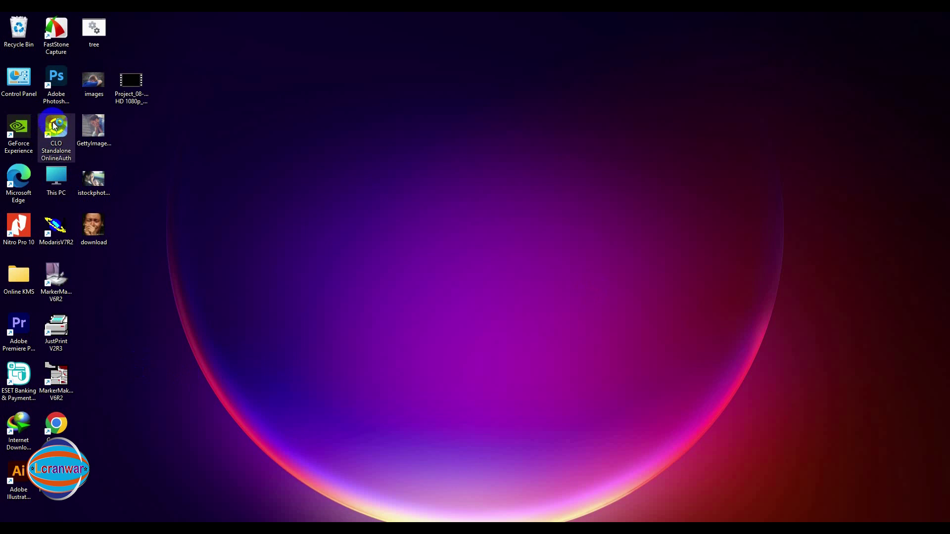
Launch CLO Standalone and open the Glovs-2.zprj project.
double_click(54, 125)
left_click(442, 289)
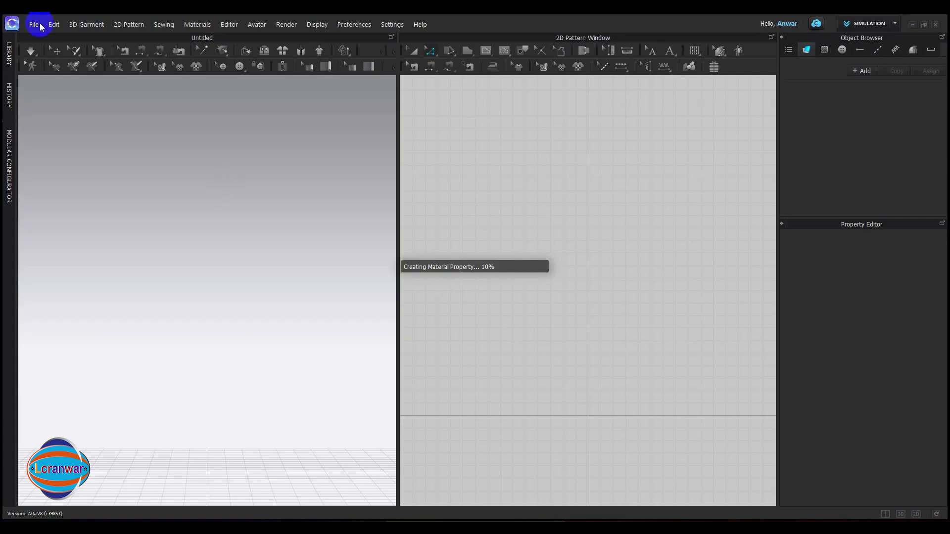
left_click(32, 24)
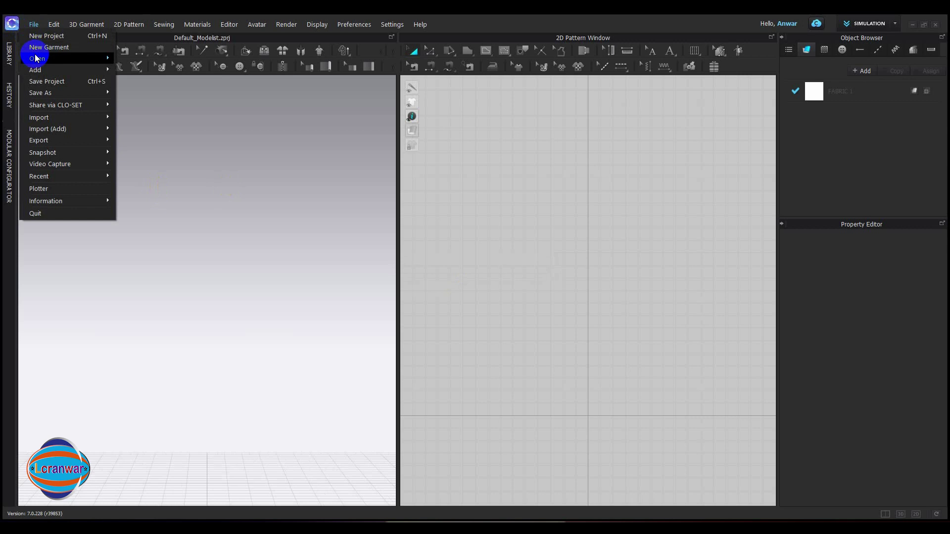
mouse_move(43, 57)
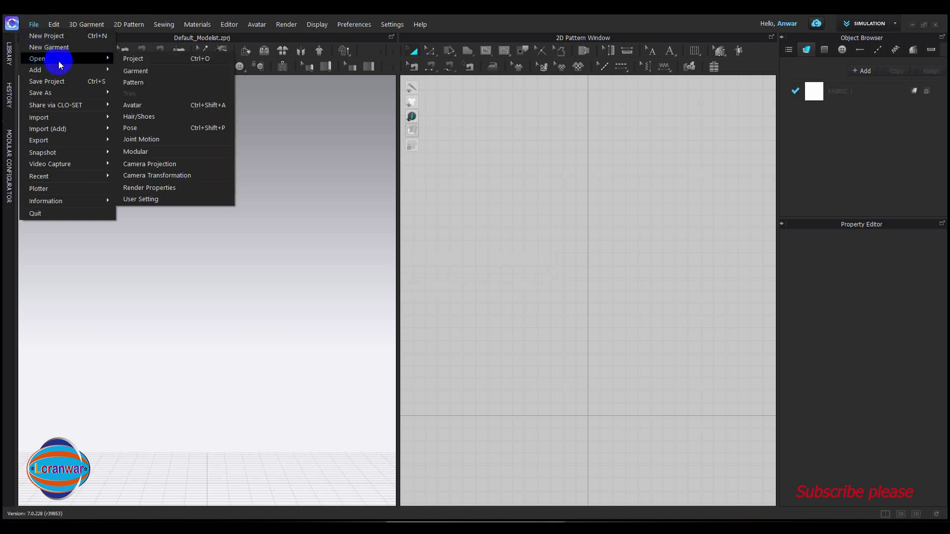
left_click(138, 60)
double_click(695, 139)
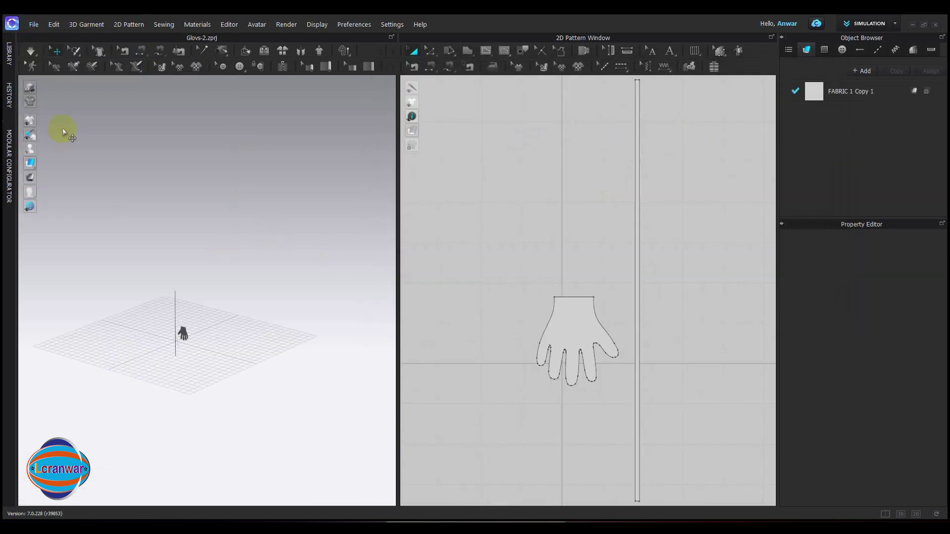
Load the last MV2_T male avatar from the library's Male_V2 avatar folder into the scene, then close the library.
left_click(9, 53)
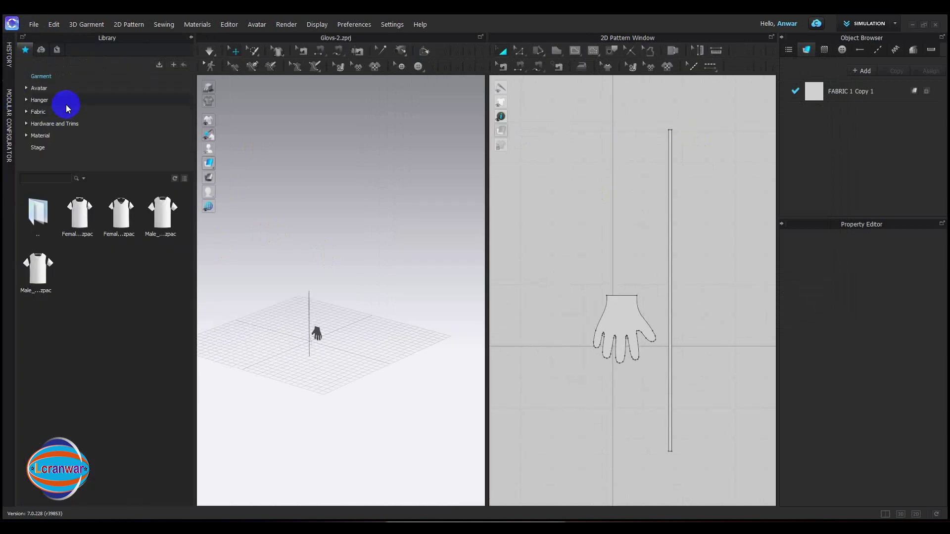
left_click(58, 92)
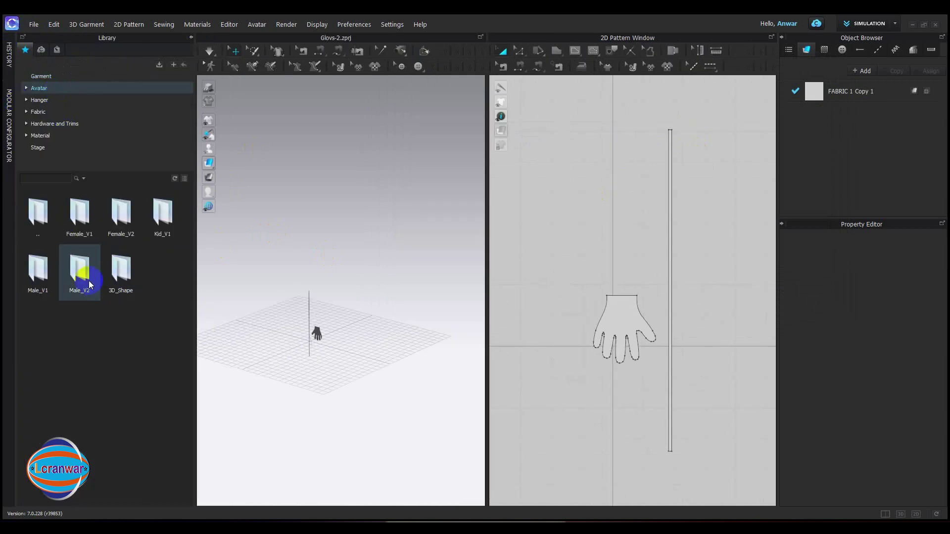
left_click(163, 384)
left_click_drag(162, 383, 484, 331)
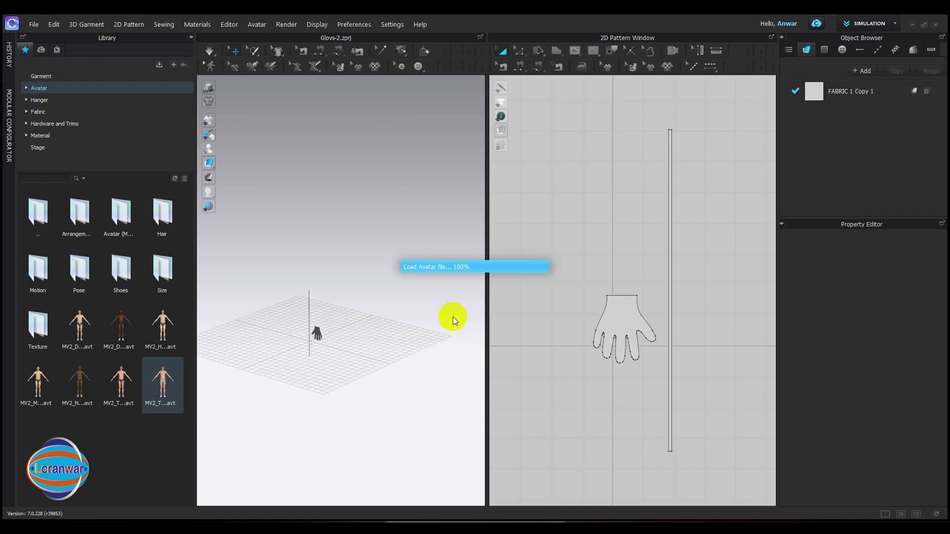
left_click(450, 277)
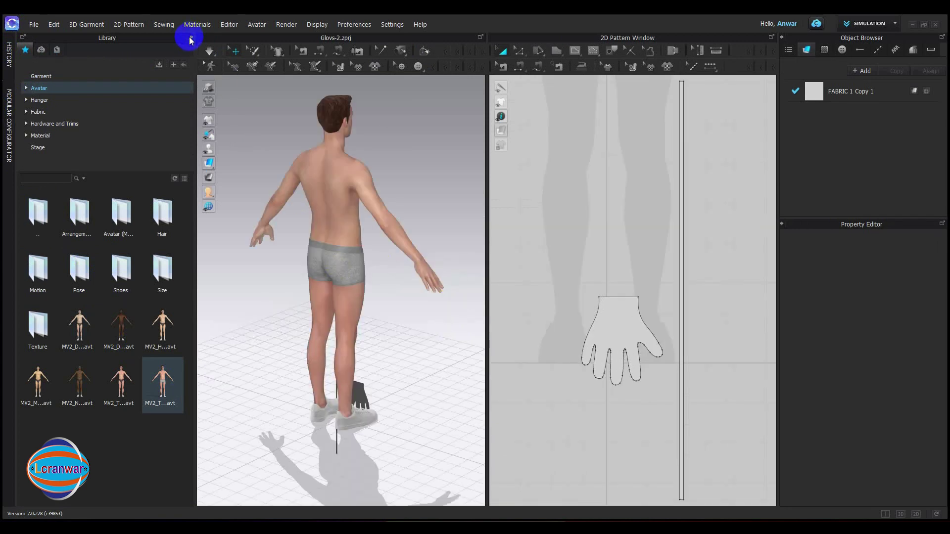
left_click(191, 38)
Select the glove pattern and move it up from the avatar's feet to beside the right hand in 3D.
right_click_drag(269, 333, 51, 314)
left_click(564, 342)
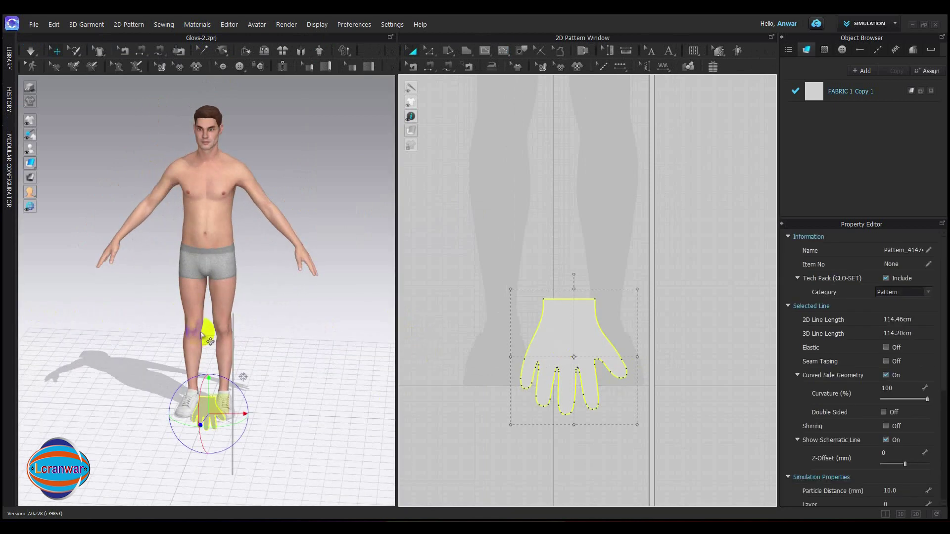
left_click_drag(217, 411, 132, 258)
right_click_drag(165, 280, 283, 261)
scroll(188, 280, "down", 2)
scroll(233, 292, "up", 5)
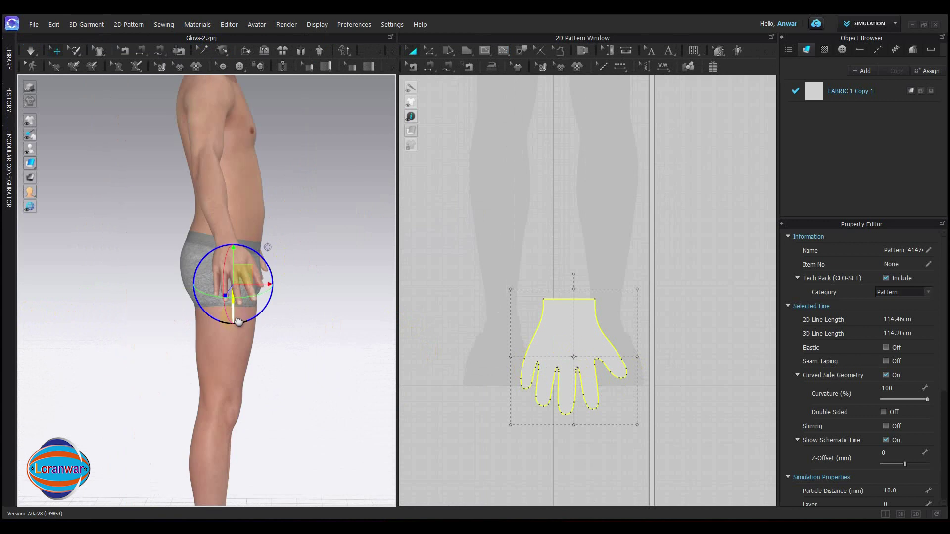
left_click_drag(276, 271, 317, 246)
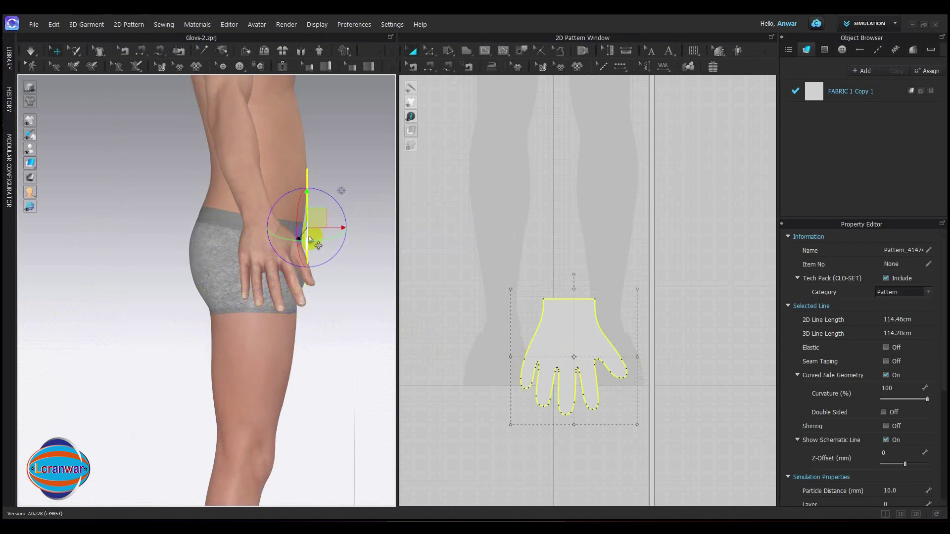
Show the arrangement points, place the glove on the right arm's outer point, and move it down over the back of the hand.
left_click(58, 149)
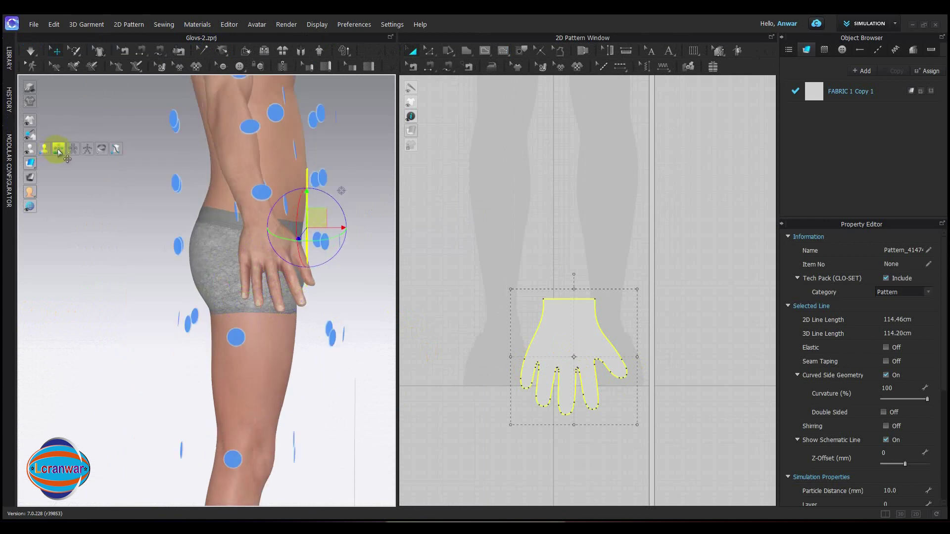
scroll(277, 257, "down", 5)
left_click(271, 258)
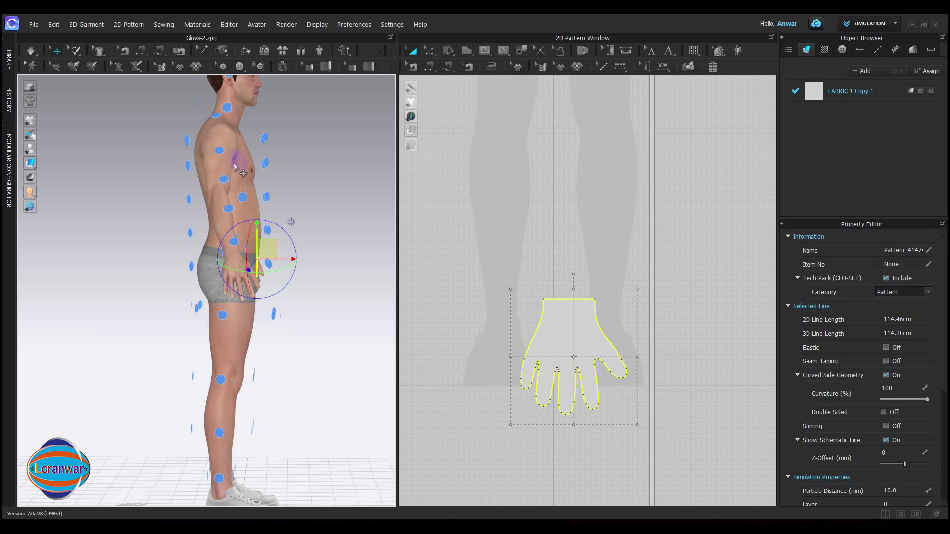
left_click(223, 178)
left_click_drag(222, 168, 208, 425)
scroll(250, 273, "up", 3)
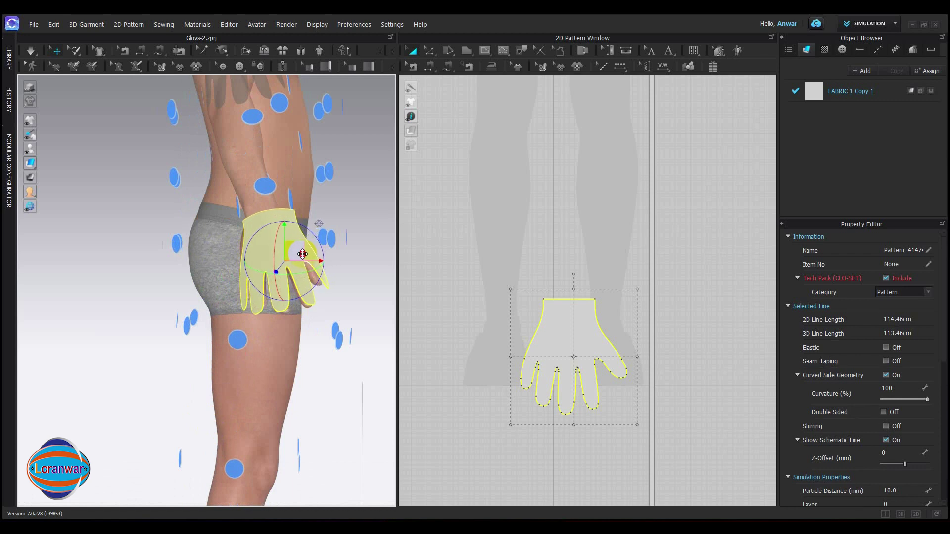
right_click_drag(303, 262, 305, 306)
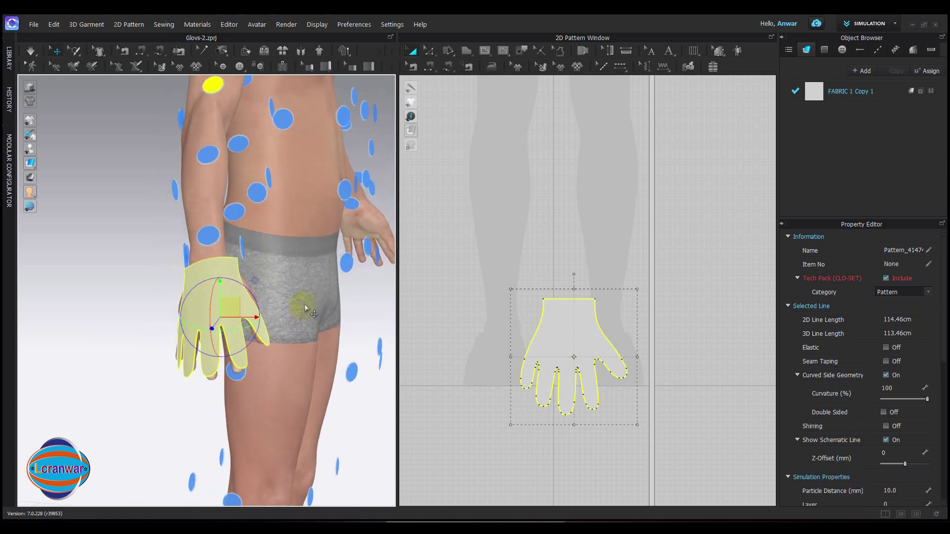
Copy the glove pattern and paste the duplicate beside the original, aligned at the same height in the 2D pattern view.
left_click(468, 289)
left_click(574, 325)
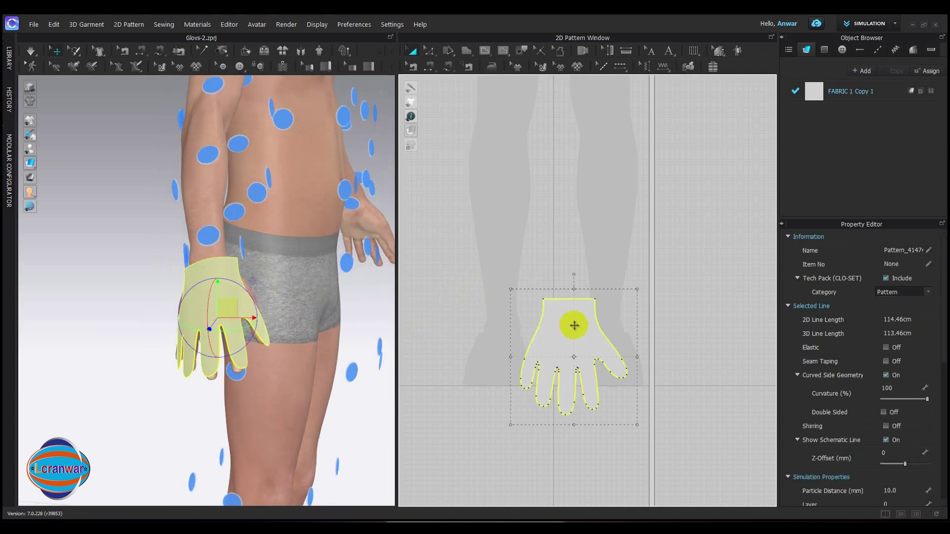
key("ctrl+c")
key("ctrl+v")
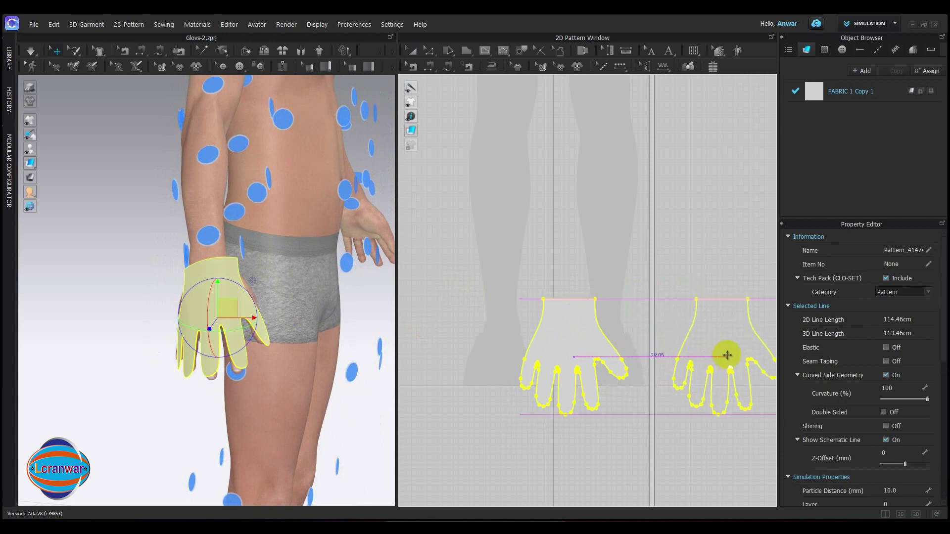
left_click(726, 358)
Flip the copied glove pattern horizontally so its thumb points the opposite way from the original's.
right_click(717, 326)
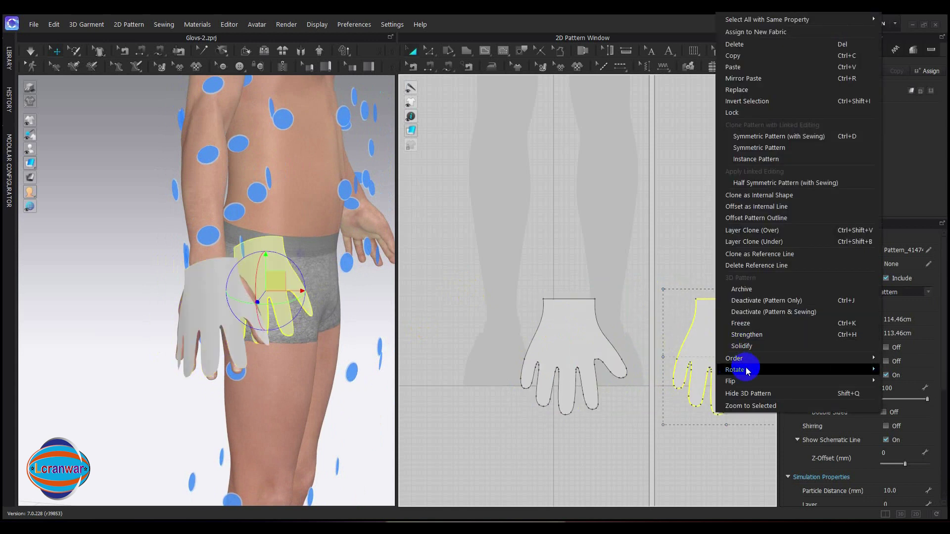
mouse_move(747, 384)
left_click(702, 382)
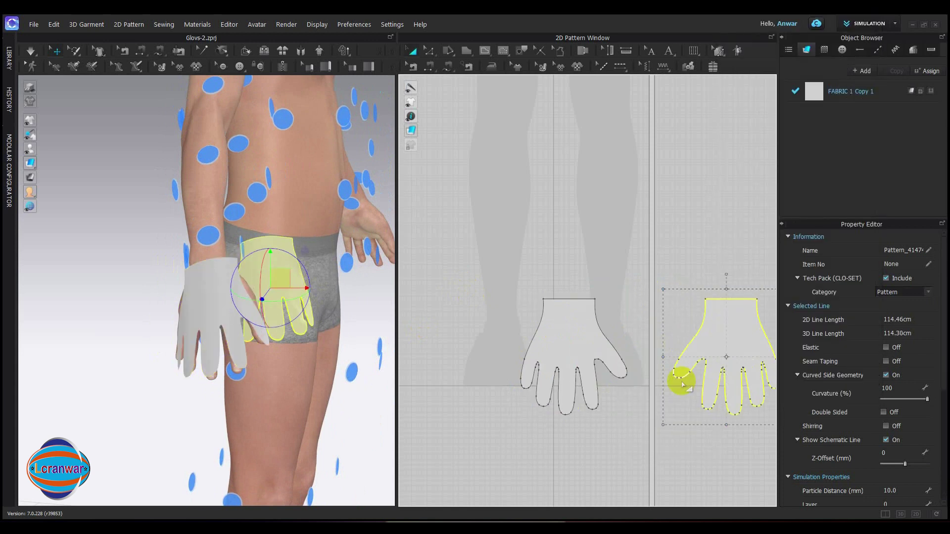
left_click(716, 259)
Move the flipped glove piece to the inner side of the avatar's right hand and rotate it about the vertical axis.
left_click(272, 277)
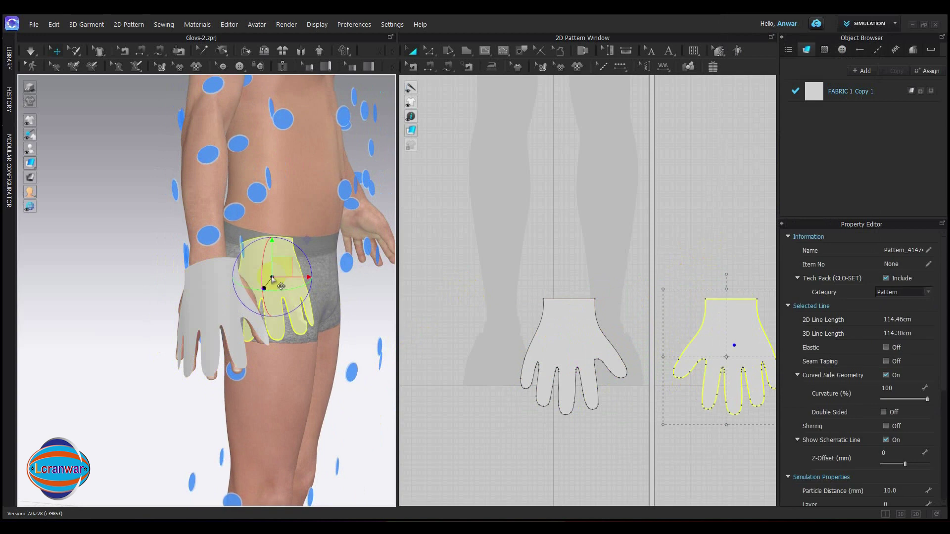
mouse_move(279, 293)
left_mouse_down()
mouse_move(306, 288)
mouse_move(282, 285)
left_mouse_up()
right_click_drag(295, 286, 186, 292)
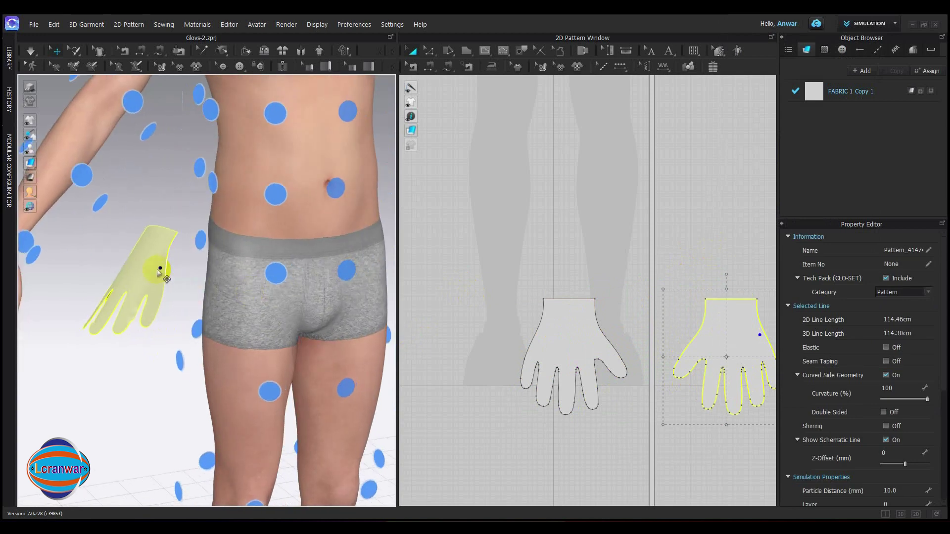
left_click(135, 274)
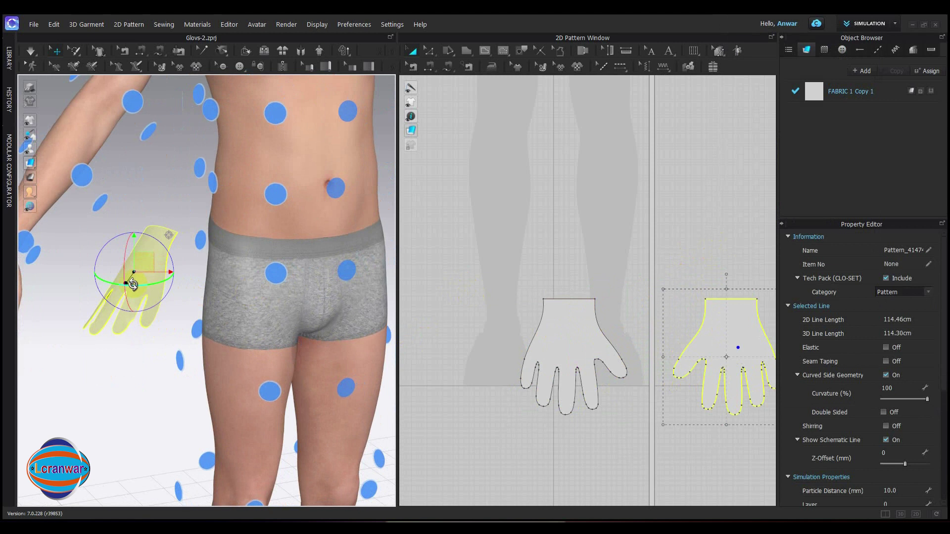
left_click_drag(133, 284, 113, 294)
scroll(222, 291, "up", 3)
scroll(223, 292, "down", 1)
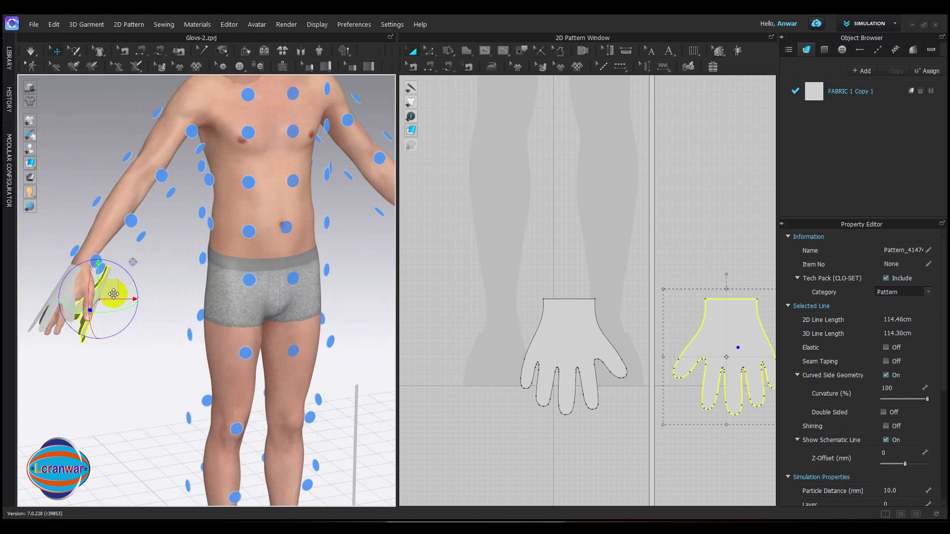
scroll(116, 283, "up", 1)
middle_click_drag(116, 282, 286, 263)
scroll(230, 272, "up", 1)
Show only the 3D garment view and turn the flipped glove piece to face the right palm.
left_click(887, 490)
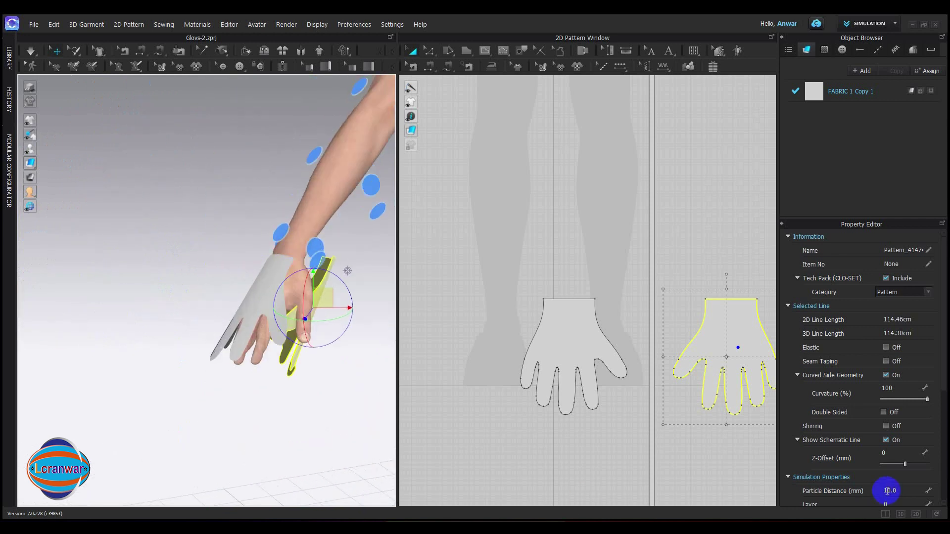
left_click(900, 514)
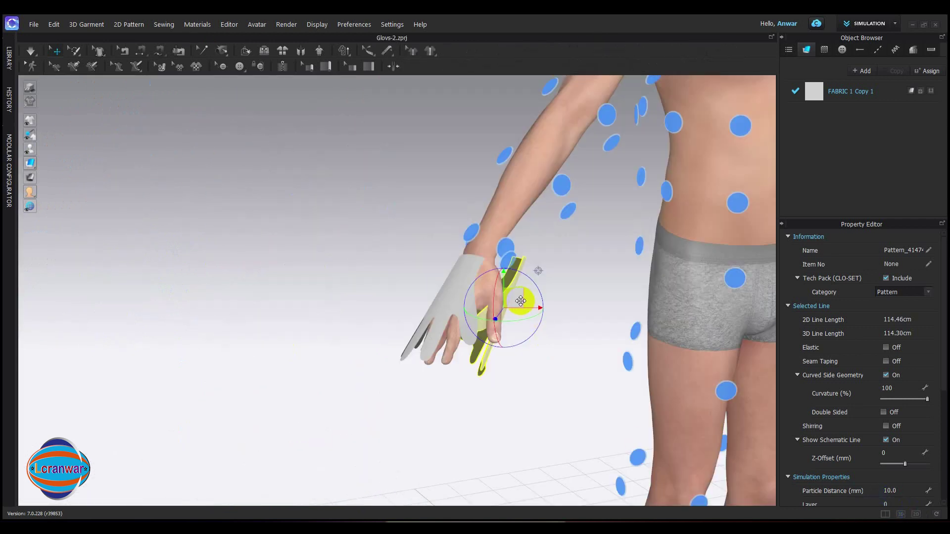
left_click_drag(520, 300, 519, 309)
right_click_drag(564, 288, 482, 281)
middle_click_drag(551, 277, 347, 322)
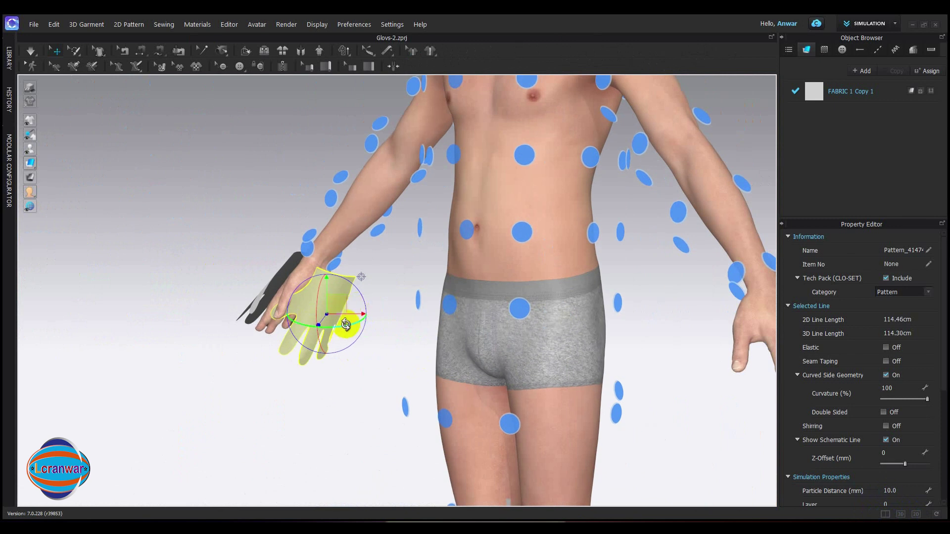
left_click_drag(345, 324, 373, 331)
left_click_drag(338, 302, 339, 294)
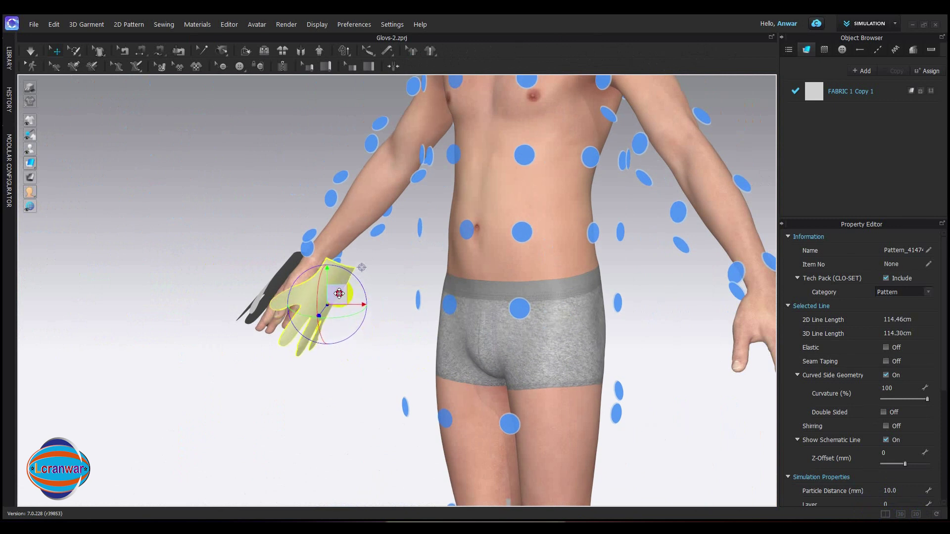
Shift the flipped glove piece nearer the palm and tilt it so its fingers follow the hand's angle.
scroll(330, 290, "up", 3)
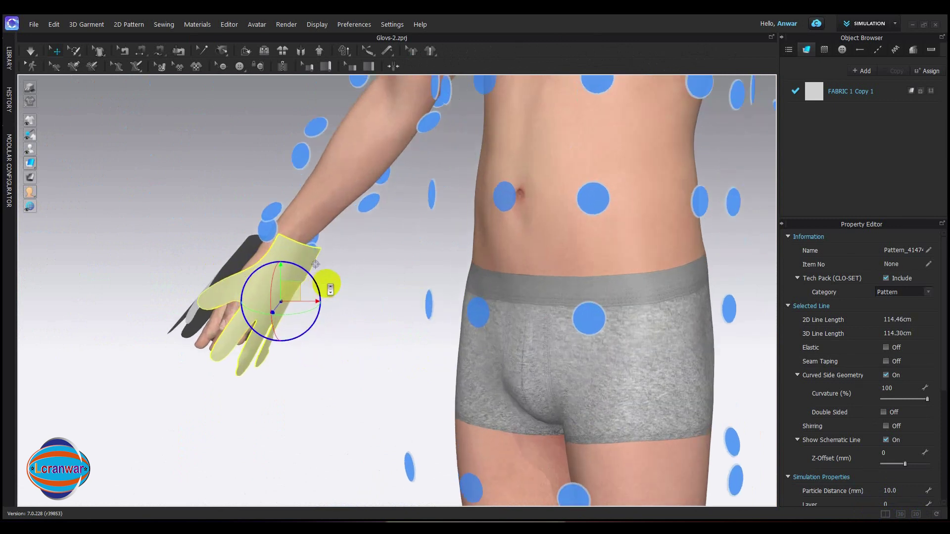
scroll(327, 285, "up", 2)
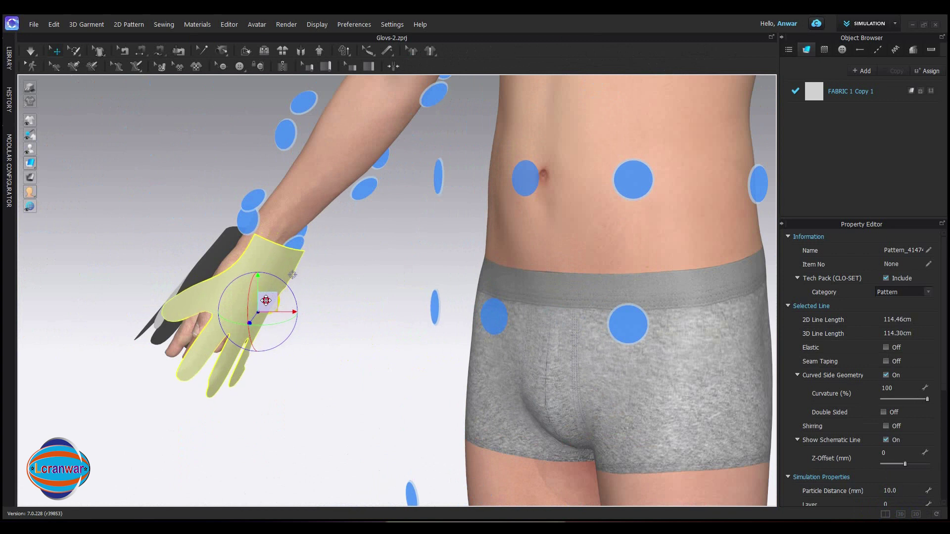
right_click_drag(333, 298, 387, 295)
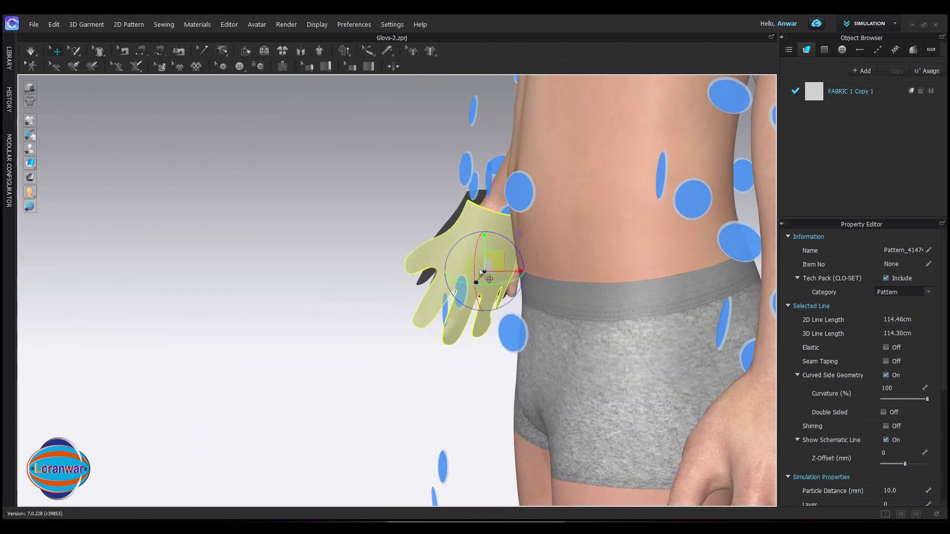
right_click_drag(473, 269, 170, 370)
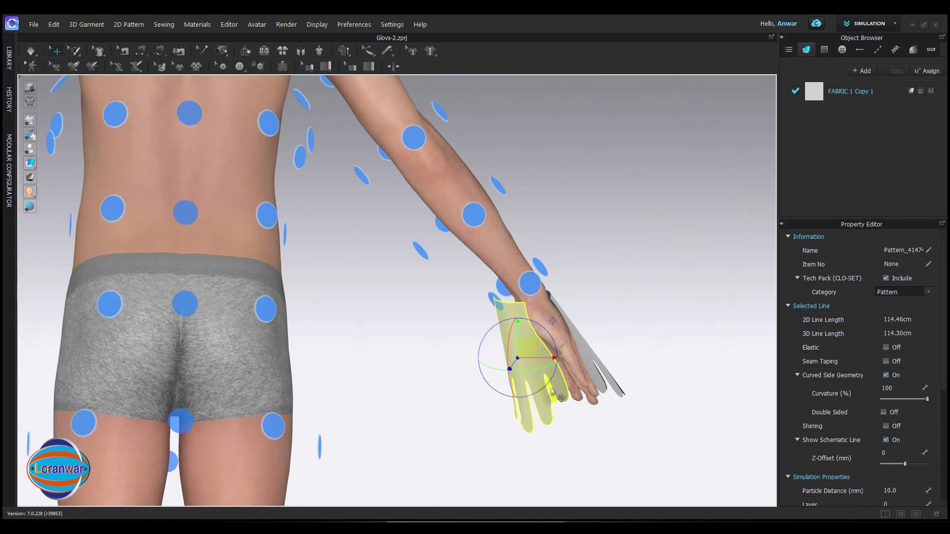
left_click_drag(545, 383, 540, 390)
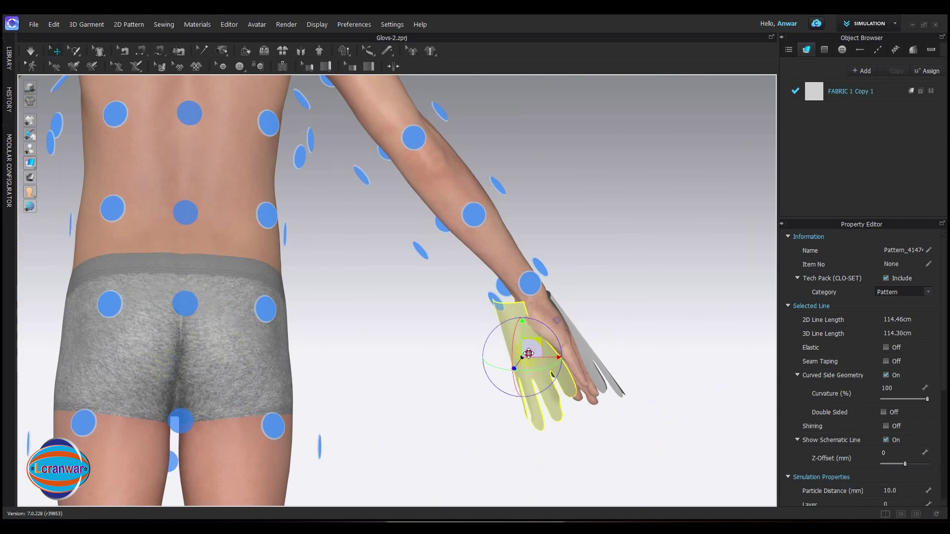
Fine-tune the position and rotation of the flipped glove piece over the right palm, then clear the selection.
right_click_drag(523, 355, 503, 378)
left_click_drag(422, 363, 434, 363)
left_click(414, 348)
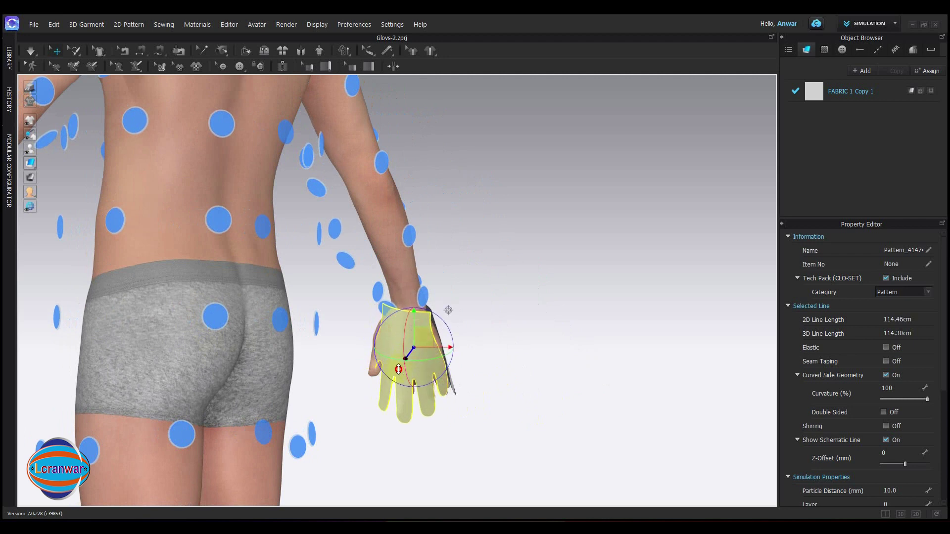
left_click_drag(387, 376, 372, 407)
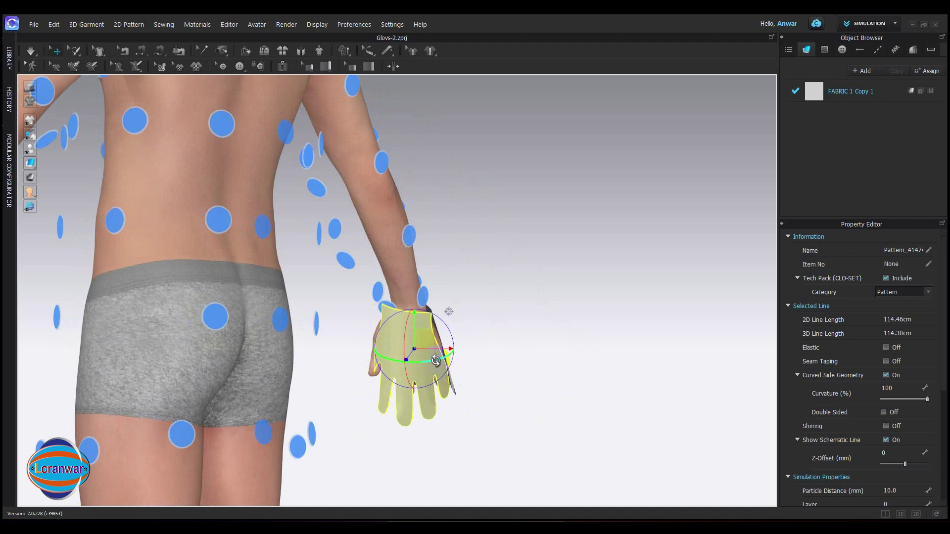
left_click(523, 338)
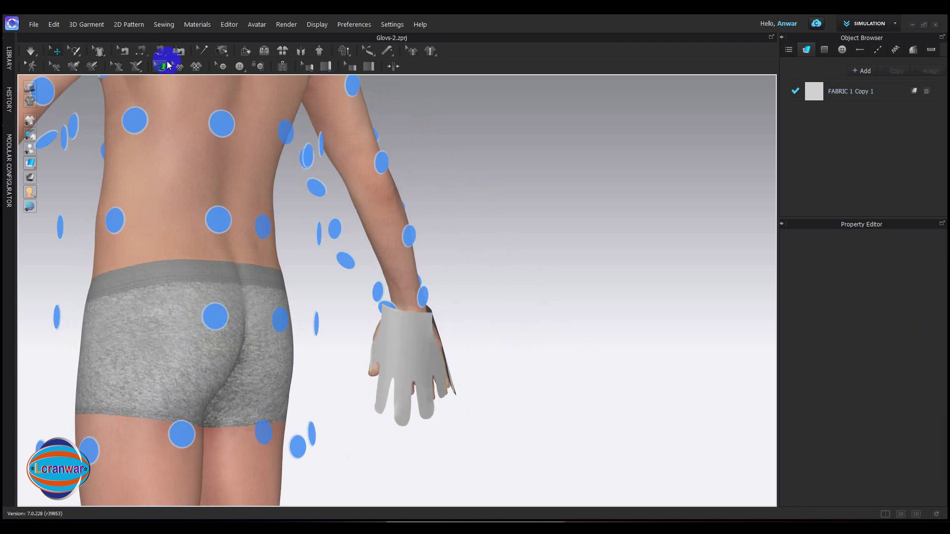
Box-pin the two wrist corners of the palm-side glove piece.
left_click(71, 52)
left_click_drag(71, 53, 88, 101)
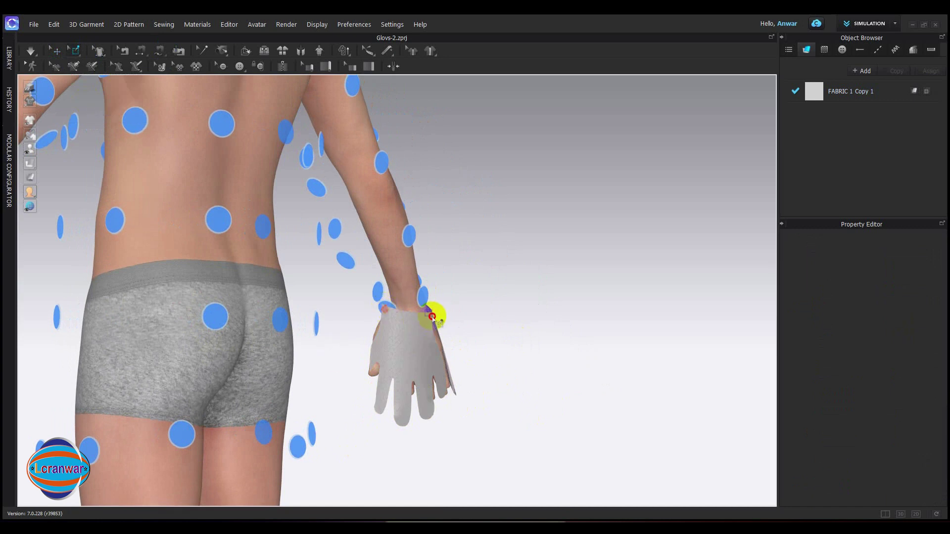
scroll(424, 404, "up", 6)
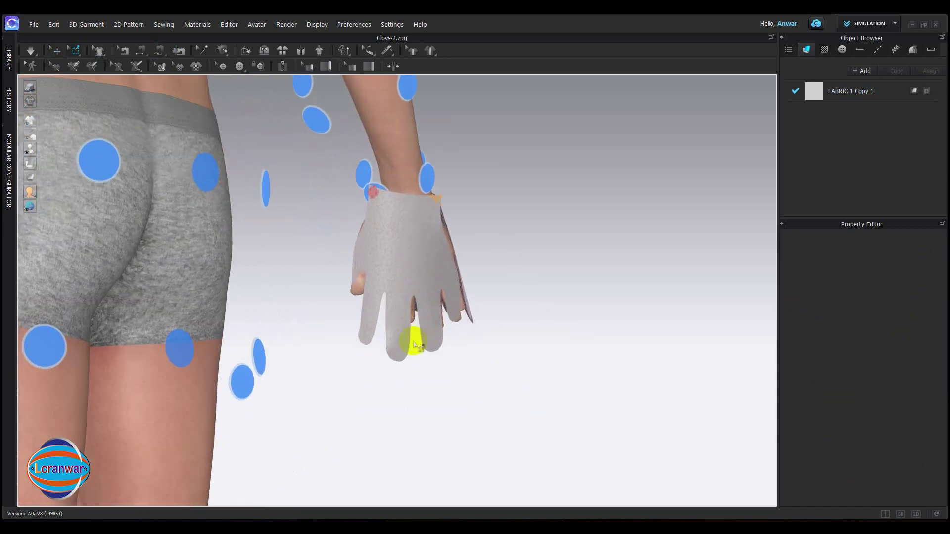
Add box pins to the four fingertips and the thumb tip of the palm-side glove piece.
left_click_drag(446, 365, 447, 365)
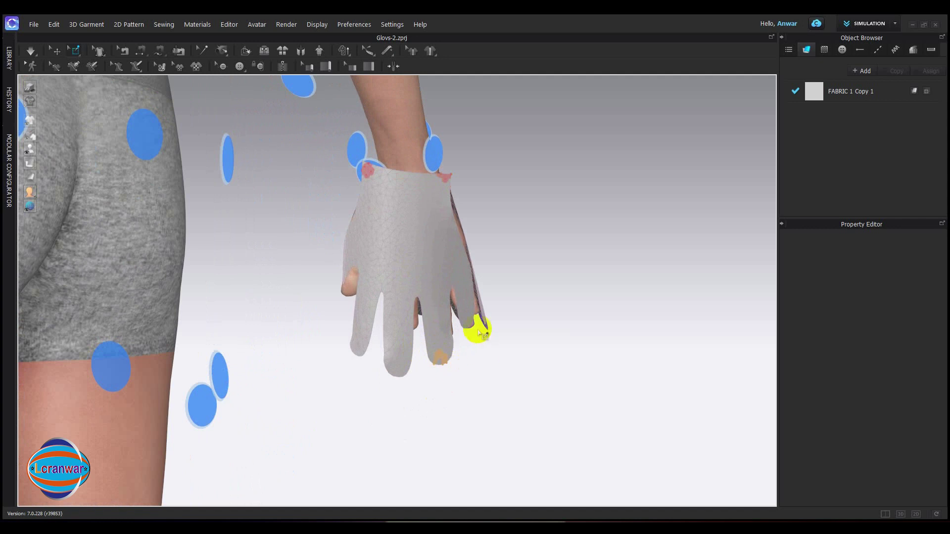
left_click_drag(471, 328, 472, 328)
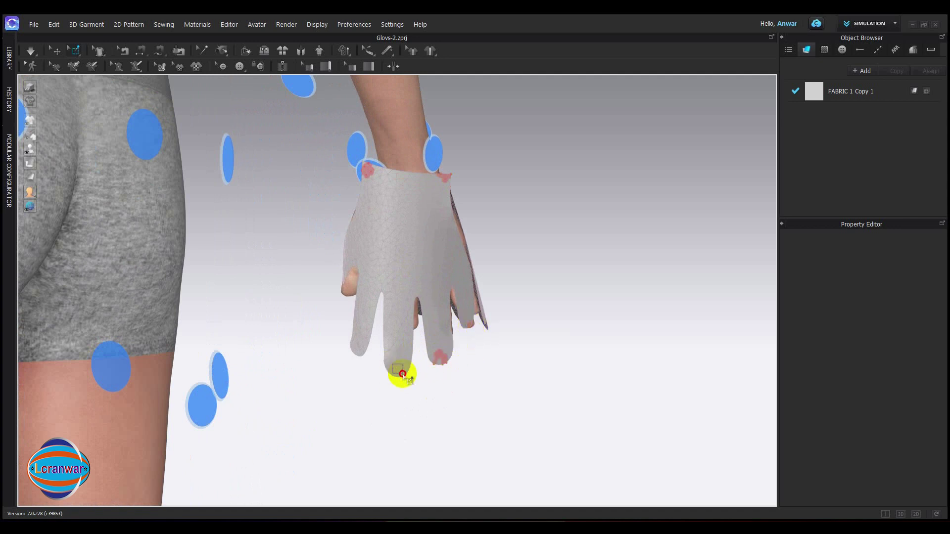
left_click_drag(403, 374, 403, 375)
left_click_drag(355, 346, 361, 354)
right_click_drag(351, 366, 371, 370)
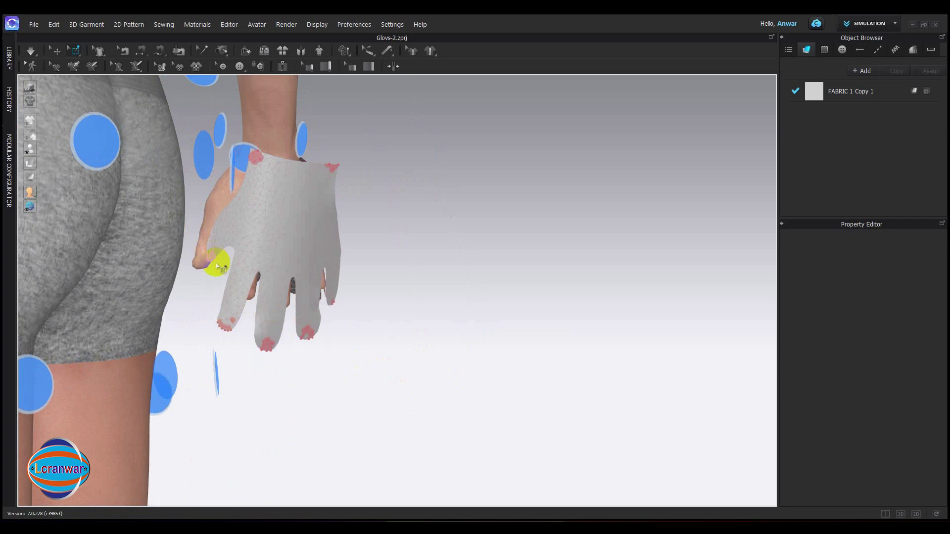
right_click_drag(218, 267, 357, 249)
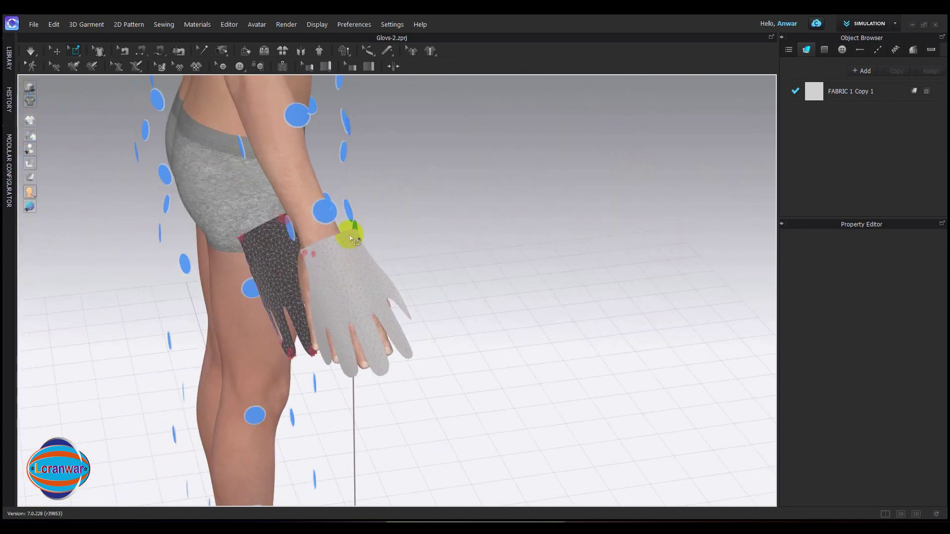
Box-pin the wrist corners, fingertips and thumb tip of the glove piece on the back of the hand.
left_click_drag(363, 239, 363, 240)
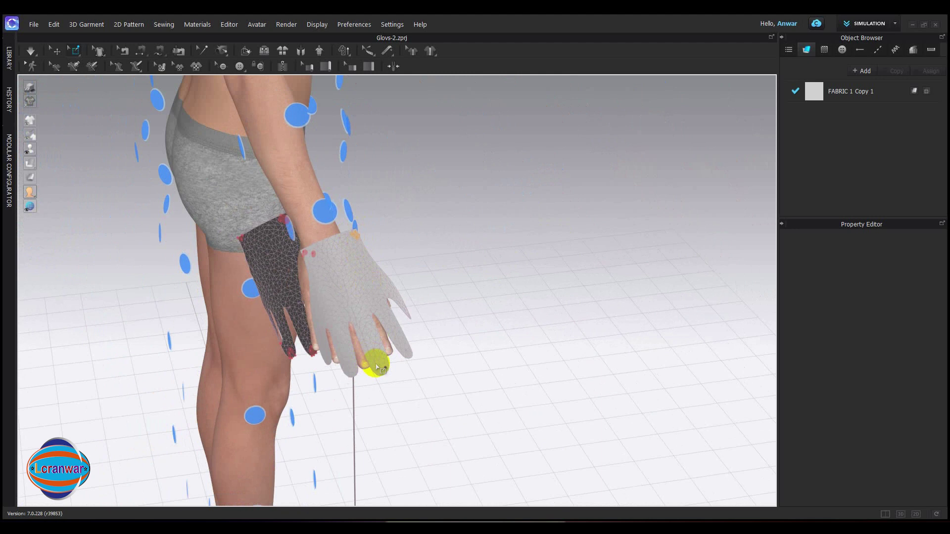
left_click_drag(385, 374, 385, 375)
left_click(352, 371)
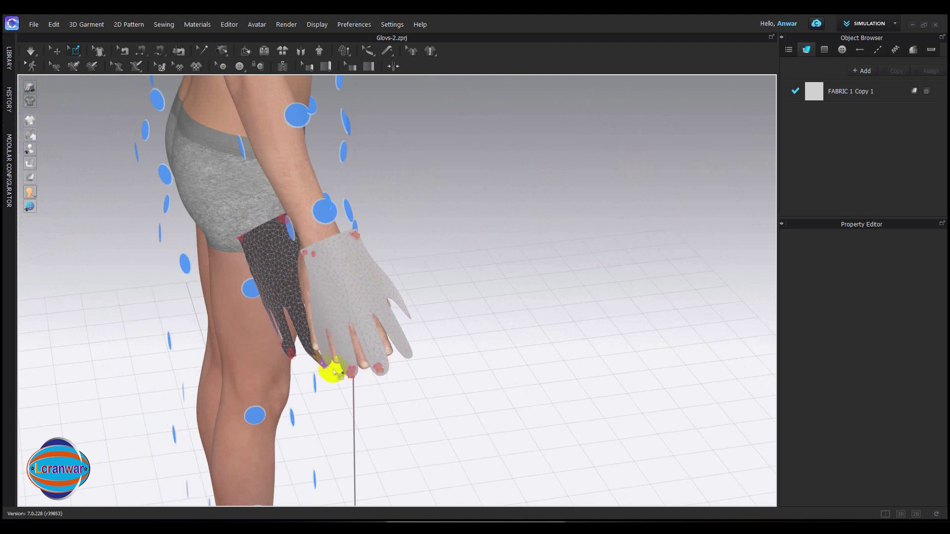
right_click_drag(418, 365, 378, 371)
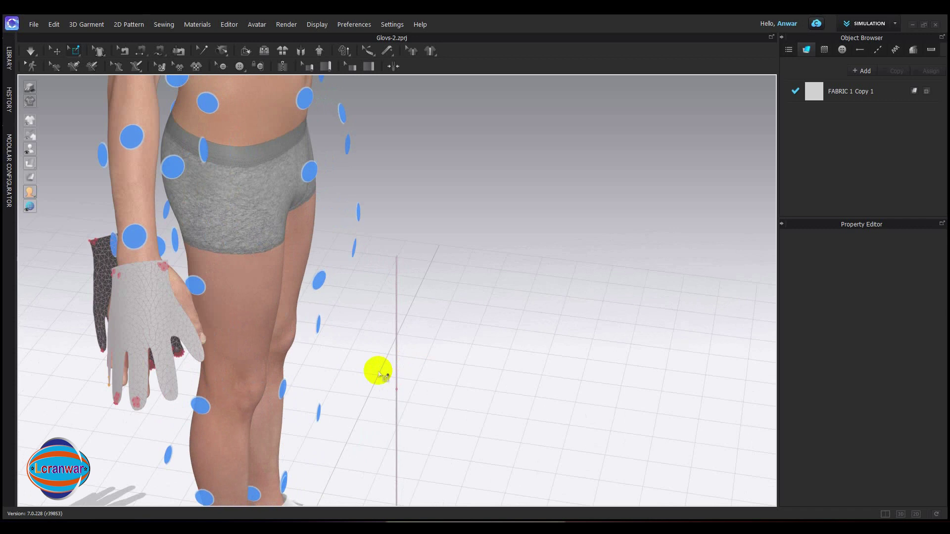
left_click(172, 397)
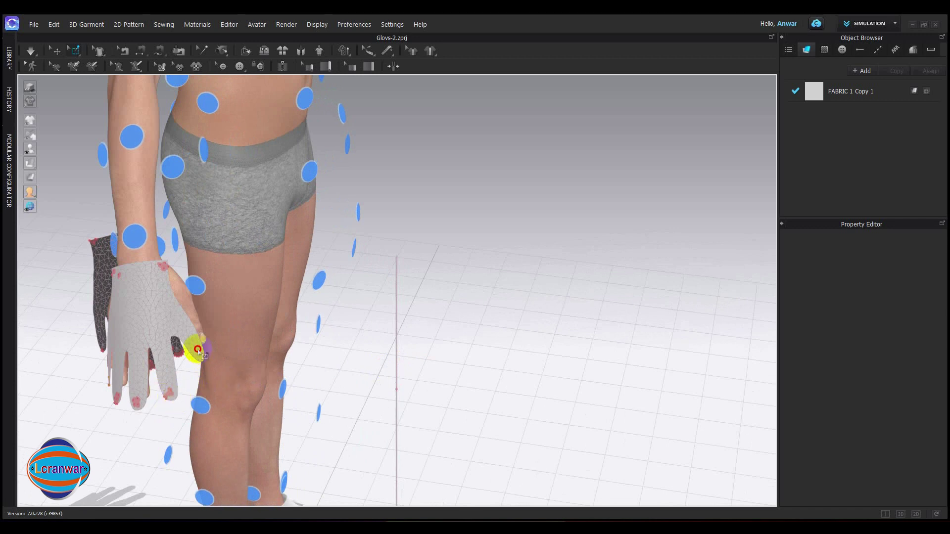
right_click_drag(208, 366, 248, 318)
scroll(252, 310, "up", 5)
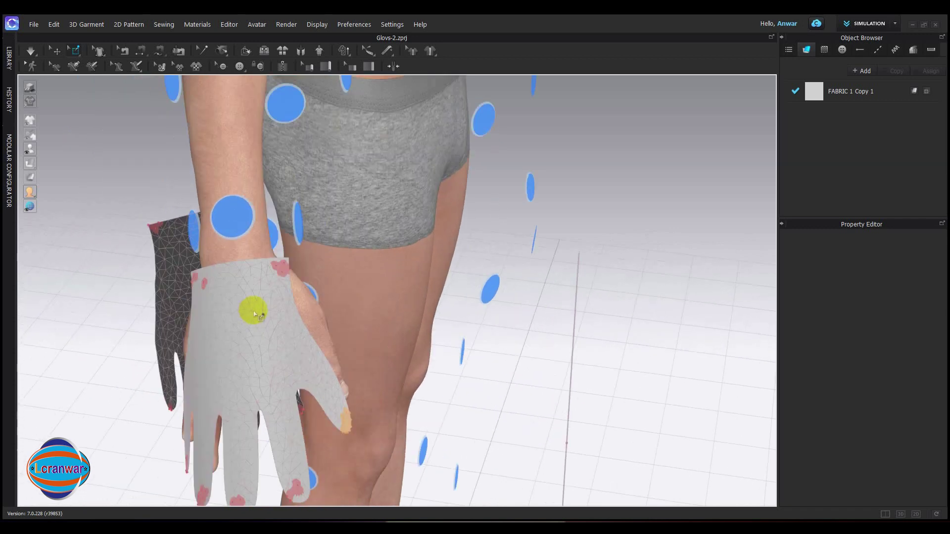
Delete the selected pins at the little-finger-side wrist corners, then pin that corner separately on each glove piece.
right_click(140, 276)
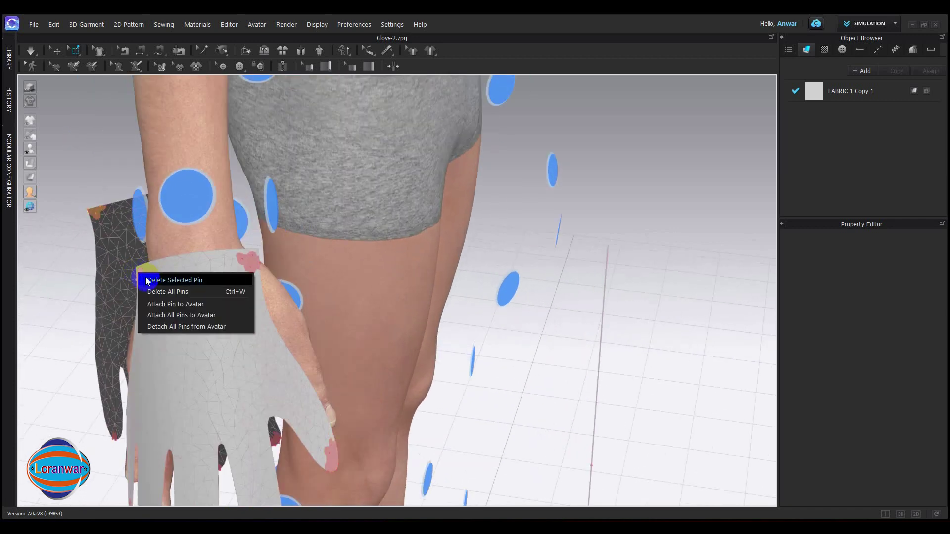
left_click(152, 280)
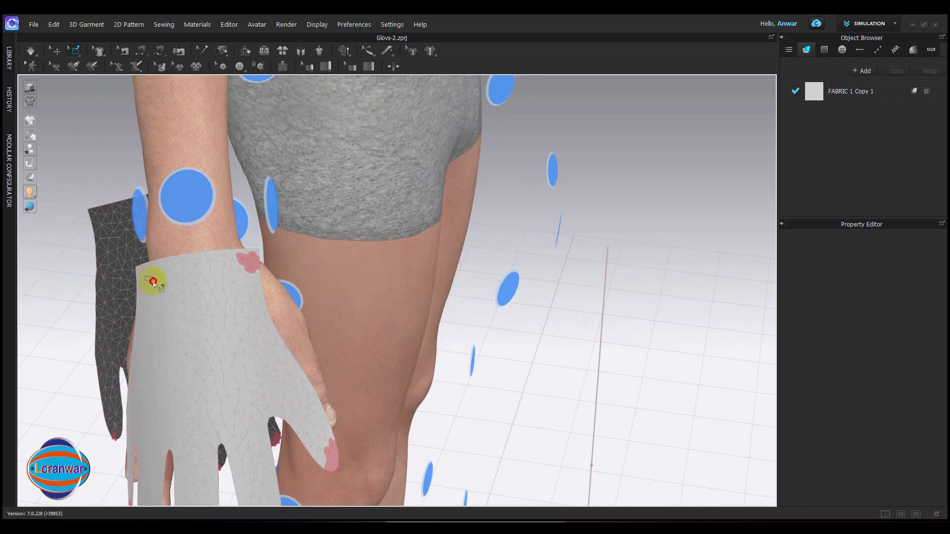
right_click_drag(163, 305, 213, 299)
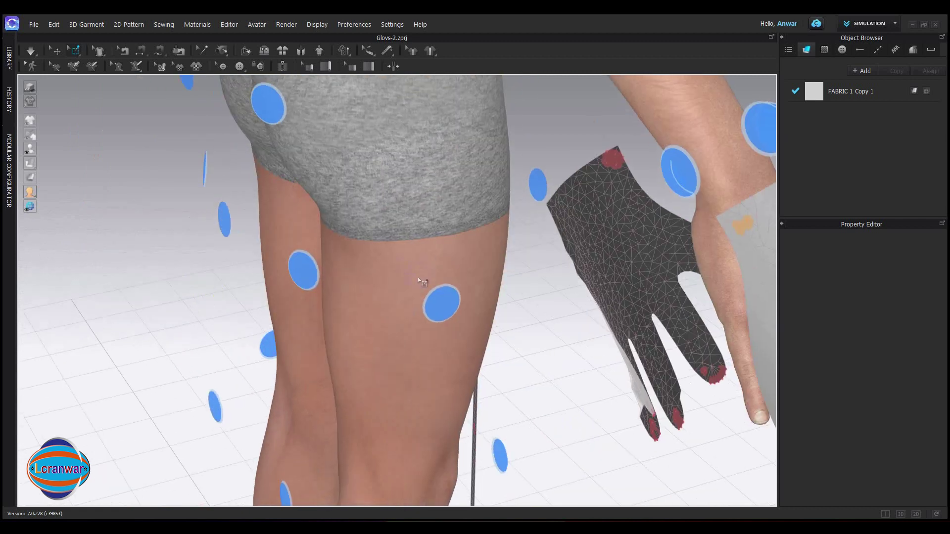
right_click_drag(418, 281, 240, 377)
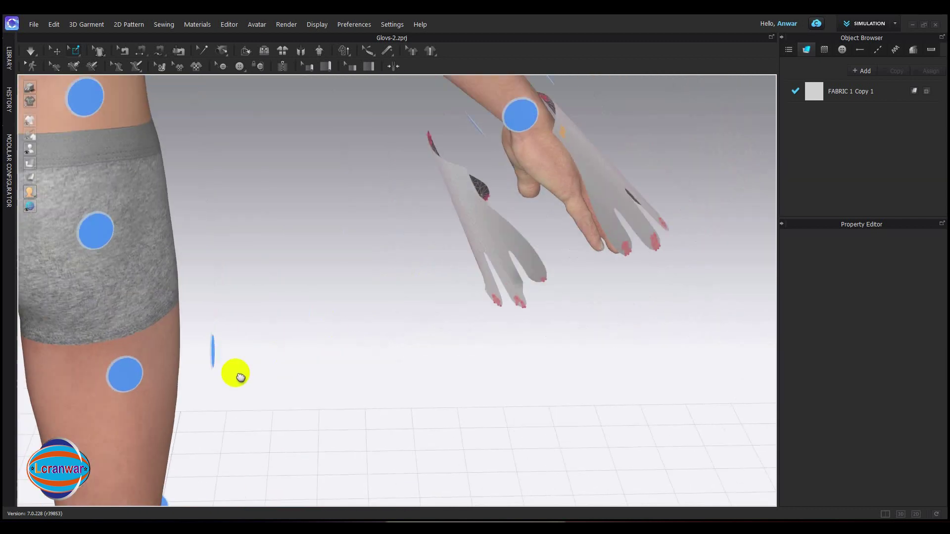
middle_click_drag(241, 376, 230, 384)
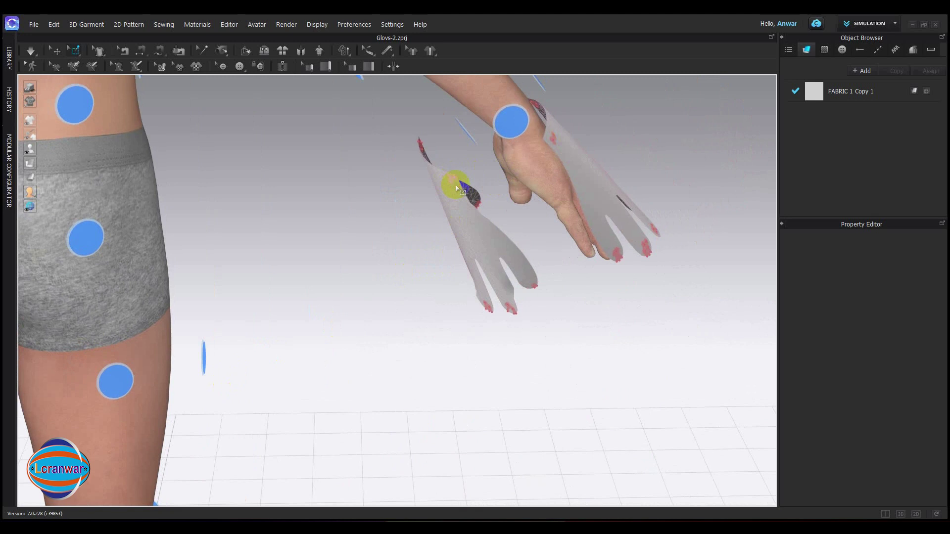
Start the simulation and pull the pinned wrist corner of the palm piece in toward the avatar's wrist.
key("space")
left_click(474, 187)
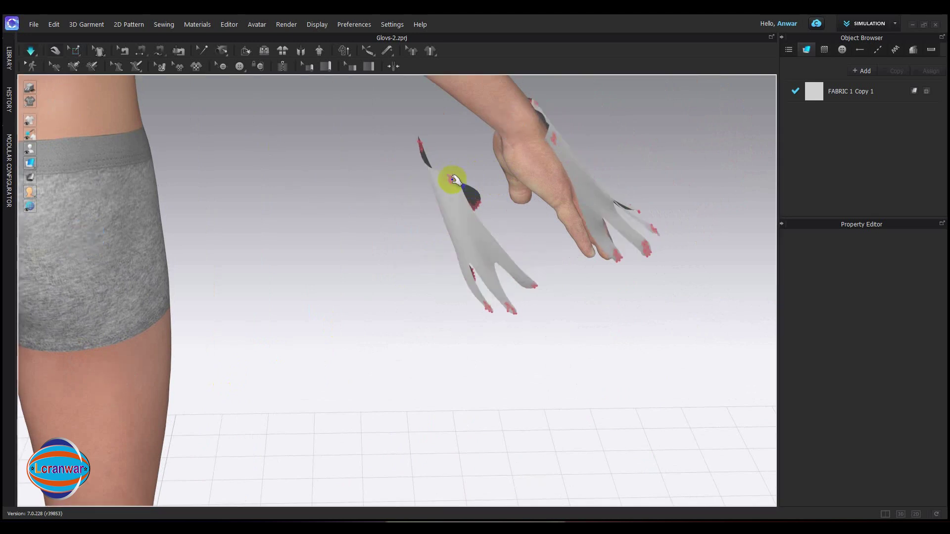
left_click_drag(454, 180, 485, 161)
mouse_move(486, 162)
right_mouse_down()
mouse_move(464, 214)
mouse_move(501, 177)
mouse_move(479, 162)
right_mouse_up()
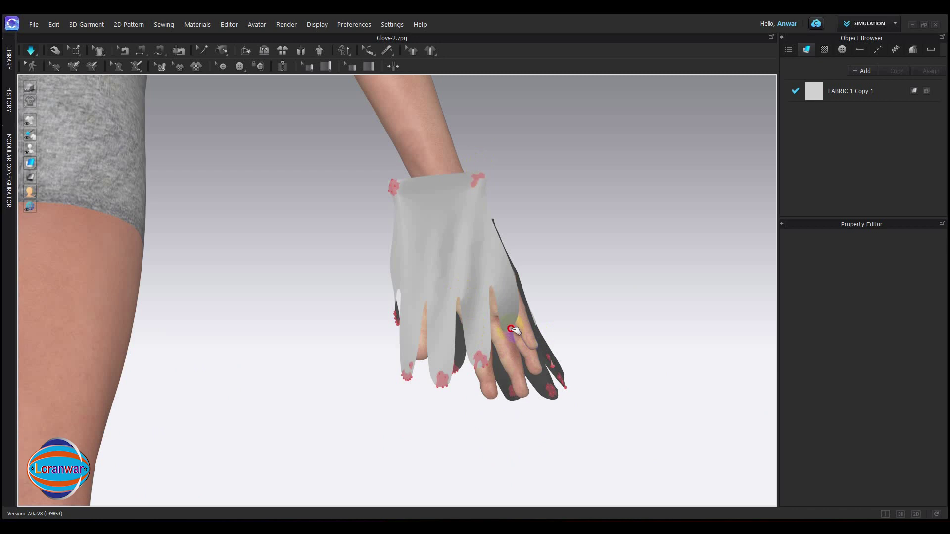
Pull the palm piece's pinned fingertips toward the avatar's matching fingertips, spreading the glove fingers over the hand.
left_click_drag(512, 330, 538, 350)
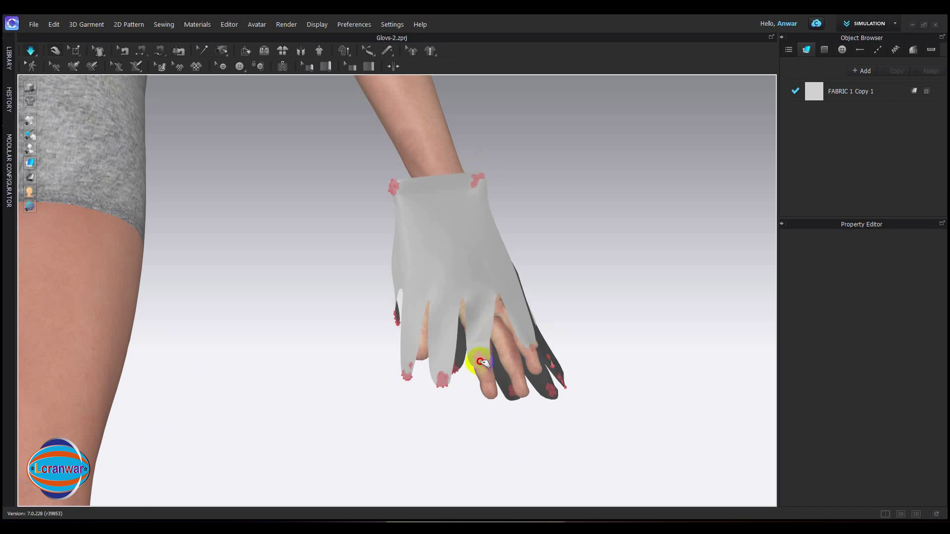
left_click_drag(480, 362, 533, 371)
right_click_drag(533, 371, 494, 375)
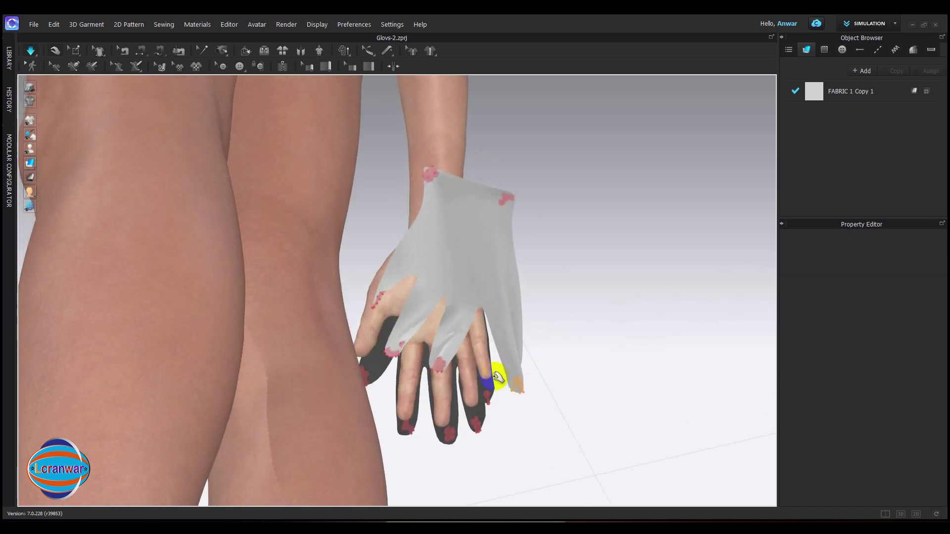
left_click_drag(445, 364, 450, 407)
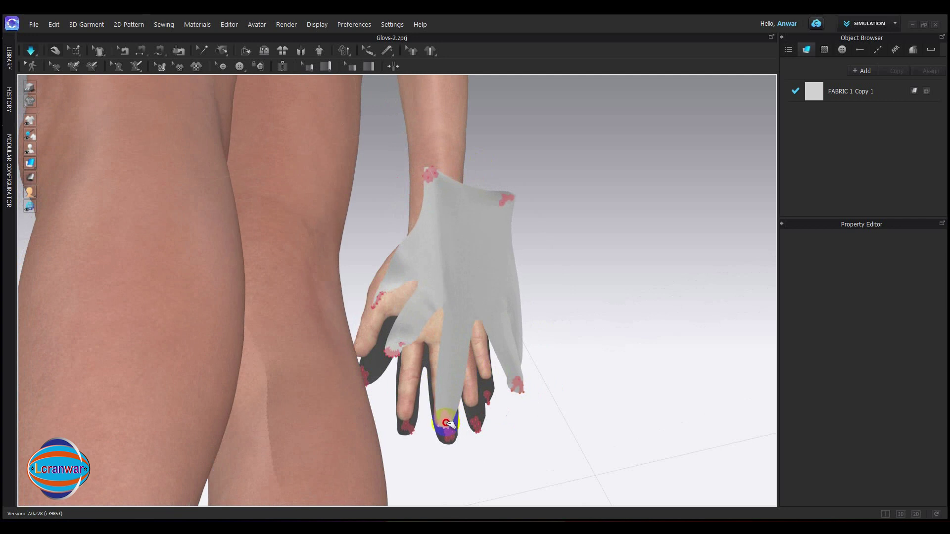
left_click_drag(519, 388, 481, 401)
right_click_drag(481, 401, 346, 267)
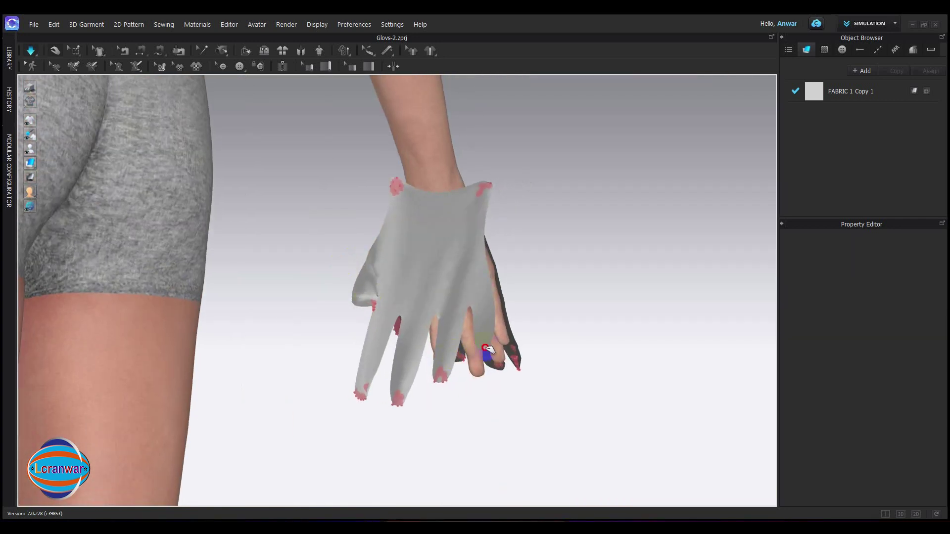
mouse_move(487, 348)
left_mouse_down()
mouse_move(505, 351)
mouse_move(445, 384)
mouse_move(502, 362)
mouse_move(398, 396)
mouse_move(475, 375)
mouse_move(384, 388)
mouse_move(436, 369)
left_mouse_up()
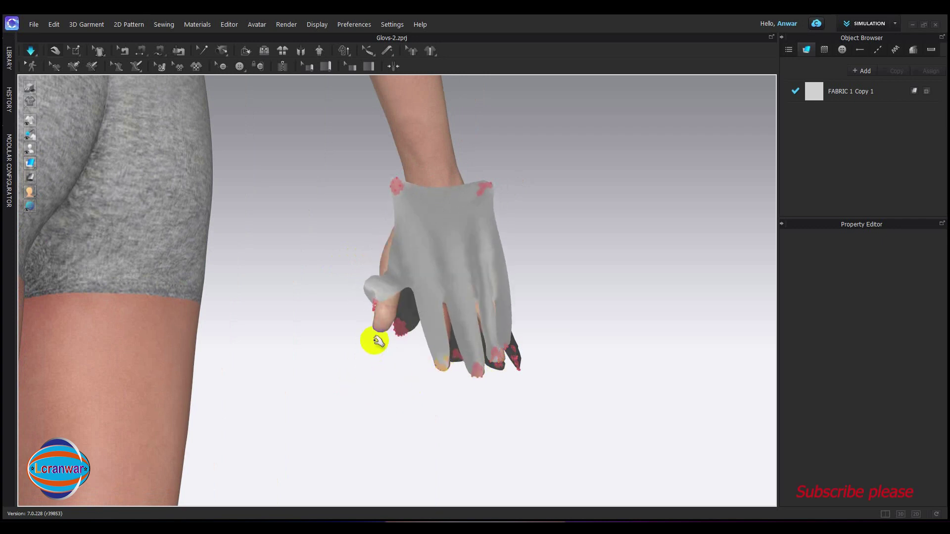
Move the palm piece's thumb tip pin down over the tip of the avatar's thumb.
scroll(377, 341, "up", 3)
left_click_drag(361, 310, 366, 352)
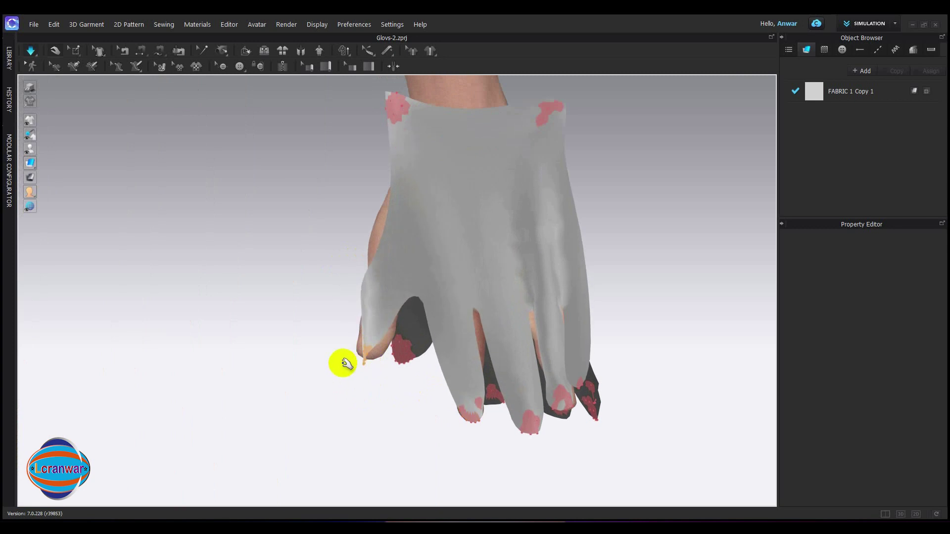
right_click_drag(343, 362, 448, 366)
left_click_drag(370, 364, 248, 323)
Align the palm piece's index, middle, ring and little fingertip pins with the avatar's fingertips from the palm side.
scroll(287, 355, "down", 1)
right_click_drag(303, 339, 305, 314)
left_click_drag(278, 434, 229, 422)
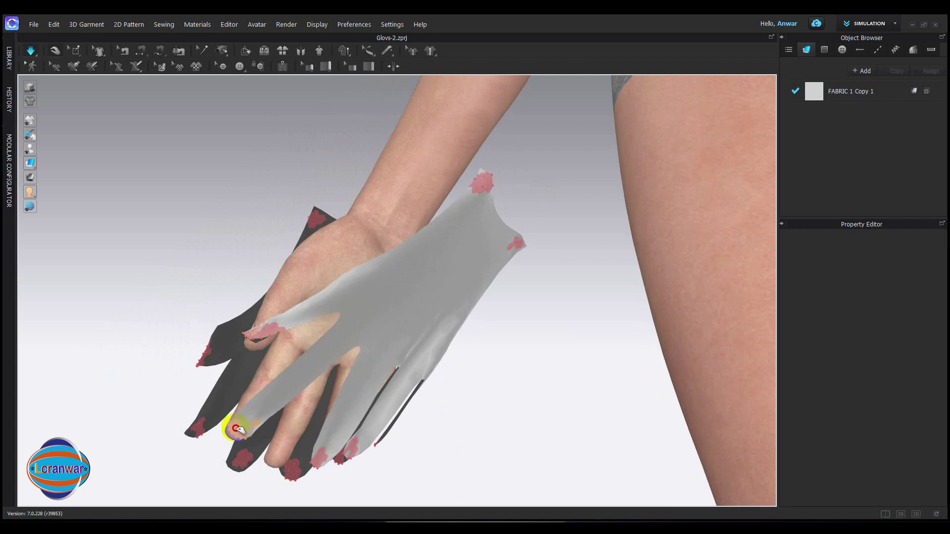
left_click_drag(322, 462, 287, 462)
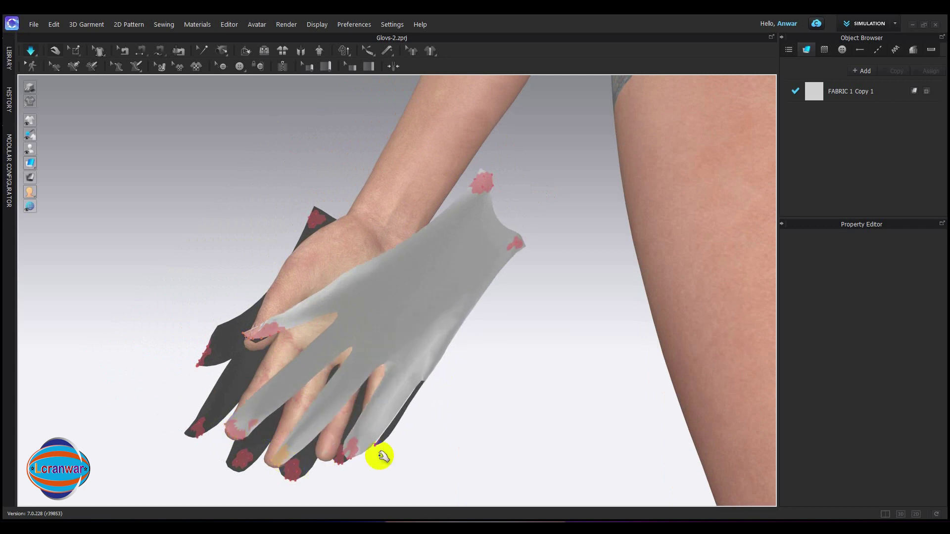
left_click_drag(356, 448, 377, 439)
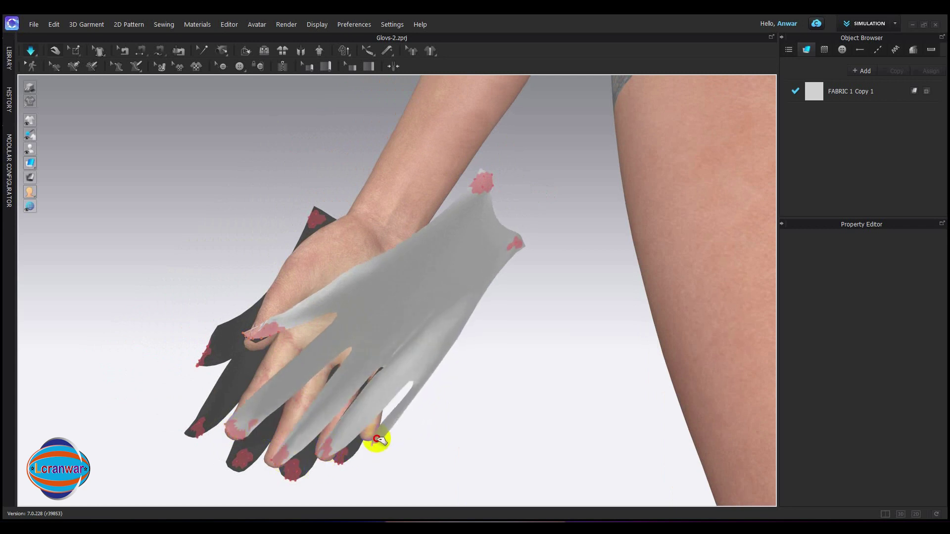
scroll(351, 441, "up", 2)
scroll(403, 318, "down", 5)
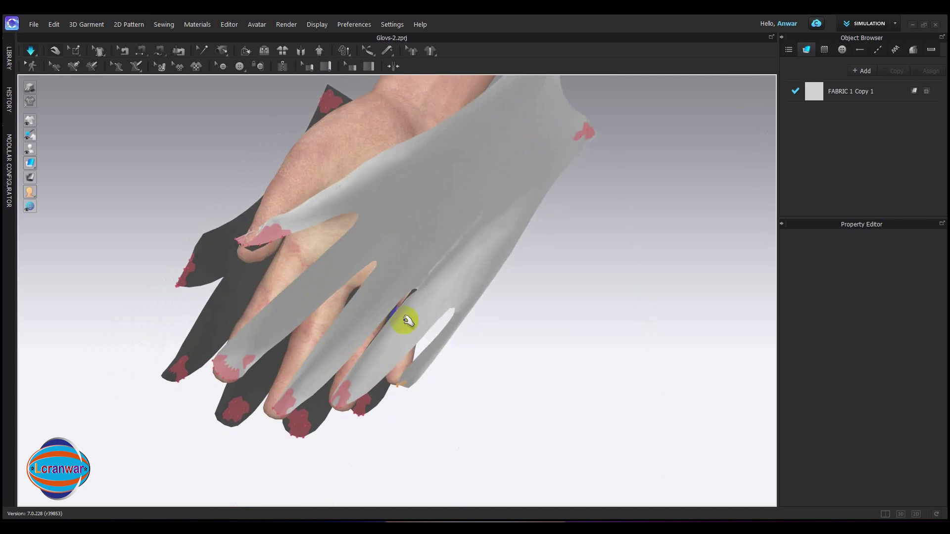
Reposition the palm piece's wrist corner pins higher around the wrist and adjust its thumb tip pin.
left_click_drag(502, 130, 409, 132)
right_click_drag(409, 131, 355, 204)
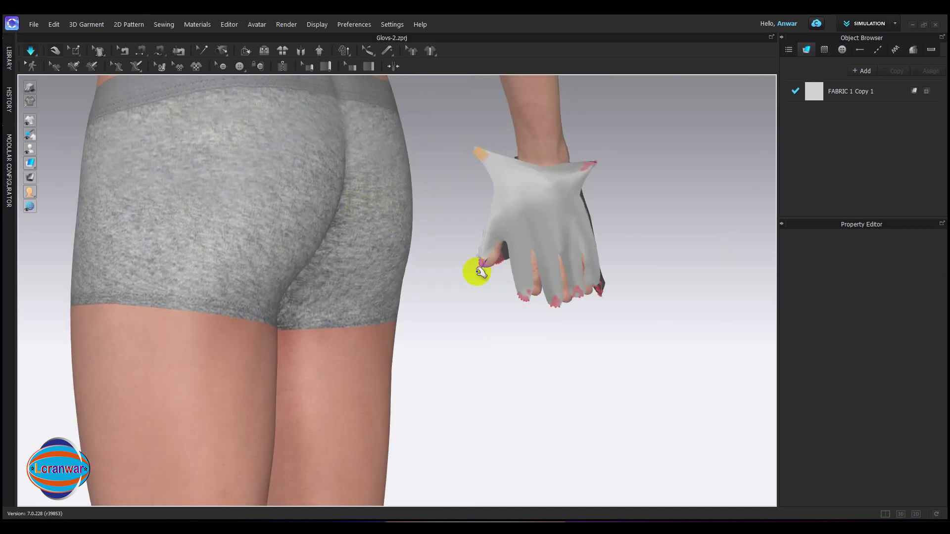
left_click_drag(485, 269, 489, 268)
key("w")
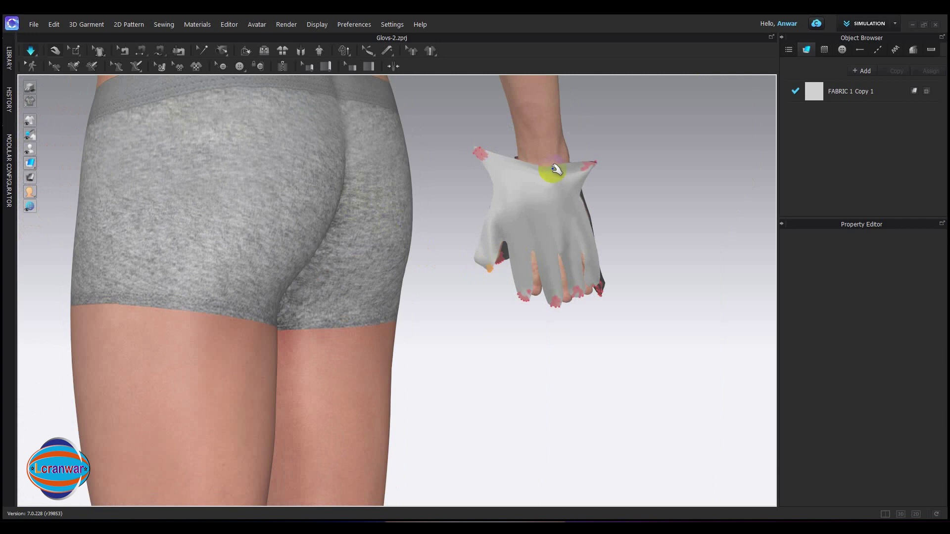
left_click_drag(490, 157, 500, 143)
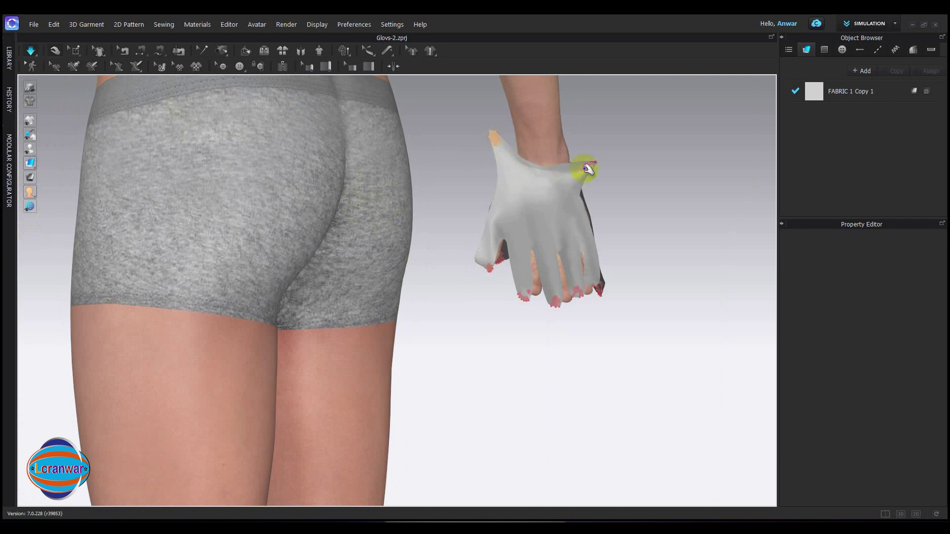
left_click_drag(587, 168, 587, 157)
Nudge the palm piece's index fingertip pin to cover the end of the avatar's index finger.
right_click_drag(563, 240, 512, 260)
scroll(512, 260, "up", 5)
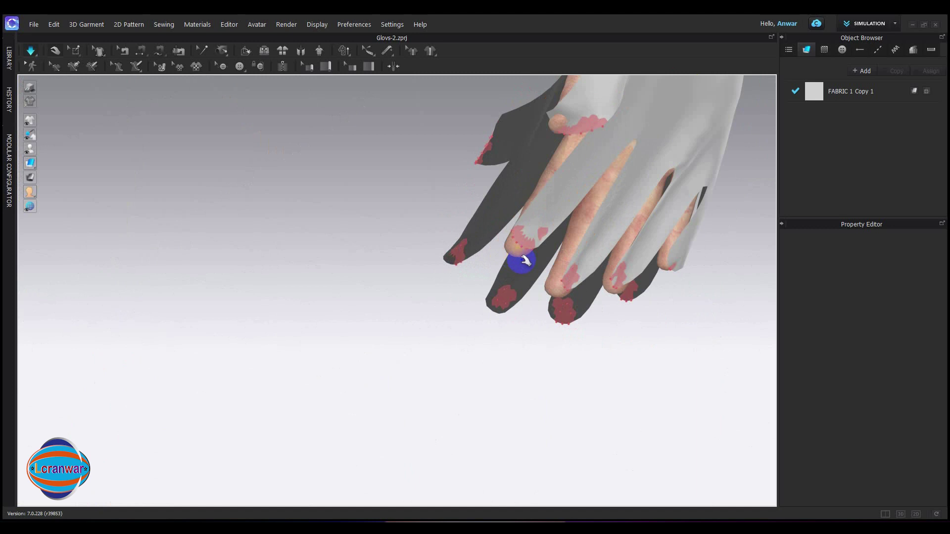
left_click_drag(430, 293, 372, 306)
left_click(482, 278)
left_click_drag(324, 257, 325, 264)
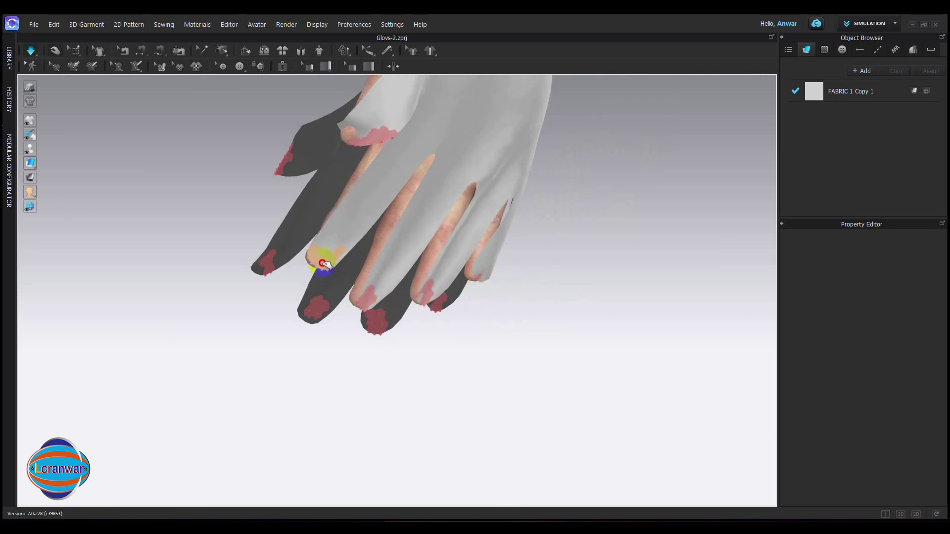
Pull the palm piece's thumb tip pin down just past the end of the avatar's thumb.
right_click_drag(333, 269, 567, 282)
left_click_drag(551, 282, 557, 267)
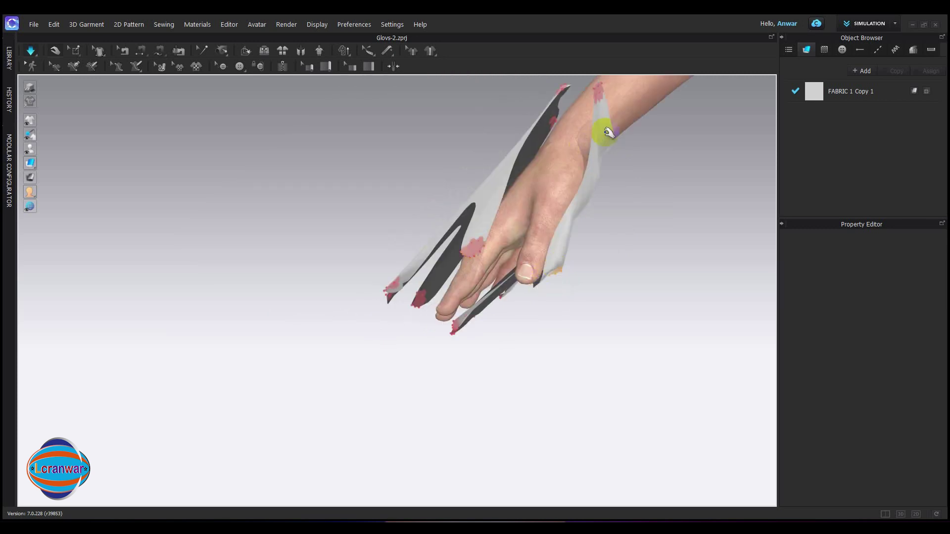
left_click_drag(608, 140, 553, 288)
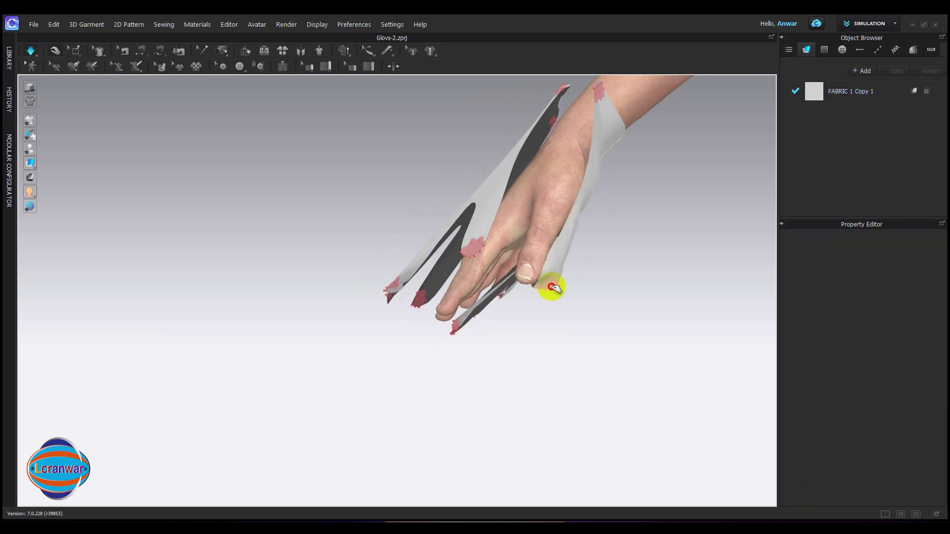
Nudge the palm piece's thumb tip pin into line and pull the back piece's thumb tip pin onto the avatar's thumb.
right_click_drag(553, 294, 487, 242)
left_click_drag(546, 280, 538, 292)
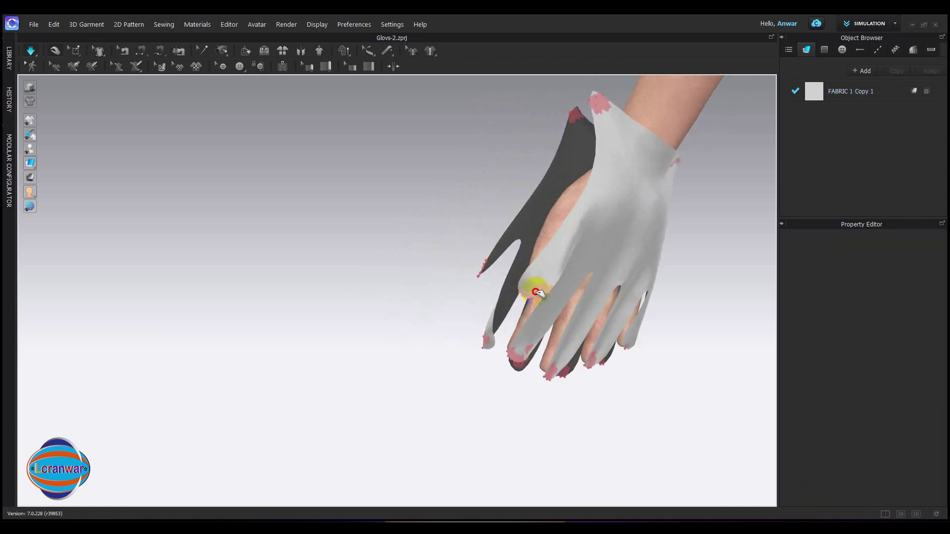
right_click_drag(503, 304, 600, 373)
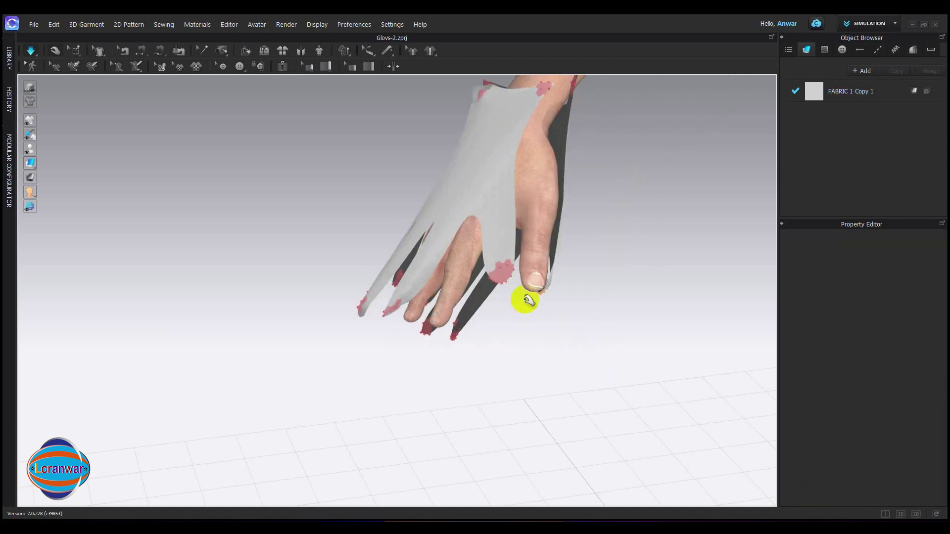
left_click_drag(505, 280, 537, 278)
Align the back piece's index fingertip pin over the end of the avatar's index finger, adjusting it from several sides.
right_click_drag(539, 280, 530, 361)
left_click_drag(529, 361, 540, 358)
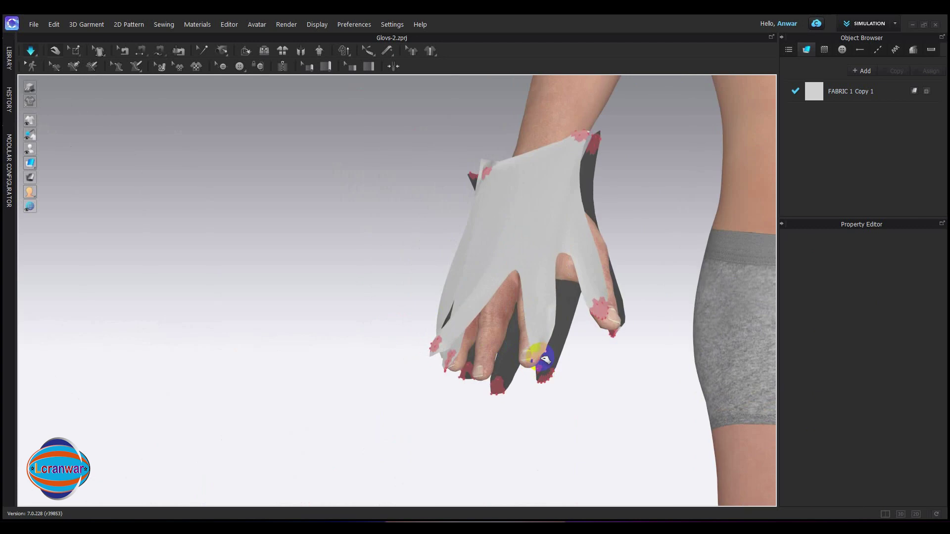
scroll(546, 362, "down", 3)
middle_click_drag(608, 380, 436, 259)
right_click_drag(439, 263, 361, 251)
left_click_drag(361, 251, 396, 244)
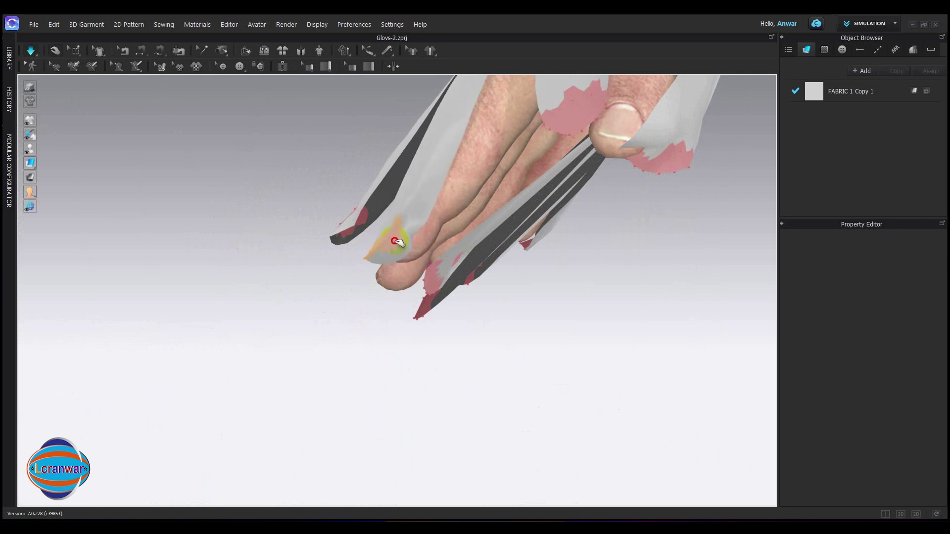
right_click_drag(396, 244, 487, 332)
left_click_drag(345, 225, 295, 226)
right_click_drag(293, 226, 359, 250)
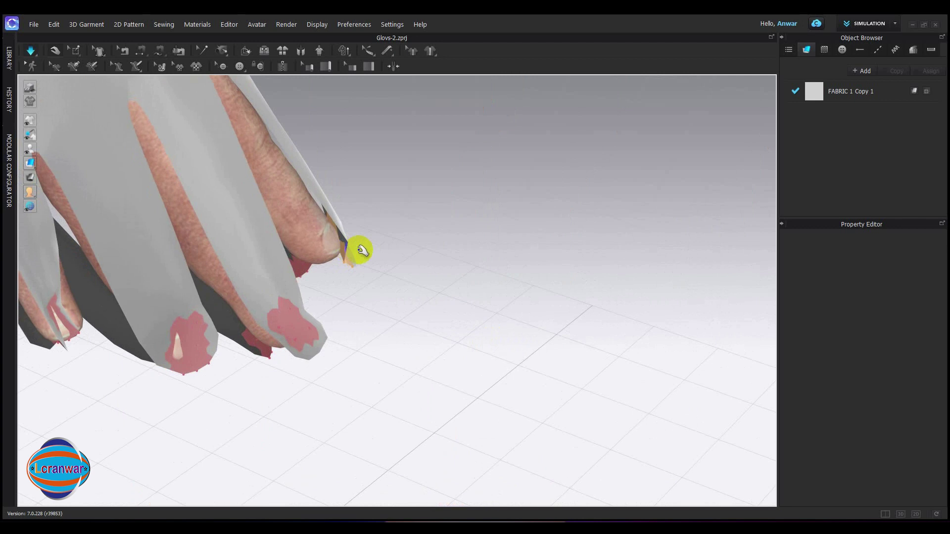
mouse_move(350, 249)
left_mouse_down()
mouse_move(385, 267)
mouse_move(359, 255)
left_mouse_up()
right_click_drag(356, 254, 308, 260)
left_click_drag(362, 258, 348, 260)
Align the back piece's middle fingertip pin over the end of the avatar's middle finger.
right_click_drag(301, 317, 316, 316)
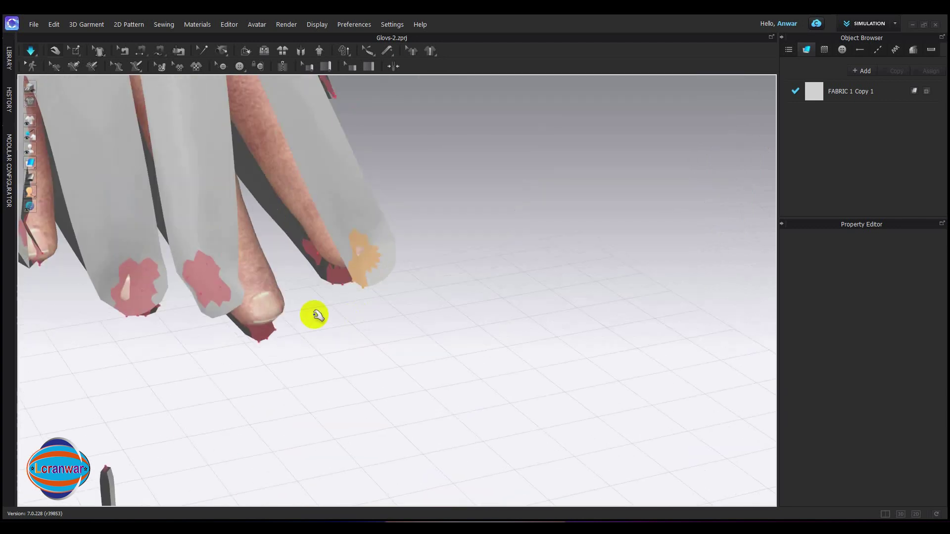
left_click_drag(225, 285, 280, 319)
right_click_drag(324, 332, 237, 335)
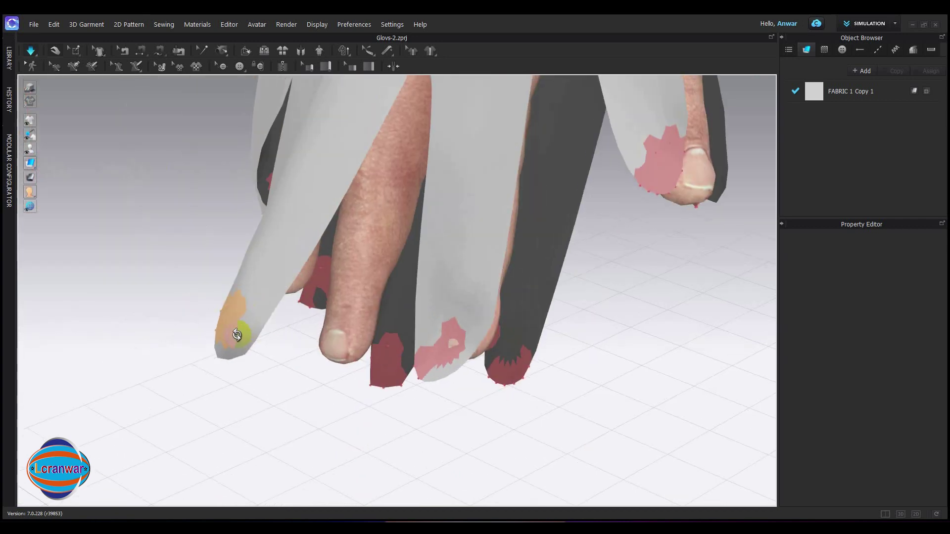
left_click_drag(237, 335, 329, 362)
right_click_drag(340, 372, 326, 356)
left_click_drag(312, 355, 325, 388)
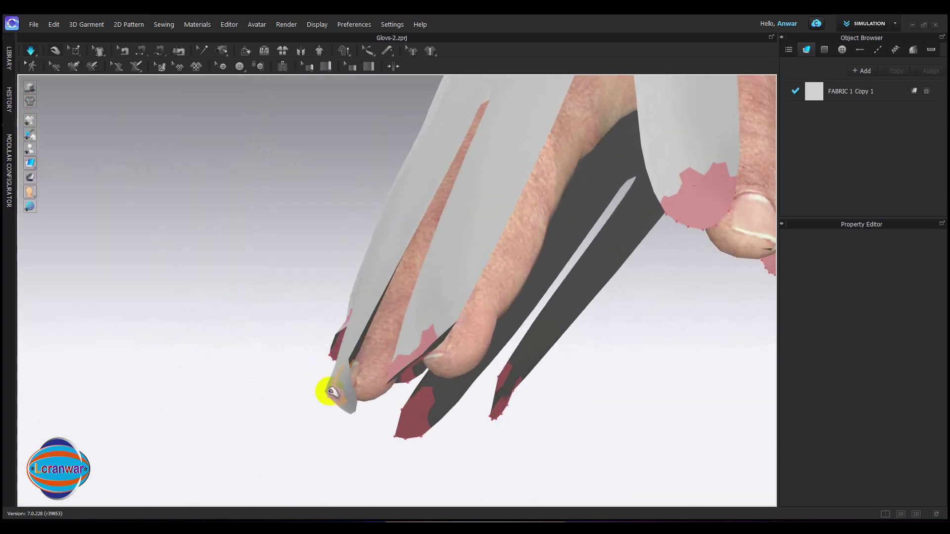
right_click_drag(324, 388, 517, 371)
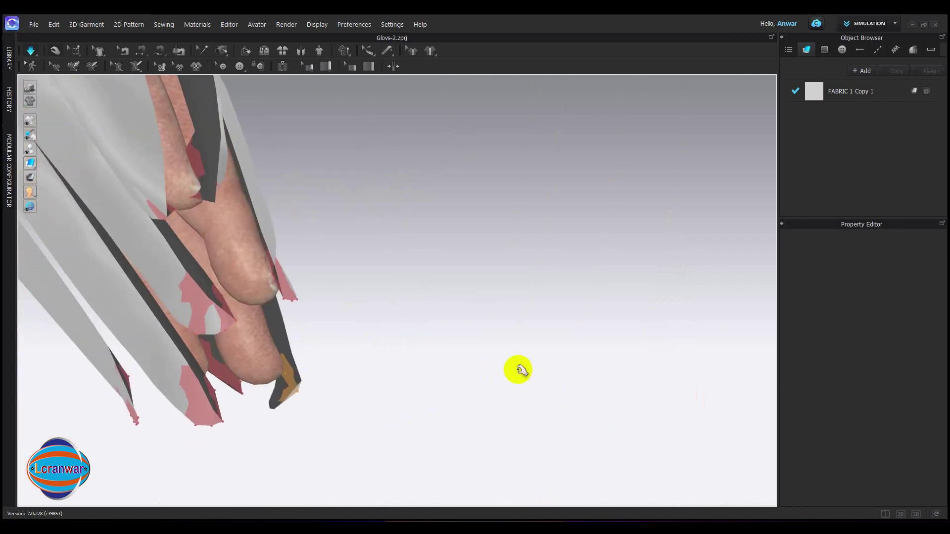
right_click_drag(428, 343, 231, 288)
left_click_drag(228, 275, 241, 279)
right_click_drag(224, 303, 180, 285)
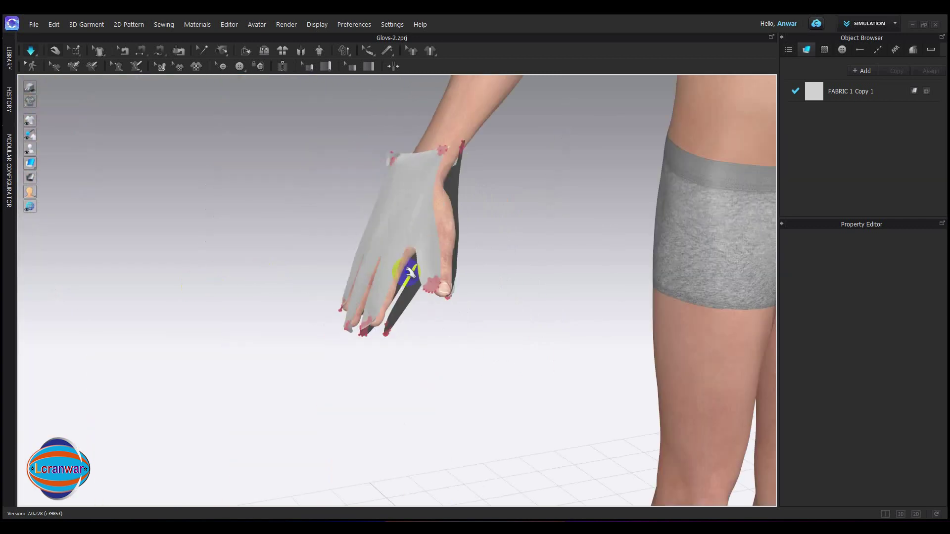
Pin a small mesh area of the palm piece at the base of the middle finger.
left_click(409, 273)
right_click_drag(409, 272, 246, 335)
scroll(249, 337, "up", 5)
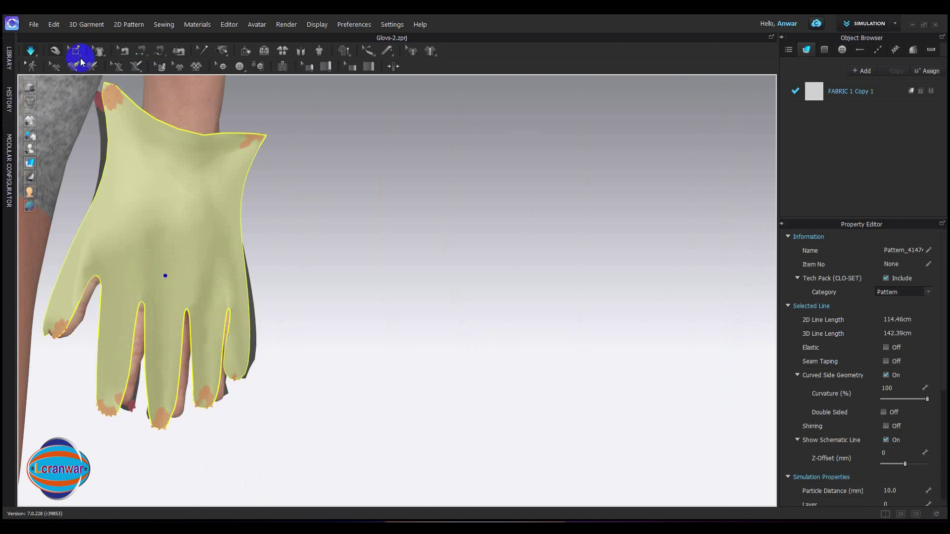
left_click(78, 54)
mouse_move(169, 280)
left_mouse_down()
mouse_move(194, 295)
mouse_move(166, 280)
left_mouse_up()
Pin a small mesh area of the back piece at the index finger's base and shift it slightly toward the middle finger.
right_click_drag(149, 284, 223, 309)
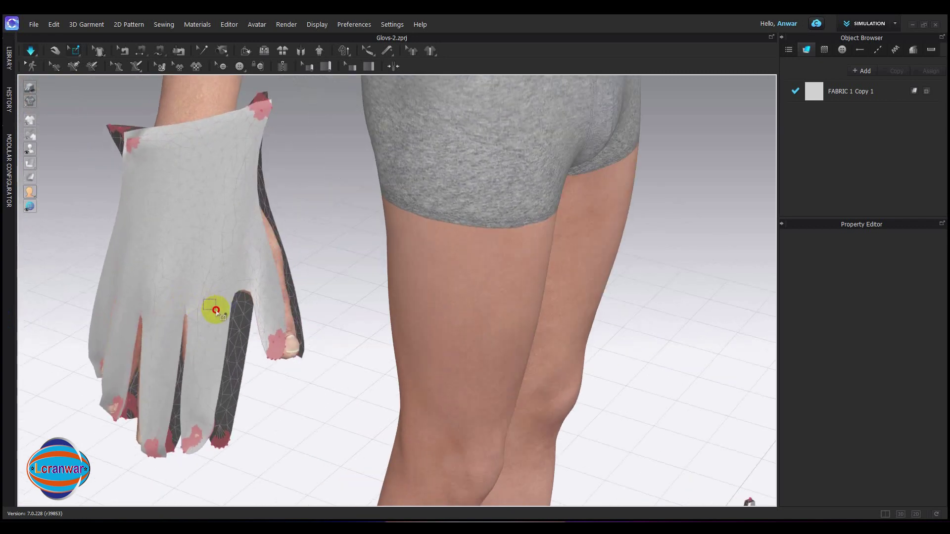
left_click_drag(210, 305, 199, 303)
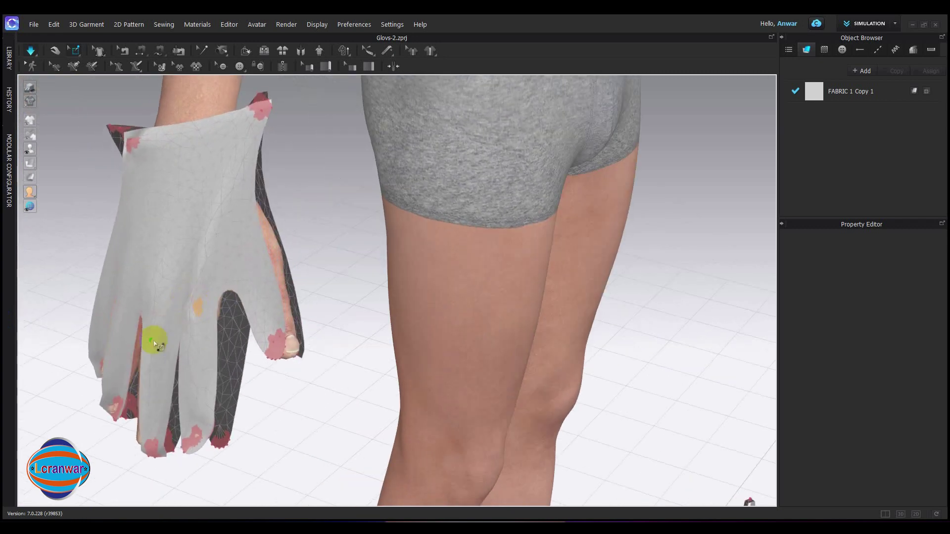
right_click_drag(154, 343, 221, 338)
left_click_drag(179, 328, 180, 329)
right_click_drag(179, 330, 231, 348)
Pin the back piece at the middle finger's base and shift that finger's base and tip slightly toward the ring finger.
scroll(218, 357, "down", 3)
middle_click_drag(215, 359, 307, 318)
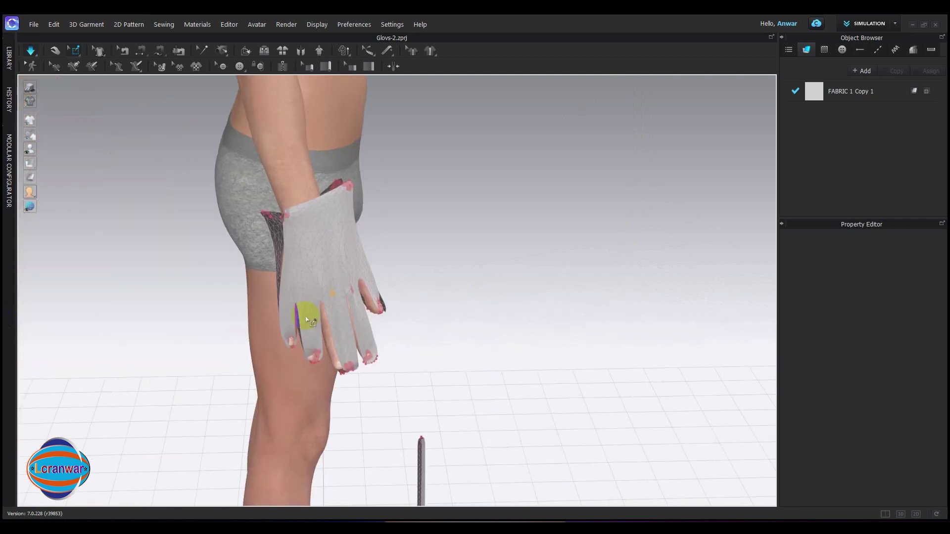
scroll(307, 317, "up", 2)
left_click_drag(306, 297, 296, 300)
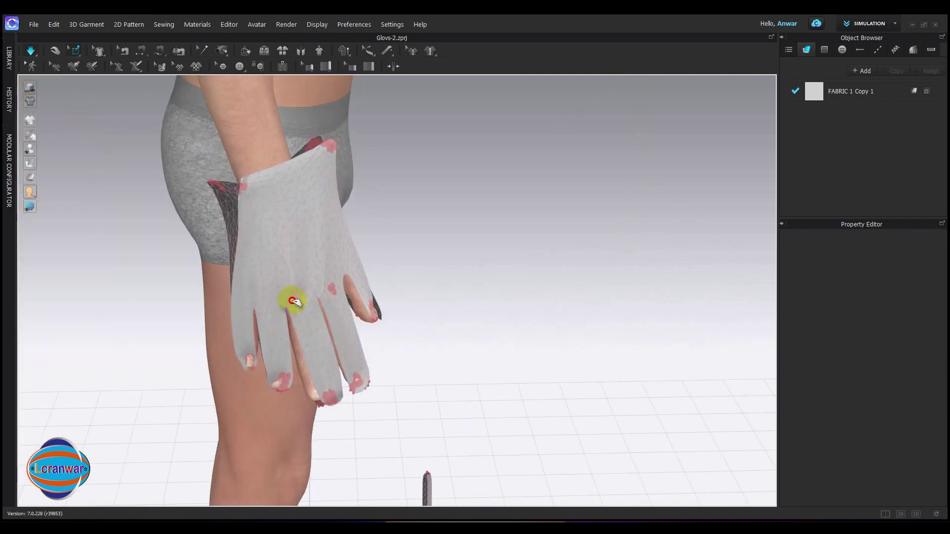
left_click_drag(332, 397, 322, 399)
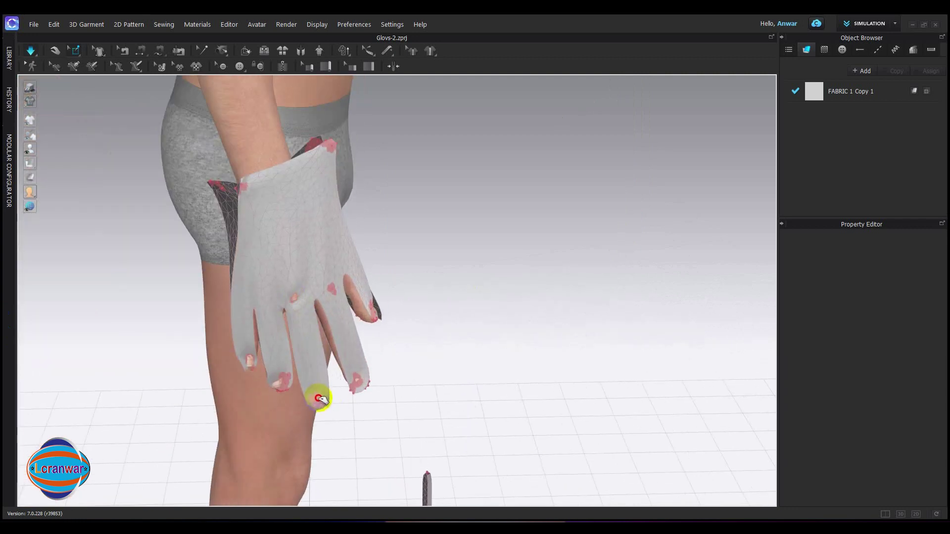
Show the 2D pattern window beside the 3D view and turn the simulation off.
right_click_drag(318, 398, 331, 314)
scroll(332, 314, "down", 3)
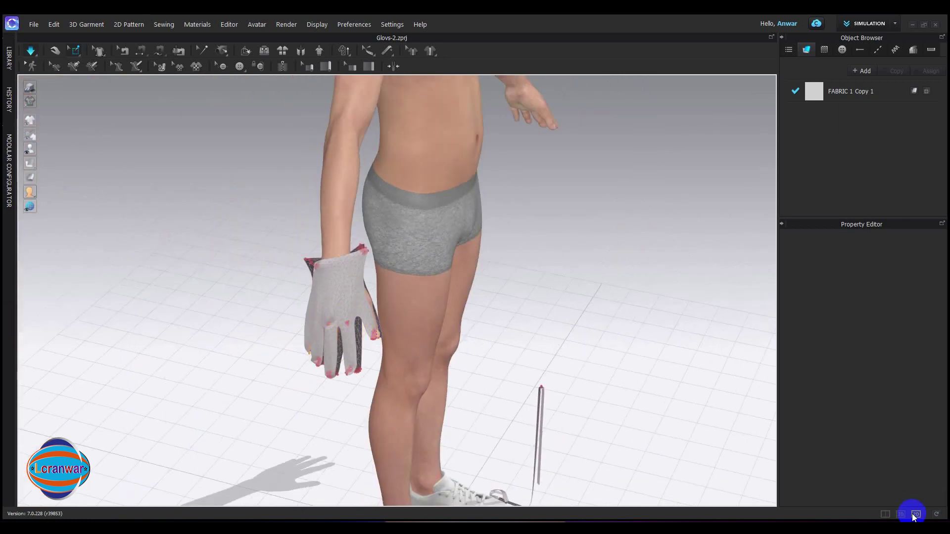
left_click(885, 515)
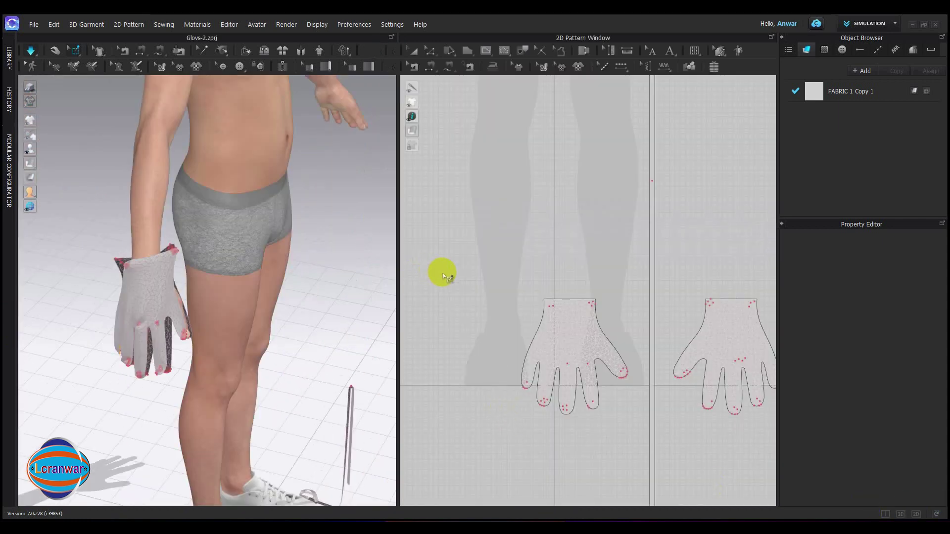
key("space")
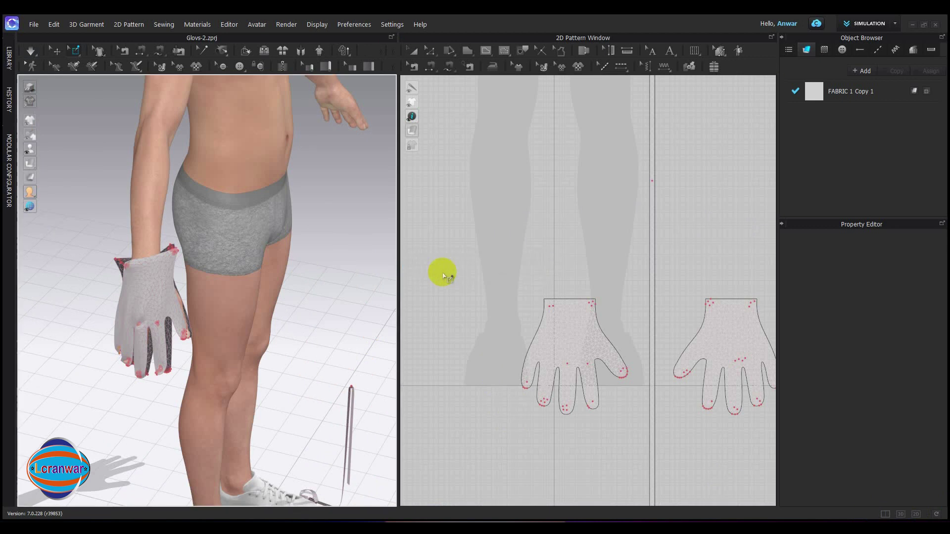
Free-sew one long edge of the narrow strip to the palm piece's finger outline, from one wrist corner to the other.
scroll(471, 290, "down", 5)
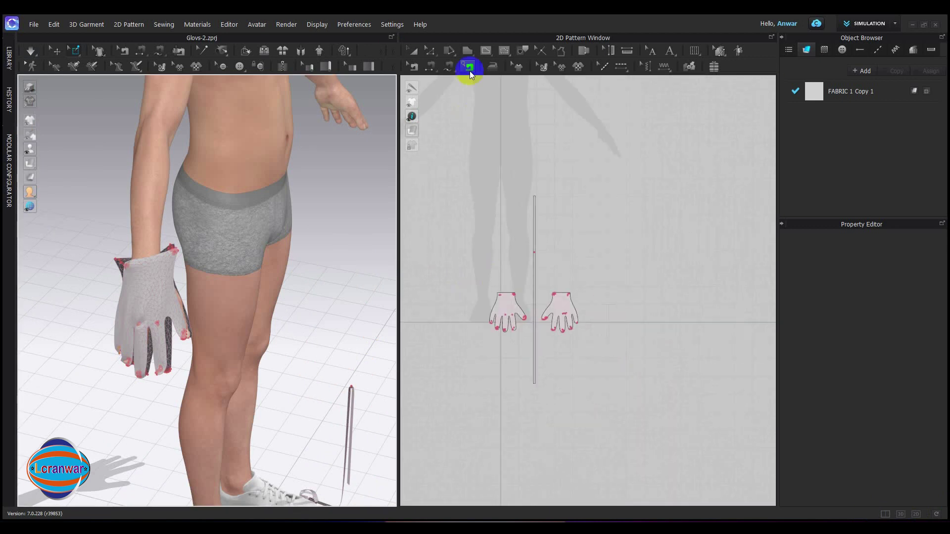
left_click(449, 68)
scroll(515, 324, "up", 4)
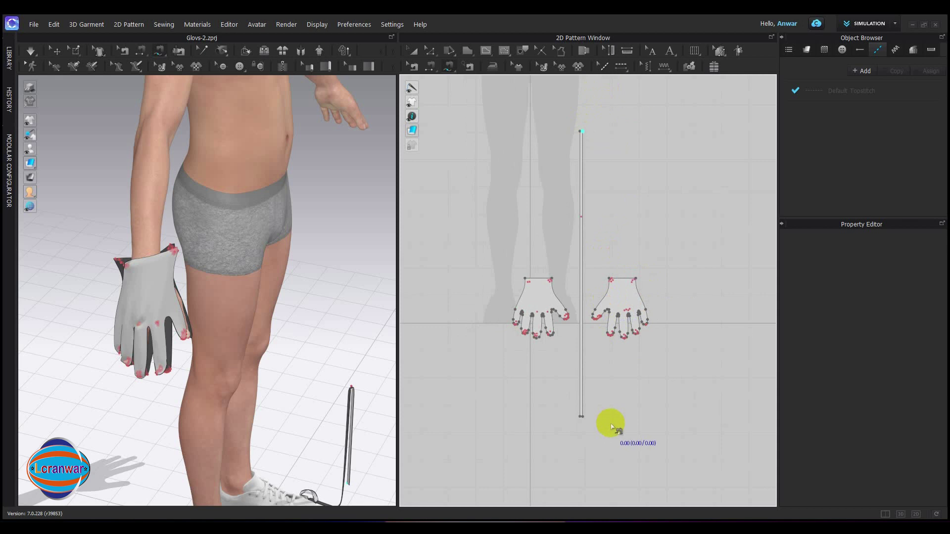
left_click(583, 415)
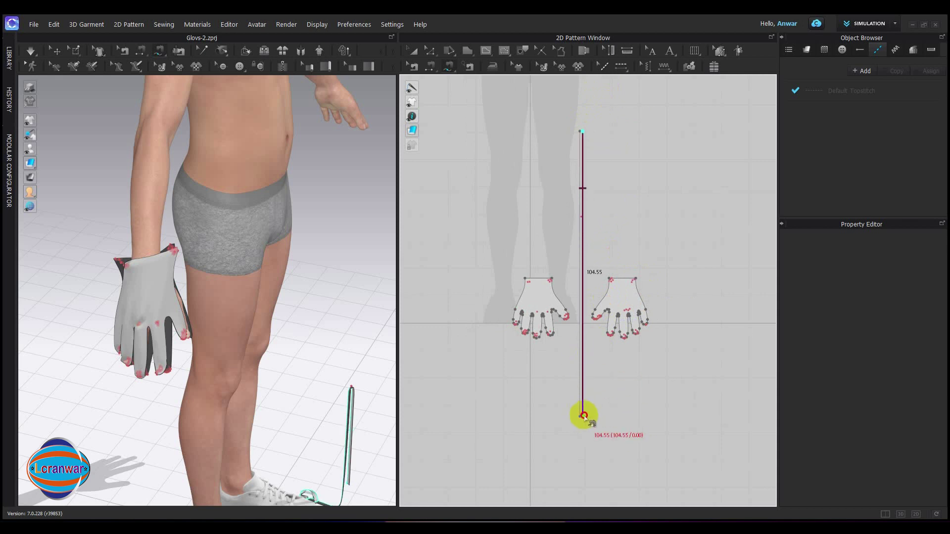
left_click(608, 278)
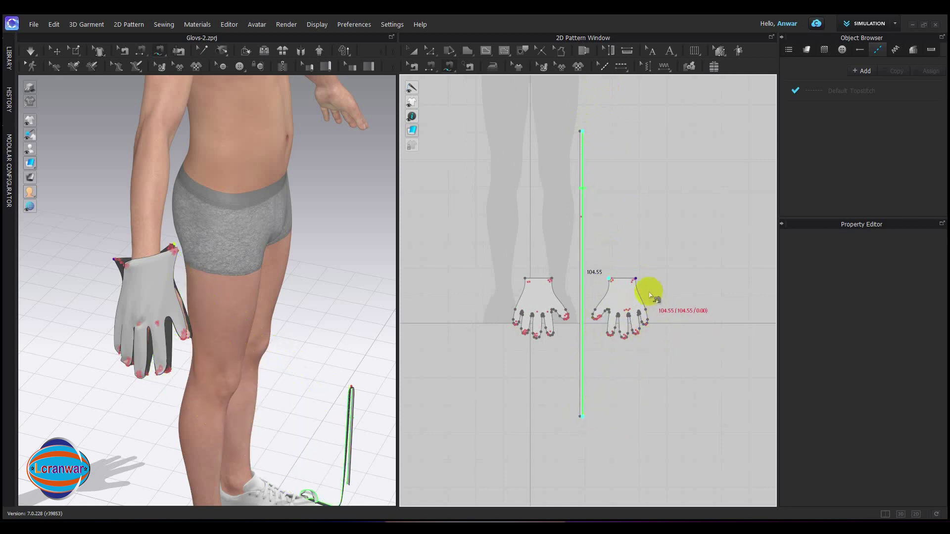
left_click(635, 280)
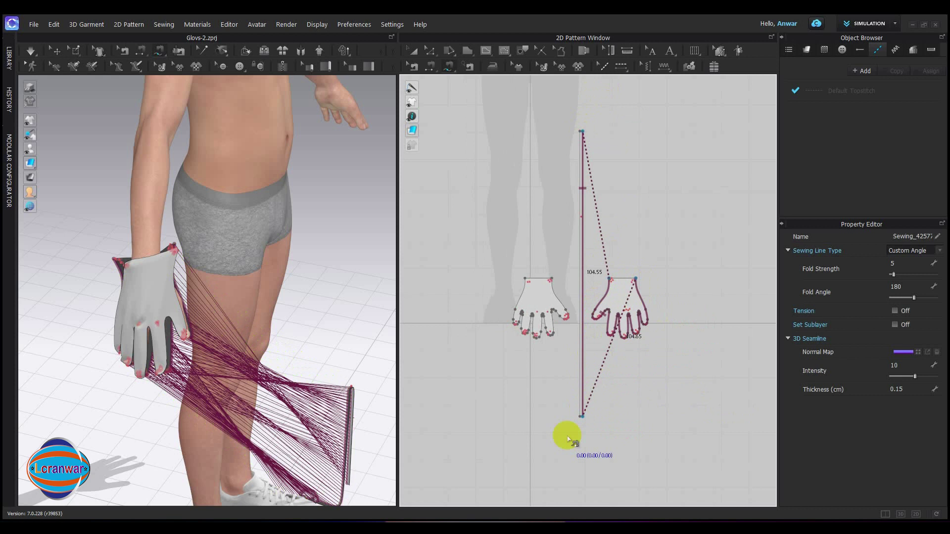
Free-sew the strip's other long edge to the back piece's finger outline, from the thumb-side wrist corner to the opposite one.
left_click(580, 132)
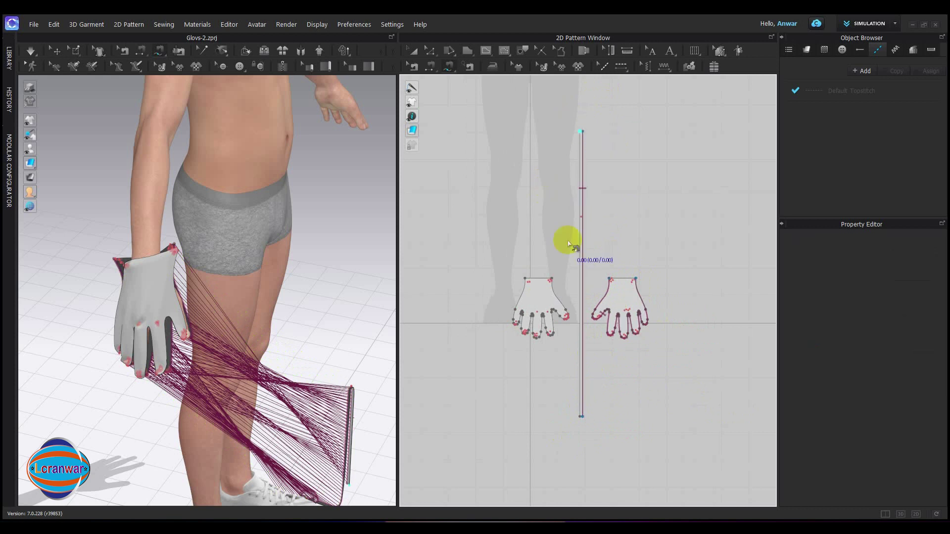
left_click(580, 417)
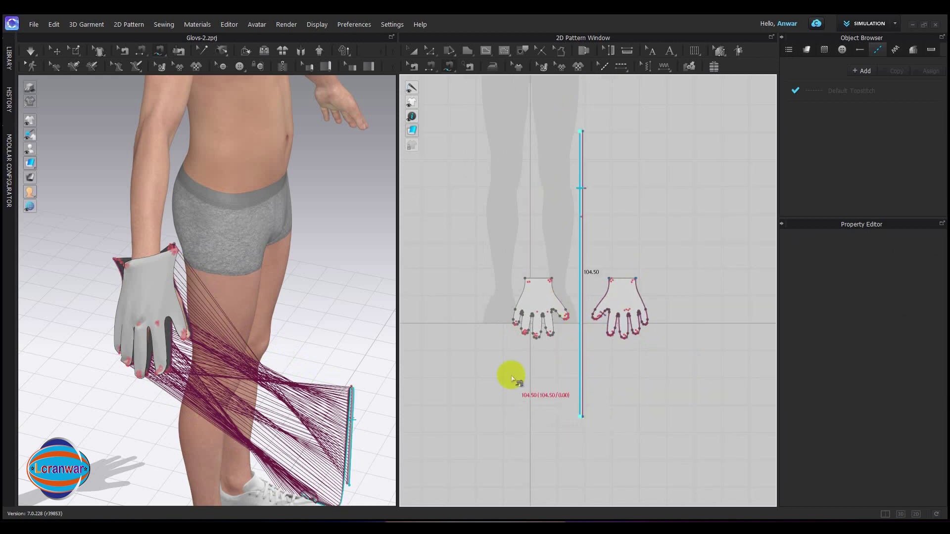
left_click(550, 281)
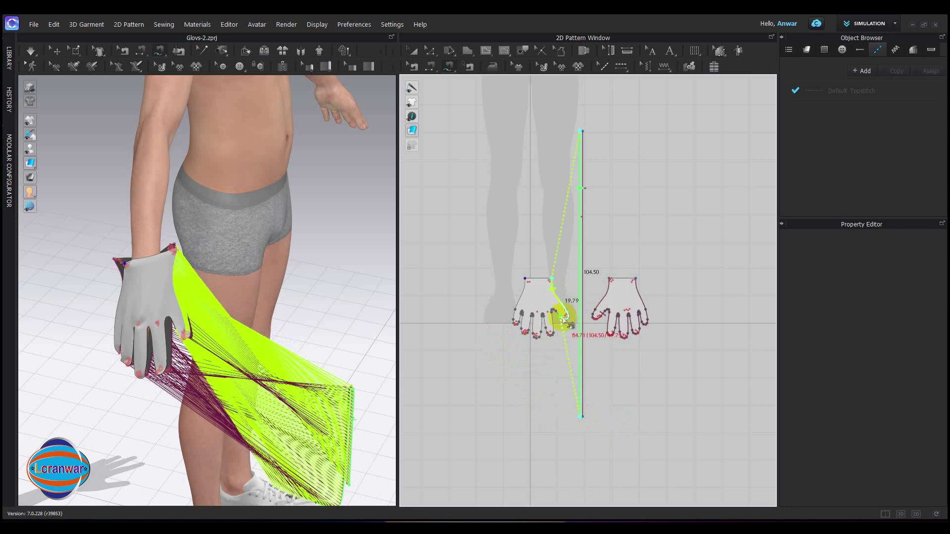
left_click(524, 282)
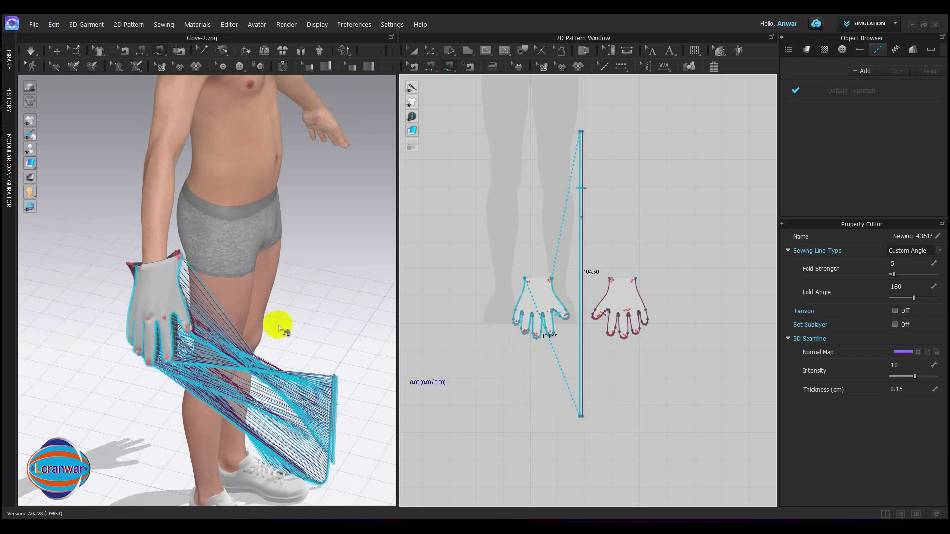
Move the long strip in 3D to just below the glove's fingertips.
left_click(72, 53)
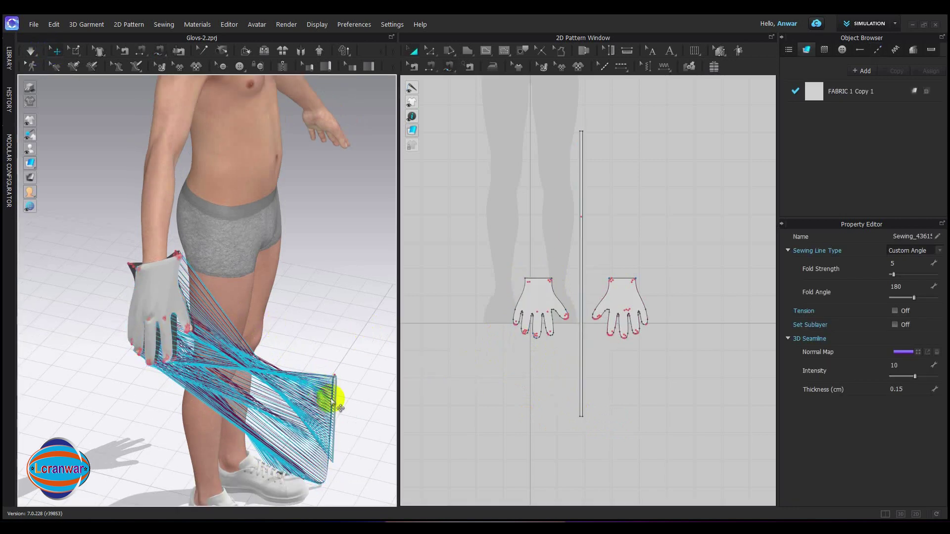
left_click_drag(333, 402, 186, 320)
scroll(186, 320, "up", 4)
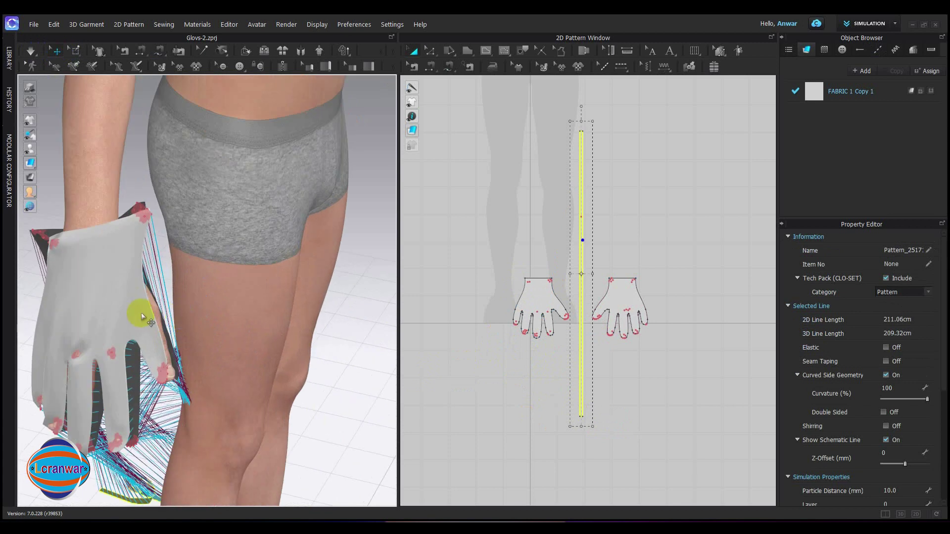
middle_click_drag(142, 317, 232, 300)
scroll(232, 302, "up", 4)
scroll(236, 317, "down", 5)
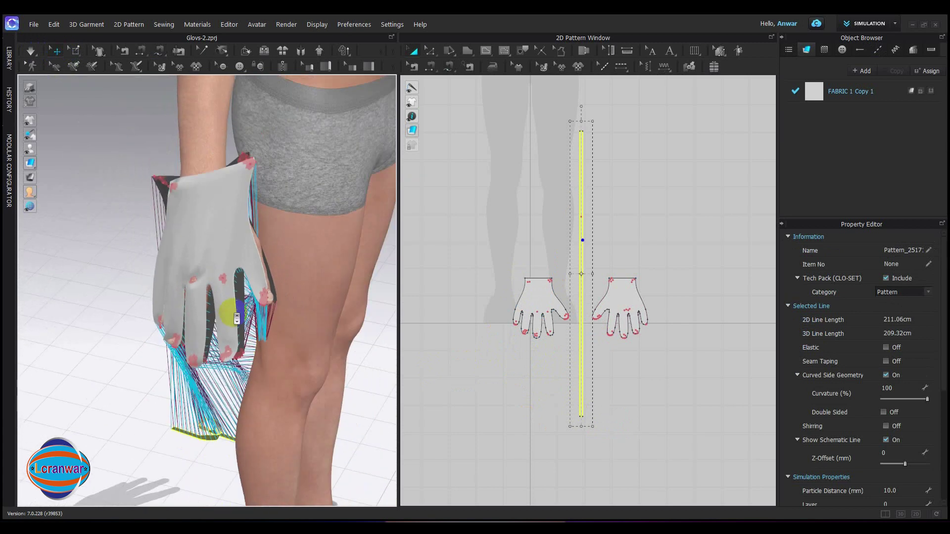
left_click_drag(215, 436, 196, 372)
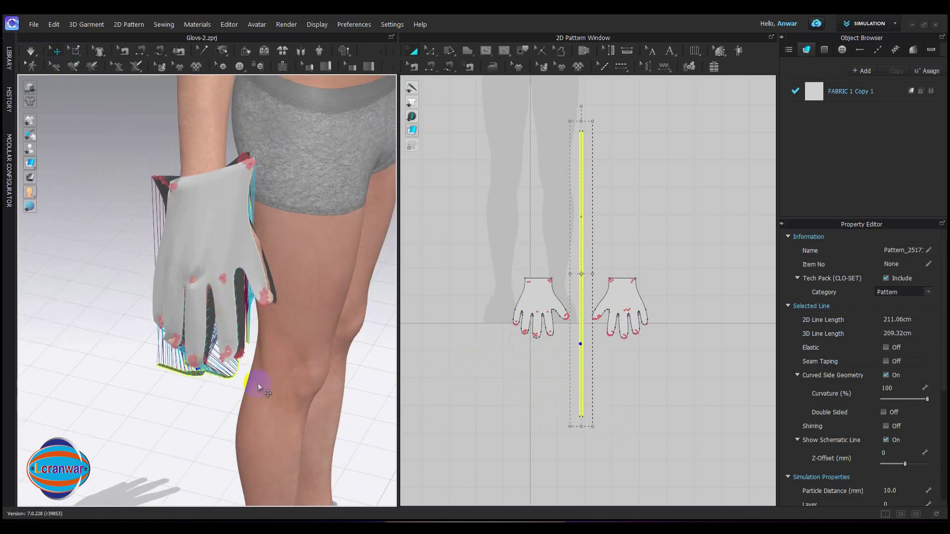
Freeze the palm and back pieces of the glove together, leaving the long side strip unfrozen.
scroll(573, 313, "down", 3)
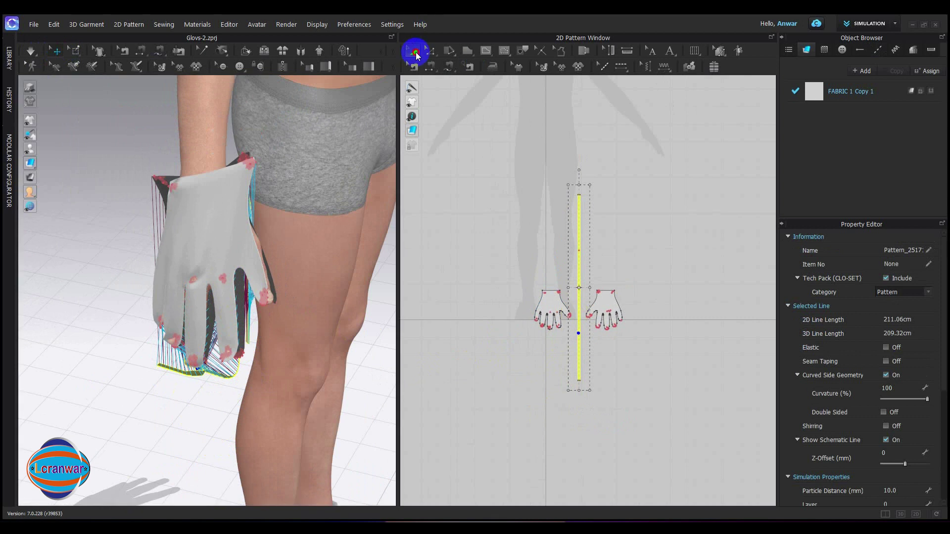
left_click(559, 304)
left_click(605, 308, "shift")
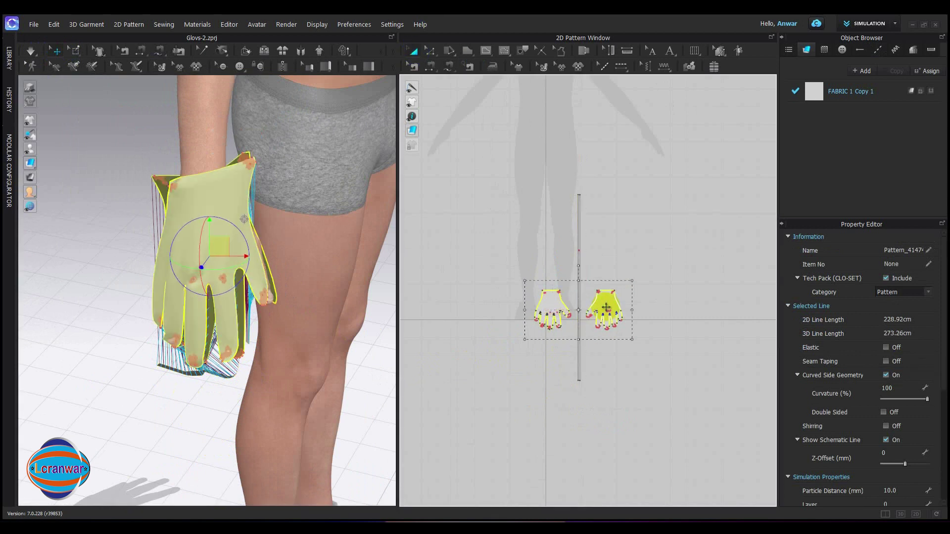
right_click(607, 311)
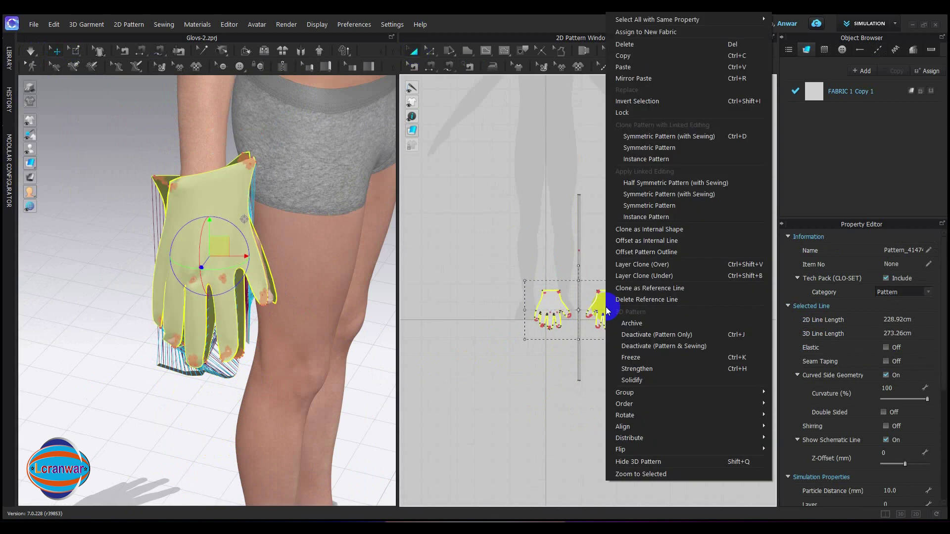
left_click(643, 357)
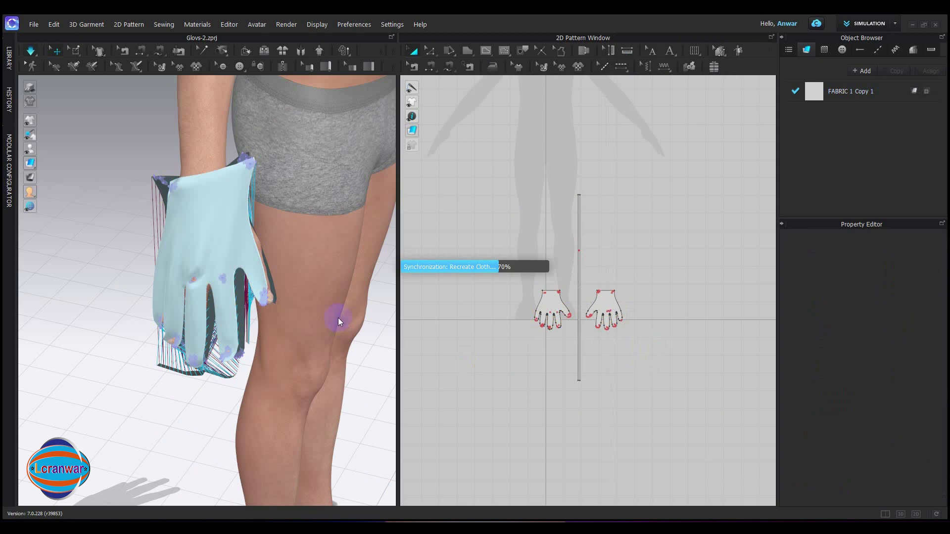
Simulate the long strip so its seams pull it in between the frozen palm and back pieces, and stop the simulation.
key("space")
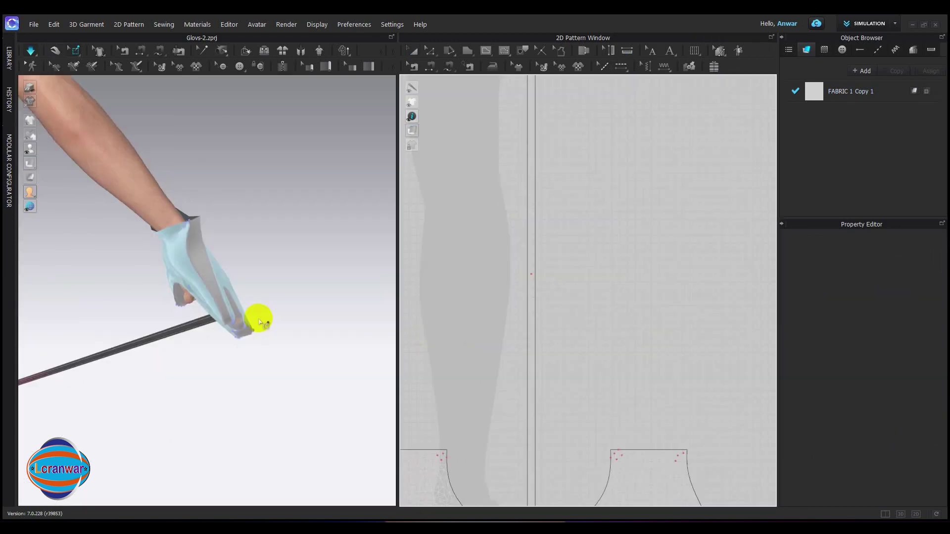
left_click_drag(259, 318, 102, 274)
scroll(84, 333, "up", 10)
right_click(102, 274)
left_click(127, 291)
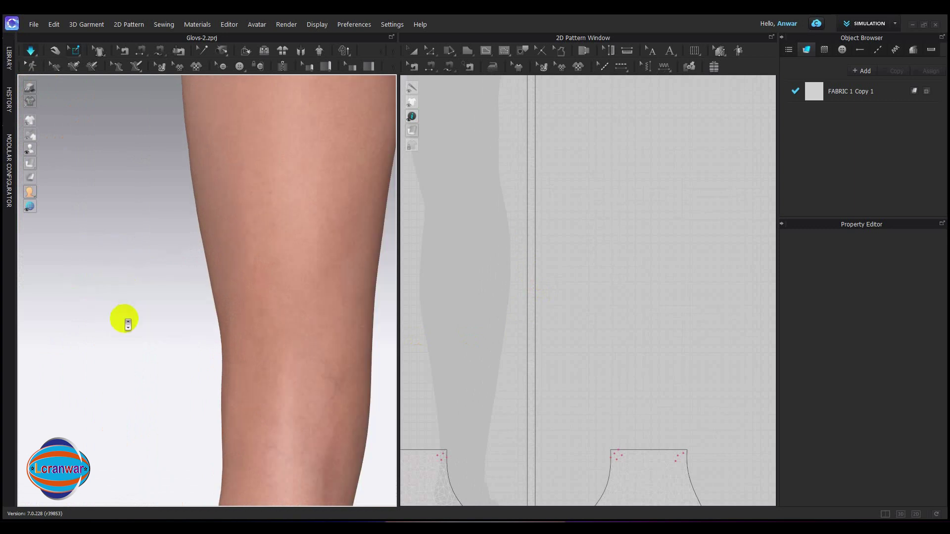
scroll(128, 324, "down", 10)
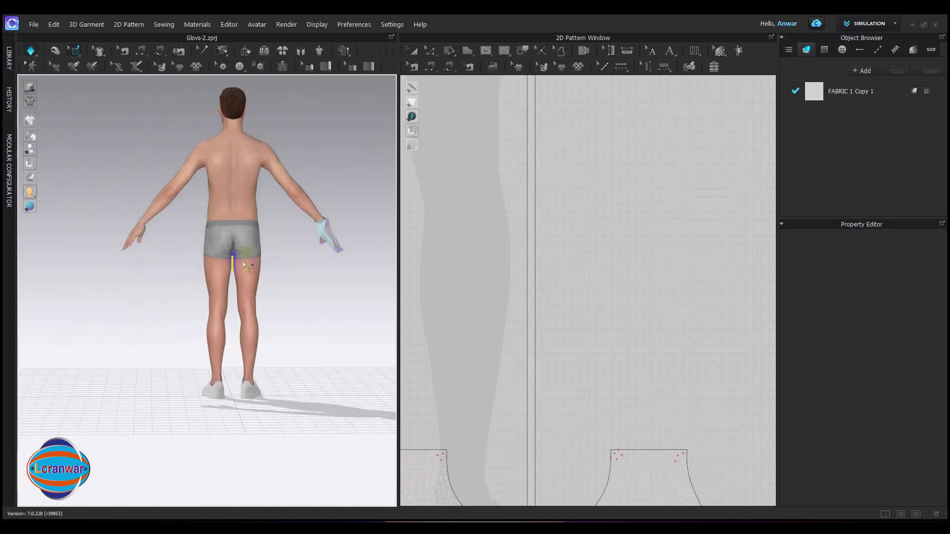
right_click_drag(243, 265, 111, 277)
scroll(203, 275, "up", 3)
middle_click_drag(204, 275, 196, 244)
scroll(196, 244, "up", 3)
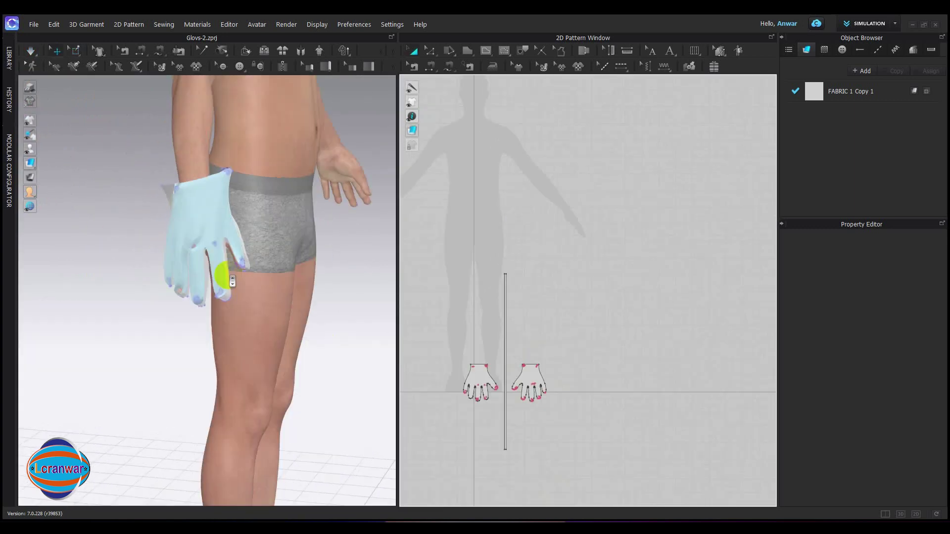
Delete all pins from the glove pieces.
left_click(72, 52)
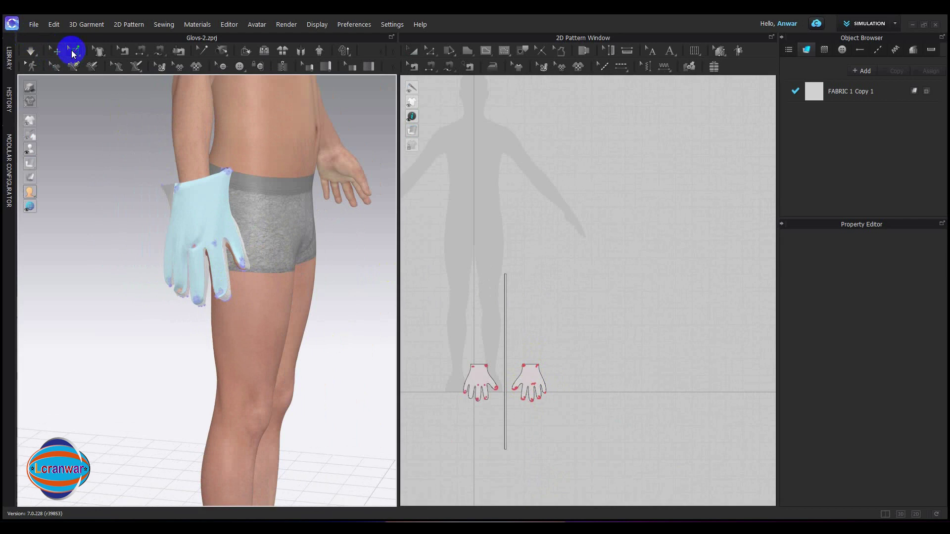
right_click(219, 293)
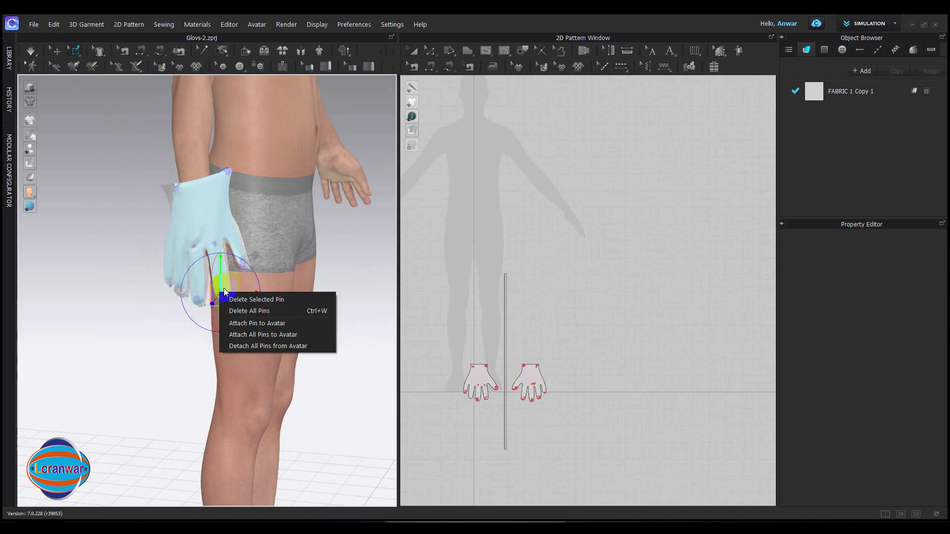
left_click(262, 311)
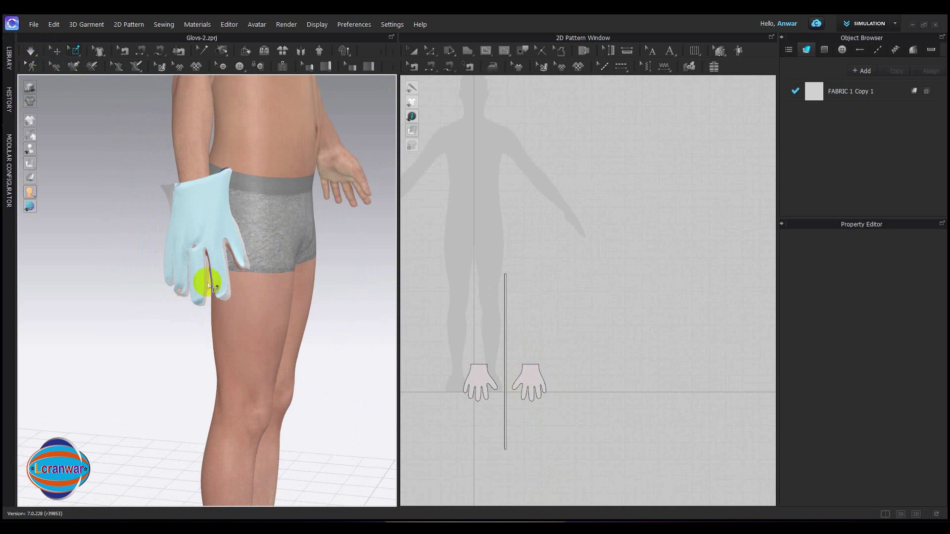
scroll(174, 279, "up", 3)
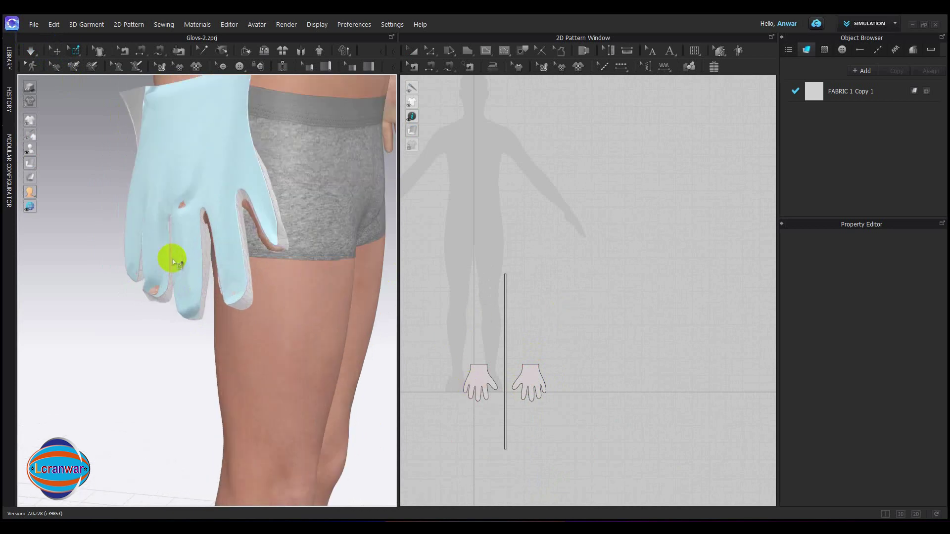
right_click_drag(173, 261, 270, 292)
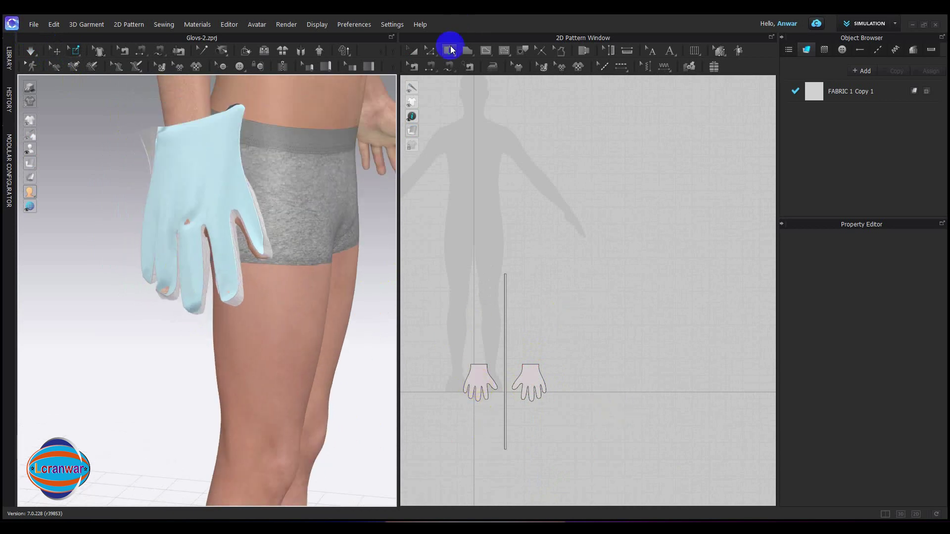
Unfreeze the palm and back pieces of the glove.
left_click(412, 51)
left_click(476, 384)
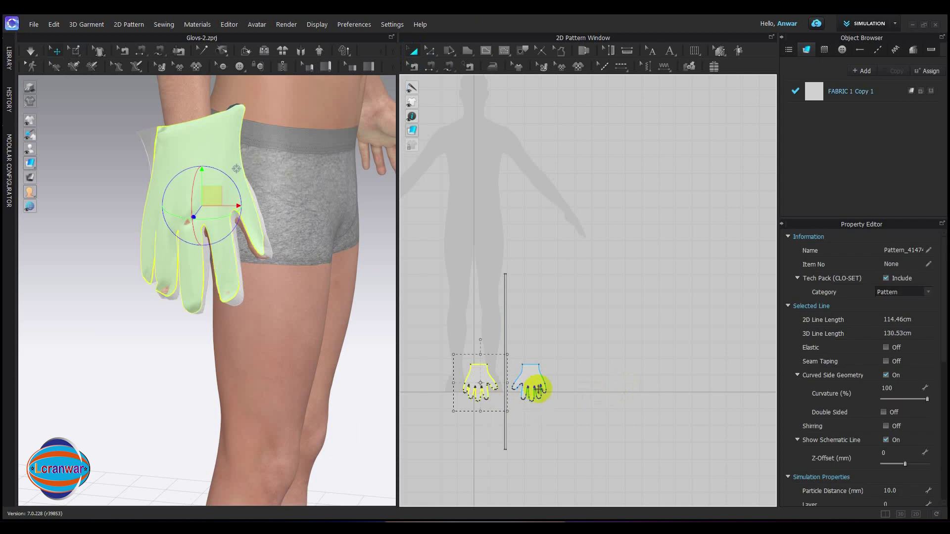
left_click(537, 388, "shift")
right_click(533, 384)
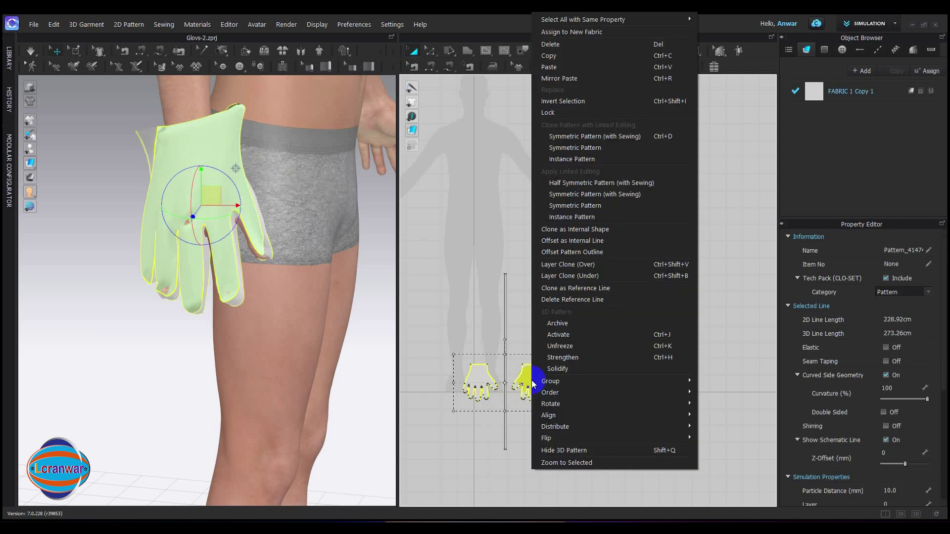
left_click(686, 346)
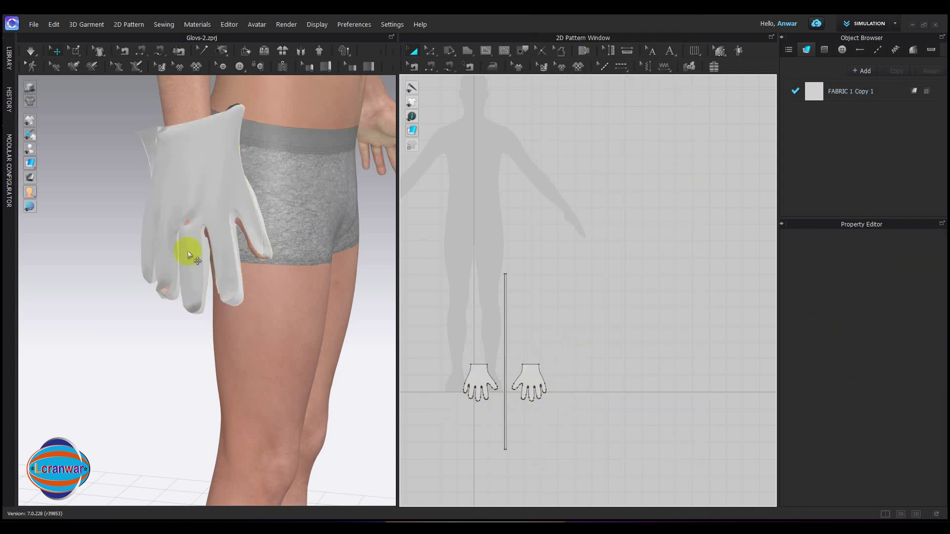
Simulate the unfrozen glove until it settles around the avatar's hand, and stop the simulation.
key("space")
right_click_drag(298, 247, 207, 231)
scroll(206, 231, "up", 5)
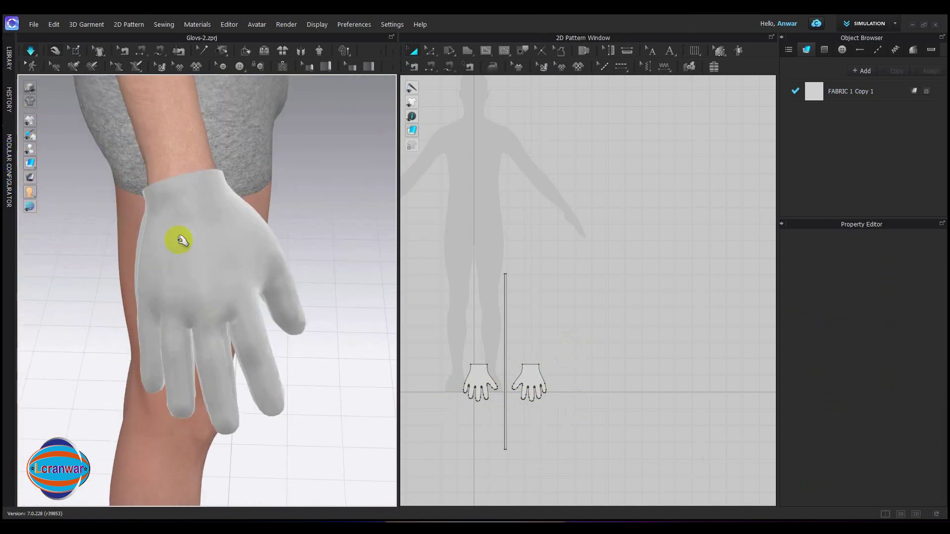
left_click(176, 214)
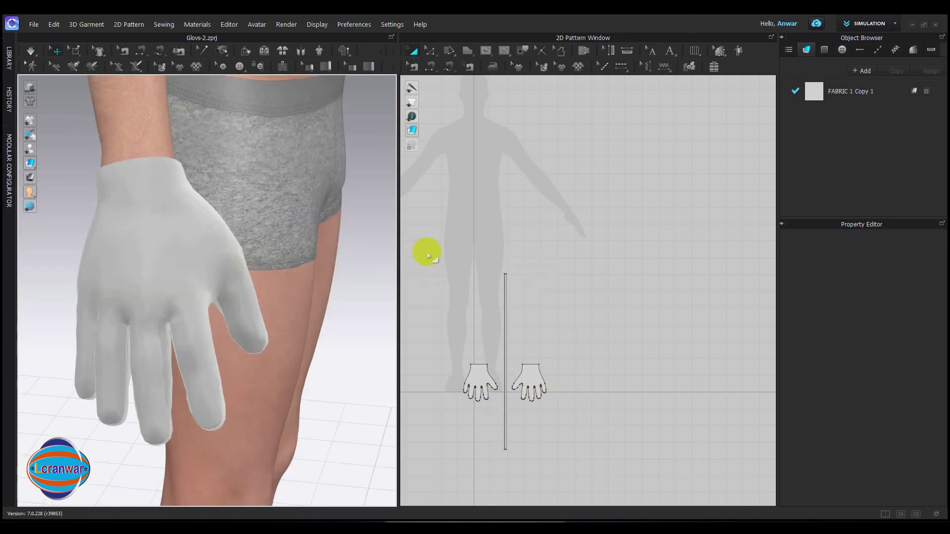
Apply the dark charcoal leather image from the library's FABRIC folder as the texture of FABRIC 1 Copy 1.
left_click(815, 87)
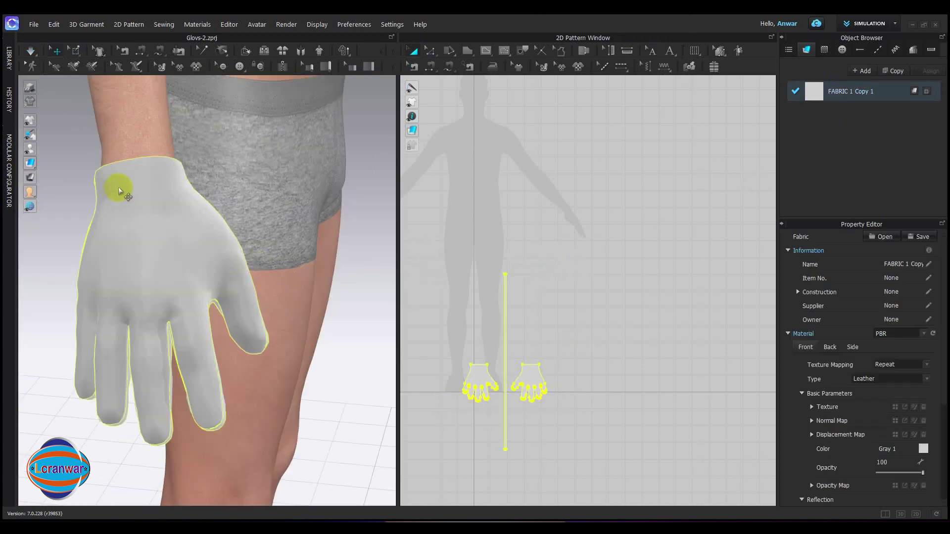
left_click(11, 59)
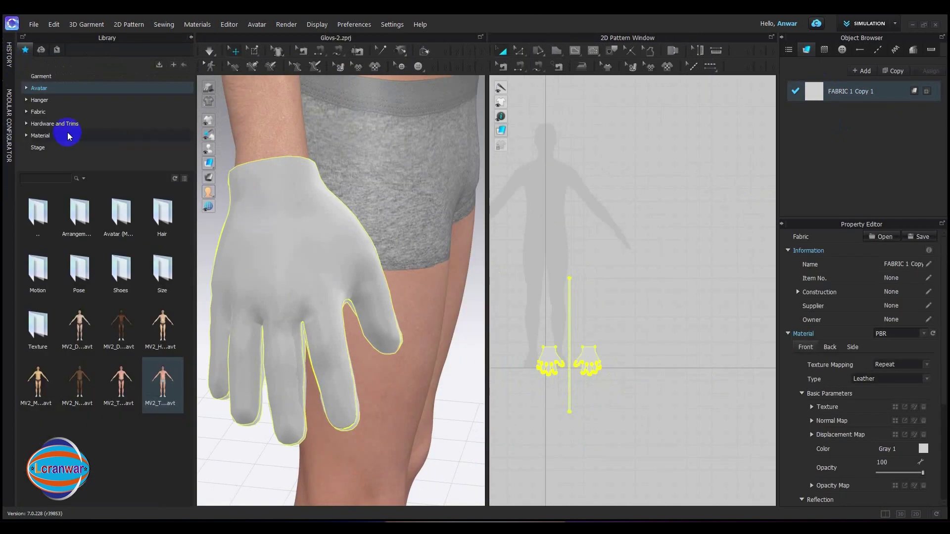
left_click(43, 113)
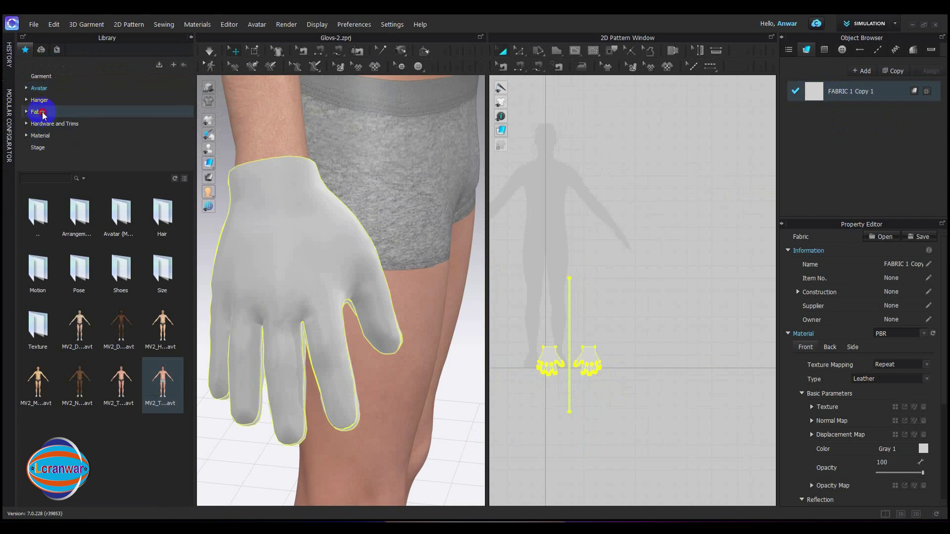
left_click(46, 159)
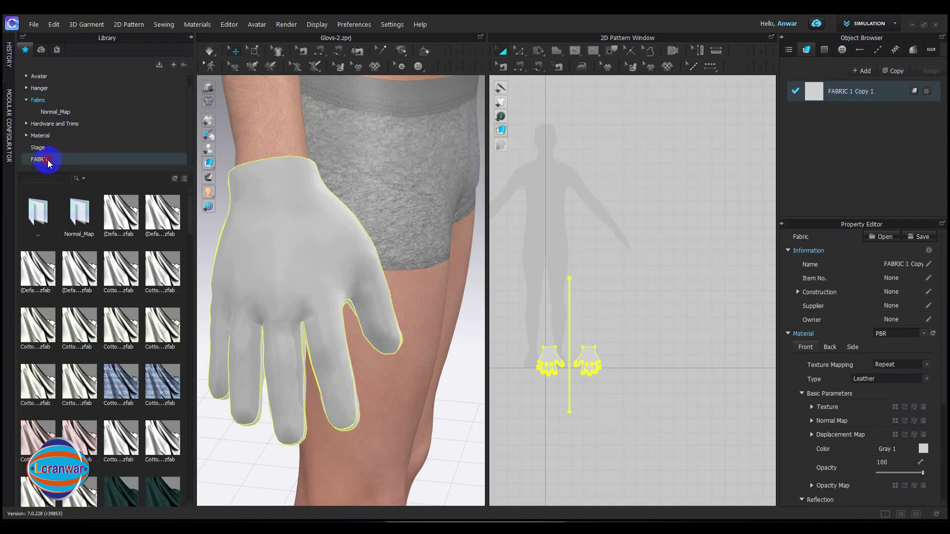
scroll(74, 361, "down", 10)
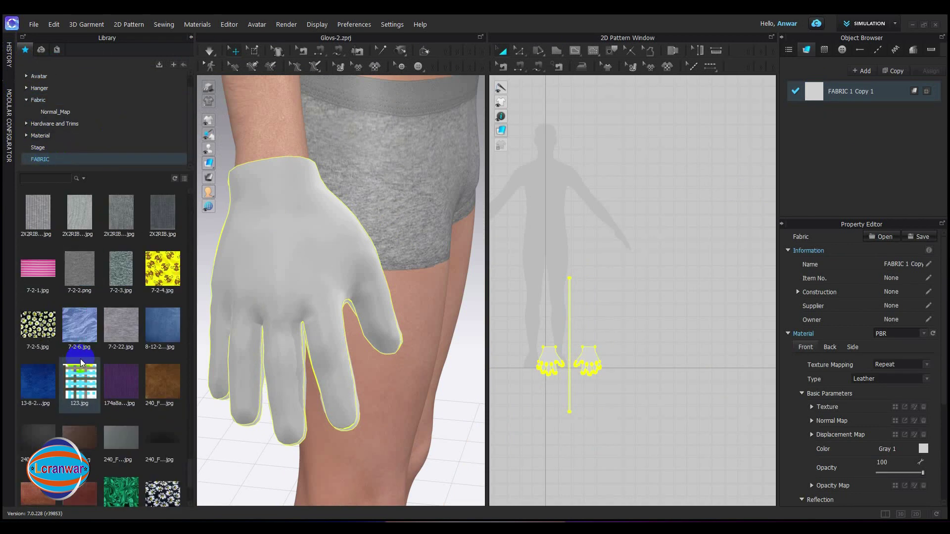
double_click(81, 369)
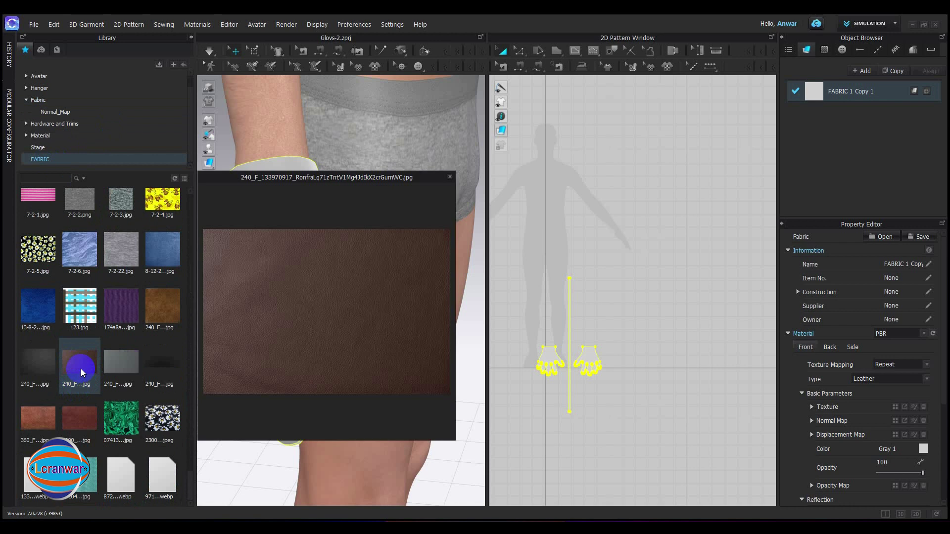
left_click_drag(81, 364, 813, 80)
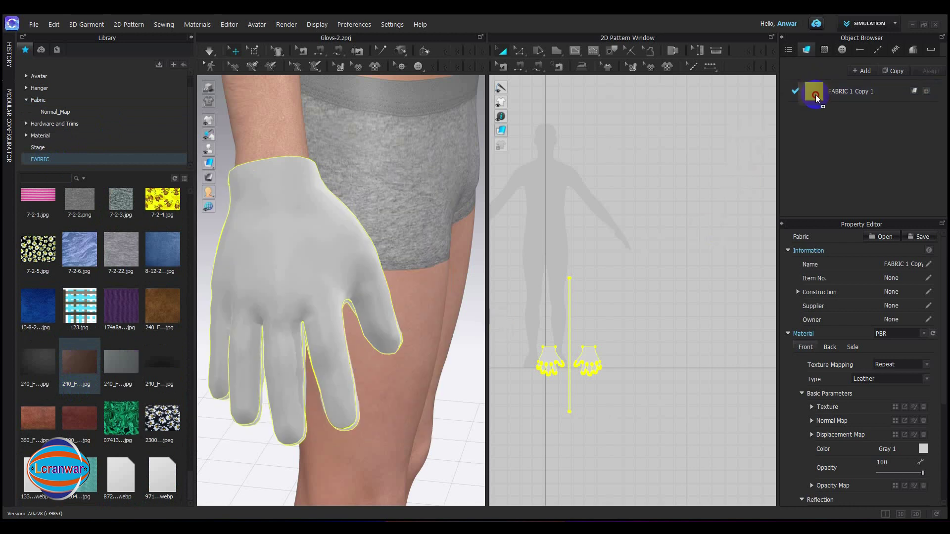
left_click(242, 393)
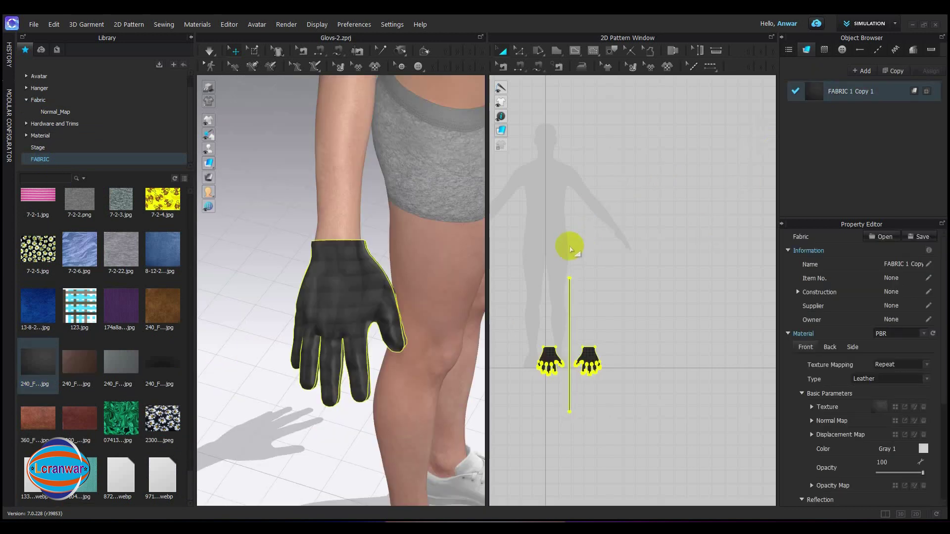
Set the leather texture's size to 0.250 by 0.250 inches in the Texture Editor, apply it and close the editor.
left_click(583, 53)
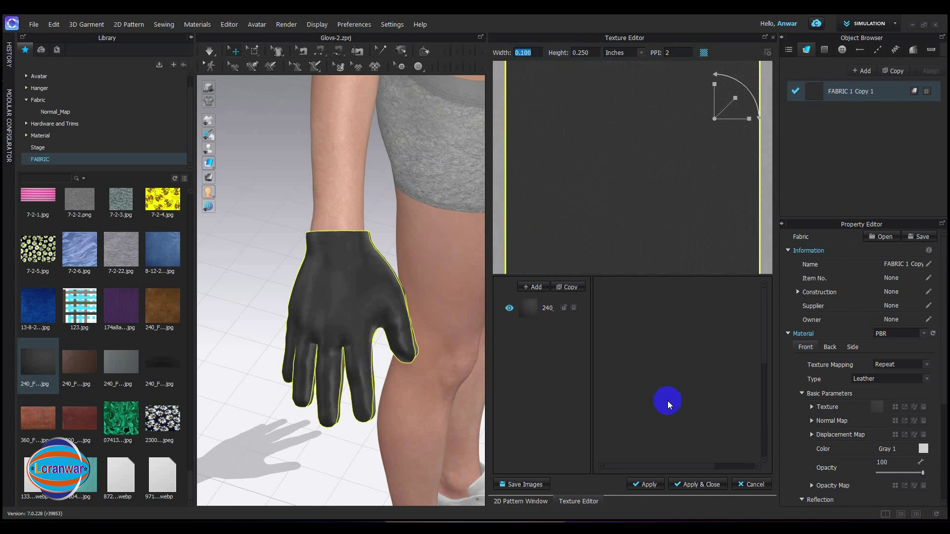
left_click(650, 486)
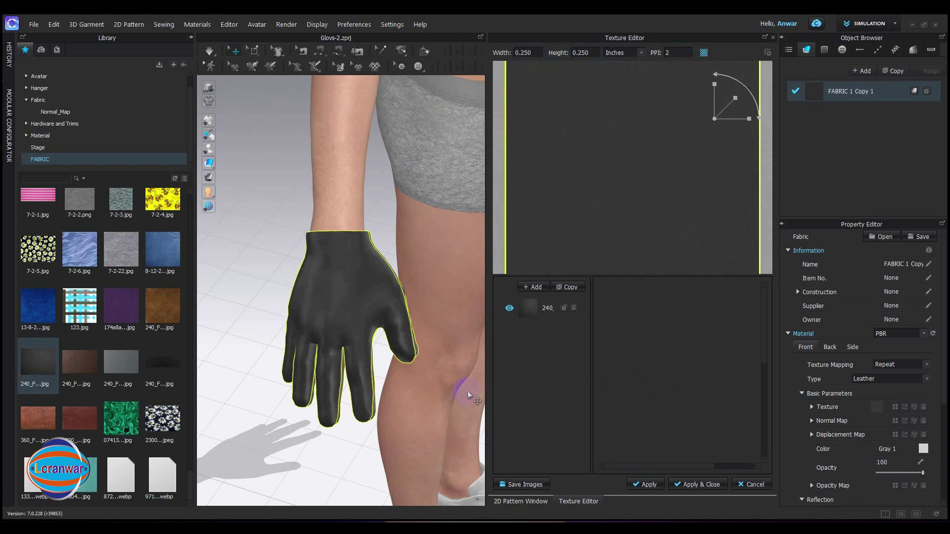
scroll(360, 341, "up", 10)
scroll(369, 346, "down", 10)
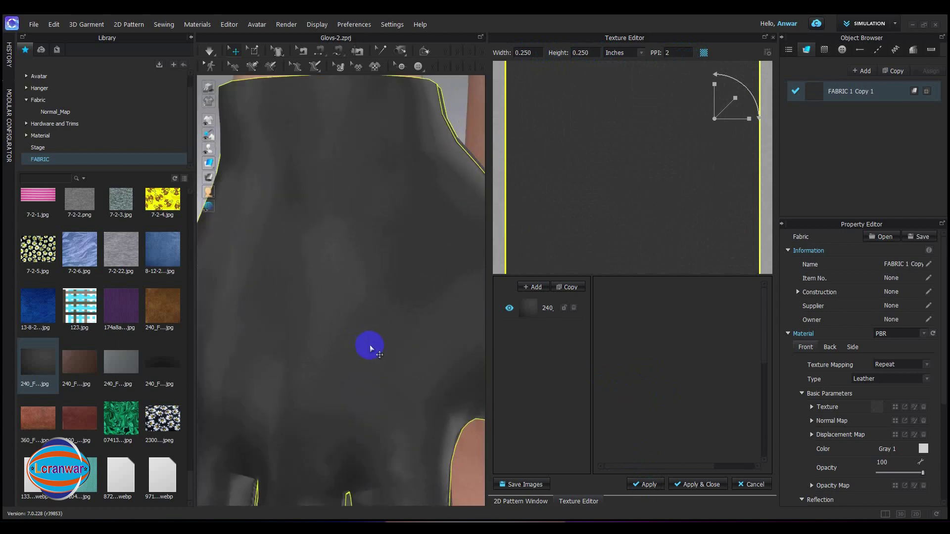
scroll(375, 351, "down", 2)
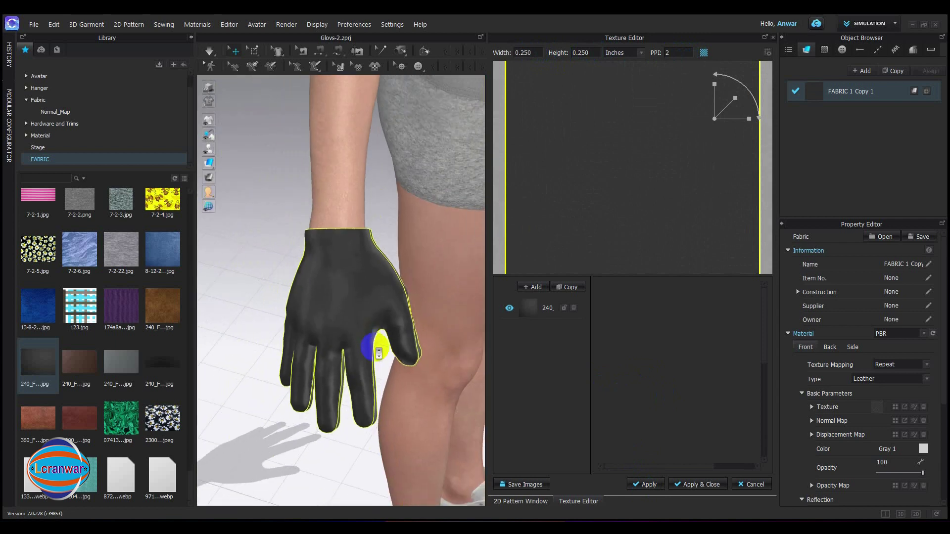
left_click(649, 486)
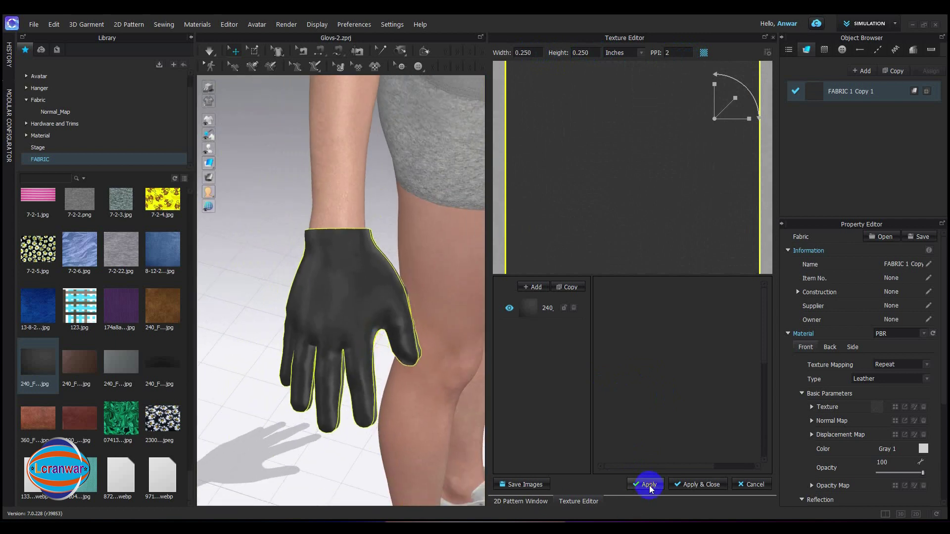
left_click(758, 486)
Examine the leather texture on the back of the glove up close and hide the library.
scroll(349, 327, "up", 4)
right_click_drag(343, 310, 353, 283)
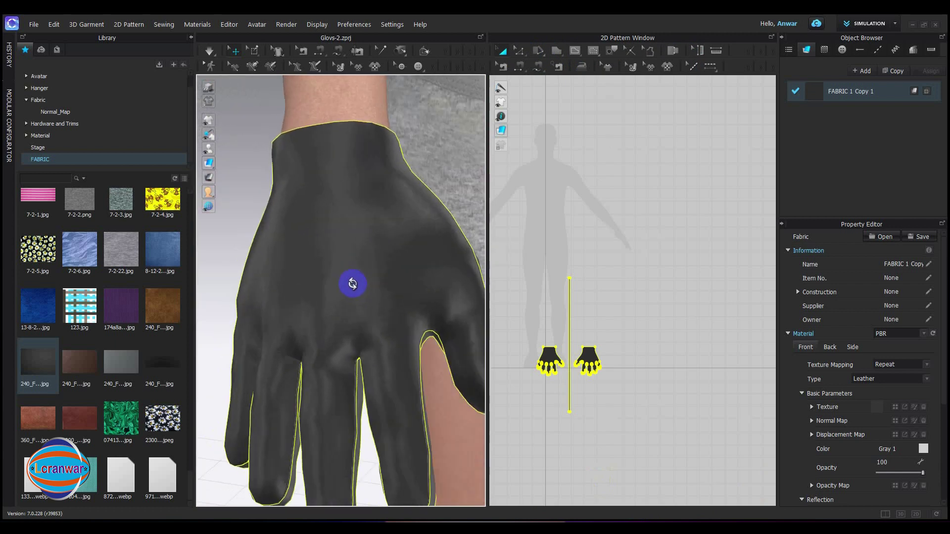
scroll(353, 284, "down", 4)
scroll(325, 288, "up", 3)
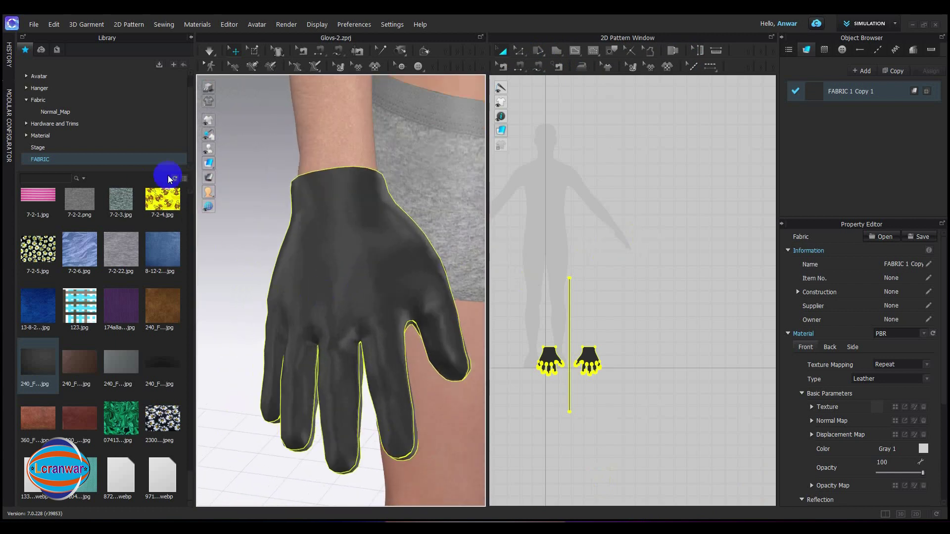
left_click(190, 38)
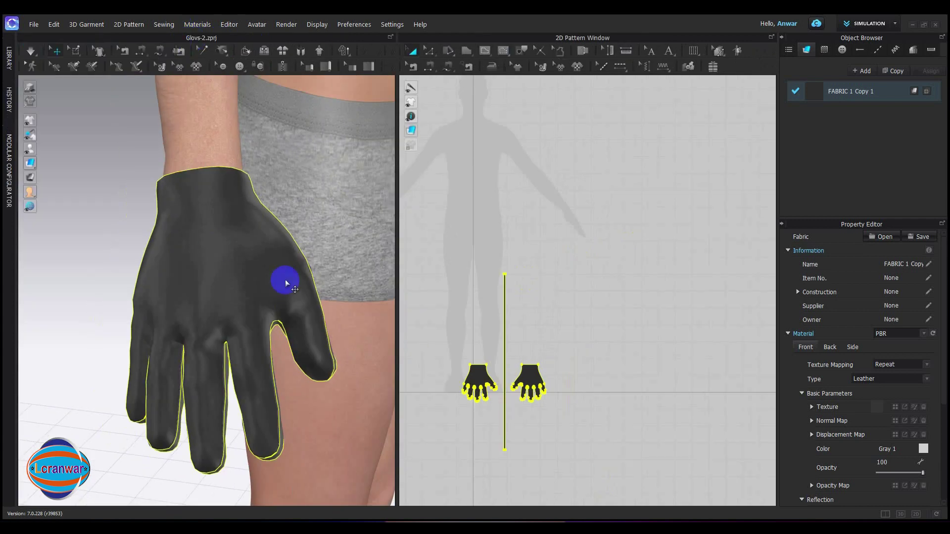
scroll(285, 280, "up", 2)
scroll(282, 271, "down", 3)
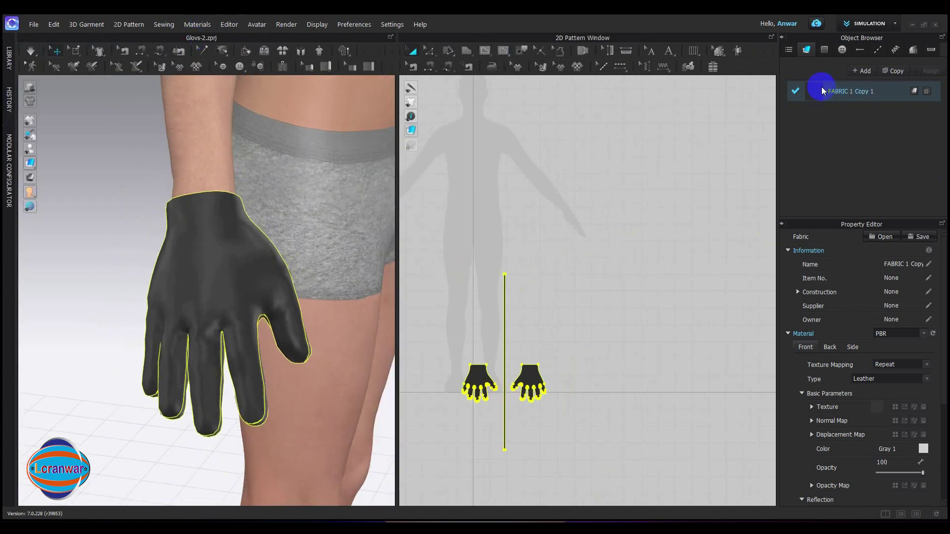
Try several brown, dark and grey YKK Global Colors swatches as the color of FABRIC 1 Copy 1.
left_click(923, 449)
left_click(683, 161)
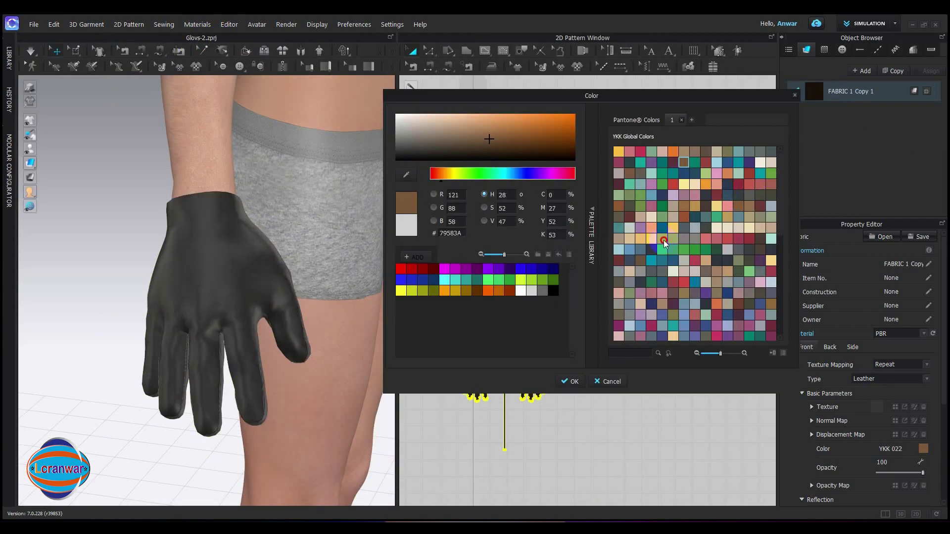
left_click(663, 240)
left_click(663, 281)
left_click(663, 313)
left_click(693, 251)
left_click(760, 251)
scroll(670, 231, "down", 5)
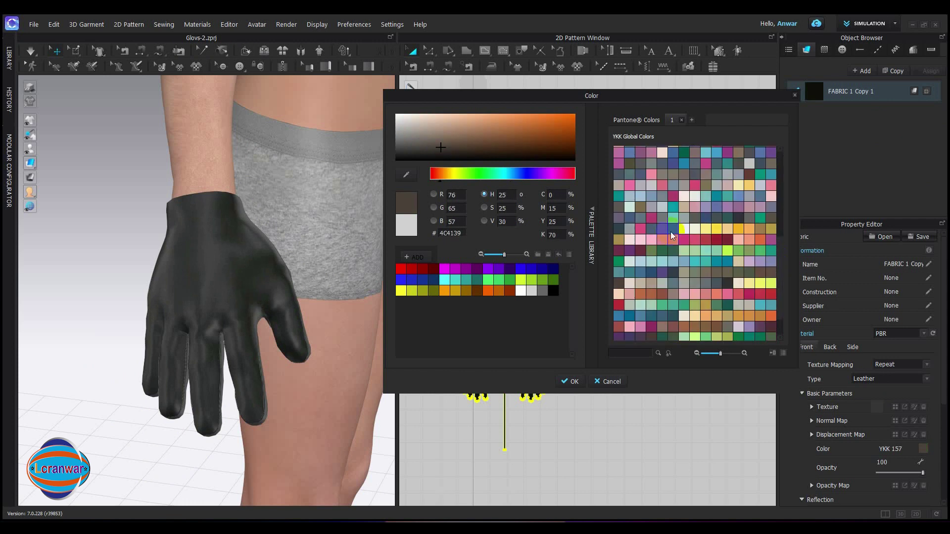
left_click(671, 231)
left_click(632, 177)
Set the fabric color of FABRIC 1 Copy 1 to White and examine the glove.
left_click(520, 290)
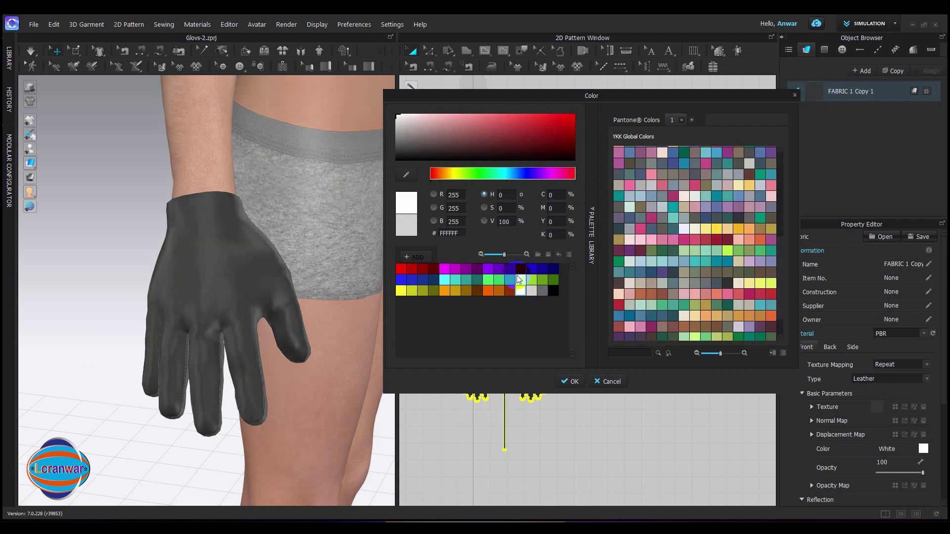
left_click(520, 269)
left_click(477, 279)
left_click(498, 280)
left_click(530, 279)
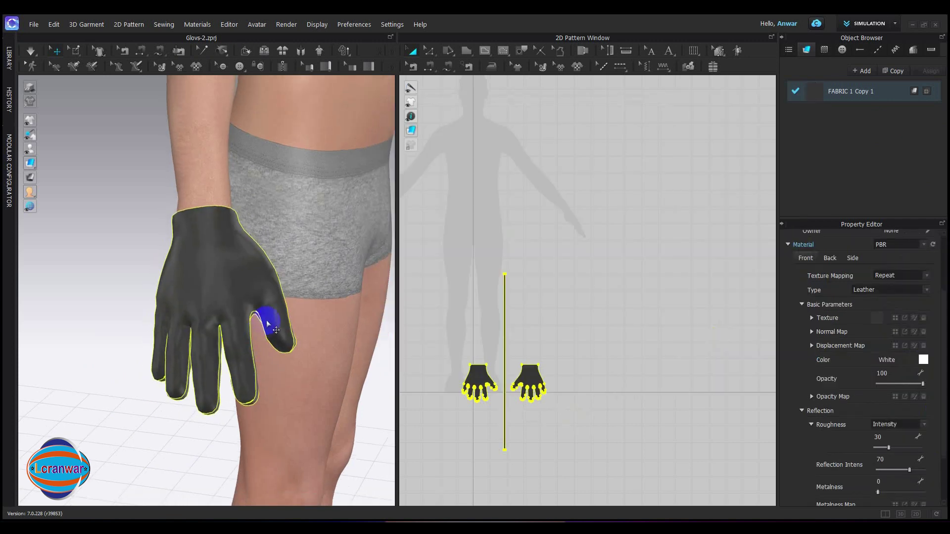
scroll(267, 324, "up", 3)
mouse_move(212, 308)
right_mouse_down()
mouse_move(145, 310)
mouse_move(229, 309)
right_mouse_up()
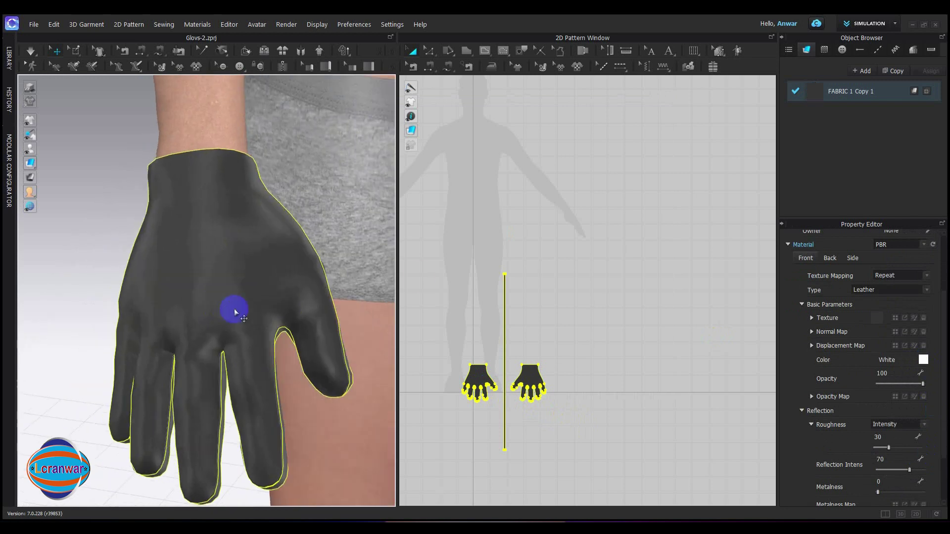
Show the library's Fabric folder as a detailed list and widen the library to fit its columns.
left_click(9, 57)
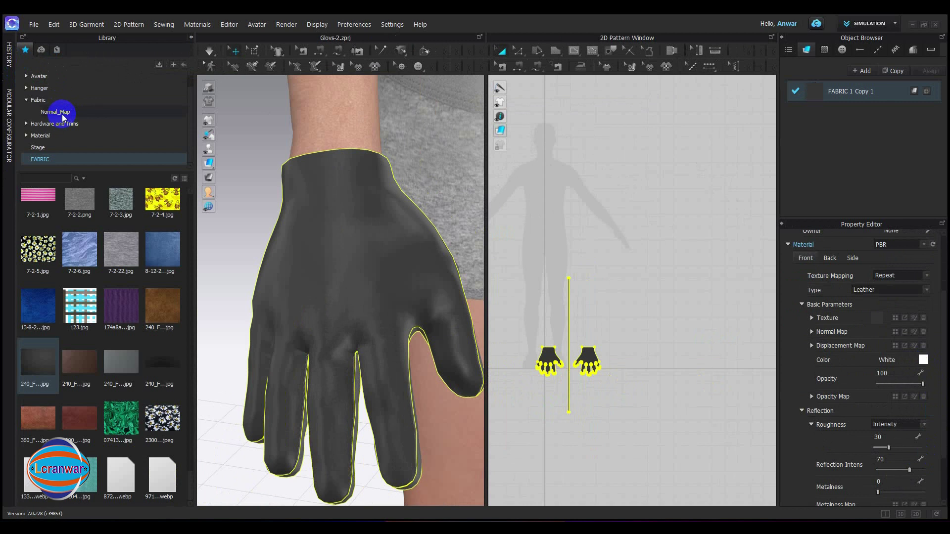
left_click(27, 100)
left_click(27, 101)
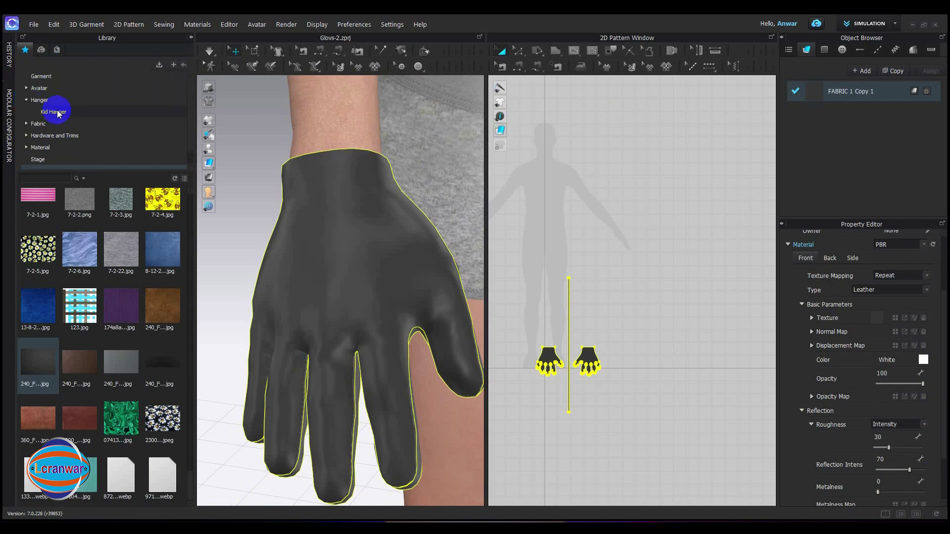
left_click(26, 124)
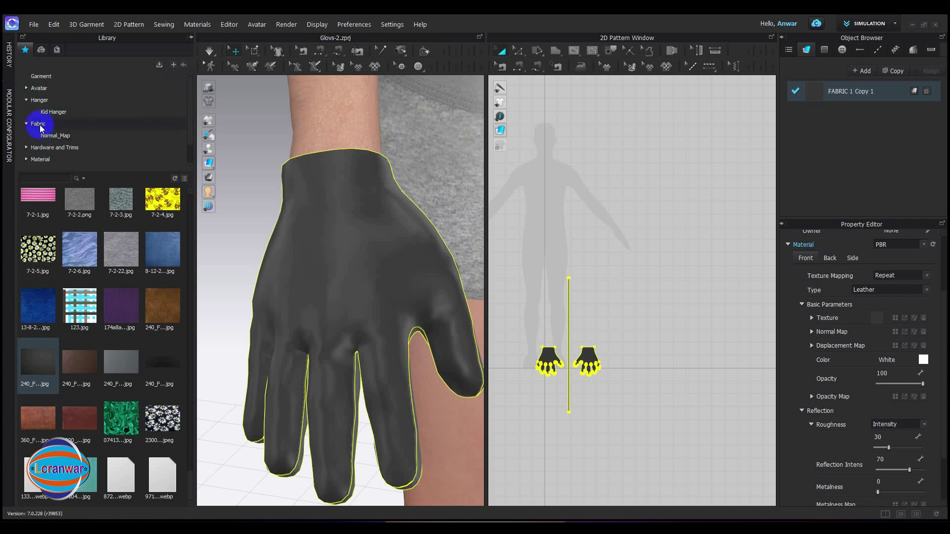
left_click(37, 124)
left_click_drag(302, 339, 165, 360)
left_click(156, 179)
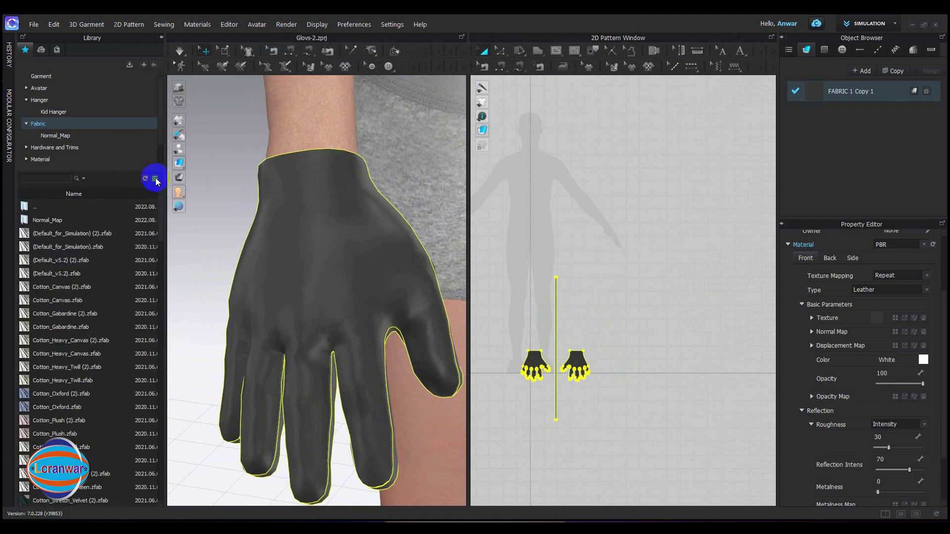
left_click_drag(167, 235, 278, 246)
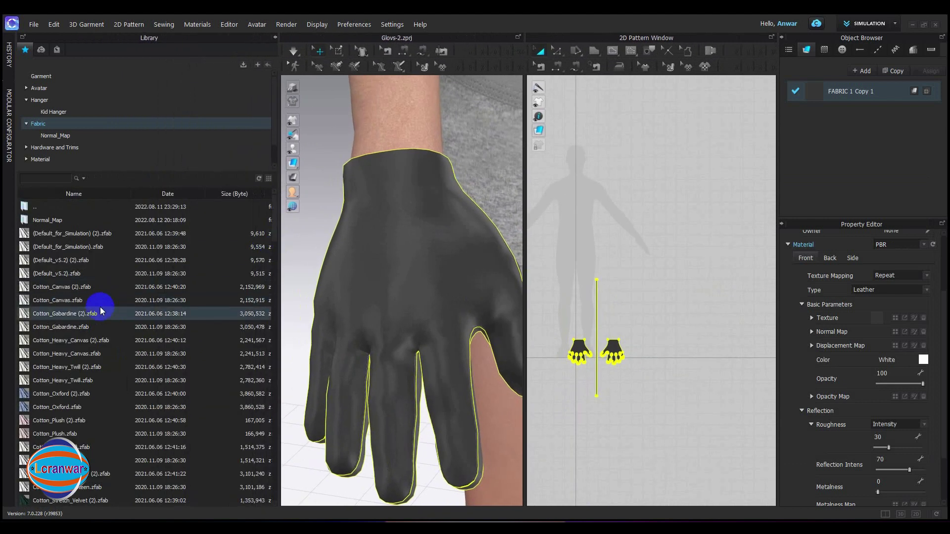
Replace FABRIC 1 Copy 1 with the Leather_Lambskin (2).zfab fabric from the library and hide the library.
scroll(100, 307, "down", 12)
scroll(100, 309, "down", 4)
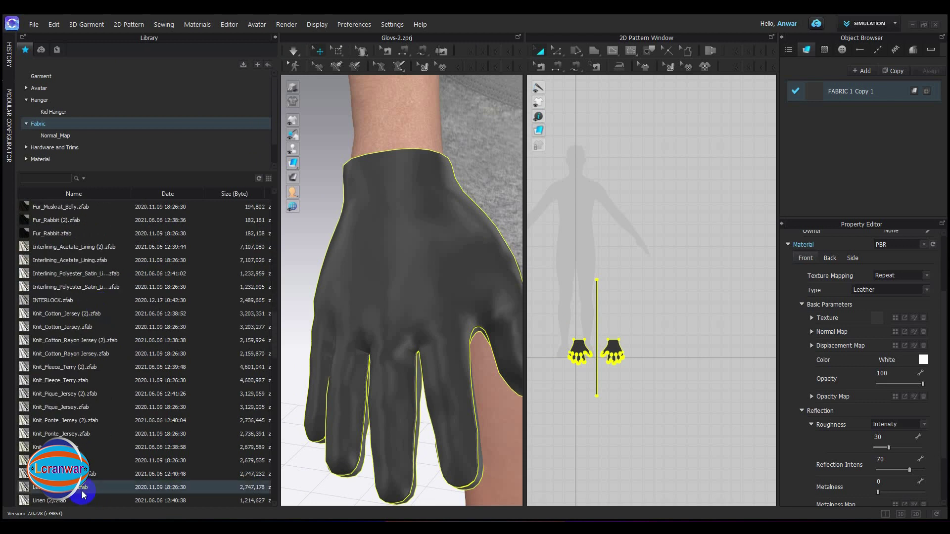
mouse_move(84, 488)
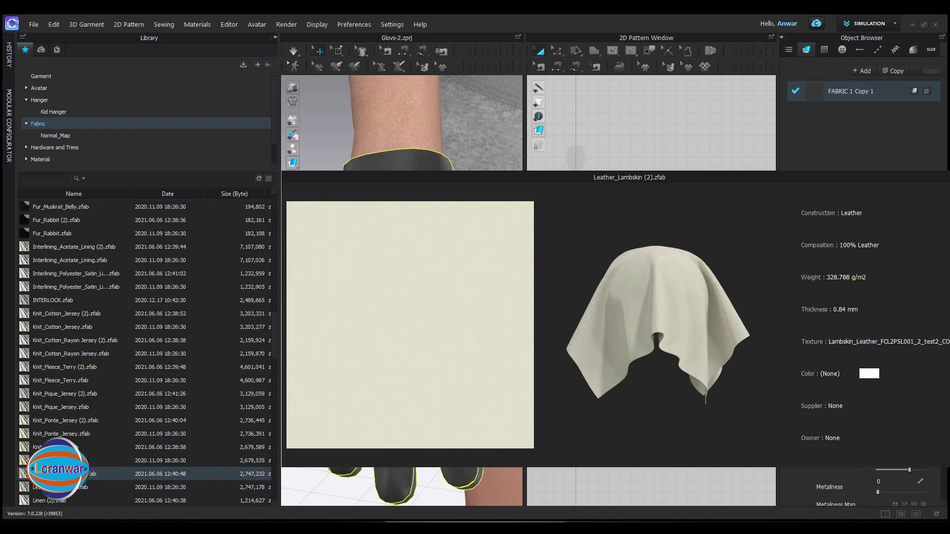
left_click_drag(89, 474, 818, 95)
left_click(699, 211)
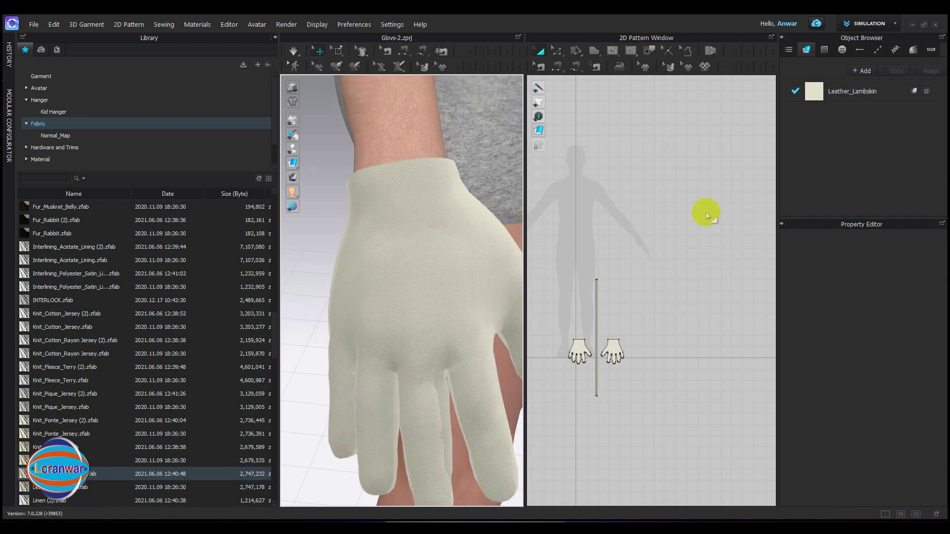
left_click(818, 96)
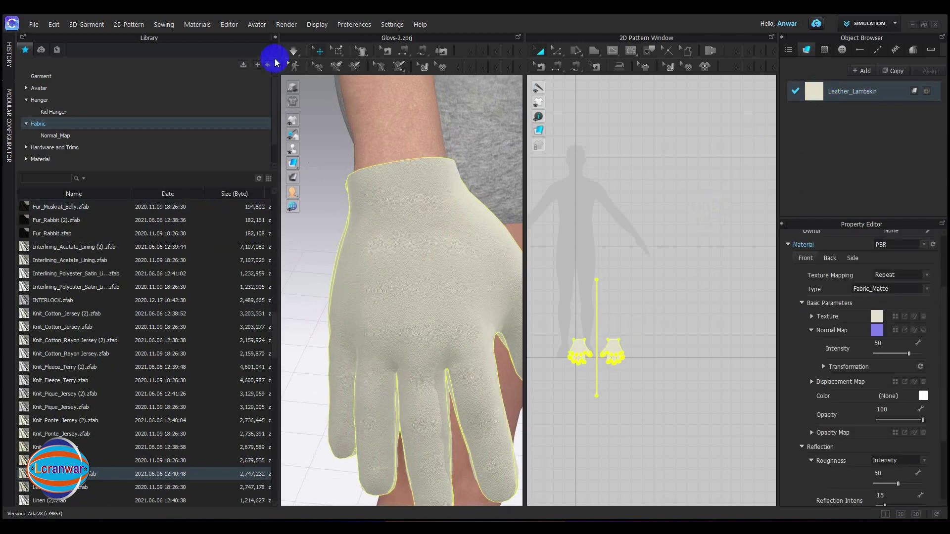
left_click(275, 38)
right_click_drag(202, 222, 282, 199)
Set the color of the Leather_Lambskin fabric to light blue (#75A1DA) and confirm it.
left_click(812, 92)
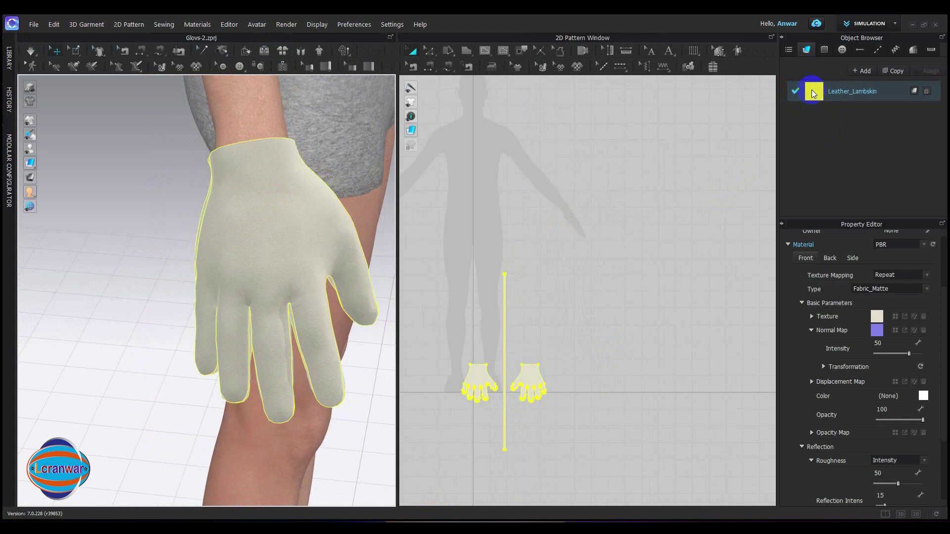
left_click(923, 395)
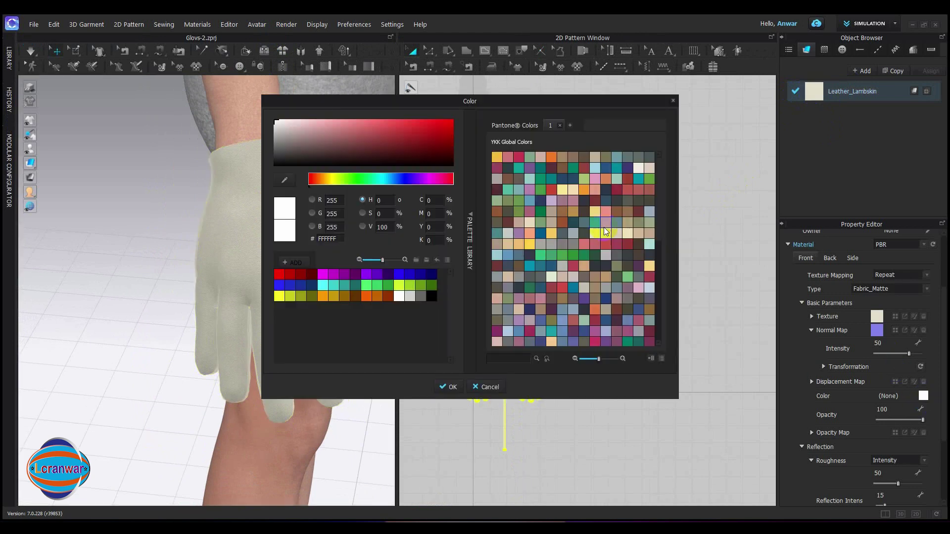
left_click(576, 191)
left_click(584, 232)
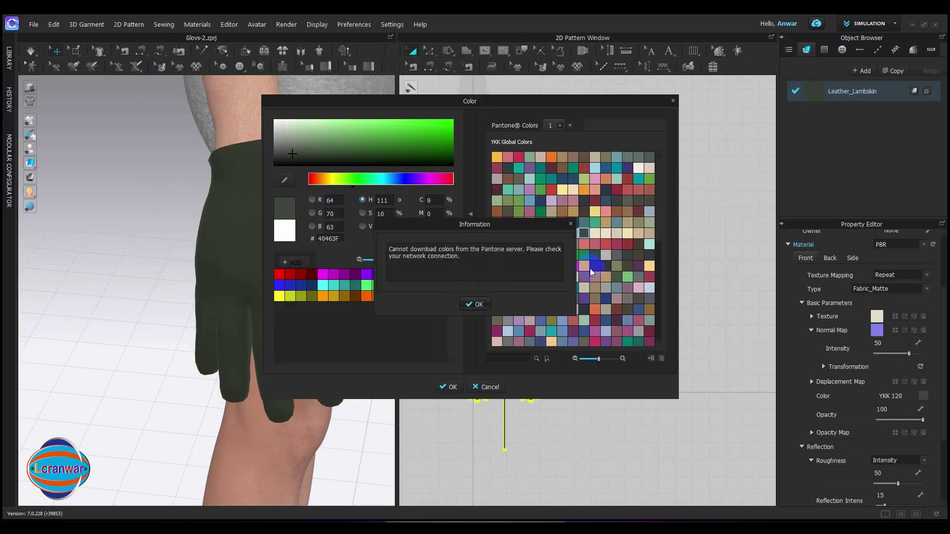
left_click(492, 310)
left_click_drag(591, 103, 805, 115)
left_click(514, 297)
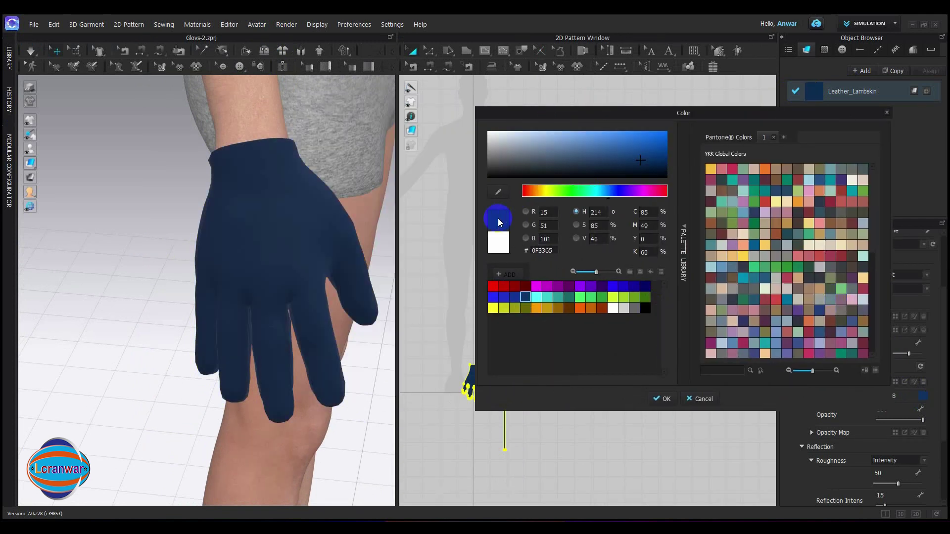
left_click_drag(603, 146, 572, 139)
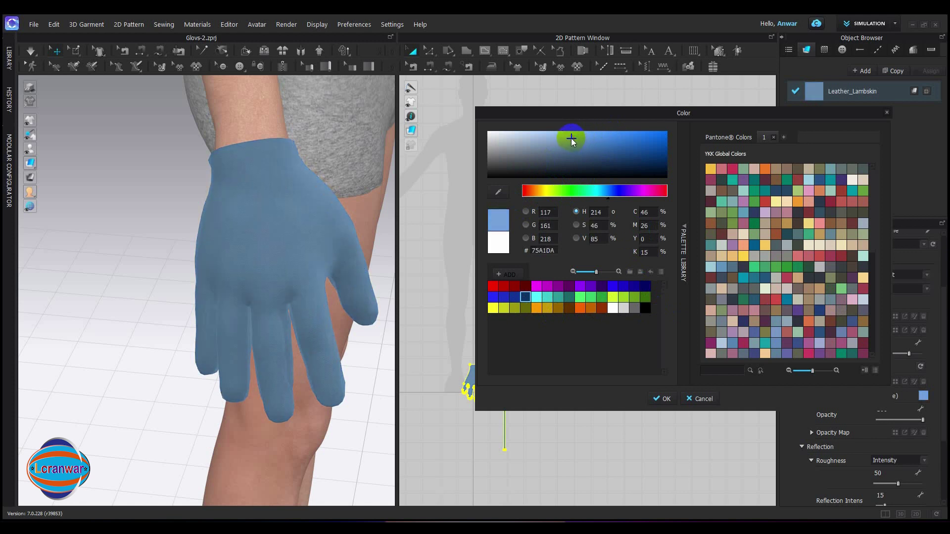
left_click(662, 398)
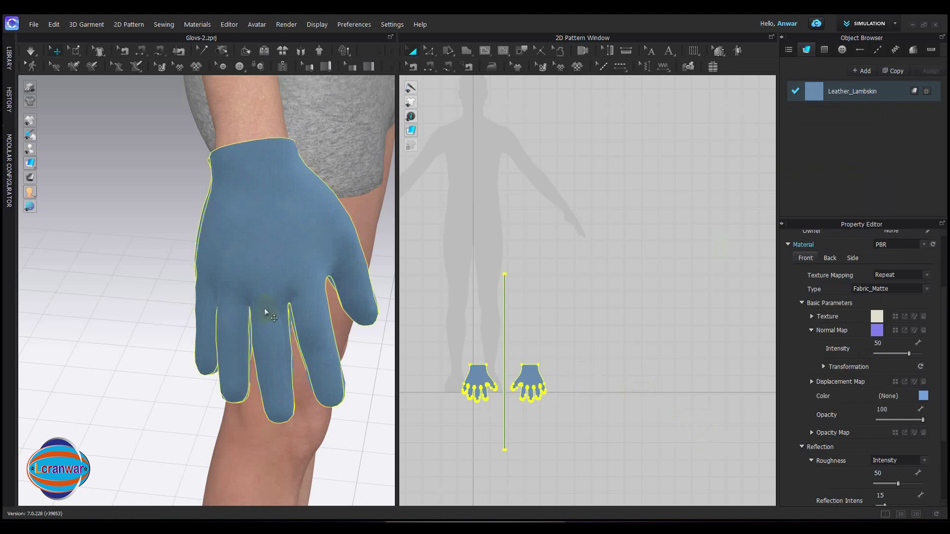
Examine the lambskin grain on the glove up close and the glove's look on the whole avatar.
scroll(265, 287, "up", 5)
scroll(266, 272, "up", 6)
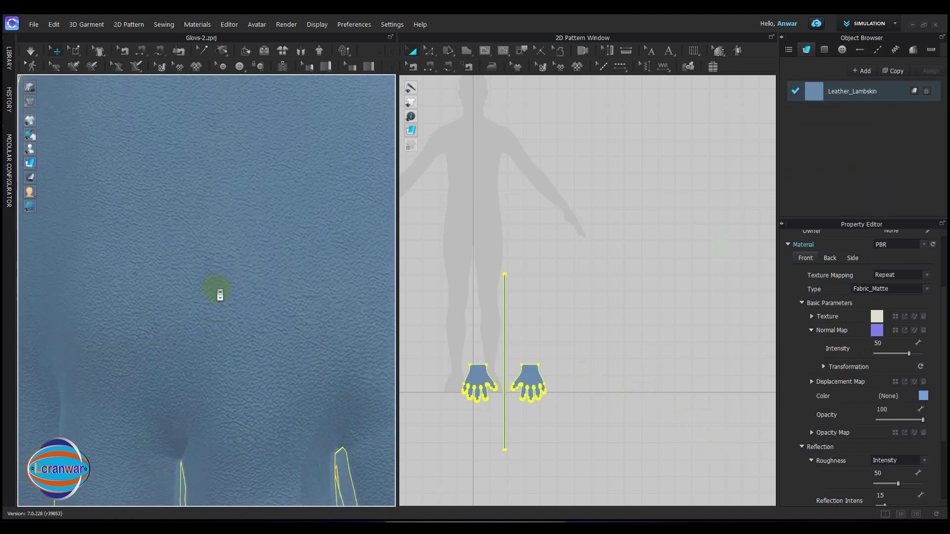
scroll(219, 293, "down", 10)
scroll(233, 295, "down", 4)
left_click(335, 384)
right_click_drag(287, 317, 149, 303)
scroll(168, 308, "down", 2)
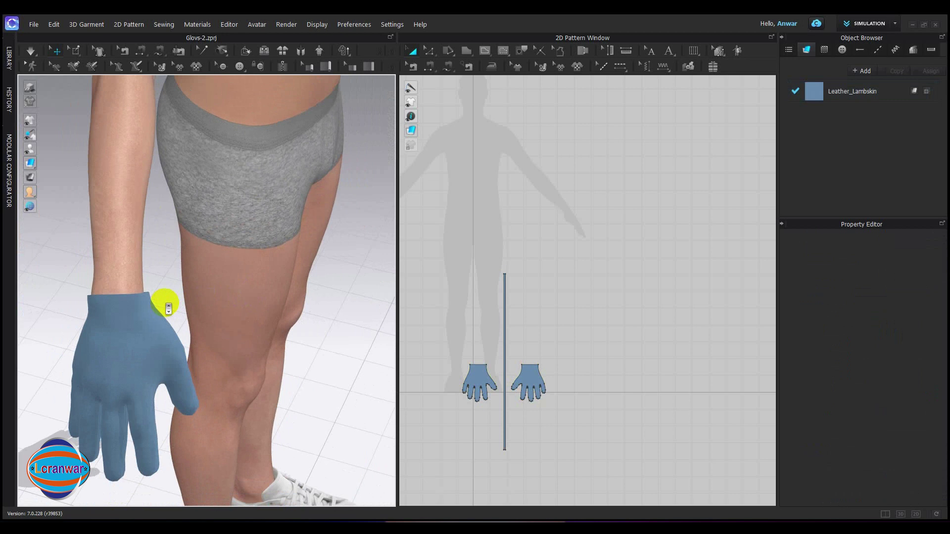
scroll(168, 308, "down", 5)
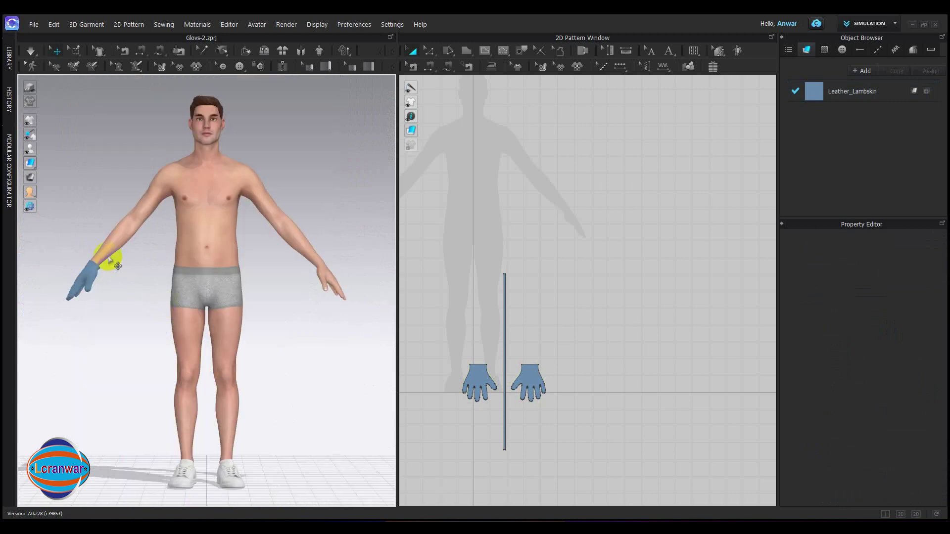
scroll(106, 259, "up", 6)
right_click_drag(159, 276, 276, 296)
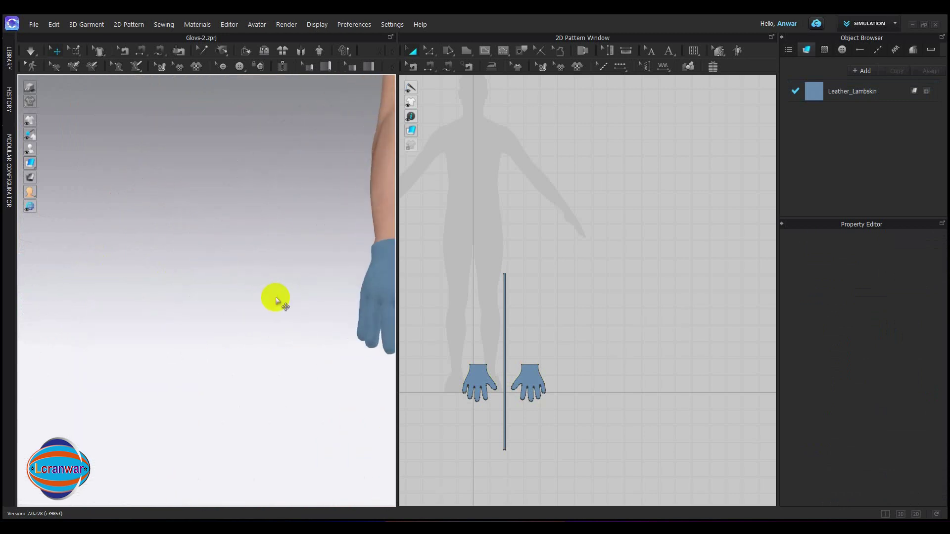
middle_click_drag(333, 299, 185, 349)
scroll(212, 339, "up", 4)
middle_click_drag(256, 348, 217, 289)
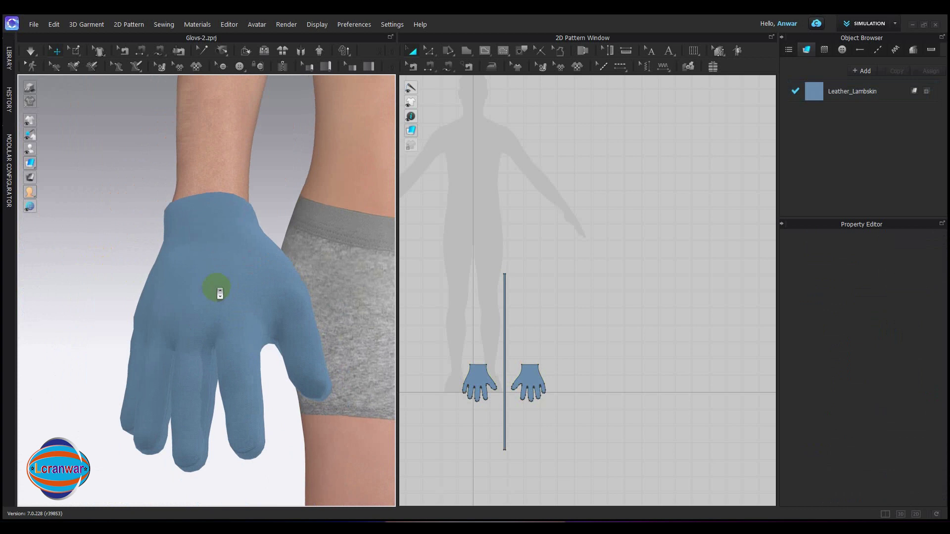
scroll(214, 289, "up", 3)
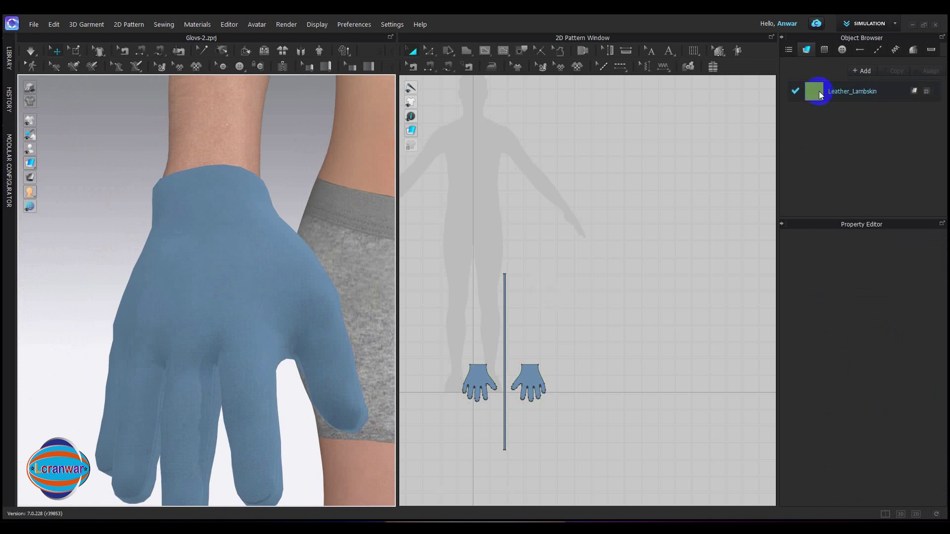
Duplicate the Leather_Lambskin fabric and select the copy.
left_click(504, 311)
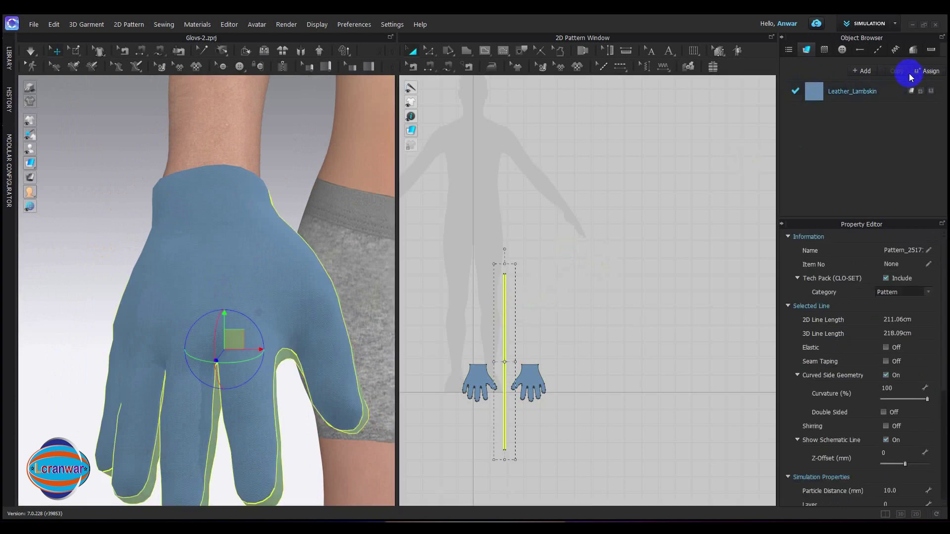
left_click(667, 132)
left_click(876, 85)
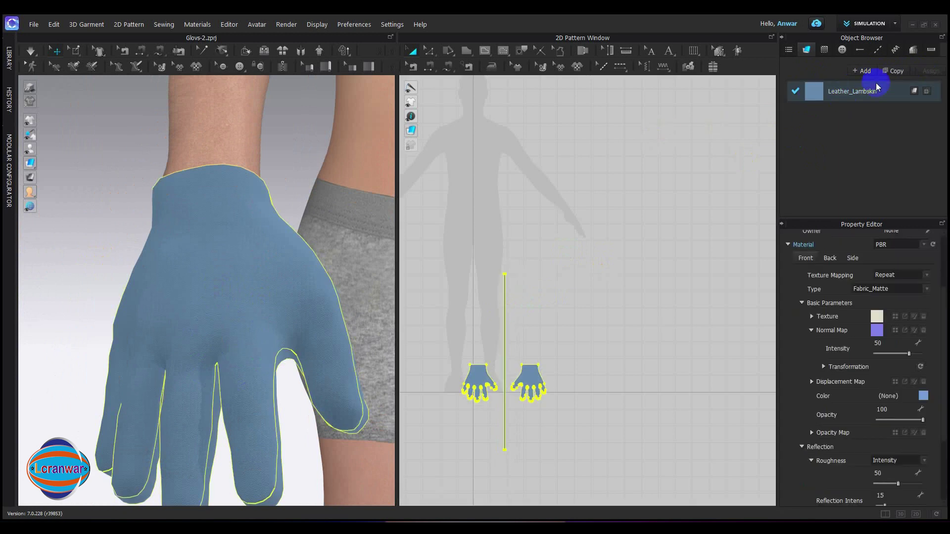
left_click(895, 71)
left_click(817, 113)
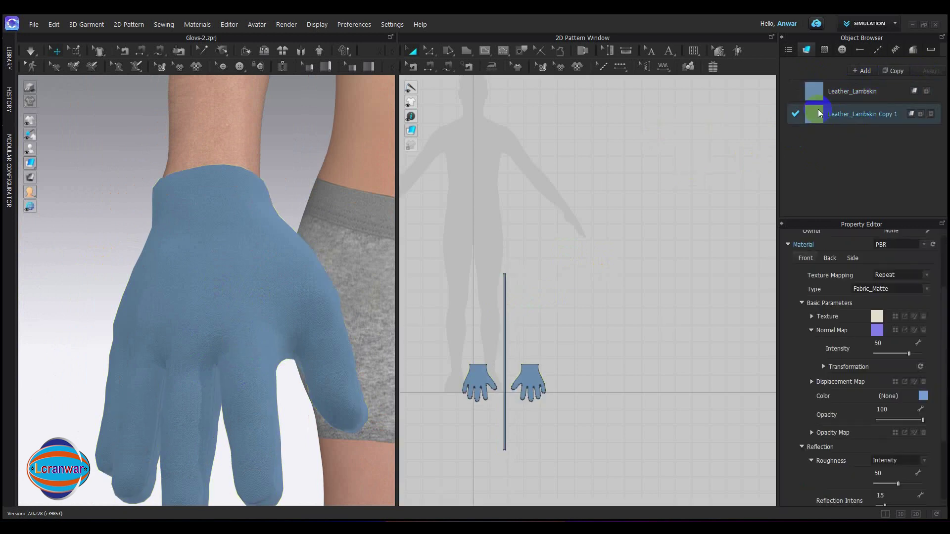
Assign Leather_Lambskin Copy 1 to the long side strip pattern between the two hand pieces.
left_click(896, 122)
left_click(923, 395)
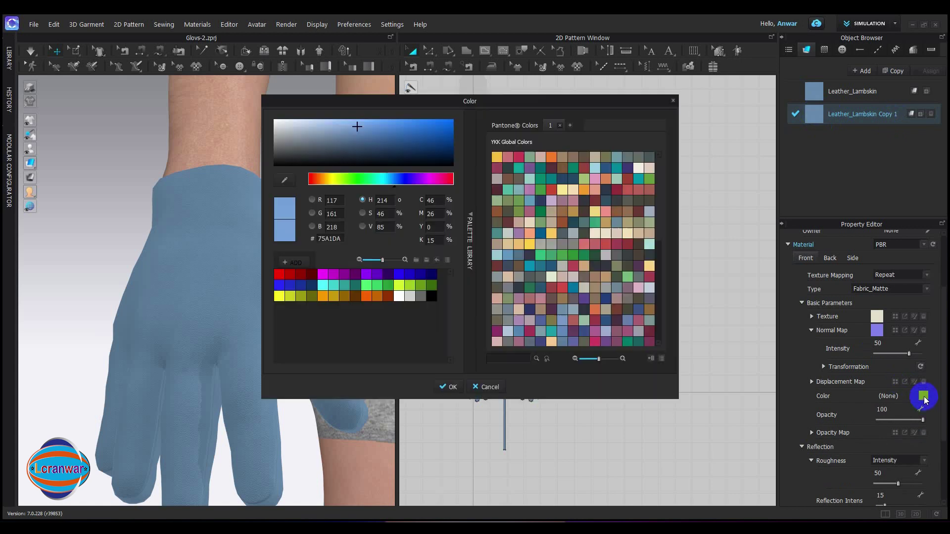
left_click(673, 99)
left_click(588, 268)
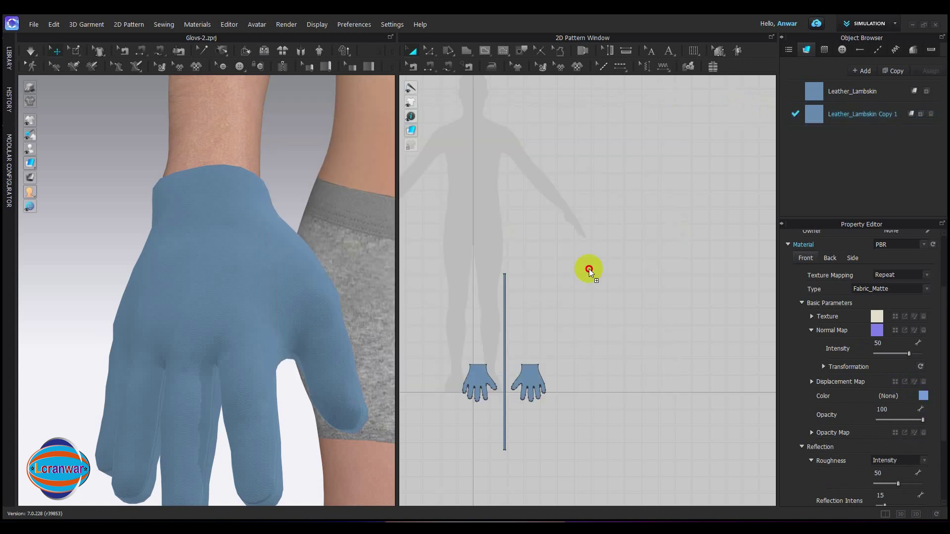
left_click(506, 304)
left_click(615, 281)
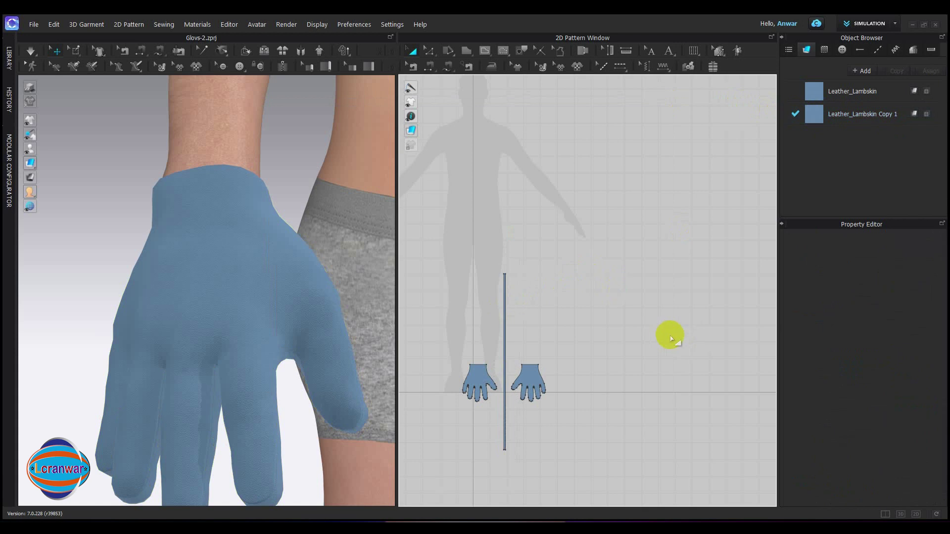
Set the color of the Leather_Lambskin Copy 1 fabric to bright green (#49FF6D) and confirm it.
left_click(816, 111)
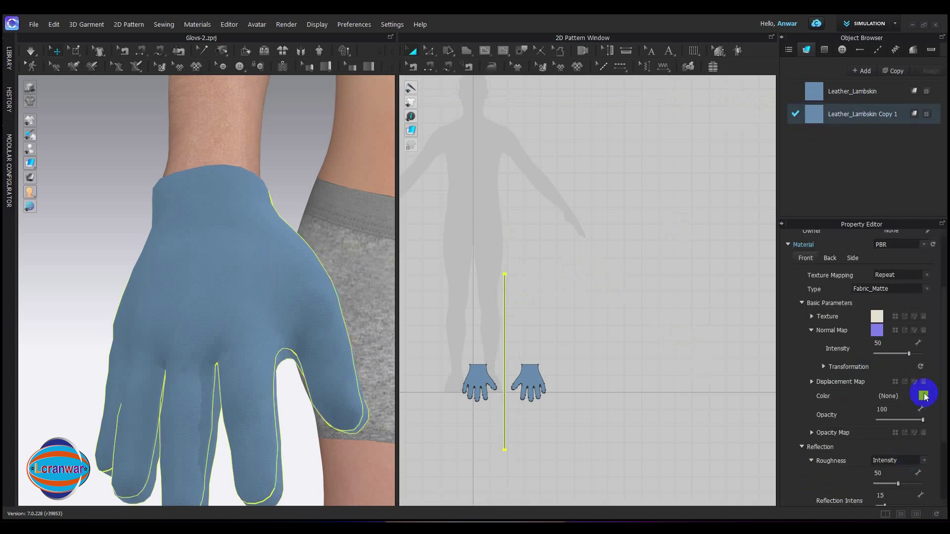
left_click(923, 396)
left_click_drag(569, 107, 836, 191)
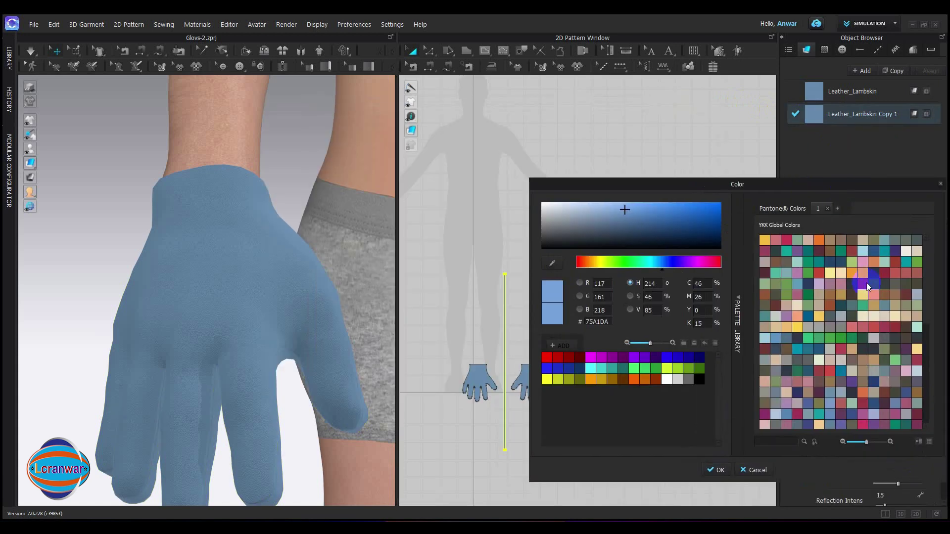
left_click(477, 304)
left_click(871, 296)
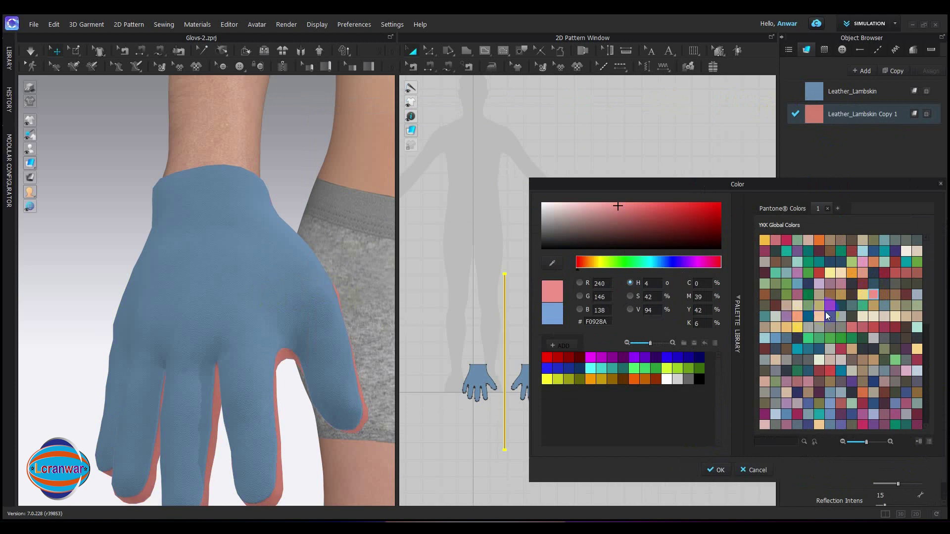
left_click(904, 260)
left_click(631, 369)
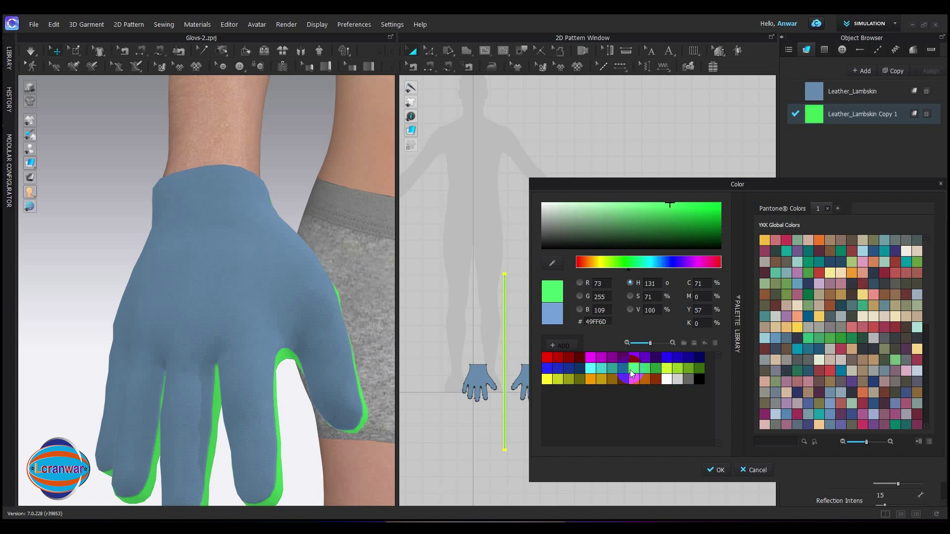
left_click(716, 469)
Set the color of the original Leather_Lambskin fabric to light pink (#ED9ED4) and confirm it.
scroll(253, 307, "down", 1)
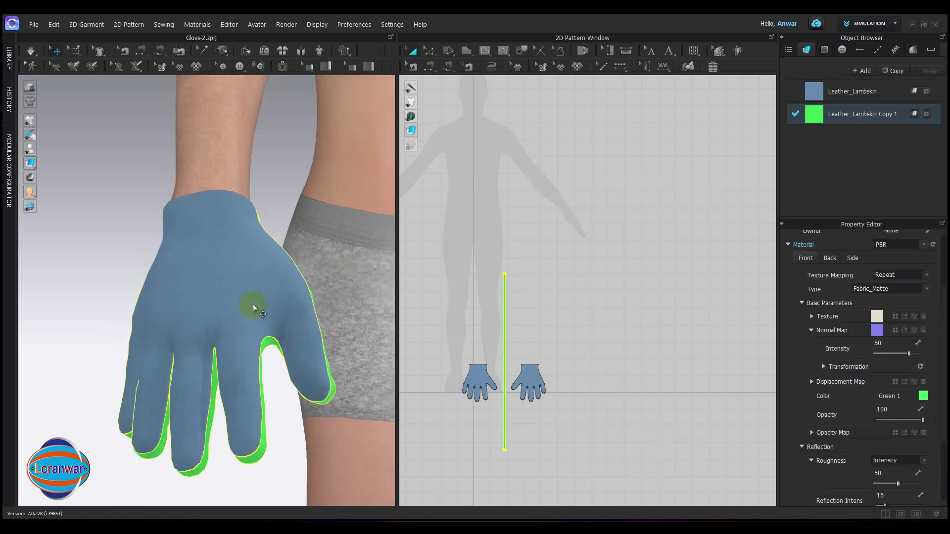
scroll(253, 307, "down", 3)
right_click_drag(311, 292, 277, 297)
scroll(285, 305, "up", 1)
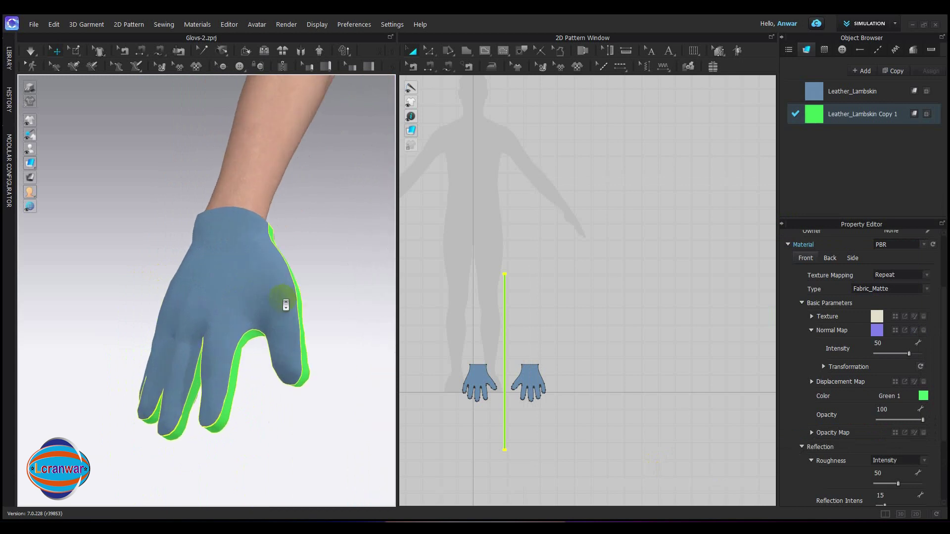
left_click(814, 91)
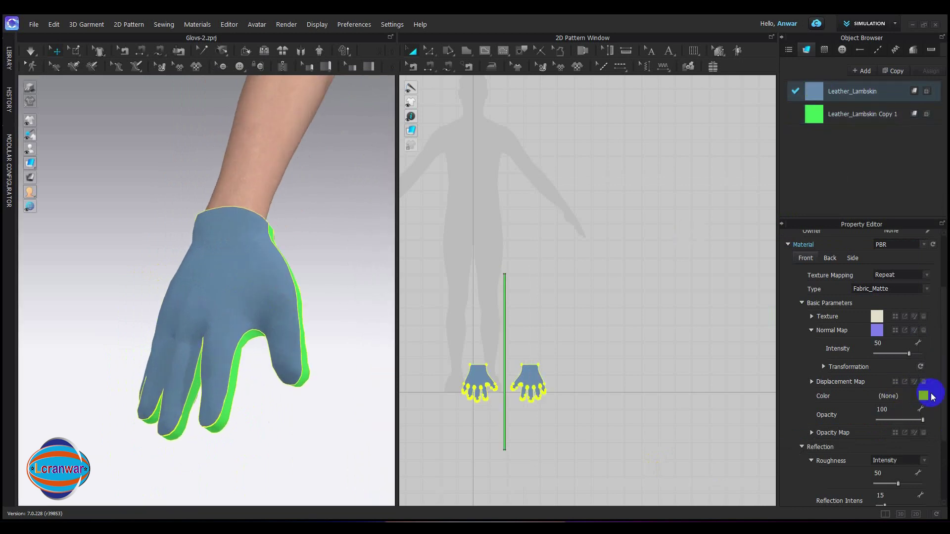
left_click(923, 395)
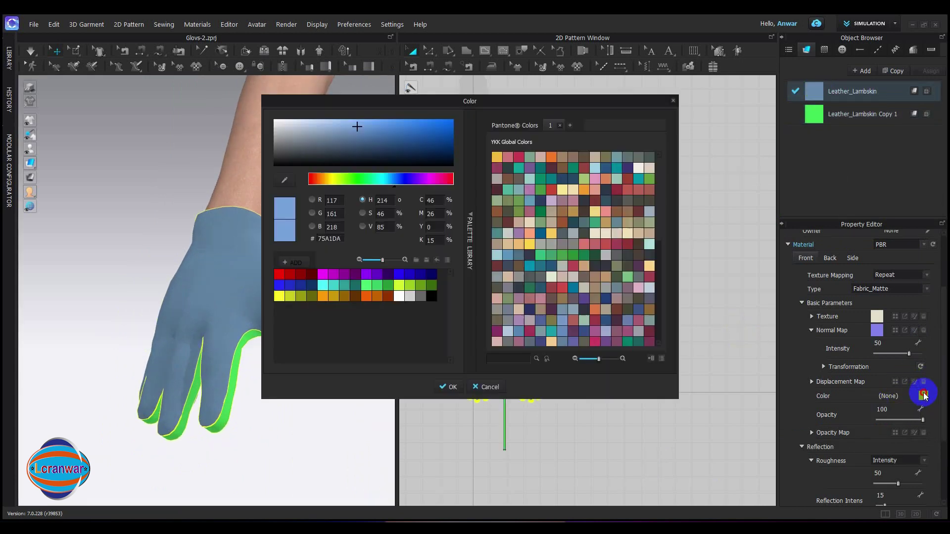
left_click_drag(566, 101, 731, 131)
left_click(564, 159)
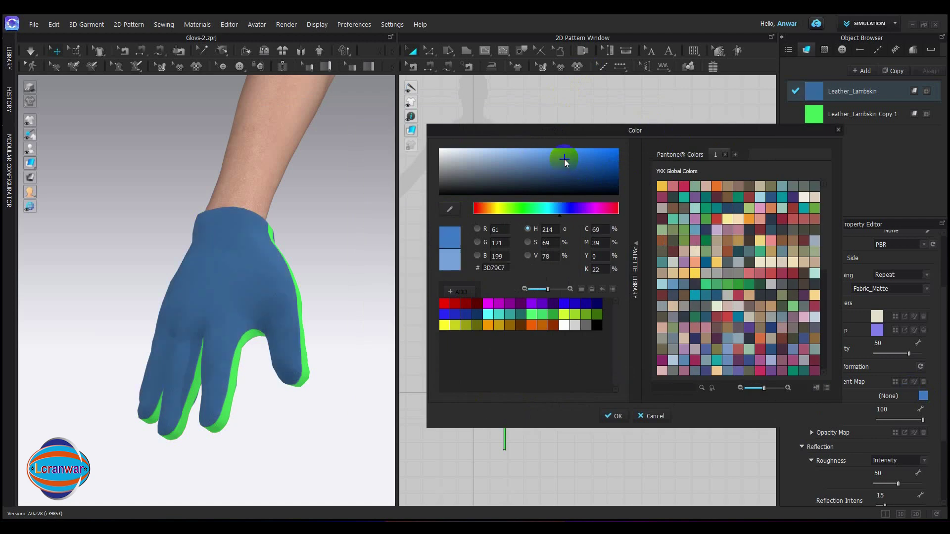
left_click(716, 338)
mouse_move(520, 168)
left_mouse_down()
mouse_move(511, 153)
mouse_move(475, 148)
mouse_move(499, 153)
left_mouse_up()
left_click(500, 156)
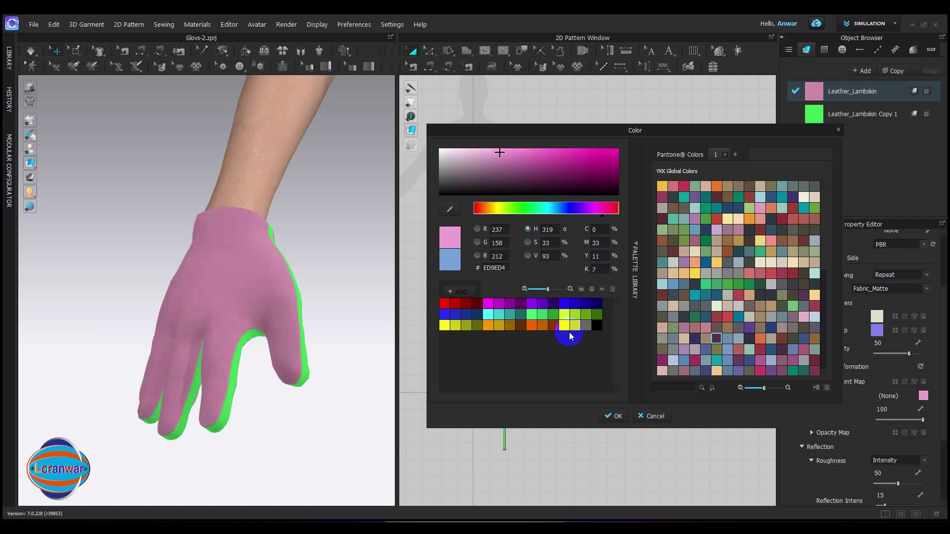
left_click(613, 416)
Examine the recolored glove with its contrasting side strip up close and from another angle.
right_click_drag(271, 307, 238, 292)
scroll(210, 288, "up", 4)
scroll(235, 271, "up", 1)
middle_click_drag(235, 272, 289, 275)
scroll(289, 275, "down", 1)
scroll(559, 358, "down", 3)
left_click(583, 326)
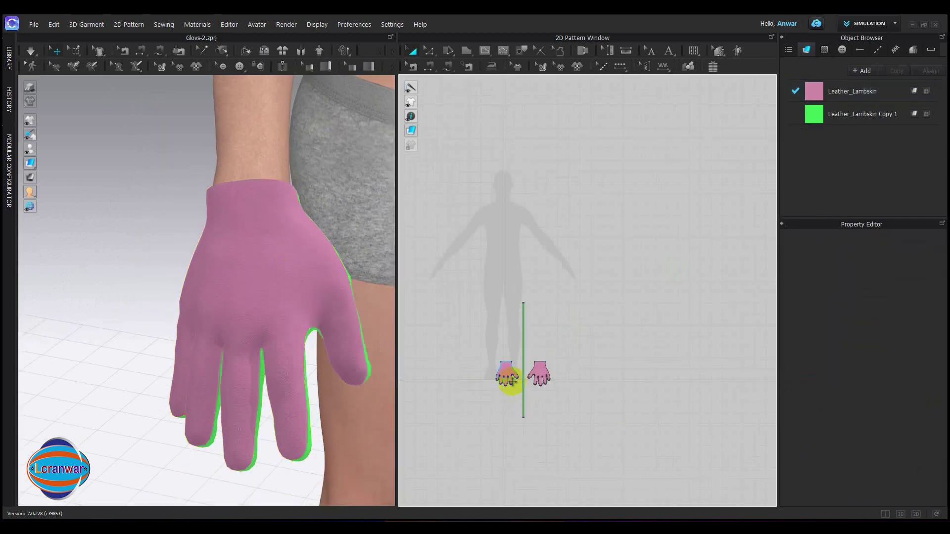
Move the long side strip pattern out from between the hand pieces to the right of both, and deselect it.
scroll(509, 381, "up", 3)
left_click(533, 305)
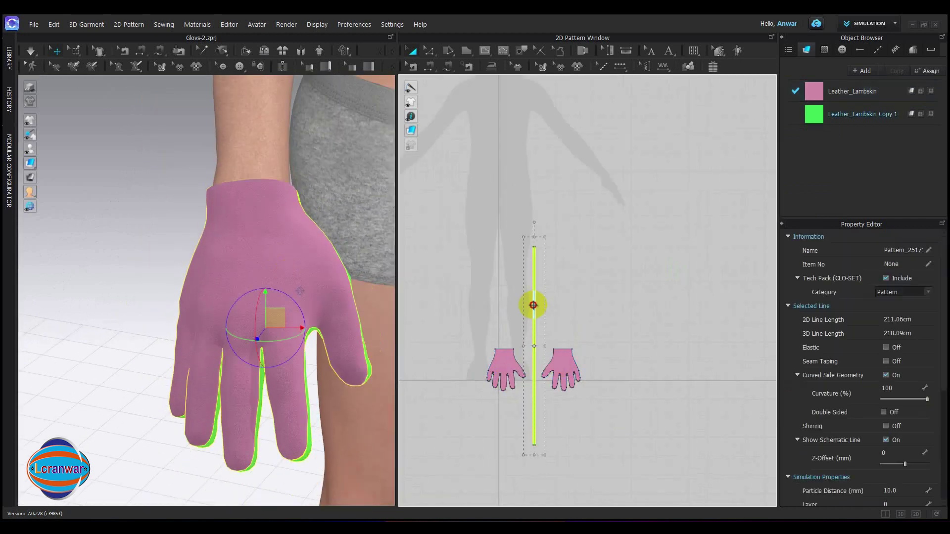
left_click_drag(533, 305, 616, 324)
scroll(485, 339, "up", 2)
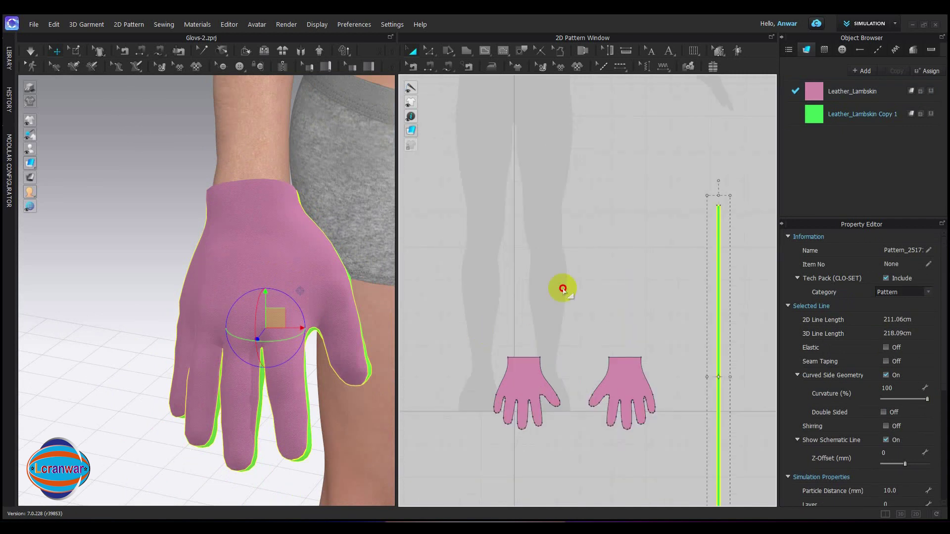
left_click(566, 299)
Check the avatar's wrist circumference just above the glove opening with the circumference measuring tool.
scroll(249, 218, "up", 5)
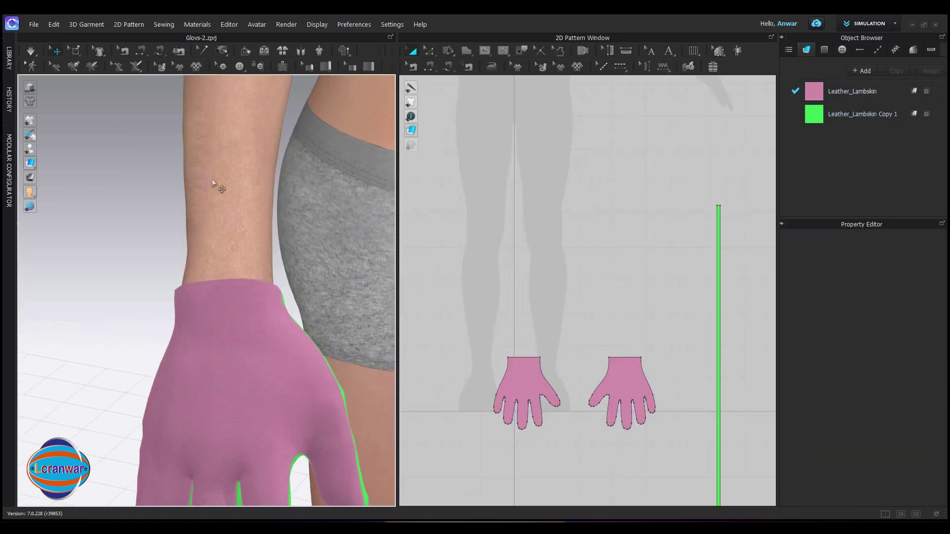
left_click_drag(399, 118, 517, 127)
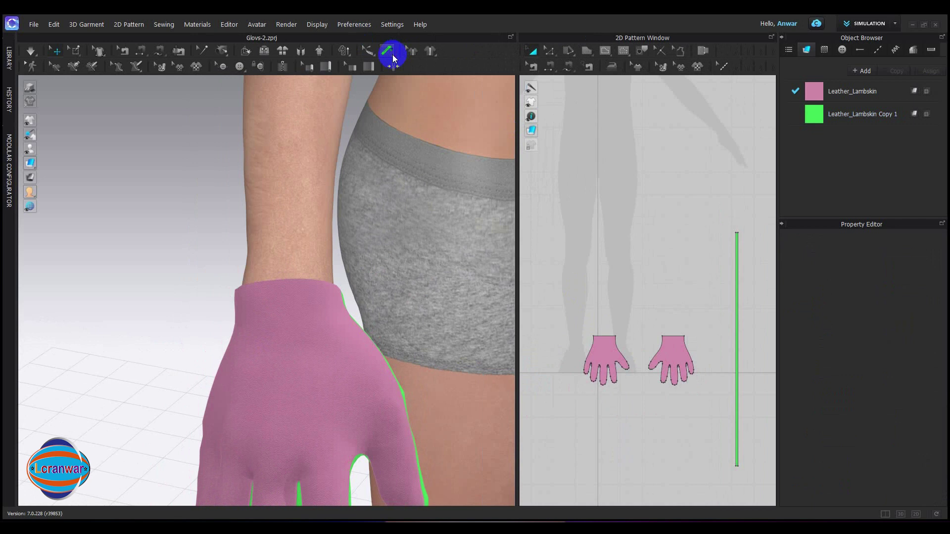
left_click_drag(393, 55, 409, 67)
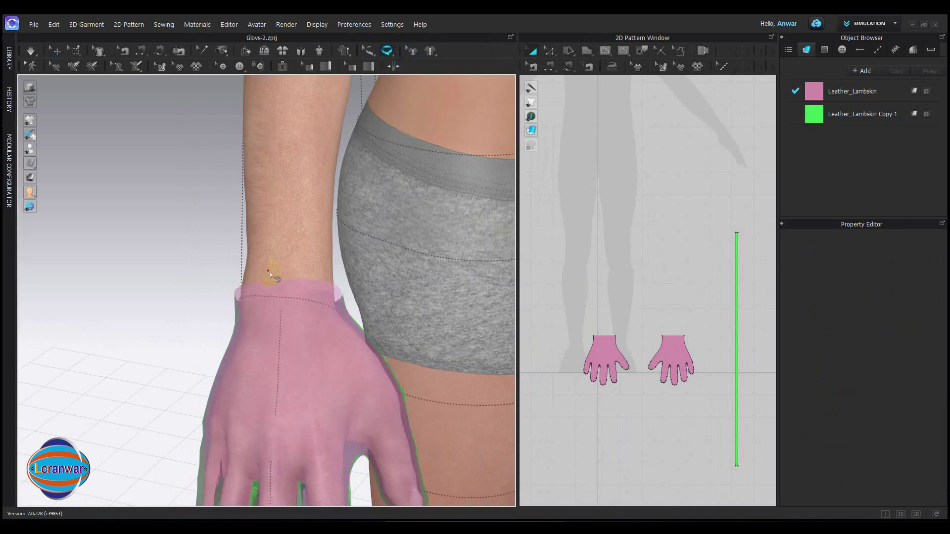
left_click(308, 269)
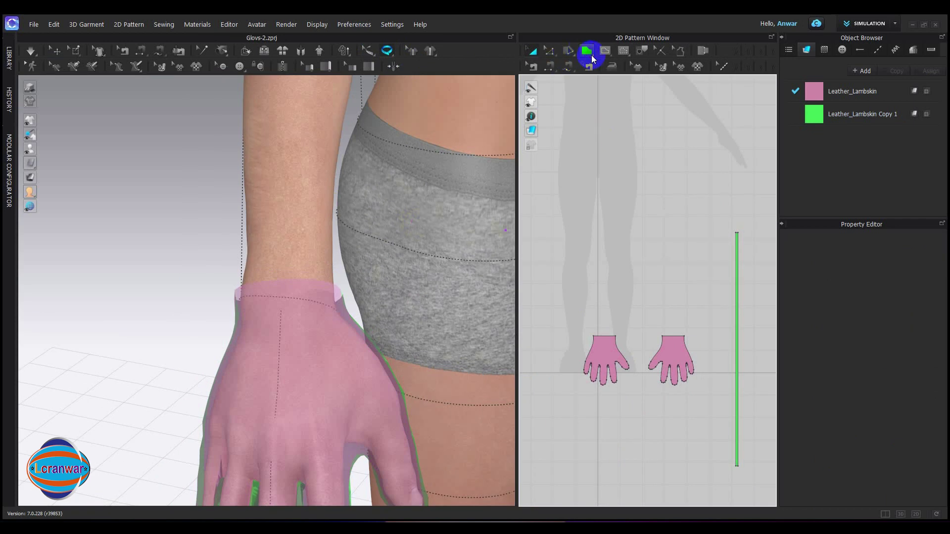
Create a rectangle pattern 16.5 cm wide and 3 cm high above the hand pieces.
left_click_drag(592, 55, 598, 76)
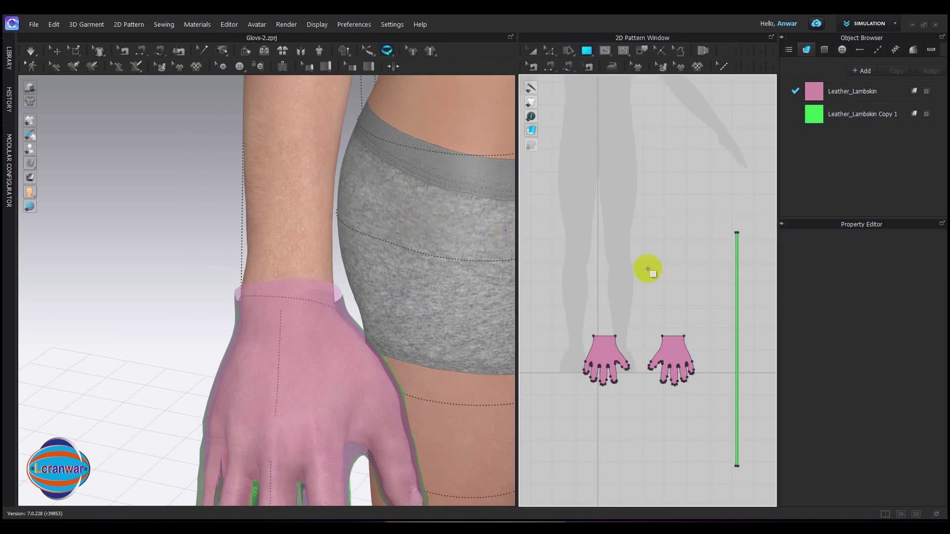
left_click(615, 250)
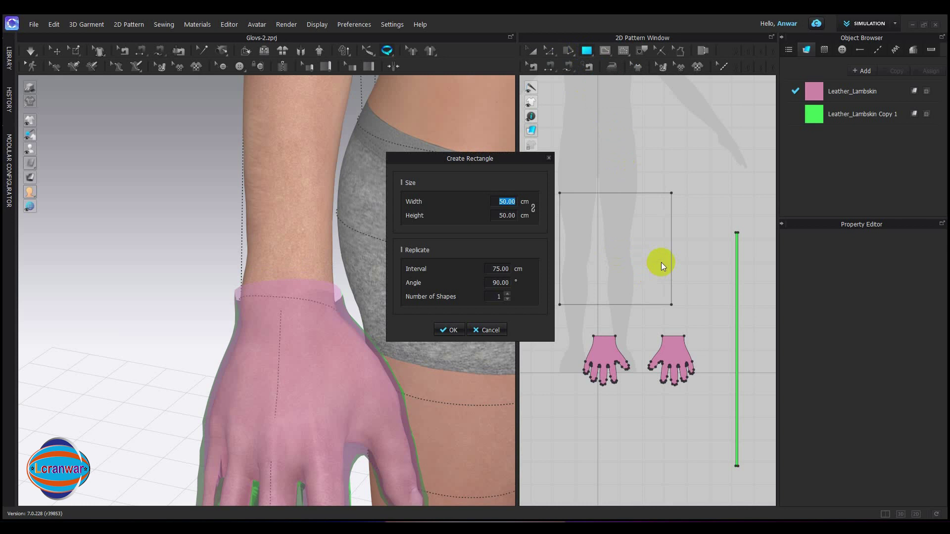
type("16")
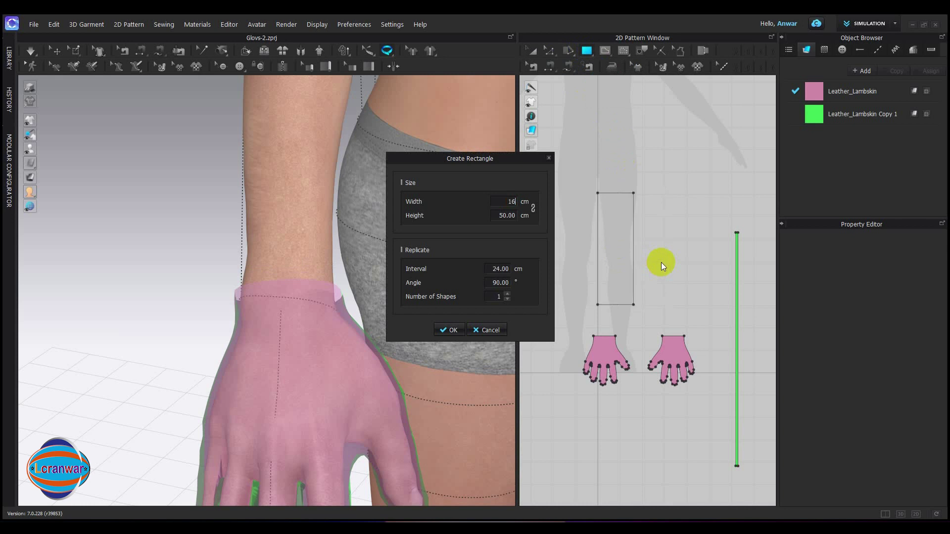
type(".5")
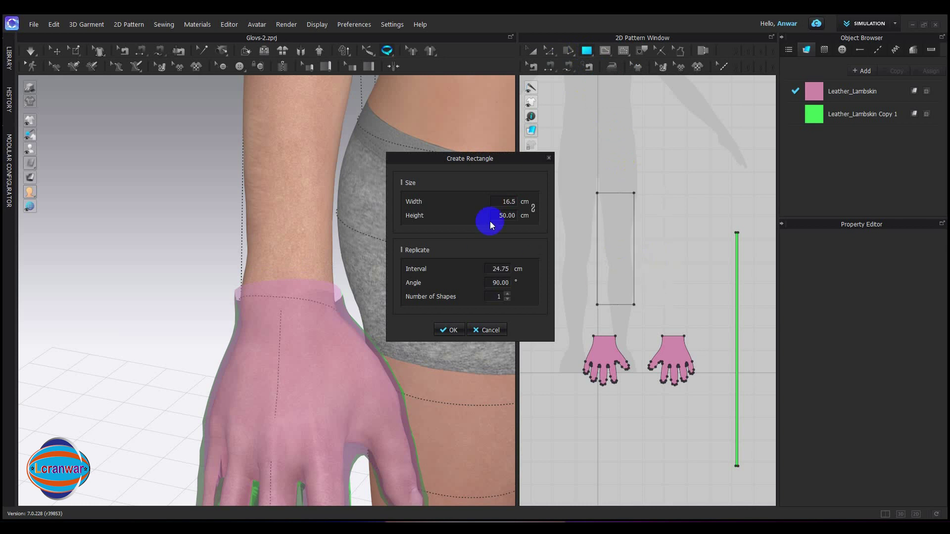
left_click(499, 215)
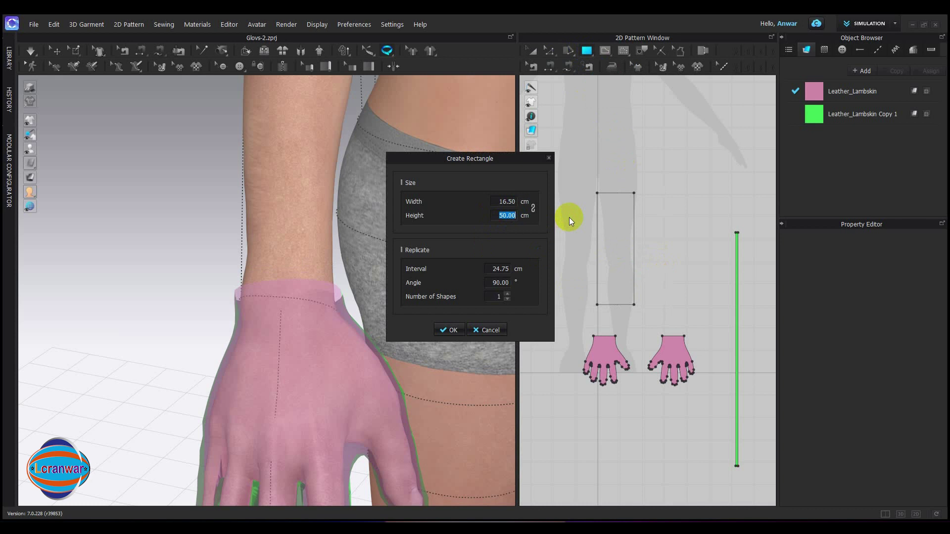
type("3")
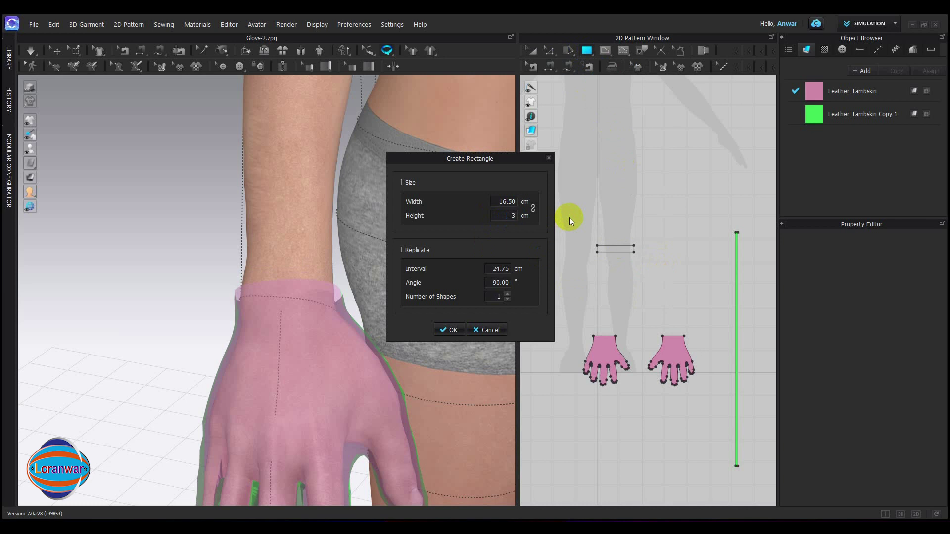
key("Return")
left_click(533, 50)
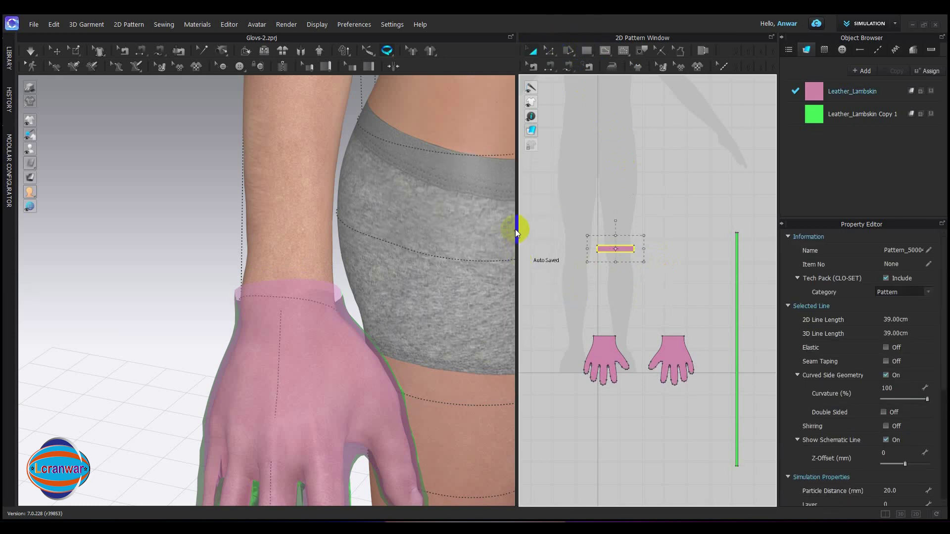
Run the simulation briefly to settle the glove with the new rectangle in place, clear the selection and stop it.
left_click_drag(515, 230, 374, 236)
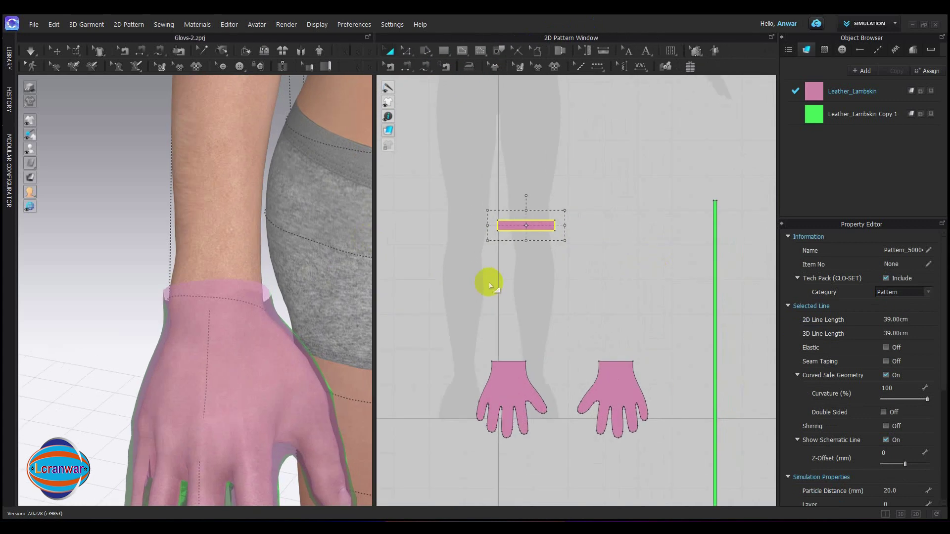
key("space")
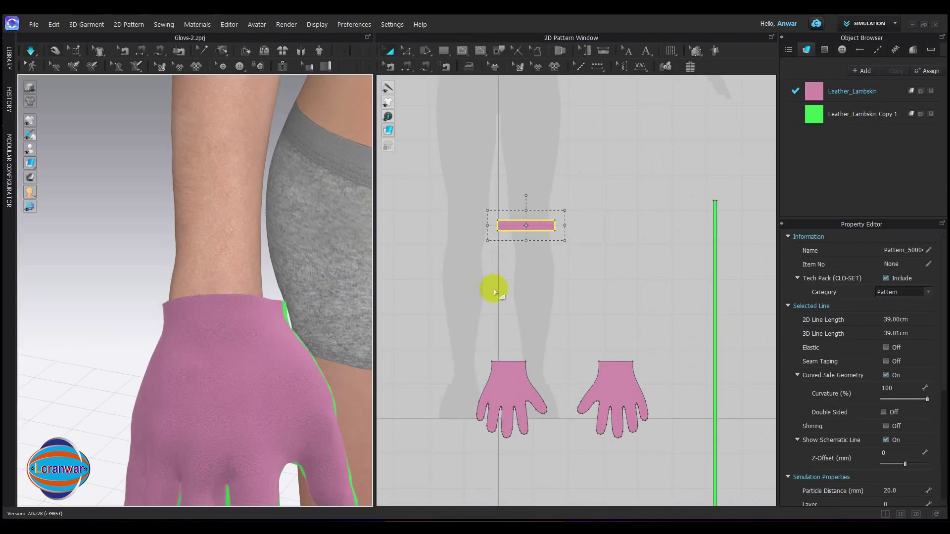
left_click(459, 301)
key("space")
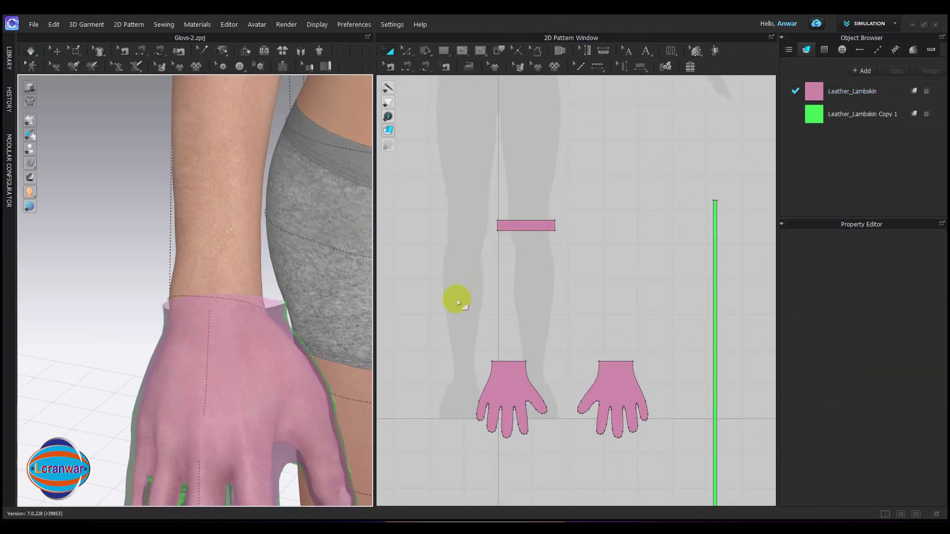
Leave the avatar measuring mode by switching back to the Select/Move tool in the 3D view.
scroll(320, 286, "down", 2)
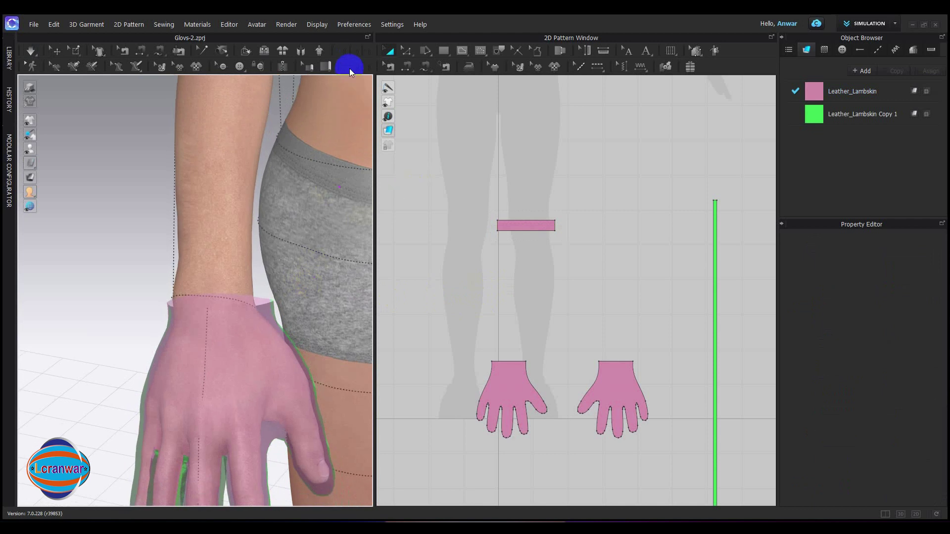
left_click(426, 191)
scroll(307, 329, "down", 3)
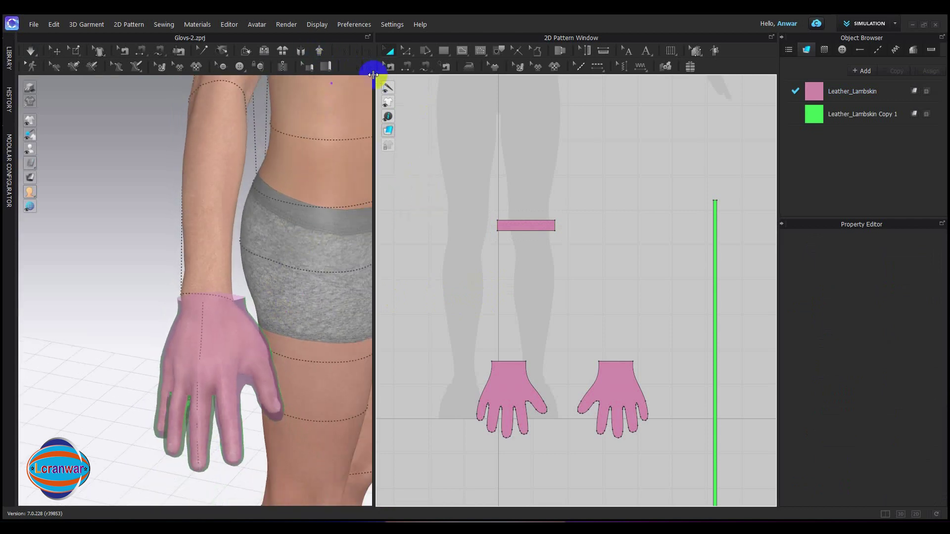
left_click_drag(373, 74, 487, 74)
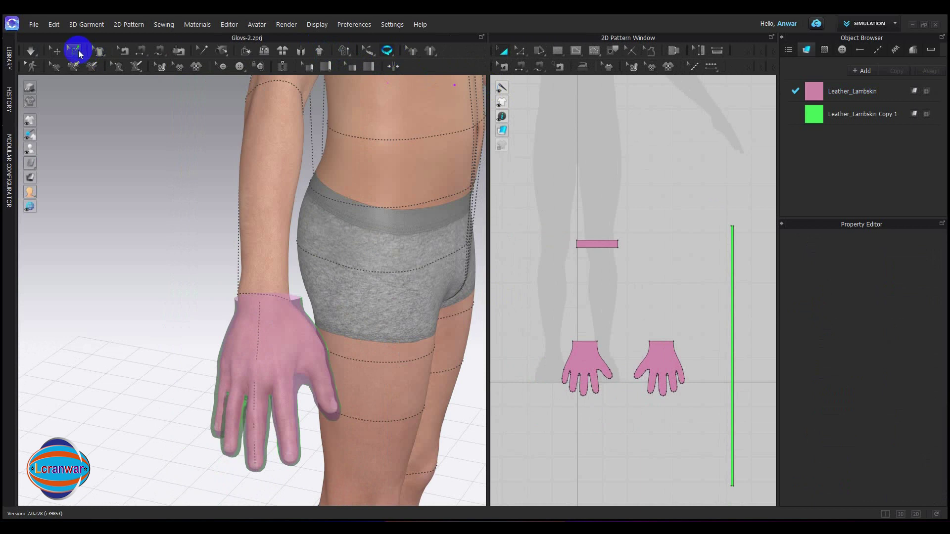
left_click(59, 53)
right_click_drag(357, 307, 299, 328)
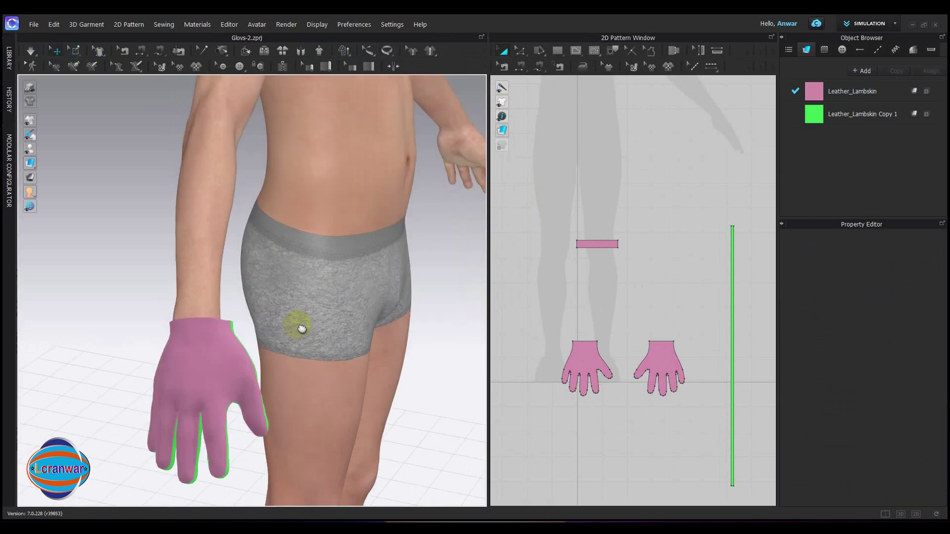
Move the small rectangle pattern to just above and between the two hand pieces, leaving nothing selected.
scroll(607, 263, "up", 3)
left_click_drag(600, 233, 653, 358)
scroll(539, 331, "down", 3)
scroll(516, 323, "down", 2)
left_click_drag(489, 300, 369, 317)
left_click(528, 346)
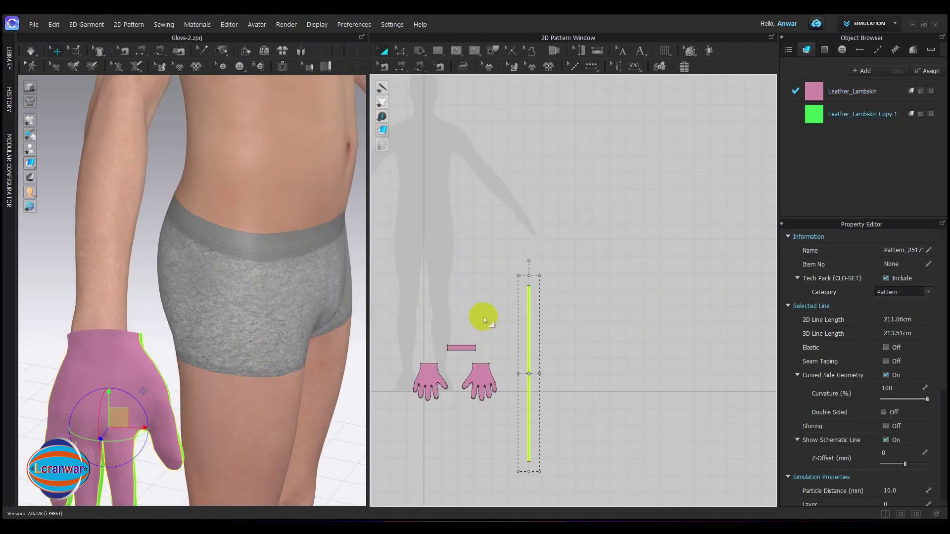
scroll(448, 309, "down", 2)
left_click(435, 307)
scroll(401, 322, "up", 2)
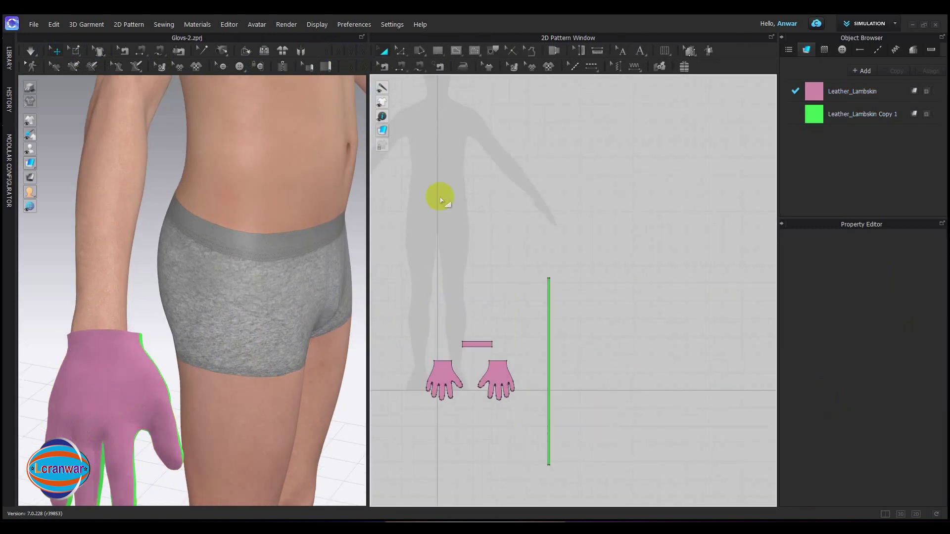
Start an M:N free sewing and set the small cuff rectangle's full lower long edge as the first side.
left_click(422, 68)
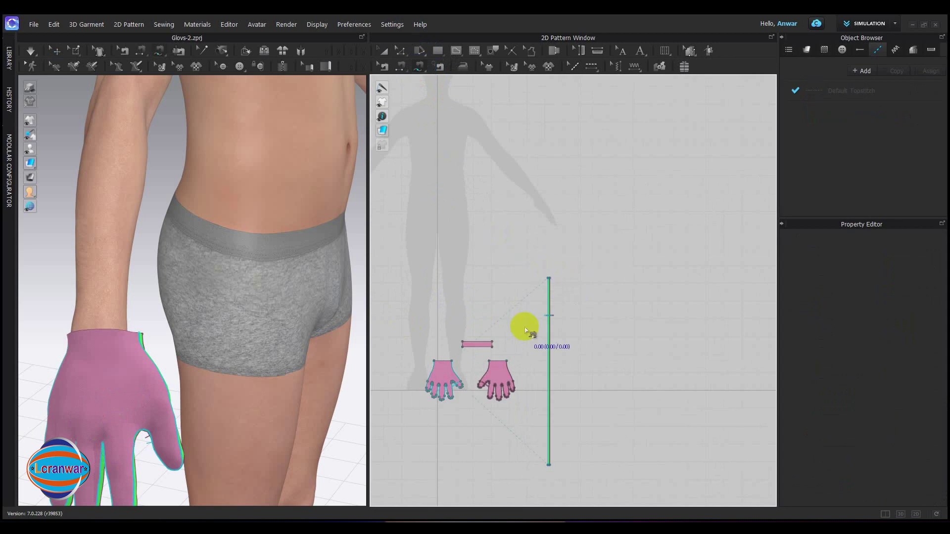
scroll(452, 354, "up", 3)
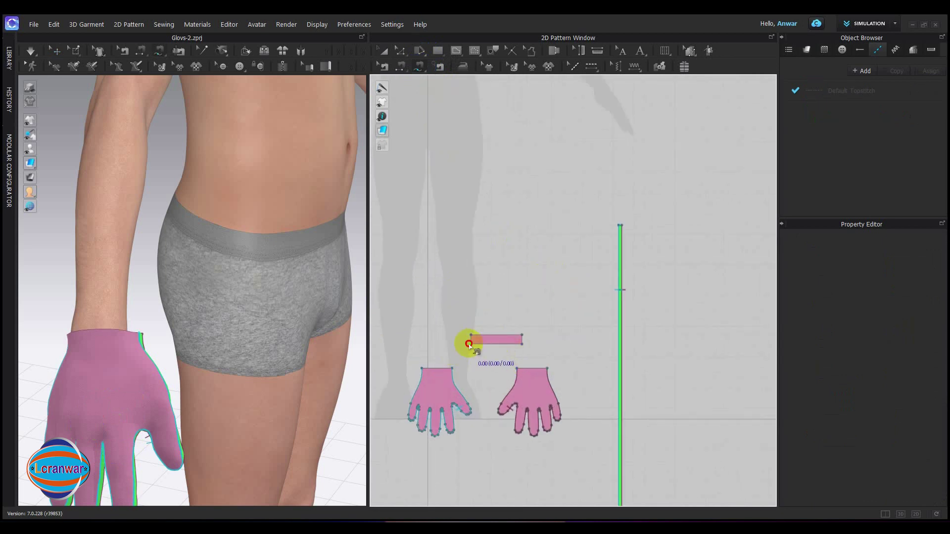
left_click(469, 344)
left_click(523, 345)
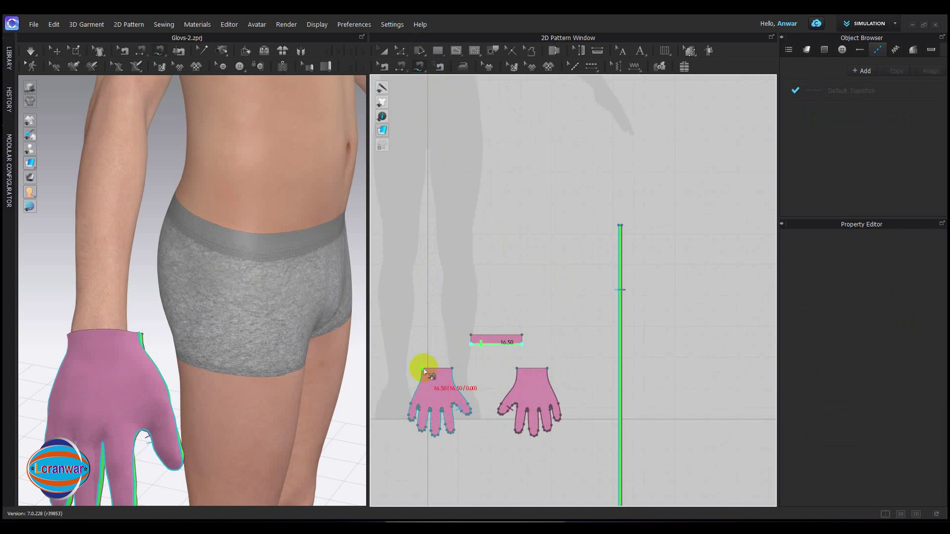
Sew that cuff edge to the wrist edges of both hand pieces and both short ends of the long green strip.
left_click(451, 368)
scroll(609, 222, "up", 3)
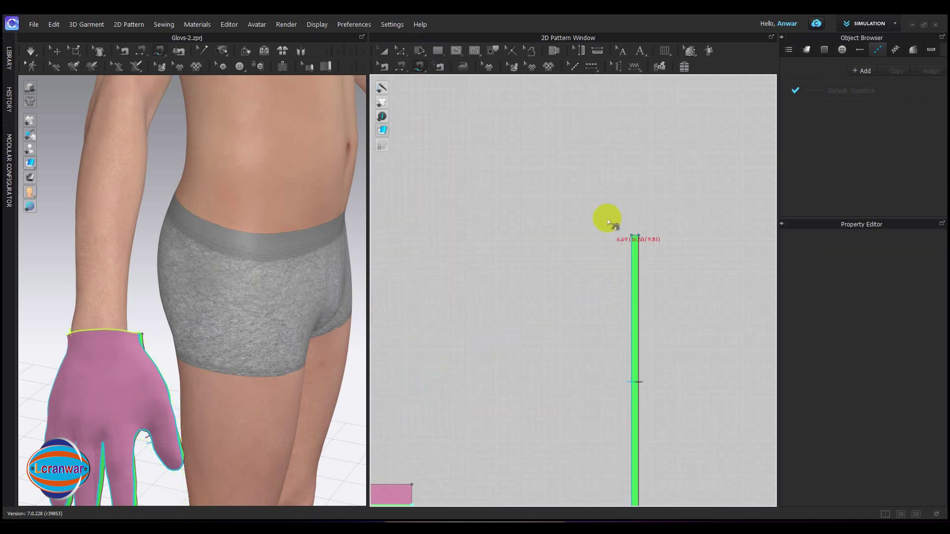
scroll(609, 222, "up", 2)
left_click(647, 245)
scroll(540, 335, "down", 5)
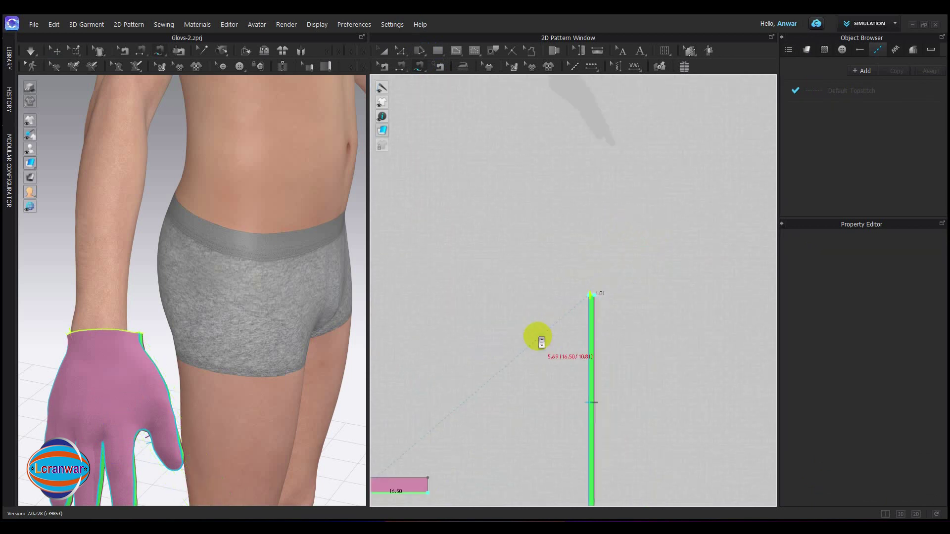
scroll(499, 386, "up", 3)
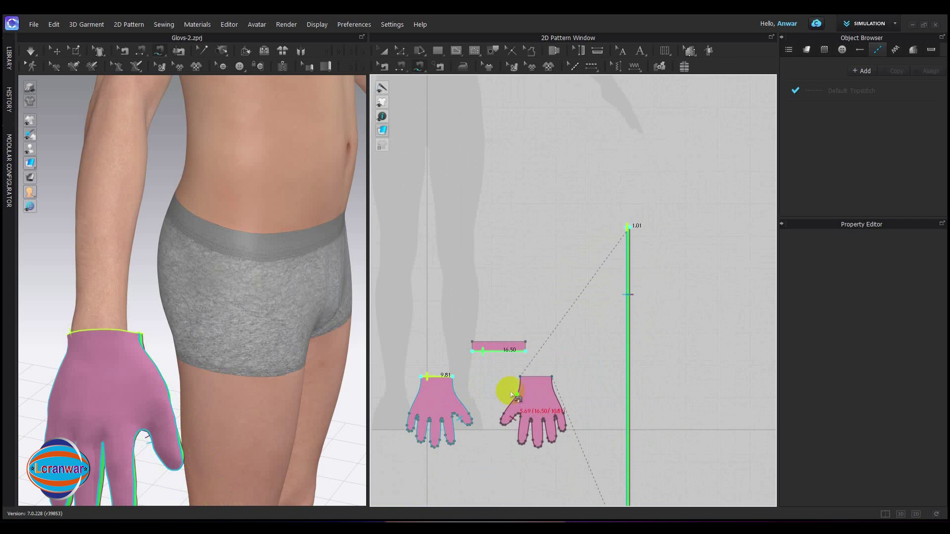
left_click(552, 377)
scroll(569, 394, "down", 3)
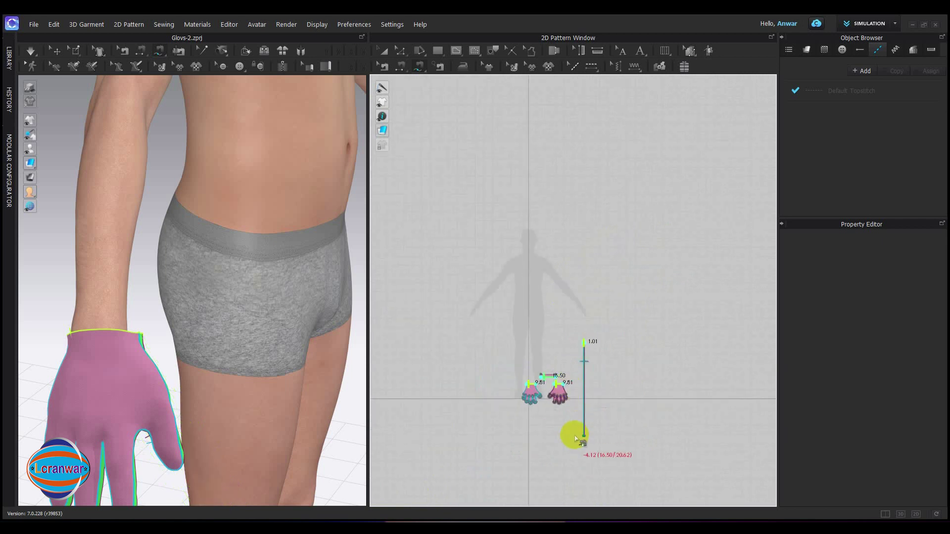
scroll(585, 442, "up", 5)
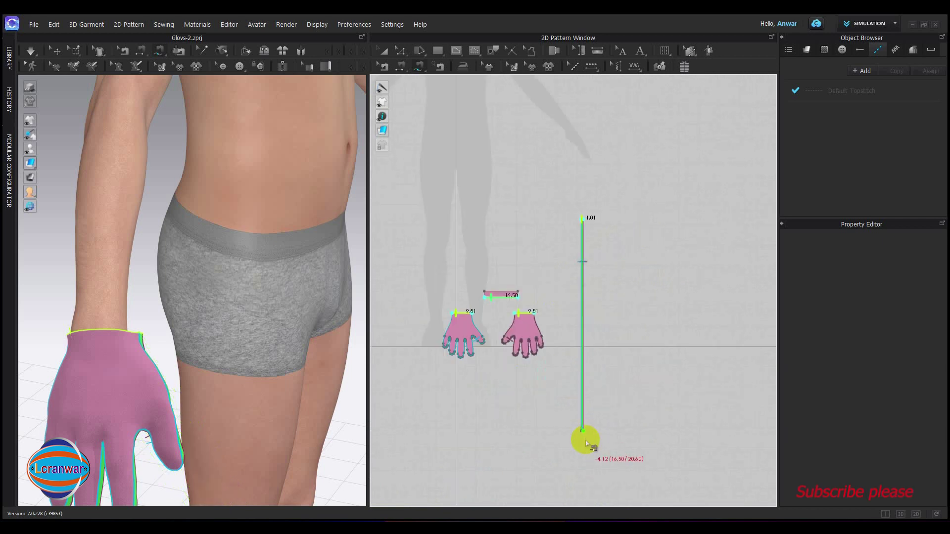
left_click(583, 433)
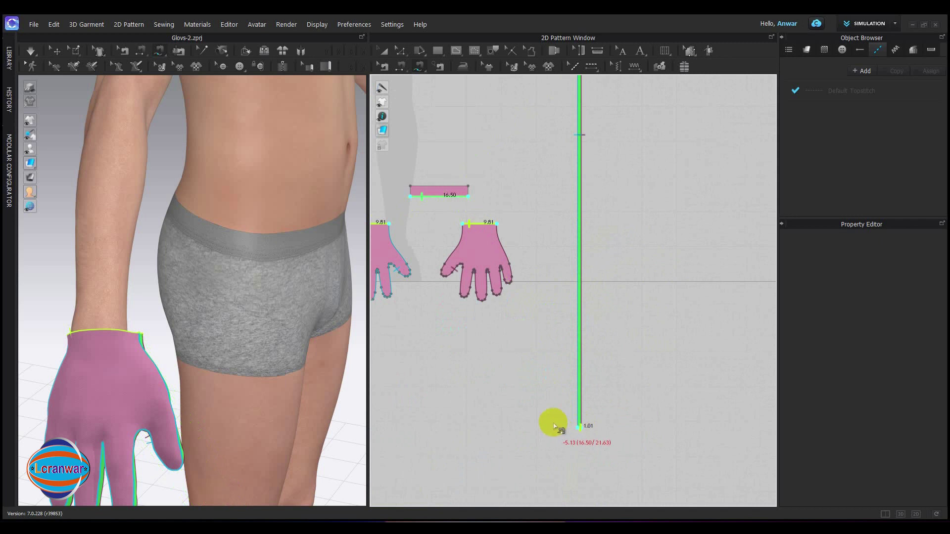
scroll(551, 424, "down", 5)
scroll(554, 396, "up", 5)
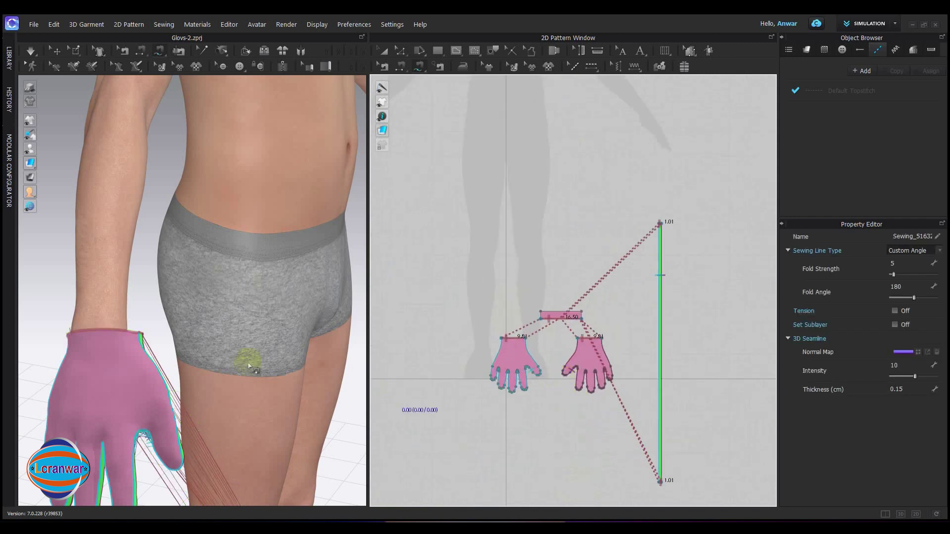
Show the avatar's arrangement points and place the cuff rectangle at the outside wrist point of the gloved hand.
scroll(257, 341, "down", 4)
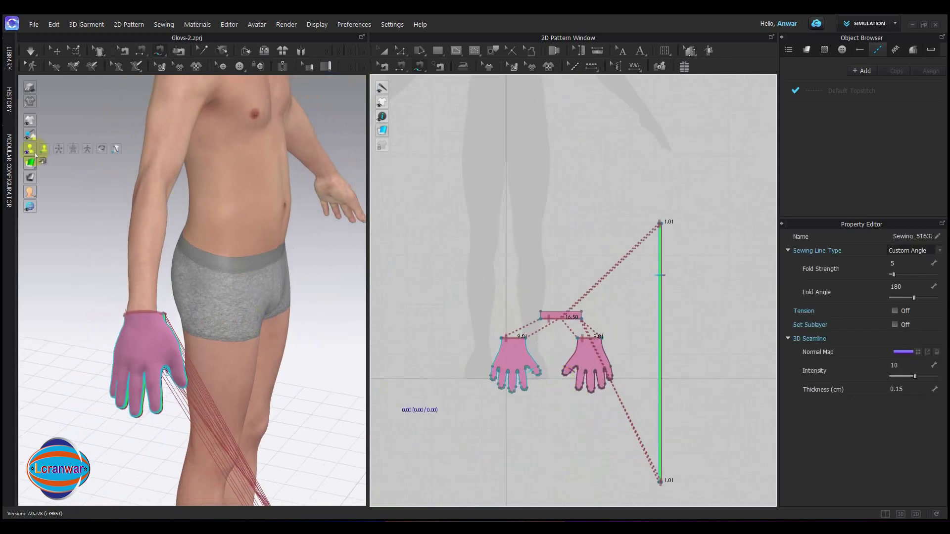
left_click(59, 148)
scroll(237, 302, "down", 5)
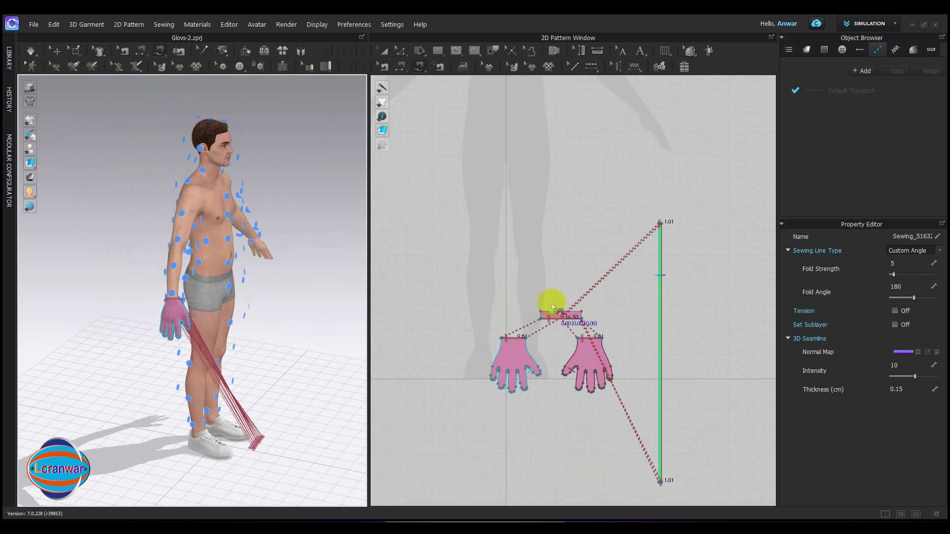
left_click(397, 55)
key("a")
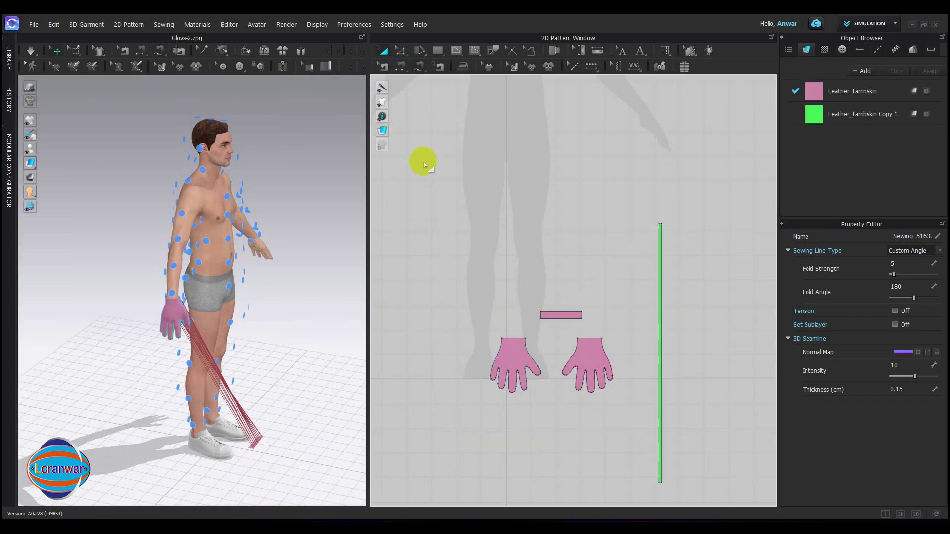
left_click(568, 315)
left_click_drag(278, 429, 174, 301)
scroll(174, 303, "up", 5)
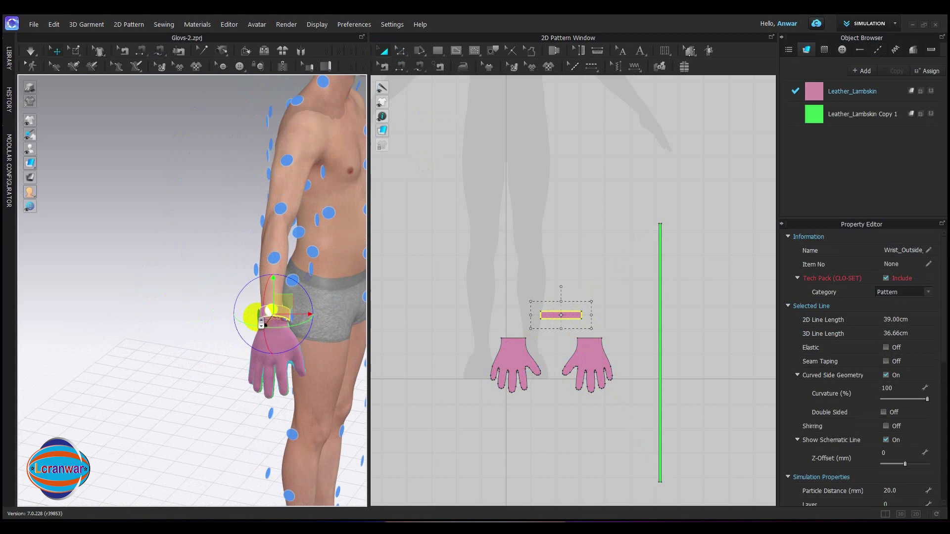
Run the simulation to draw the cuff onto the glove's wrist edge and check its unsewn ends.
key("space")
scroll(286, 313, "up", 2)
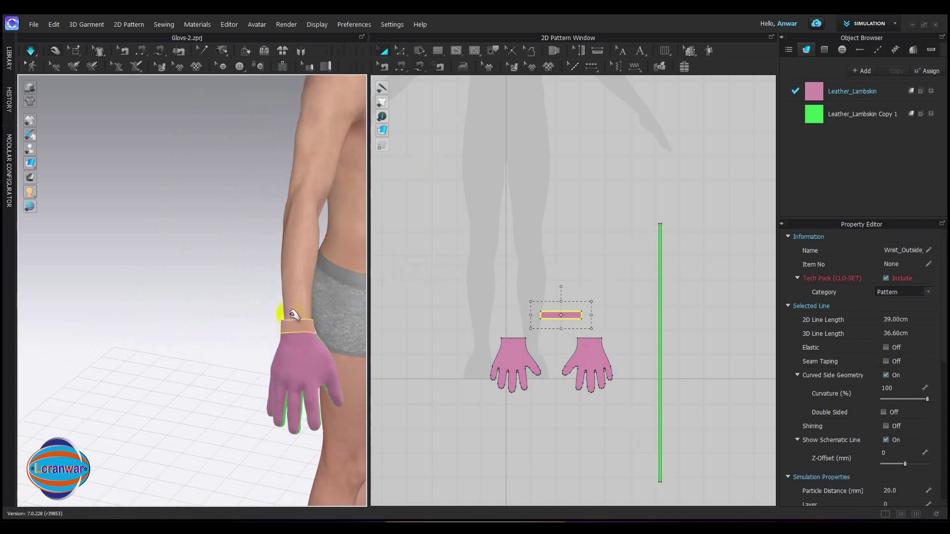
right_click_drag(281, 311, 101, 271)
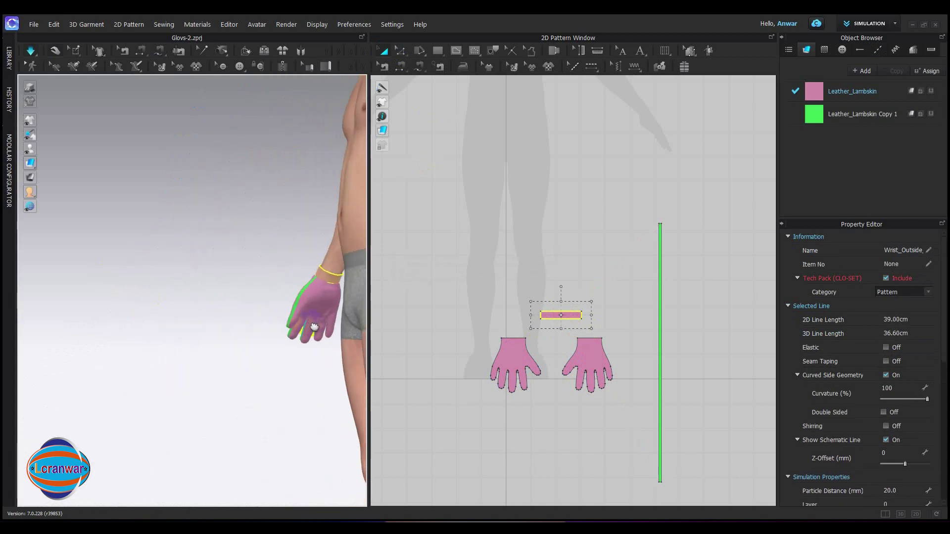
middle_click_drag(315, 328, 275, 324)
right_click_drag(275, 324, 176, 316)
middle_click_drag(318, 316, 104, 349)
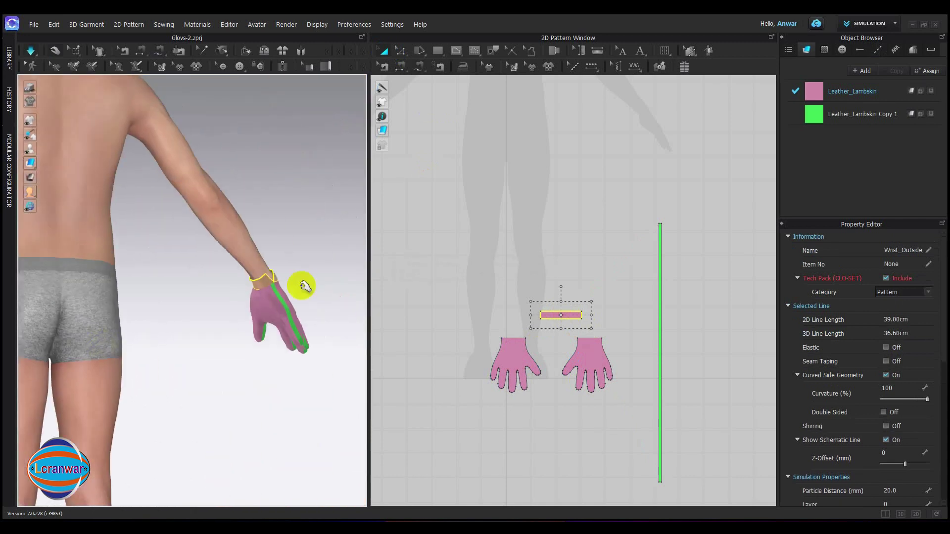
scroll(296, 282, "up", 2)
scroll(290, 282, "up", 3)
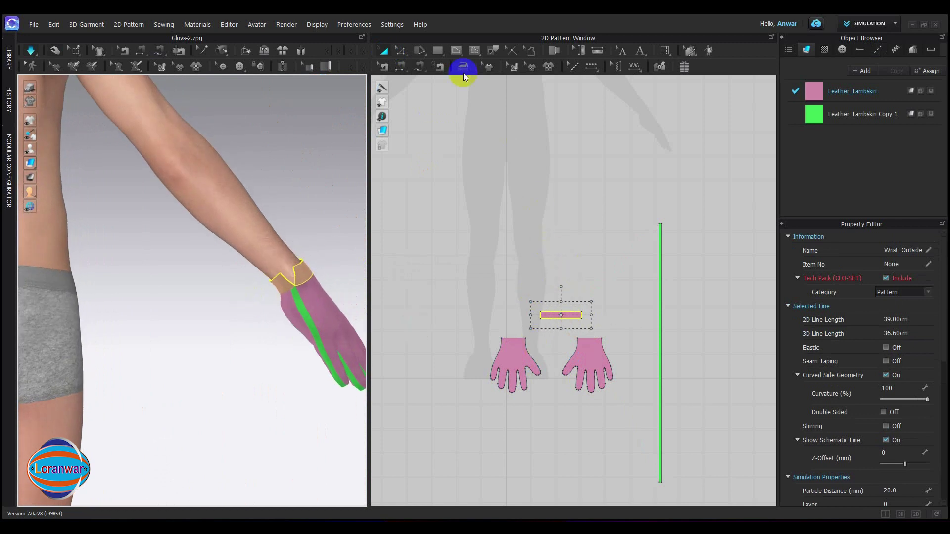
Sew the two 3 cm short ends of the cuff rectangle together.
left_click(438, 67)
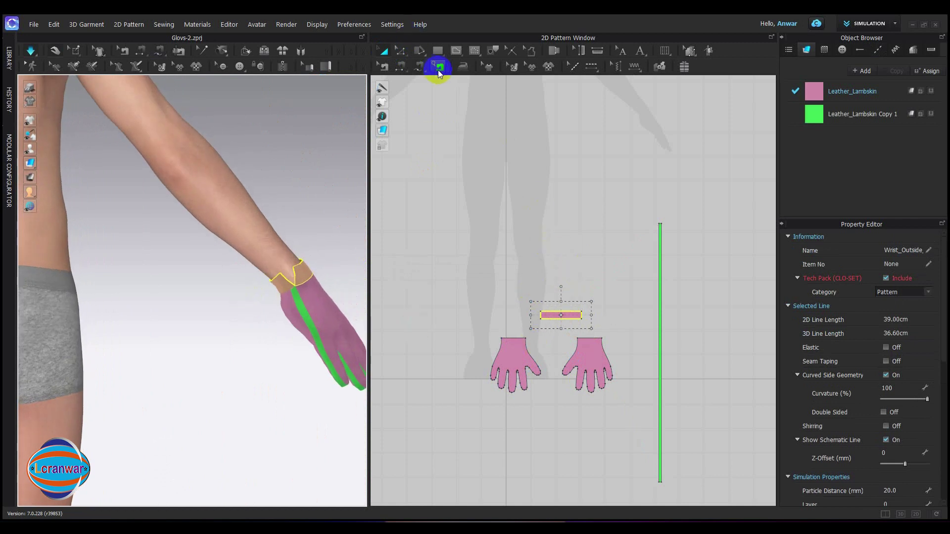
left_click(404, 67)
scroll(559, 316, "up", 3)
left_click_drag(499, 296, 598, 309)
left_click(619, 304)
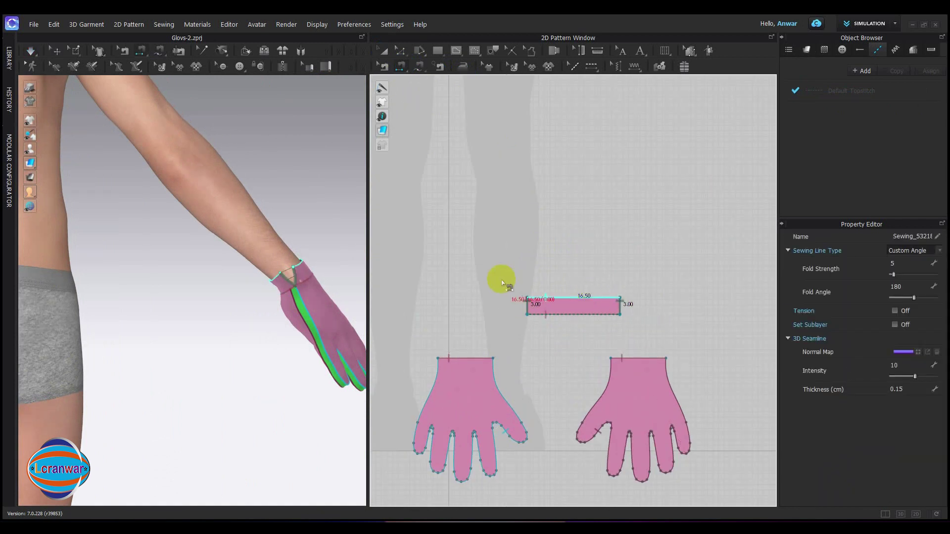
Leave the sewing tool and simulate to close the cuff around the wrist, checking it from several sides.
key("a")
right_click_drag(314, 255, 248, 259)
scroll(305, 250, "down", 3)
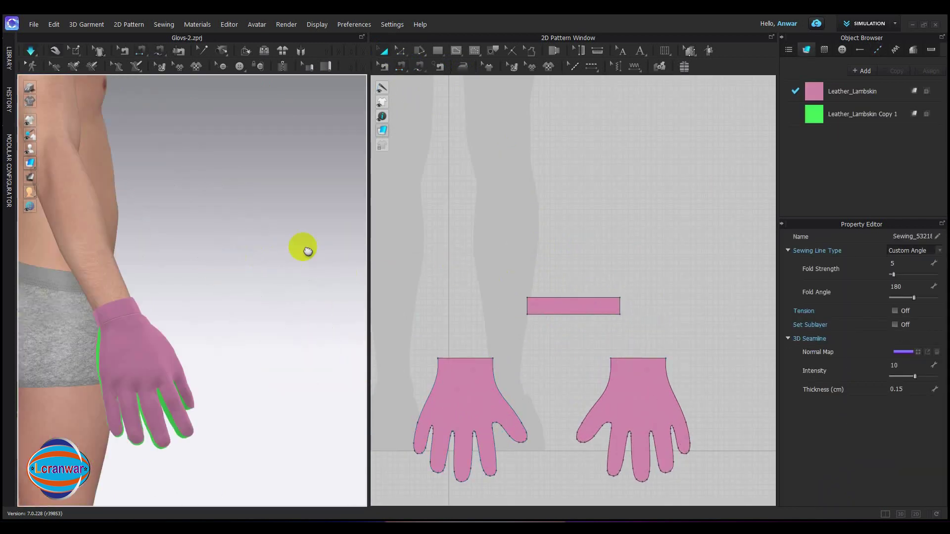
right_click_drag(305, 251, 209, 259)
middle_click_drag(209, 259, 319, 262)
scroll(319, 263, "up", 3)
right_click_drag(319, 262, 282, 261)
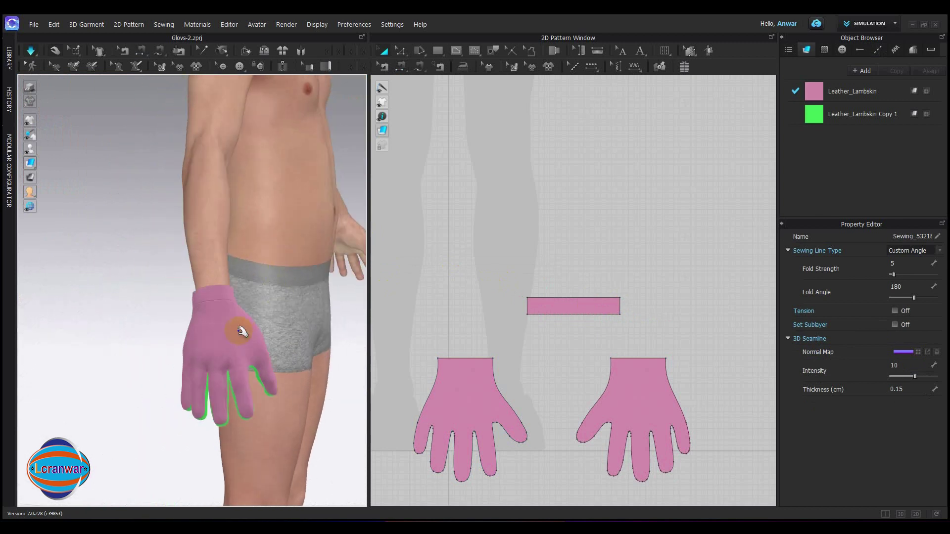
Widen the 3D view area and frame the glove and cuff in a close-up.
right_click_drag(242, 332, 365, 300)
left_click_drag(367, 275, 602, 300)
scroll(438, 307, "up", 2)
middle_click_drag(441, 304, 262, 275)
right_click_drag(265, 275, 245, 300)
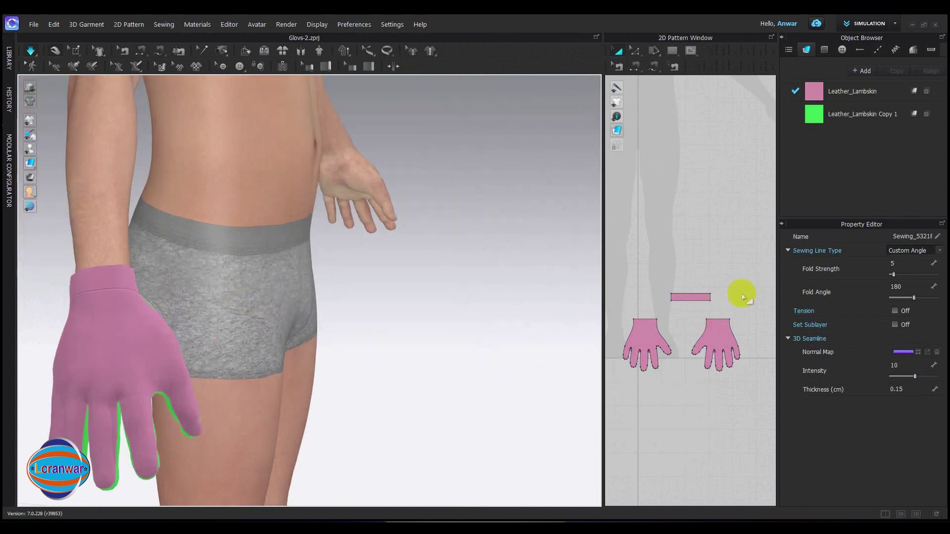
Tug the cuff, both hand pieces and the green side strip slightly during simulation to check and settle the fit.
left_click(690, 297)
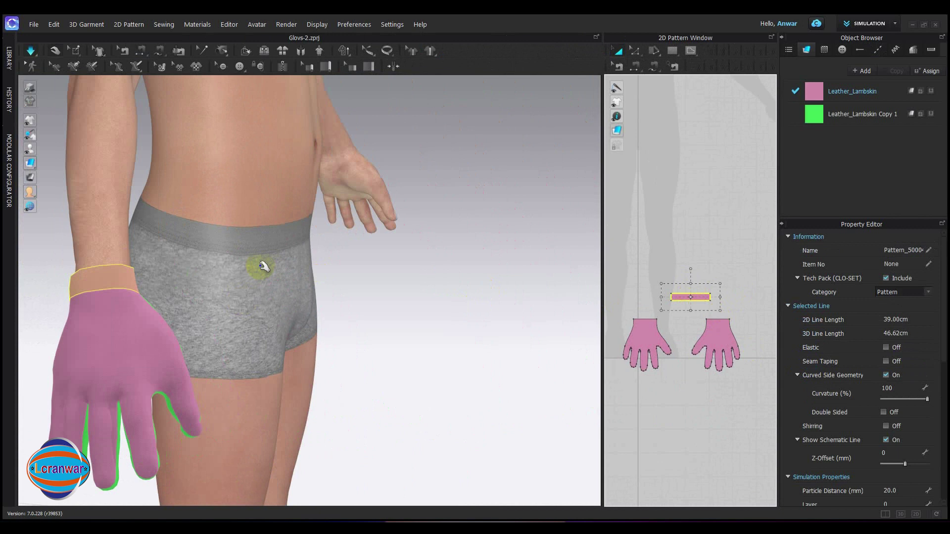
left_click(112, 314)
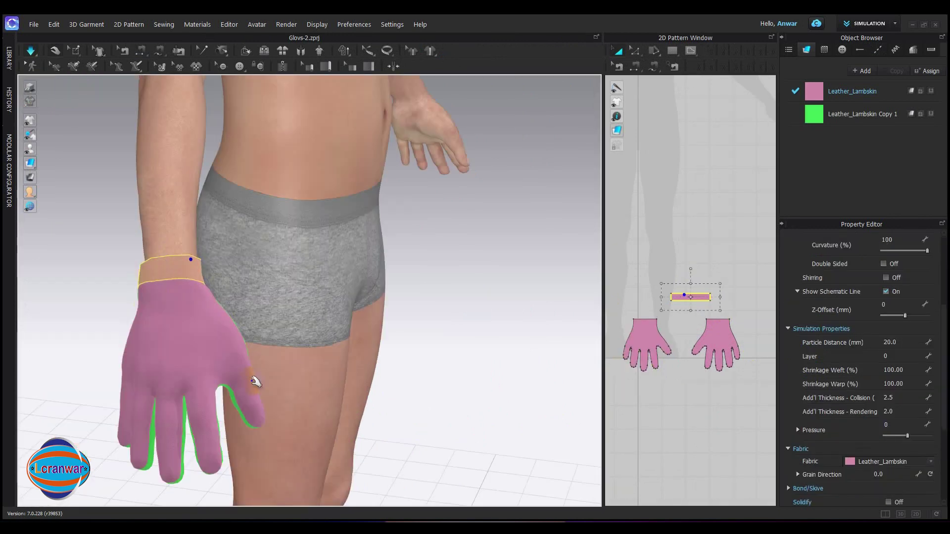
left_click(239, 356)
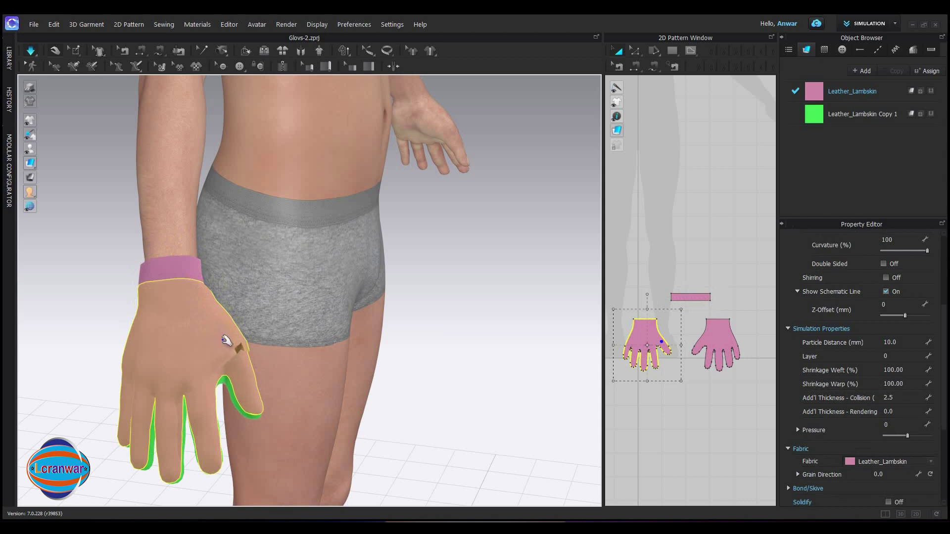
left_click(213, 323)
right_click_drag(277, 364, 201, 361)
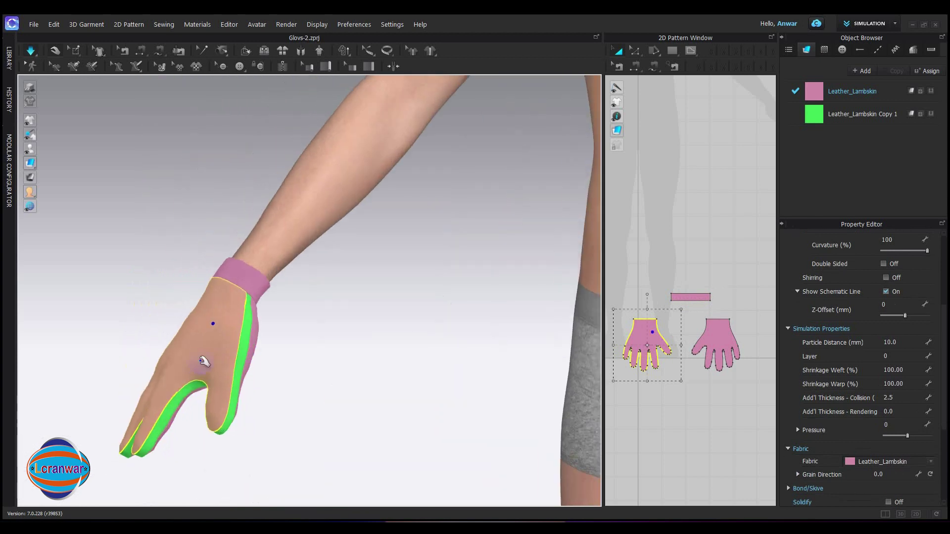
left_click(243, 355)
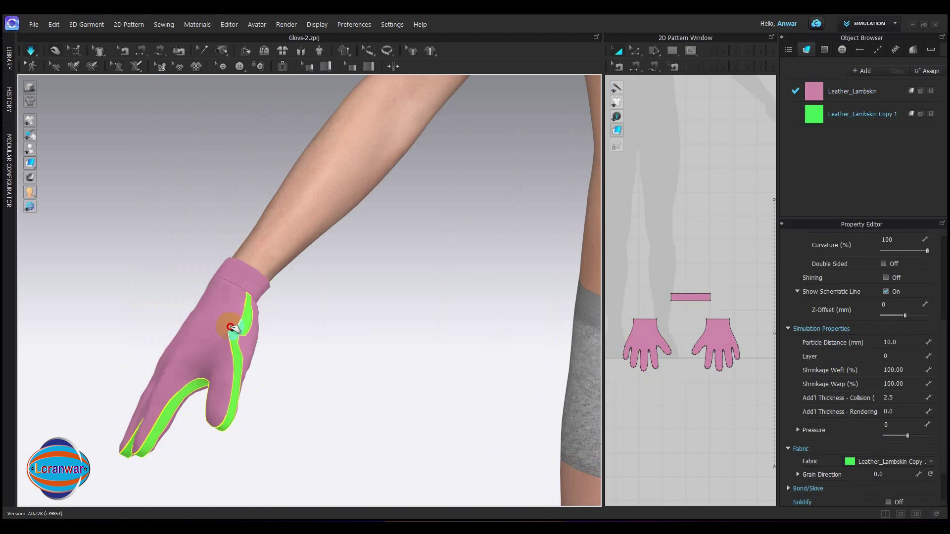
left_click(259, 298)
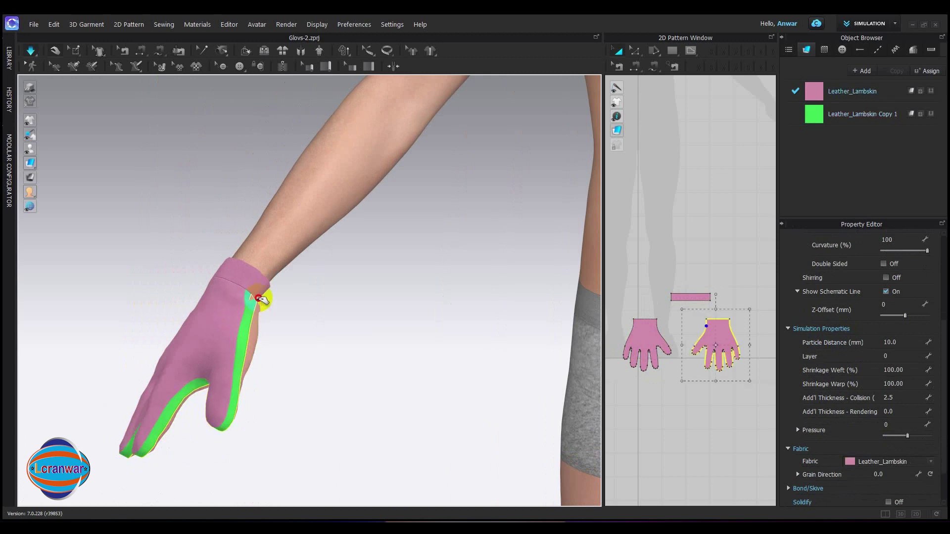
left_click(266, 291)
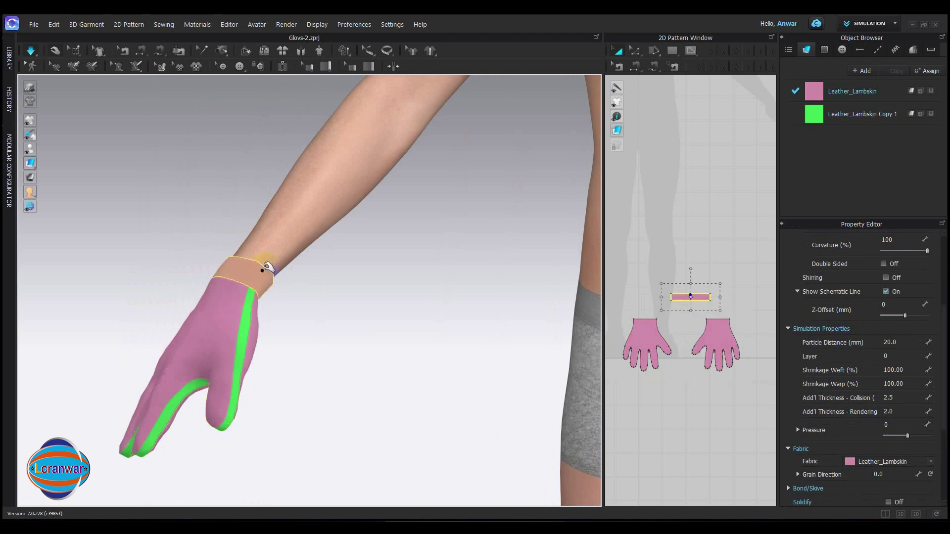
Tug the cuff into place around its seam, clear the selection and stop the simulation.
right_click_drag(215, 303, 386, 311)
mouse_move(233, 298)
left_mouse_down()
mouse_move(213, 299)
mouse_move(222, 304)
left_mouse_up()
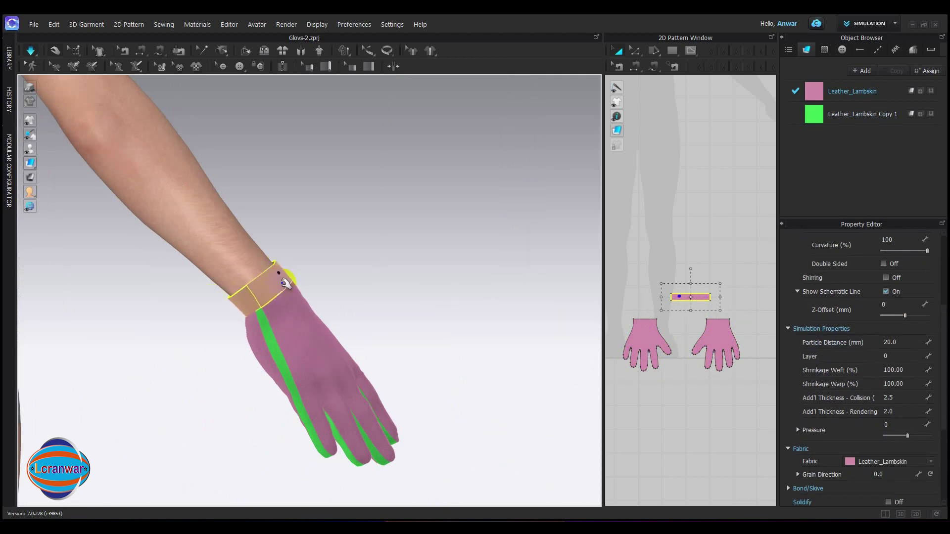
right_click_drag(310, 307, 175, 349)
left_click(343, 308)
key("space")
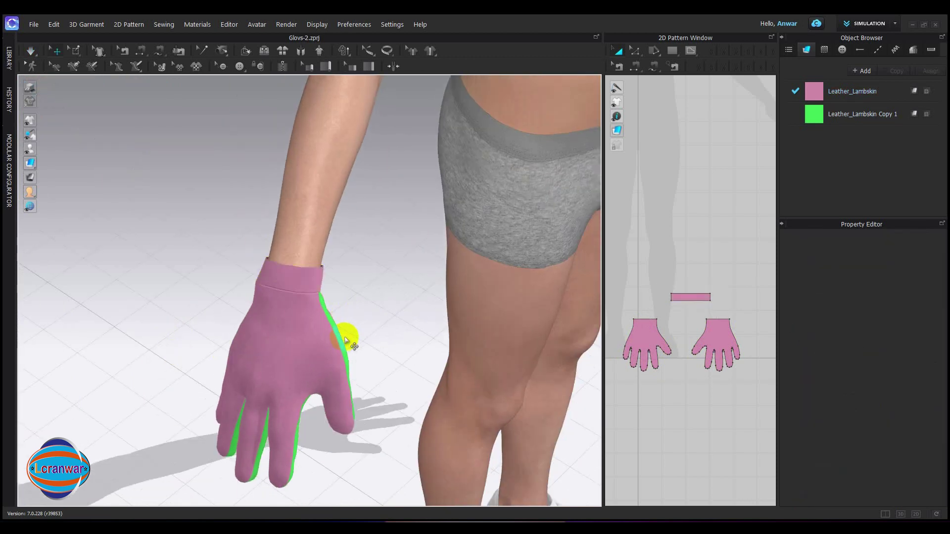
Examine the finished glove in 3D and bring all its pattern pieces, including the long green strip, into view.
right_click_drag(345, 341, 161, 297)
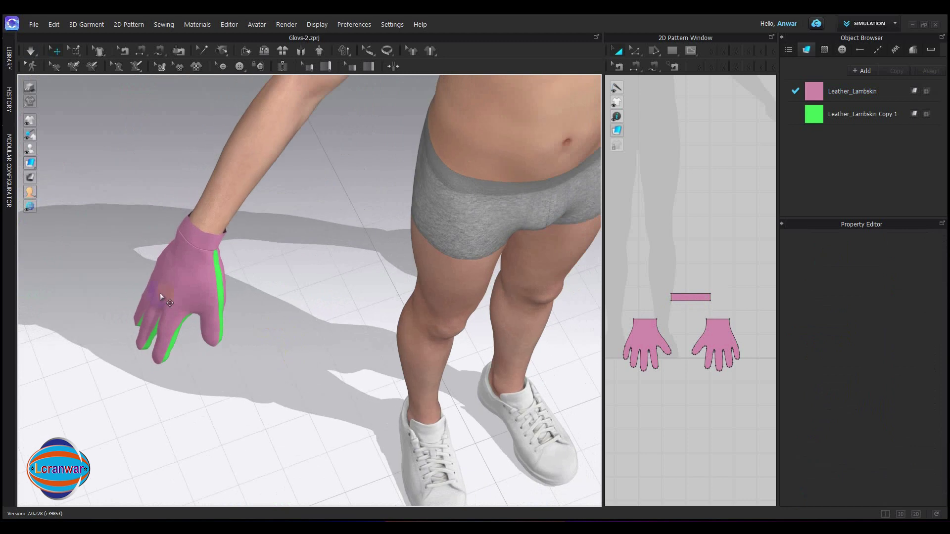
left_click(45, 163)
scroll(222, 296, "down", 2)
scroll(206, 293, "down", 3)
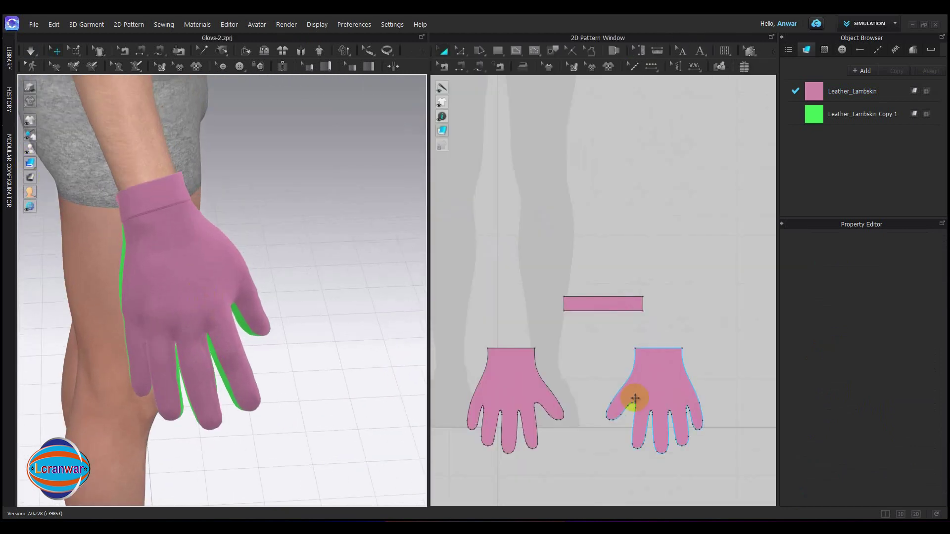
scroll(563, 378, "down", 3)
left_click(564, 378)
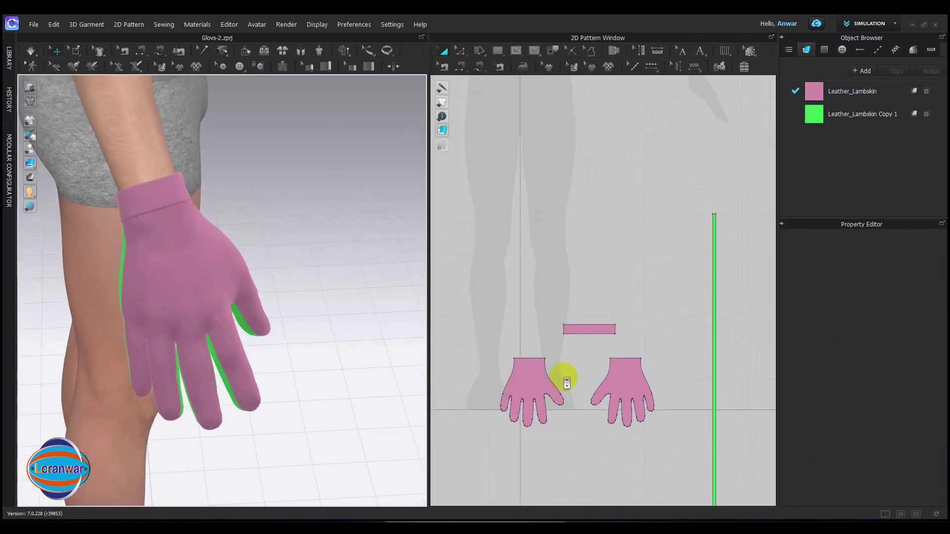
Recolor the pink Leather_Lambskin fabric of the hand pieces and cuff to purple #786FBC.
left_click_drag(427, 305, 323, 316)
scroll(494, 388, "down", 3)
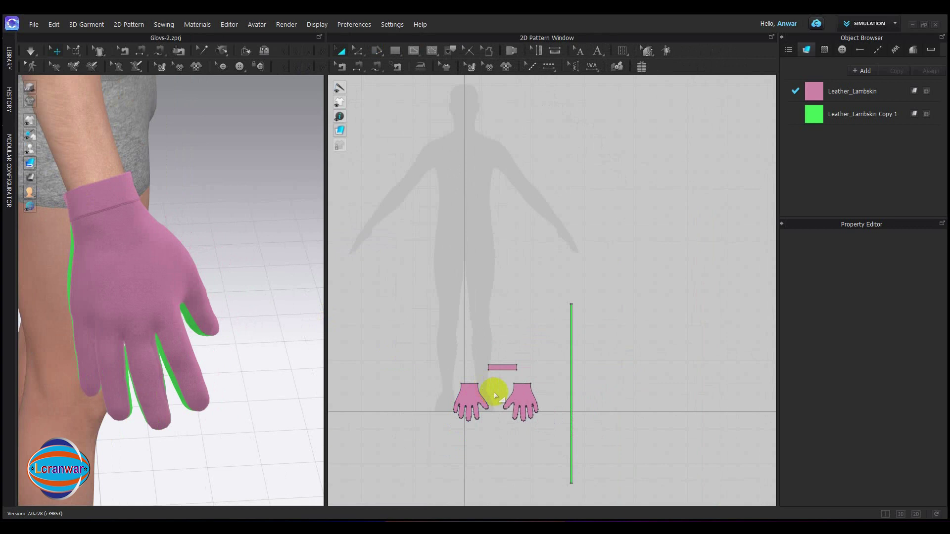
scroll(498, 413, "up", 3)
left_click(446, 348)
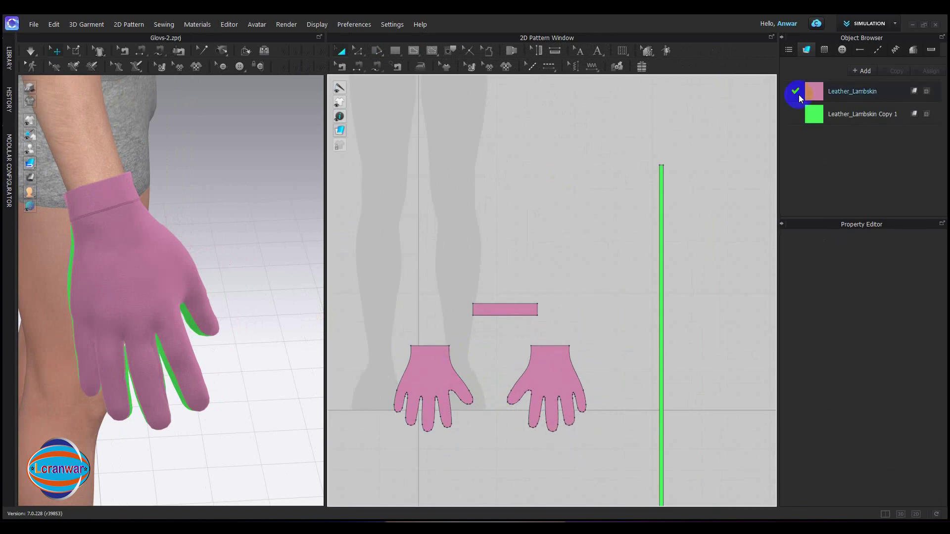
left_click(815, 92)
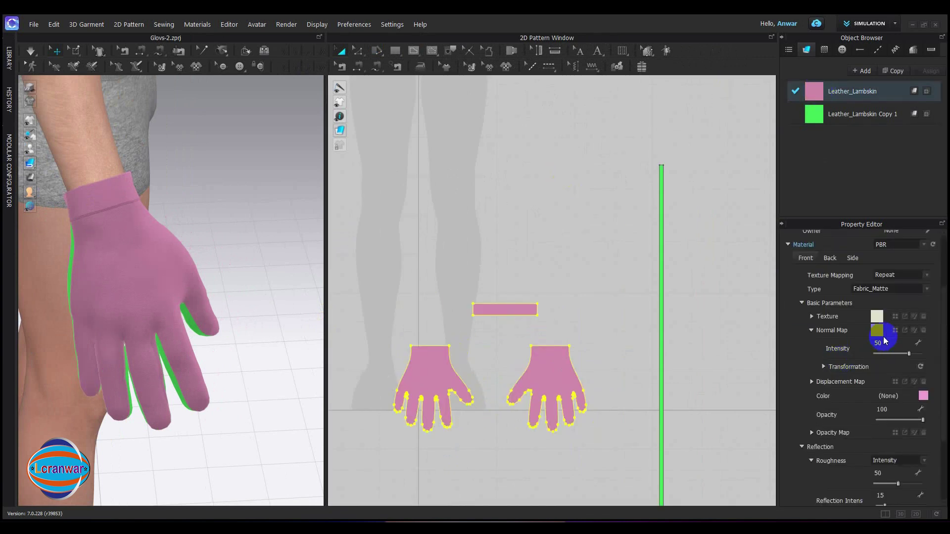
left_click(923, 396)
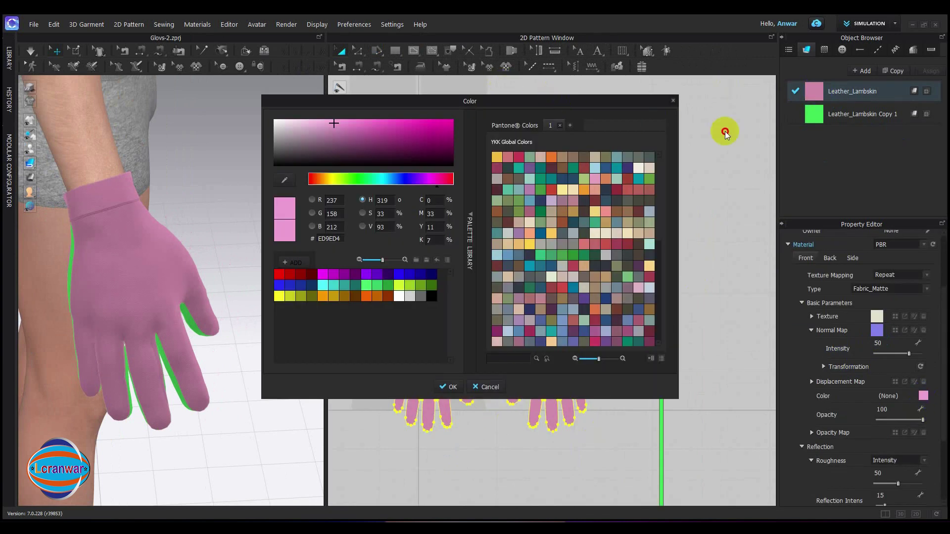
left_click(627, 168)
mouse_move(357, 142)
left_mouse_down()
mouse_move(372, 127)
mouse_move(357, 144)
mouse_move(354, 129)
mouse_move(372, 135)
mouse_move(342, 123)
mouse_move(347, 131)
left_mouse_up()
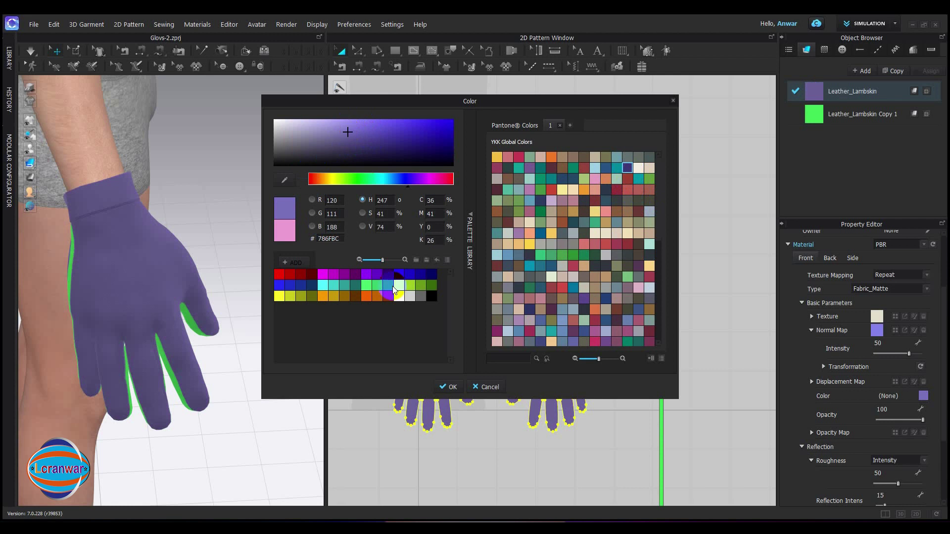
left_click(448, 388)
Examine the leather texture, fingers, cuff and overall look of the recolored glove in the 3D view.
right_click_drag(201, 338, 214, 276)
scroll(159, 227, "up", 10)
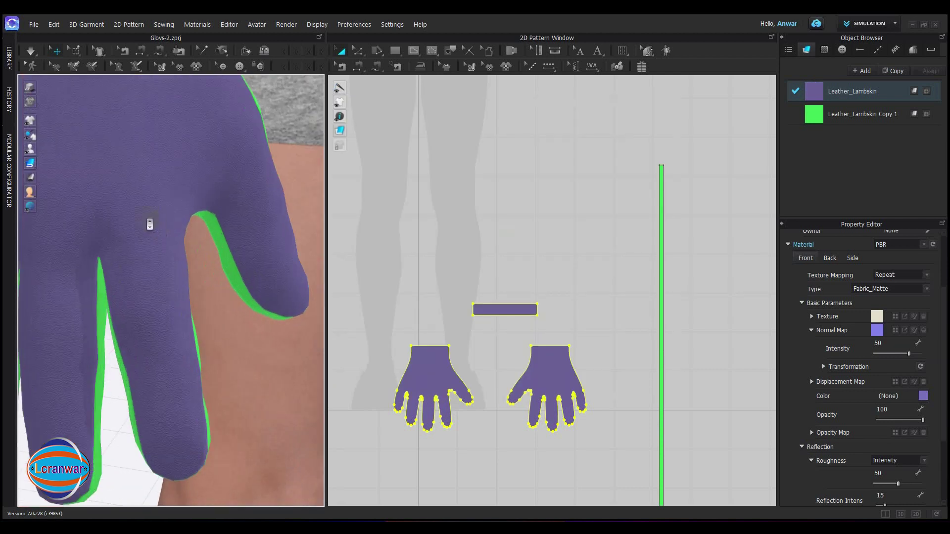
scroll(143, 225, "down", 8)
right_click_drag(146, 225, 165, 240)
scroll(170, 252, "up", 3)
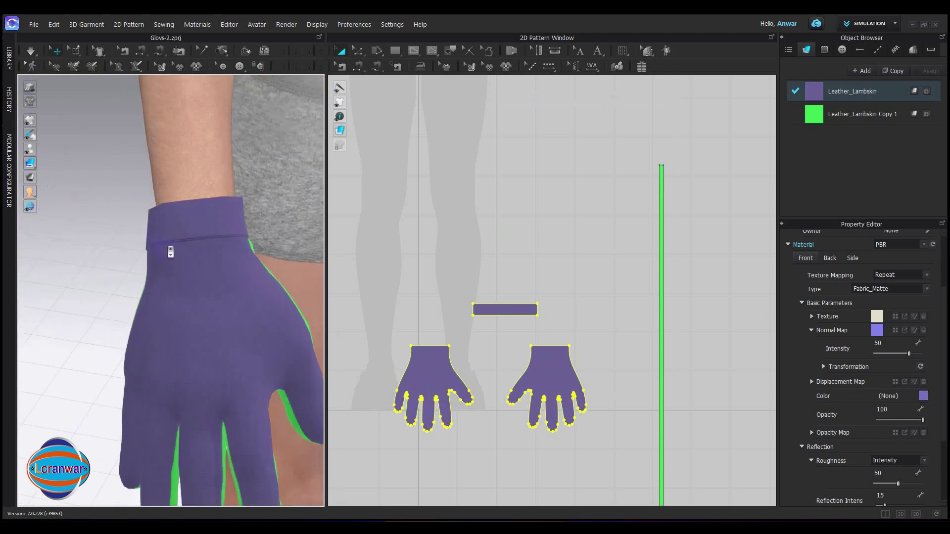
left_click_drag(326, 252, 539, 252)
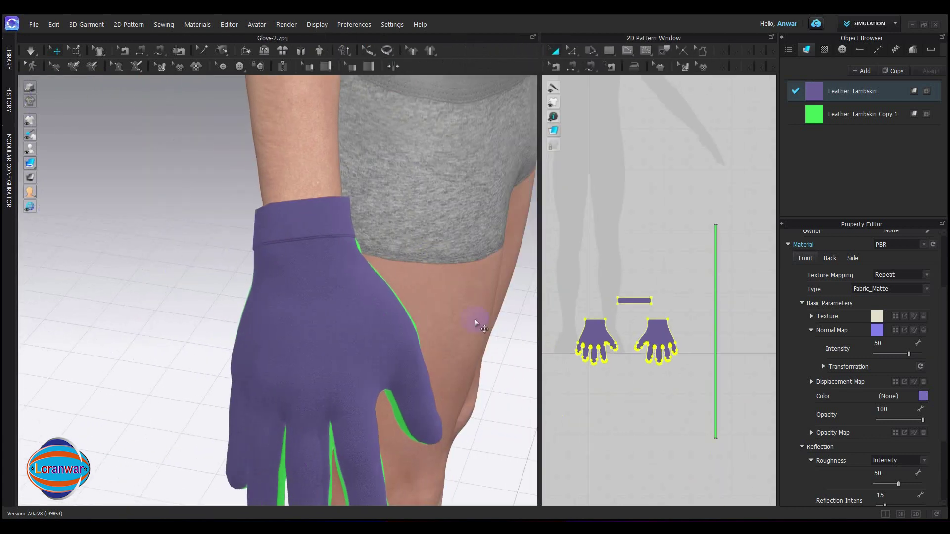
right_click_drag(369, 326, 308, 299)
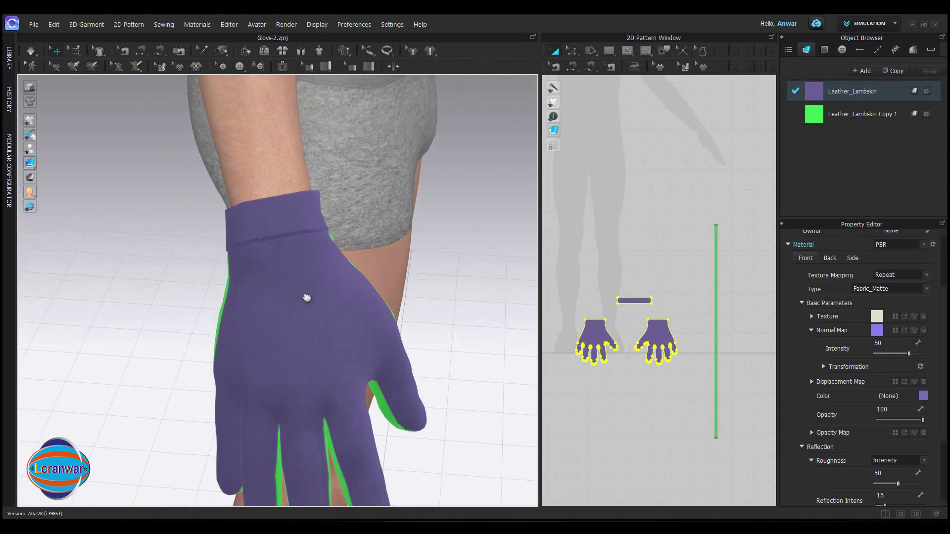
scroll(298, 297, "down", 2)
scroll(299, 297, "down", 2)
Inspect the cuff and both hand pattern pieces, checking which piece forms the back of the glove in 3D.
left_click(615, 278)
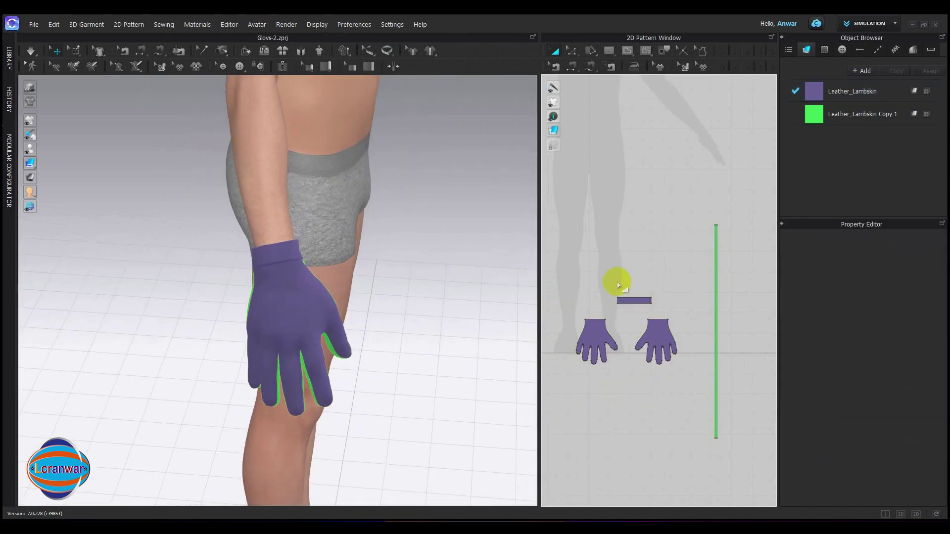
scroll(274, 270, "up", 2)
scroll(589, 346, "up", 2)
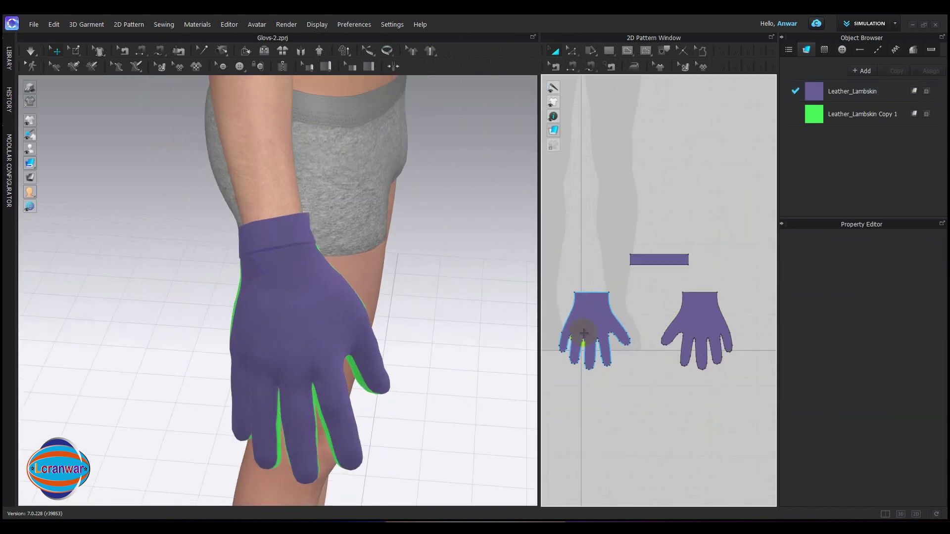
left_click_drag(538, 251, 354, 282)
left_click(430, 339)
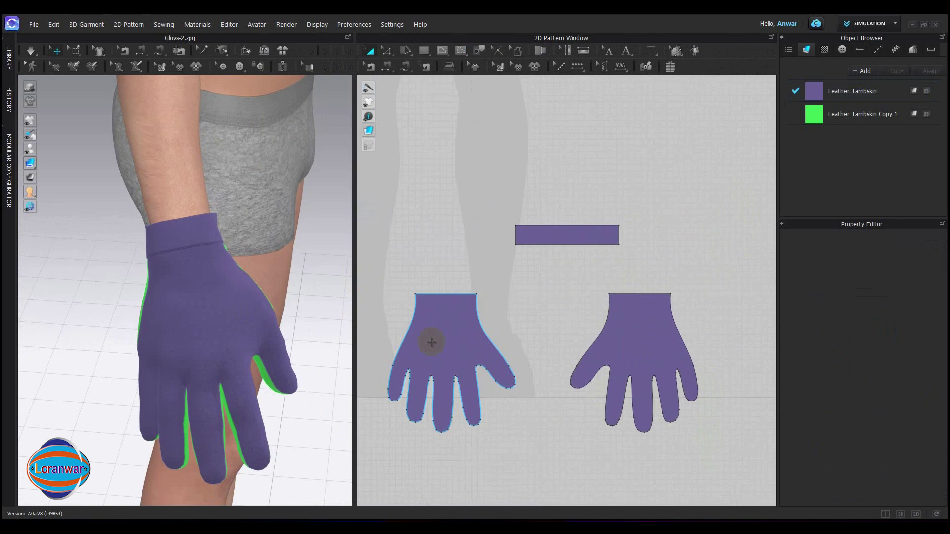
scroll(513, 381, "up", 2)
scroll(485, 361, "down", 2)
left_click(471, 342)
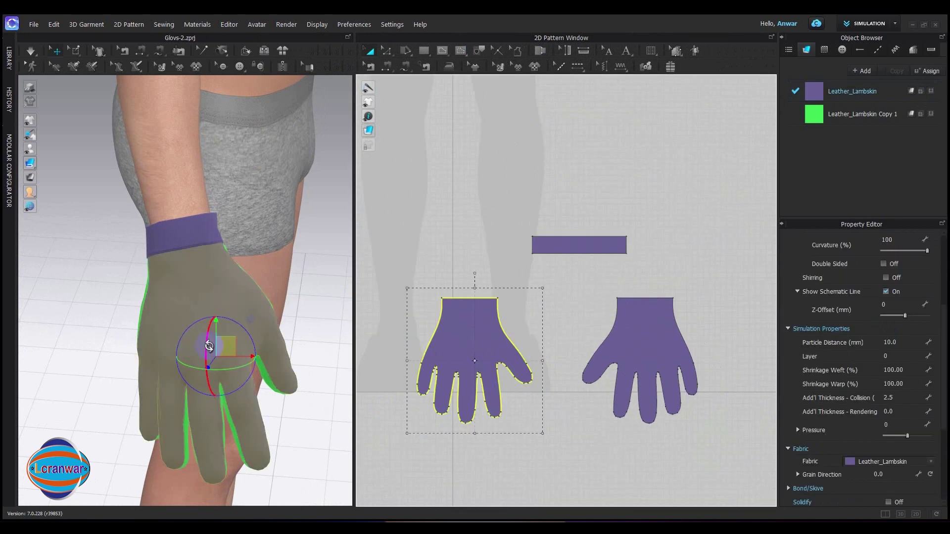
right_click_drag(280, 353, 222, 317)
scroll(484, 351, "up", 3)
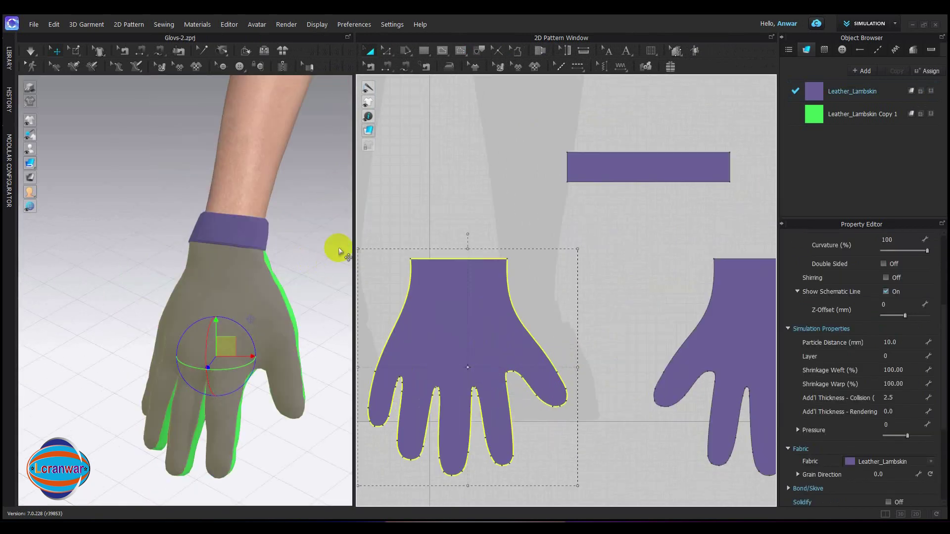
left_click(409, 203)
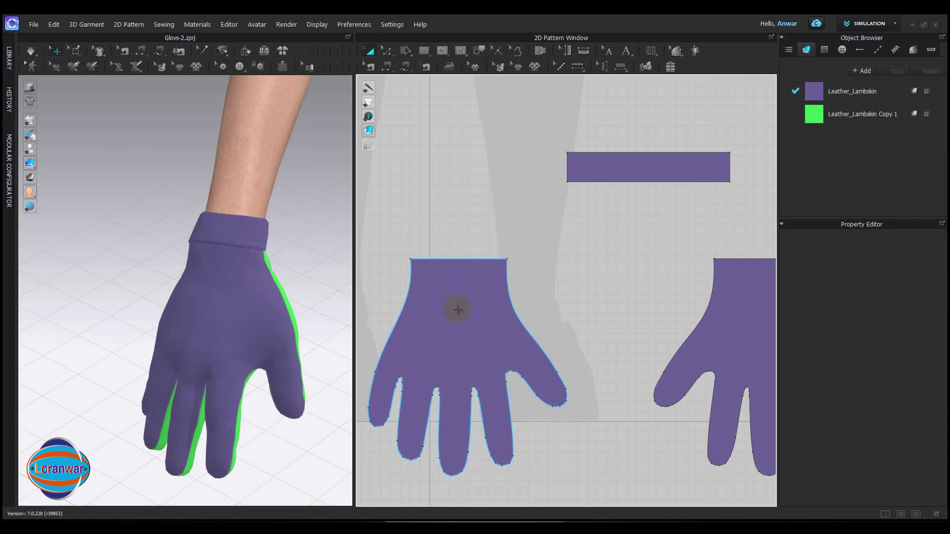
Duplicate the purple Leather_Lambskin fabric and assign the copy to the rectangular cuff piece.
left_click(622, 167)
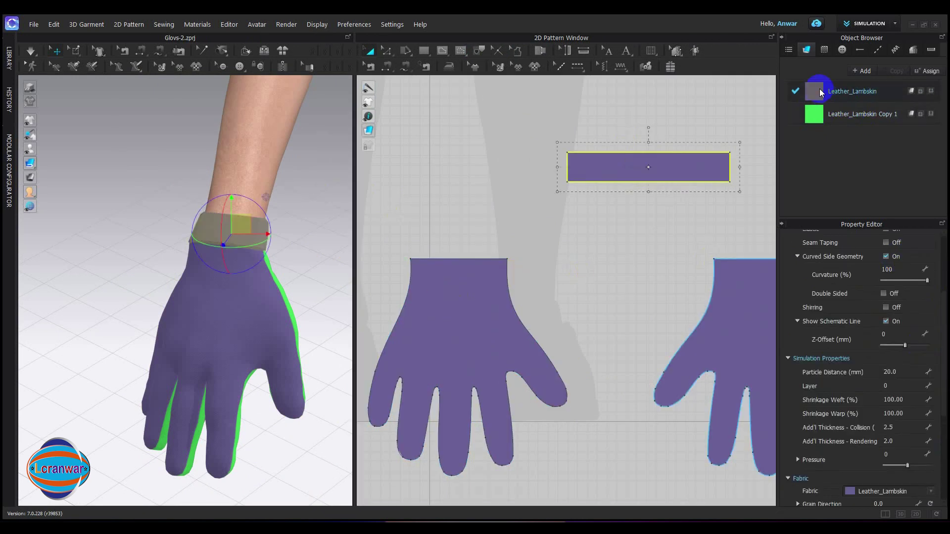
left_click(697, 99)
left_click(818, 91)
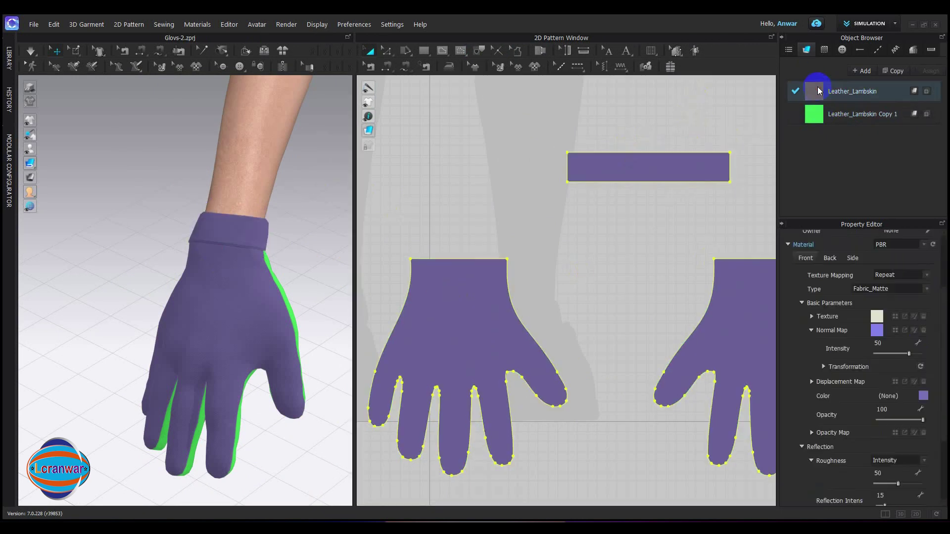
left_click(893, 72)
left_click(798, 139)
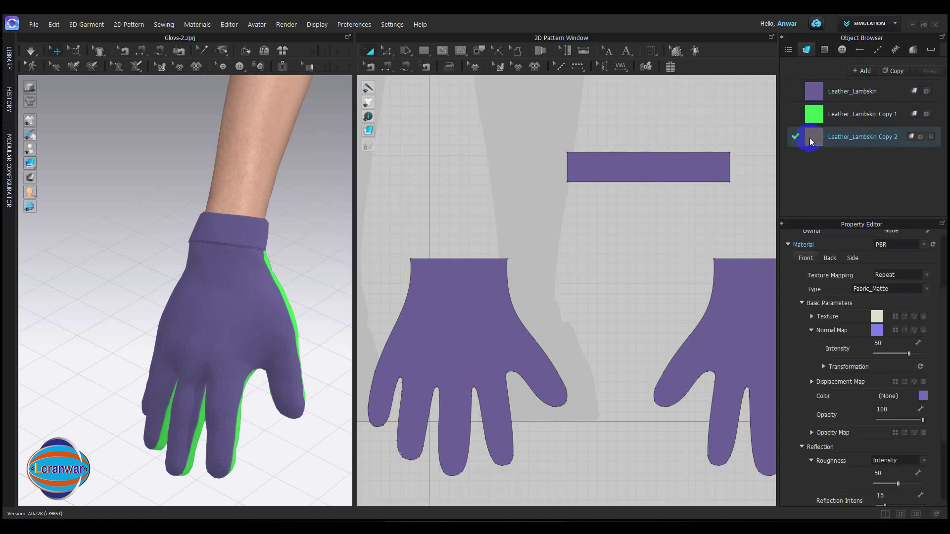
left_click_drag(809, 137, 665, 165)
left_click(731, 123)
Set the physical property preset of the cuff's fabric to Trim_Hardware.
left_click(814, 138)
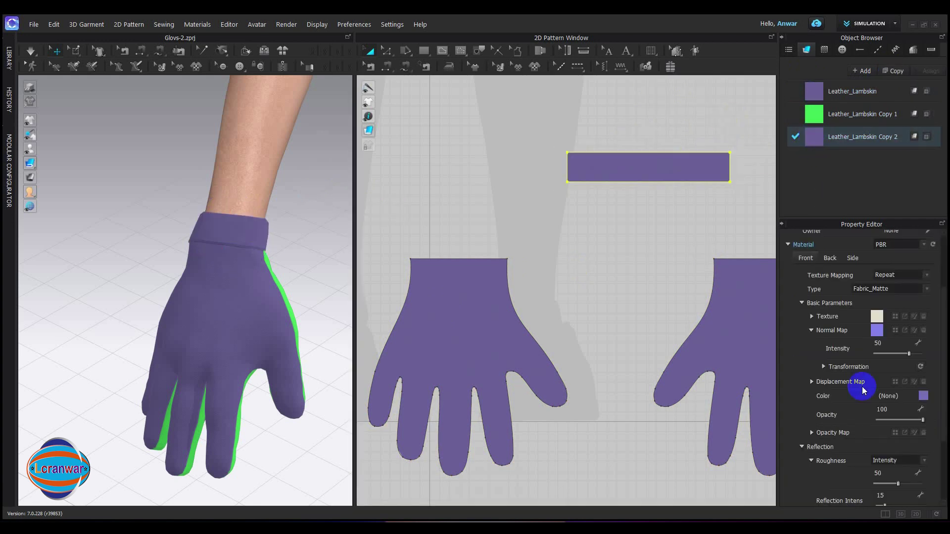
scroll(923, 408, "down", 3)
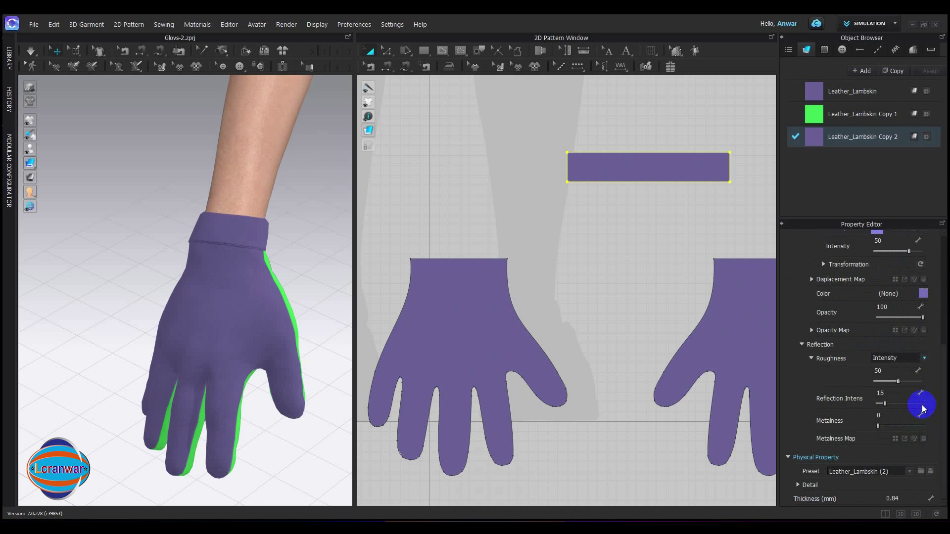
left_click(906, 472)
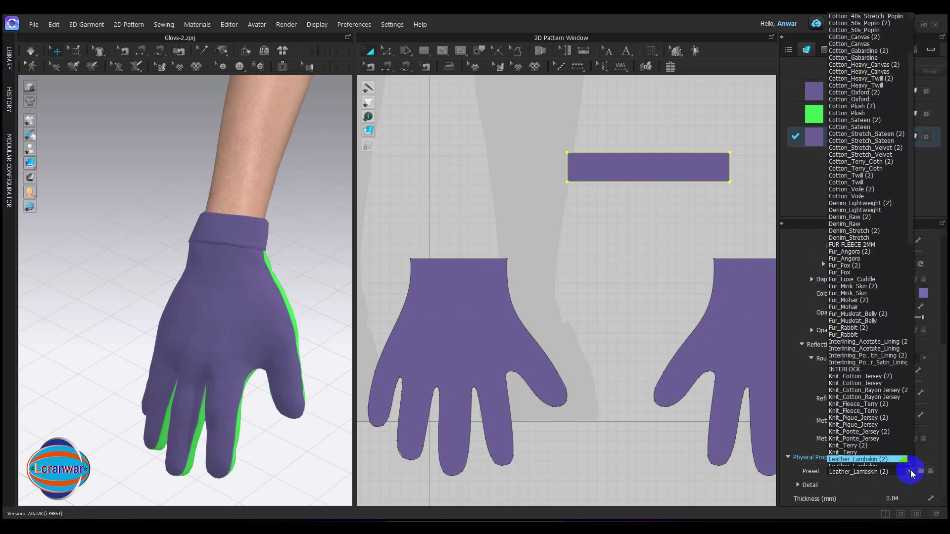
scroll(885, 445, "down", 2)
scroll(885, 444, "down", 20)
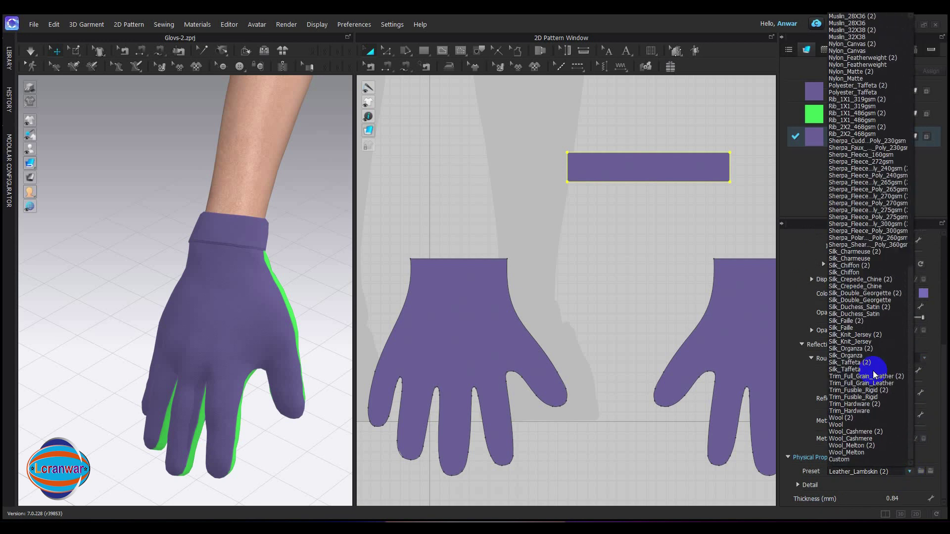
left_click(862, 411)
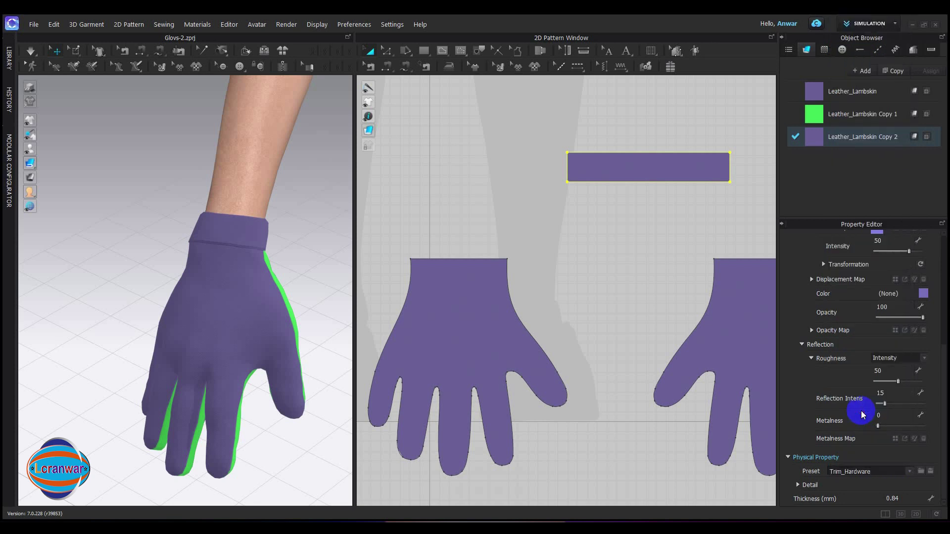
Simulate the garment, tug the cuff at several points around the wrist to settle it, and clear the selection.
left_click(675, 162)
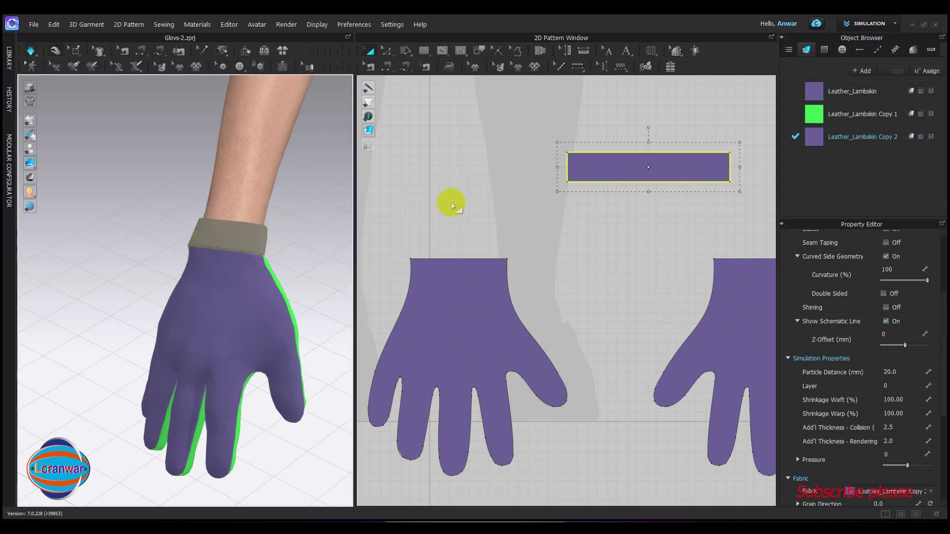
key("space")
left_click_drag(253, 225, 212, 191)
left_click_drag(248, 225, 277, 224)
right_click_drag(278, 225, 339, 275)
mouse_move(311, 247)
left_mouse_down()
mouse_move(318, 269)
mouse_move(321, 248)
left_mouse_up()
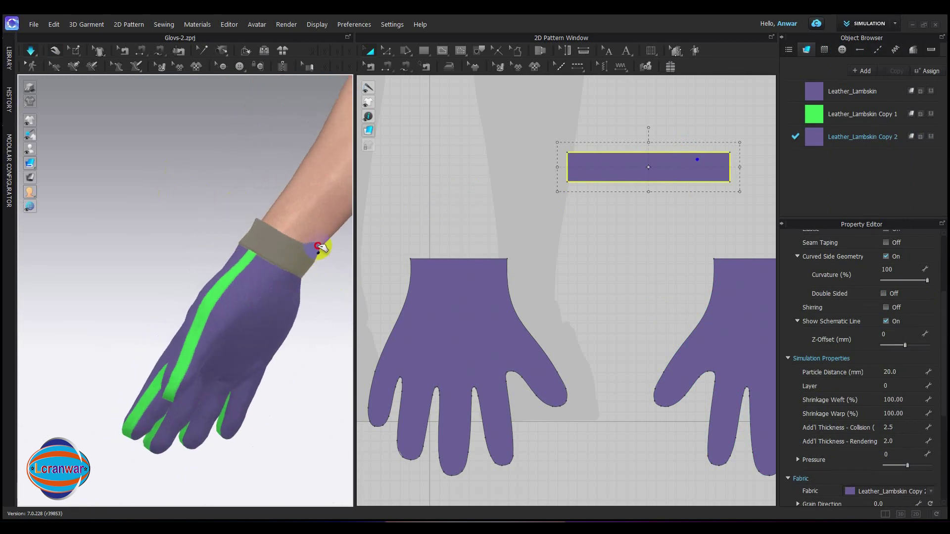
right_click_drag(271, 291, 378, 328)
middle_click_drag(308, 287, 185, 310)
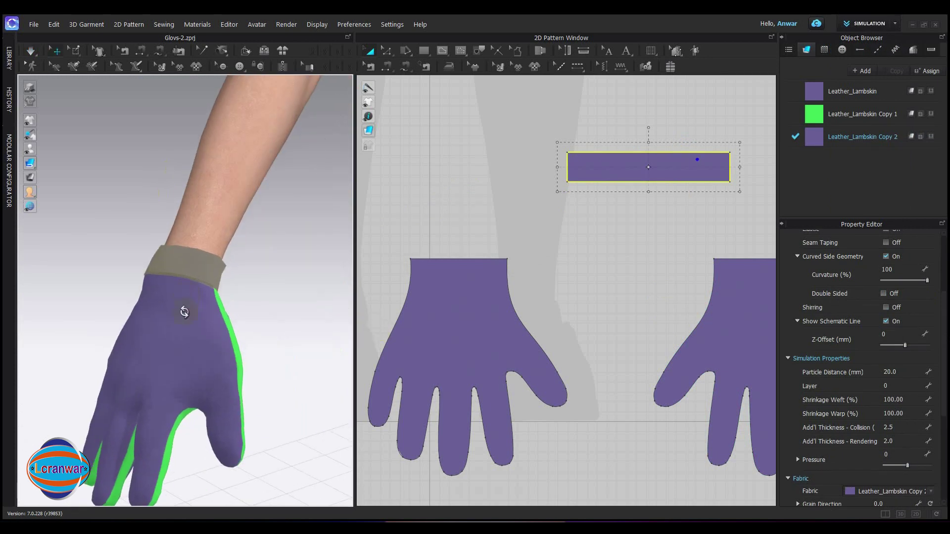
right_click_drag(185, 310, 352, 254)
left_click(432, 189)
right_click_drag(271, 242, 239, 277)
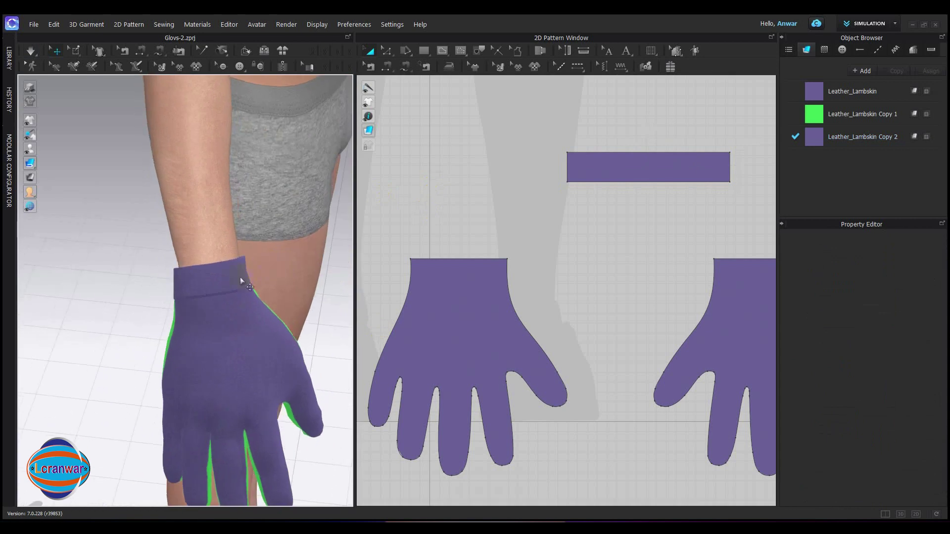
Draw a horizontal internal line about 17.09 cm long across the palm of the left hand piece, from edge to edge.
scroll(470, 213, "down", 2)
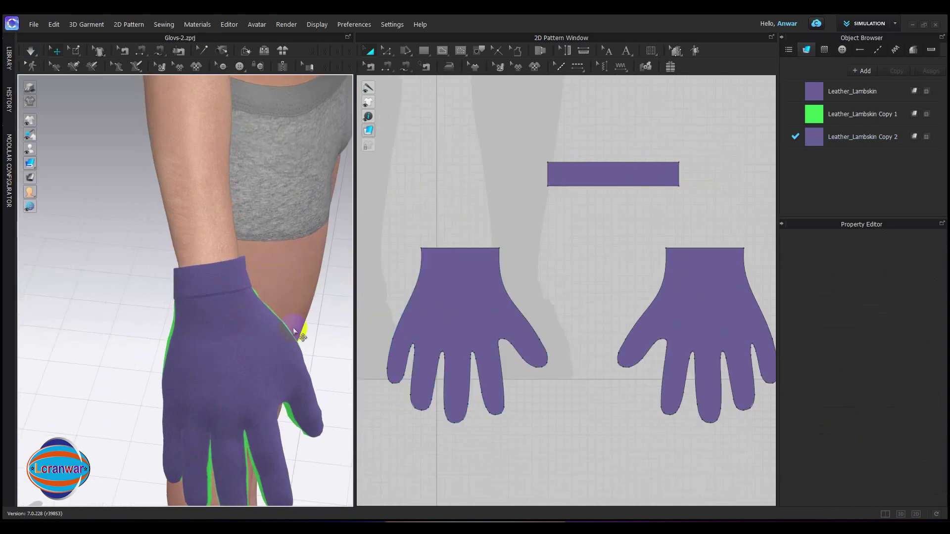
left_click(459, 302)
left_click(451, 48)
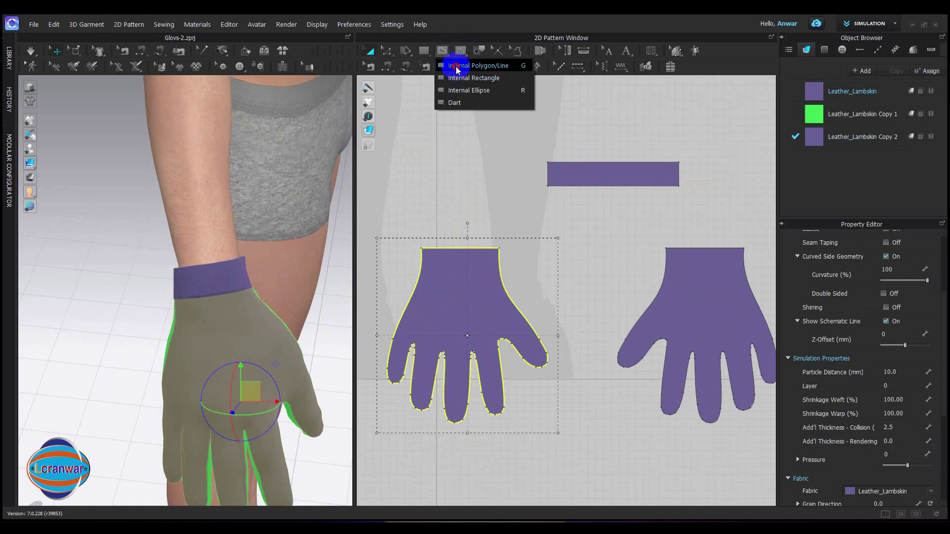
left_click(452, 64)
scroll(406, 341, "up", 2)
scroll(406, 341, "up", 1)
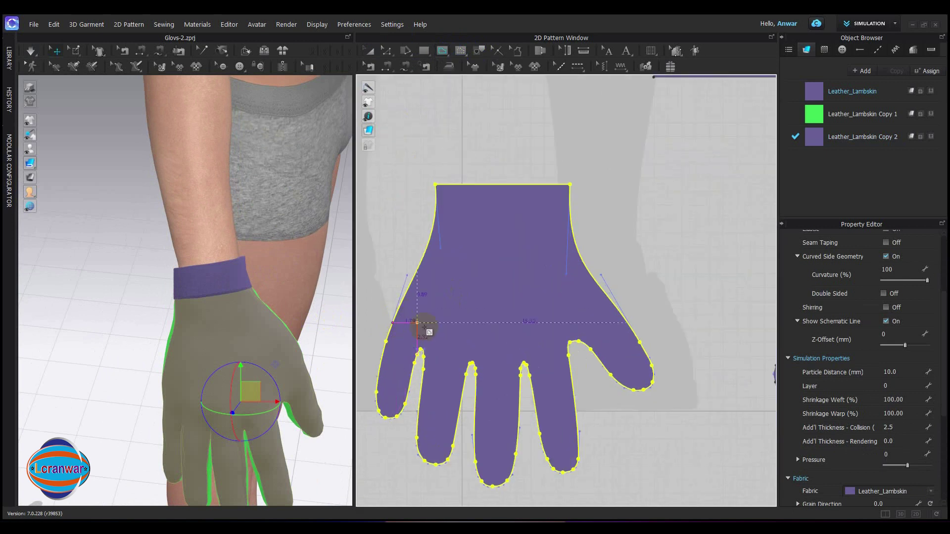
left_click(629, 325)
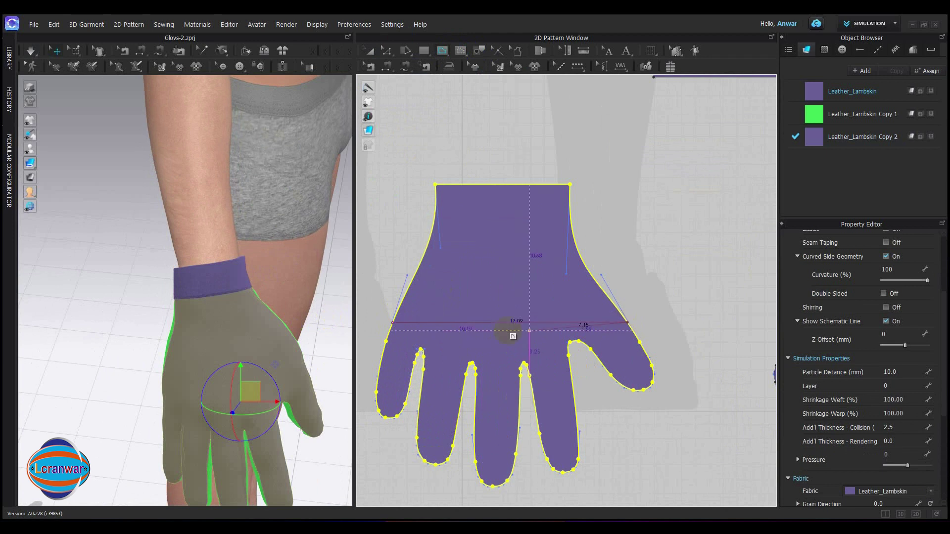
double_click(628, 324)
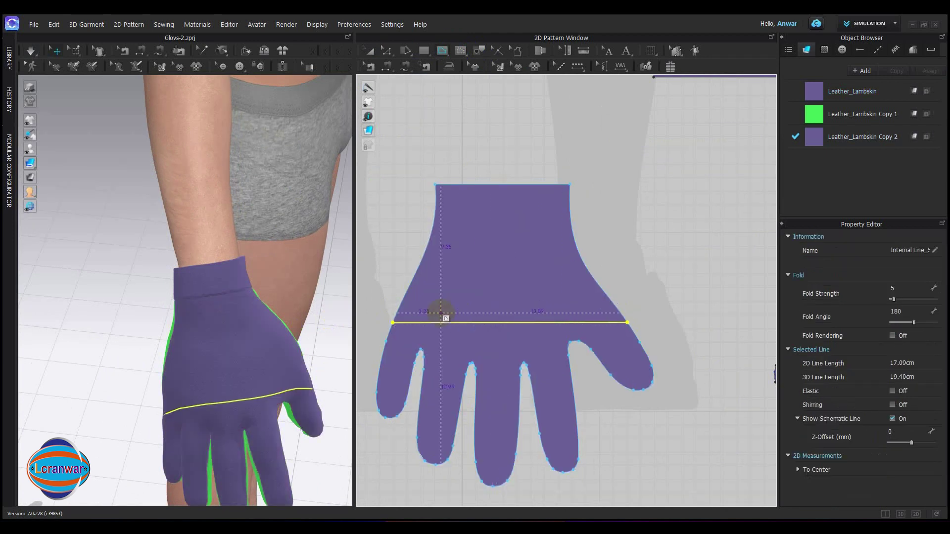
Draw a slanted internal line about 14.18 cm long above the horizontal one, rising towards the thumb-side edge of the hand piece.
left_click(396, 313)
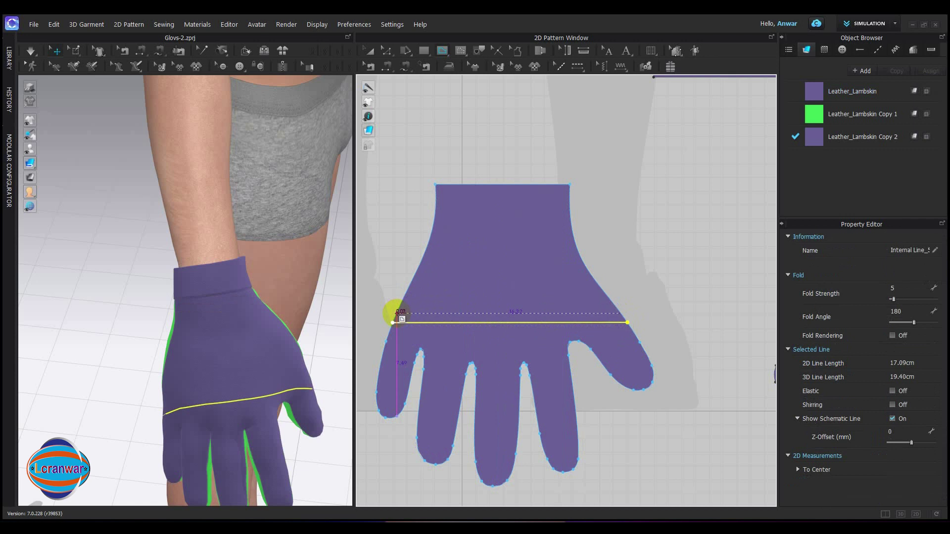
left_click(586, 265)
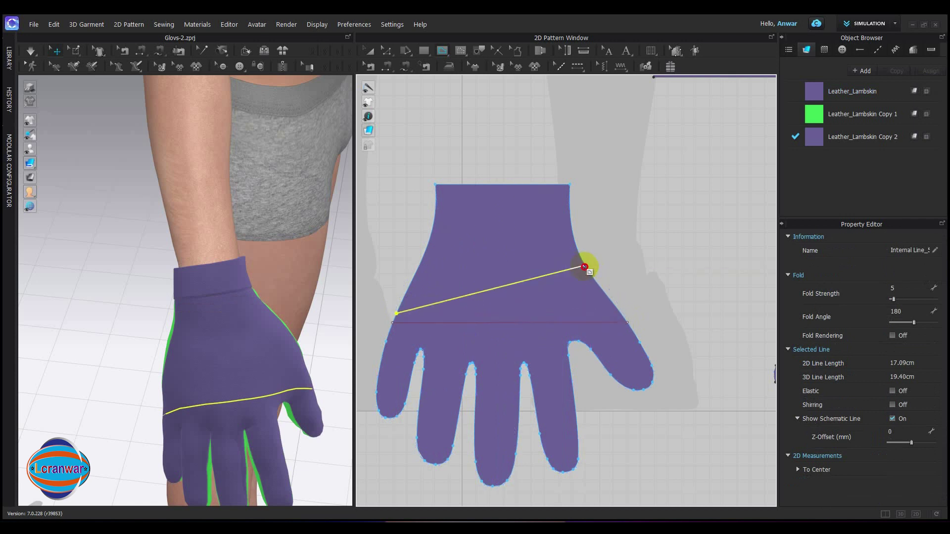
left_click(423, 51)
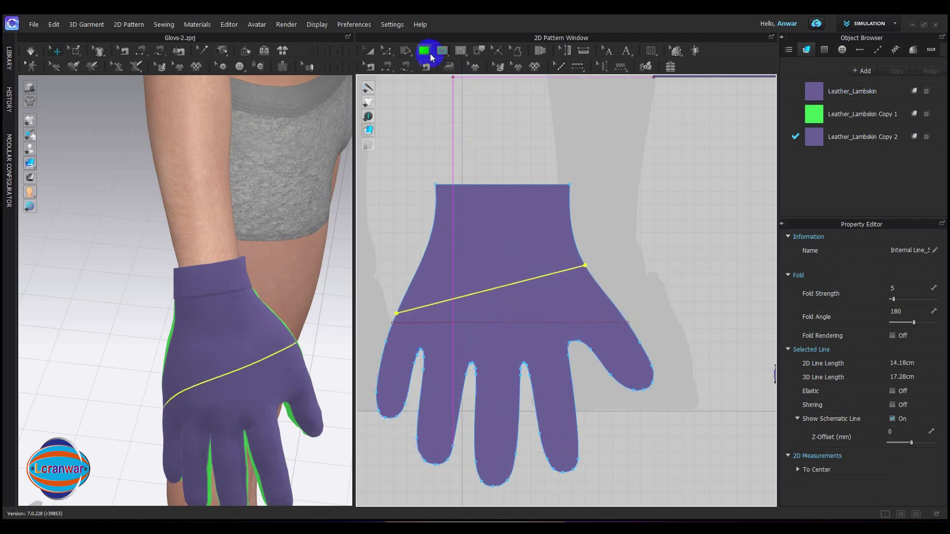
Curve the slanted internal line to about 14.56 cm and the horizontal one to about 17.15 cm with Edit Curvature.
left_click(386, 50)
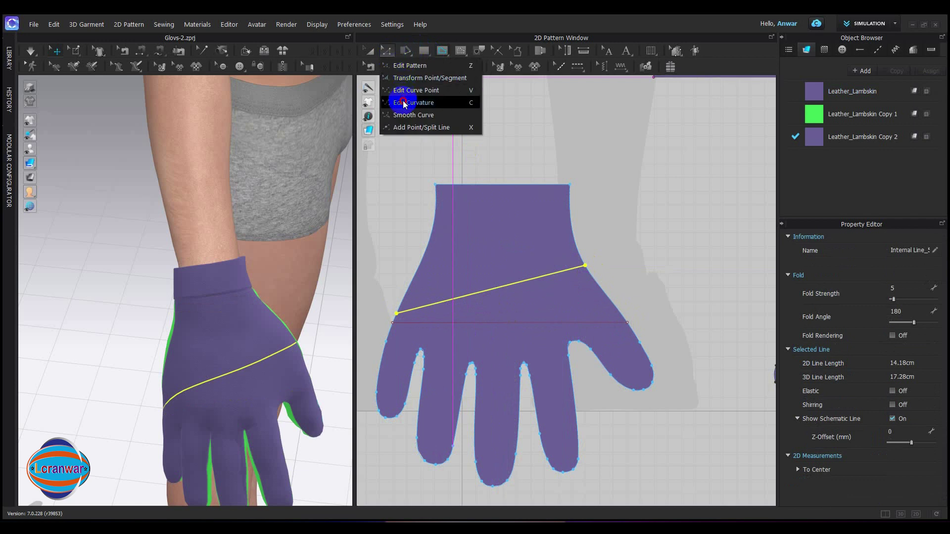
left_click(404, 104)
left_click_drag(520, 283, 539, 294)
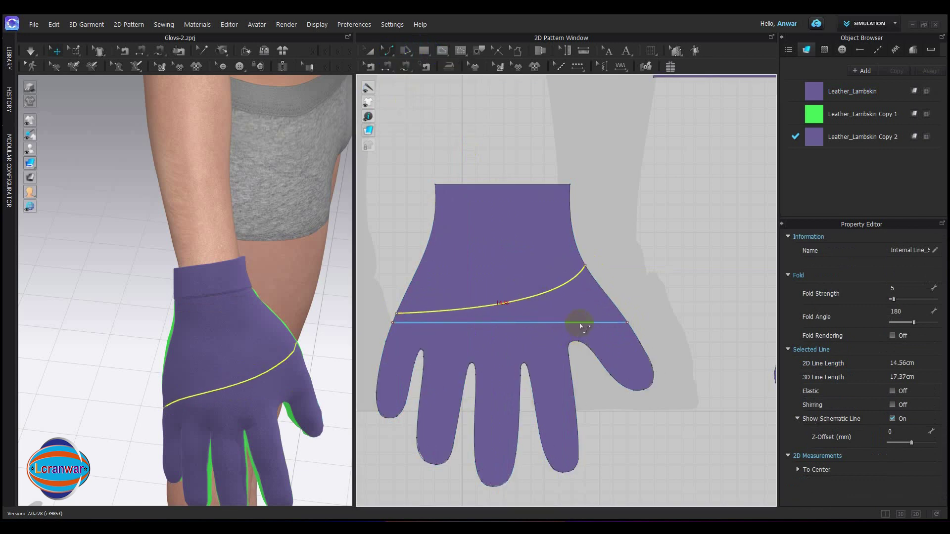
mouse_move(581, 324)
left_mouse_down()
mouse_move(557, 286)
mouse_move(567, 316)
left_mouse_up()
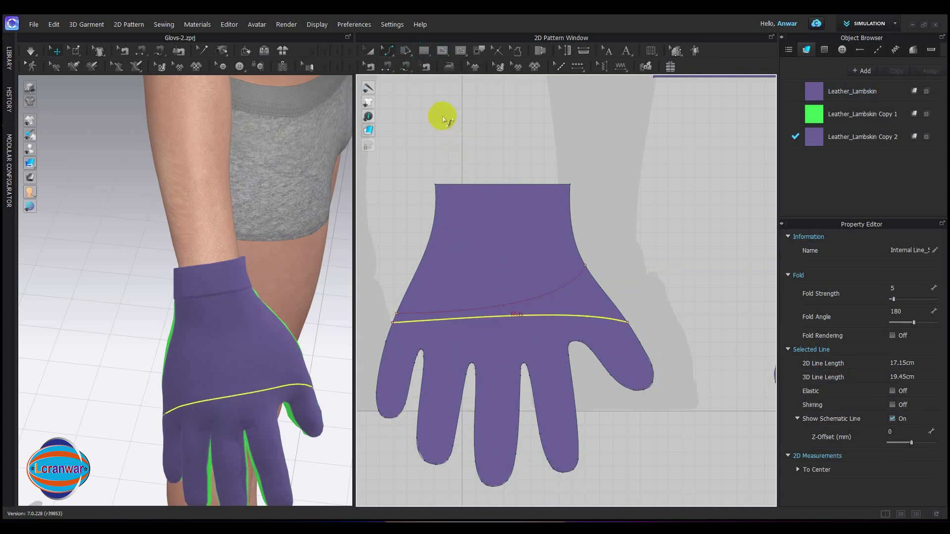
Cut the left hand piece into separate panels along both curved internal lines.
left_click(369, 51)
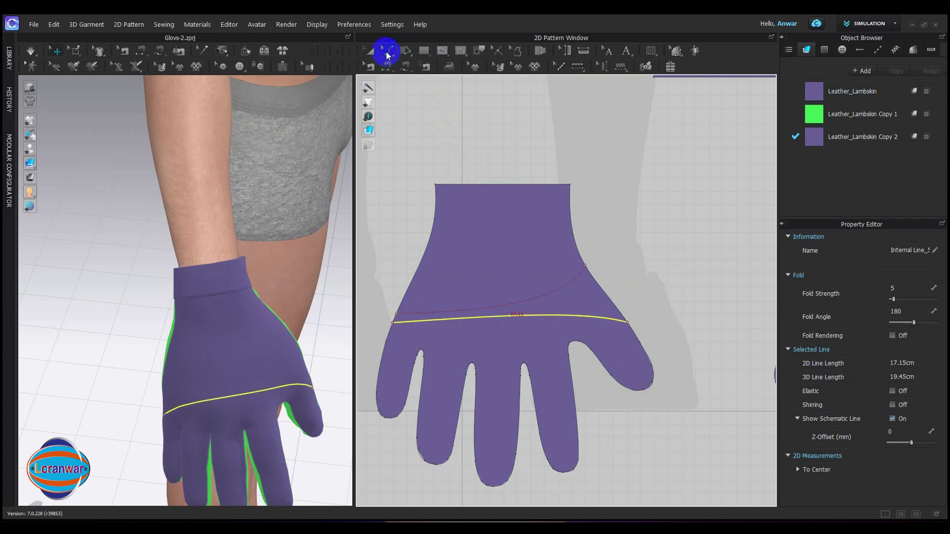
left_click(551, 287)
left_click(562, 316, "shift")
right_click(562, 317)
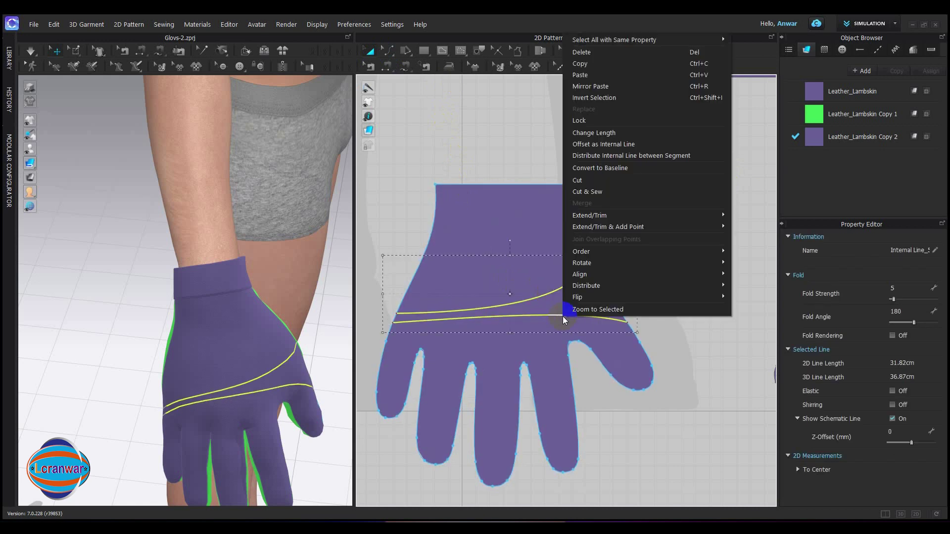
left_click(588, 182)
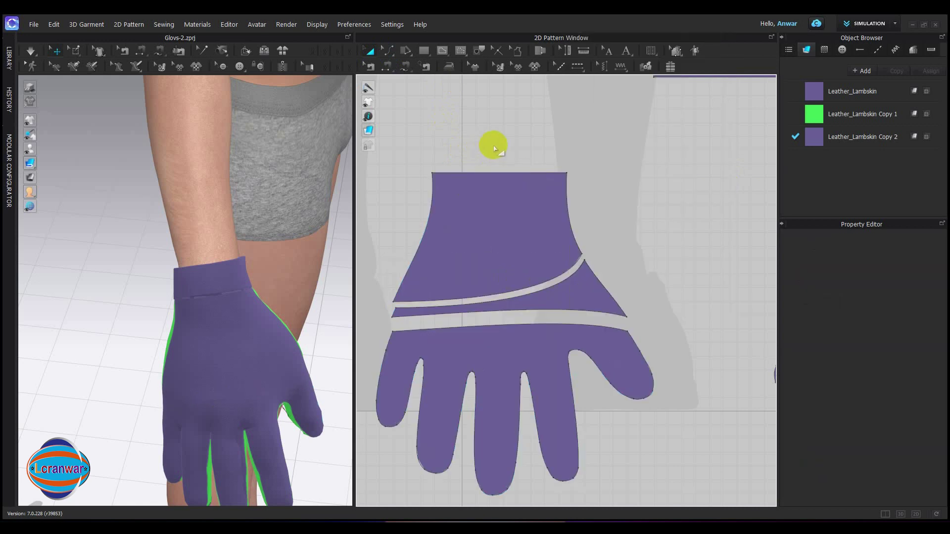
Sew the facing cut edges together at both gaps of the left hand piece and simulate the glove.
left_click(387, 68)
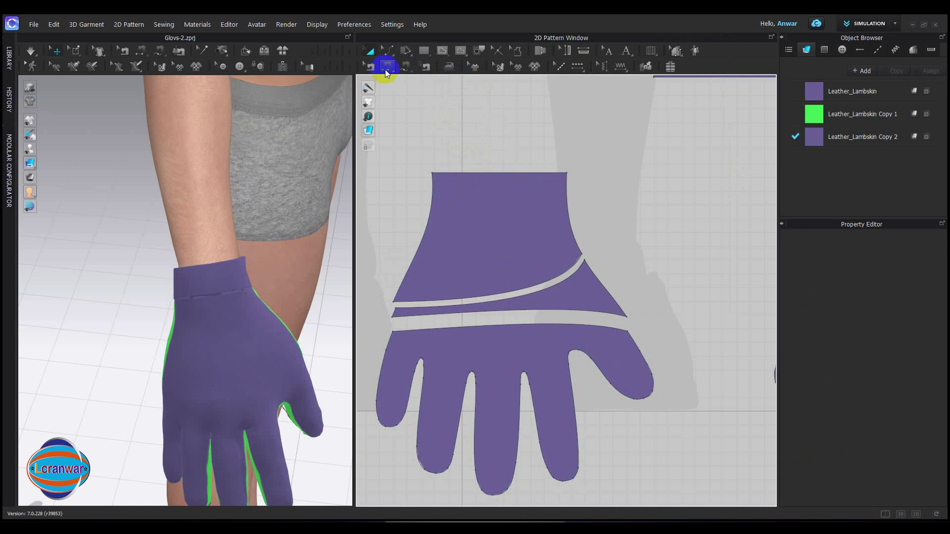
left_click(501, 294)
left_click(503, 300)
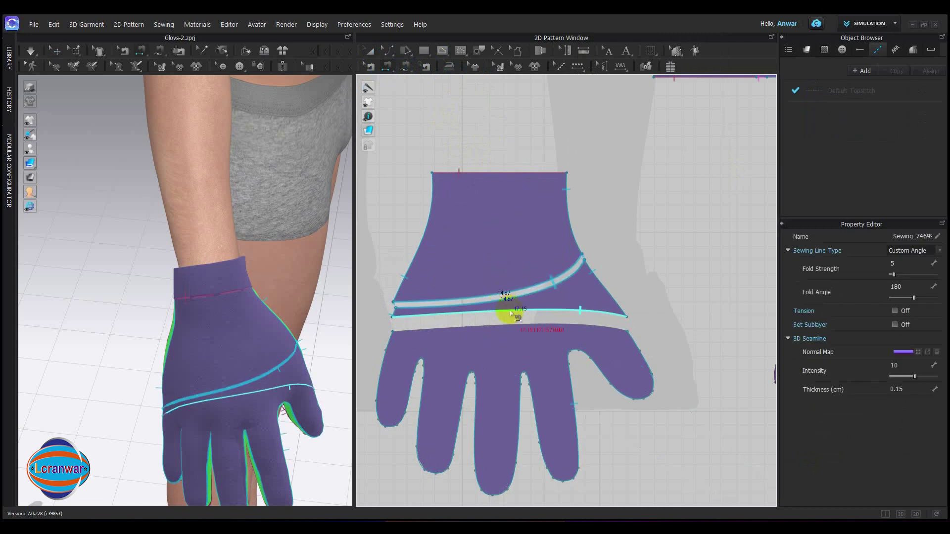
left_click(511, 314)
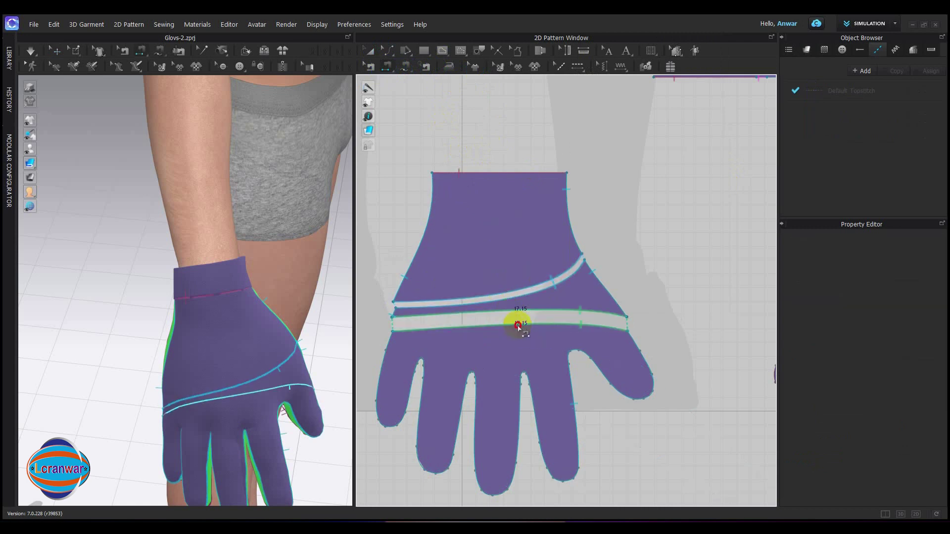
left_click(513, 326)
key("space")
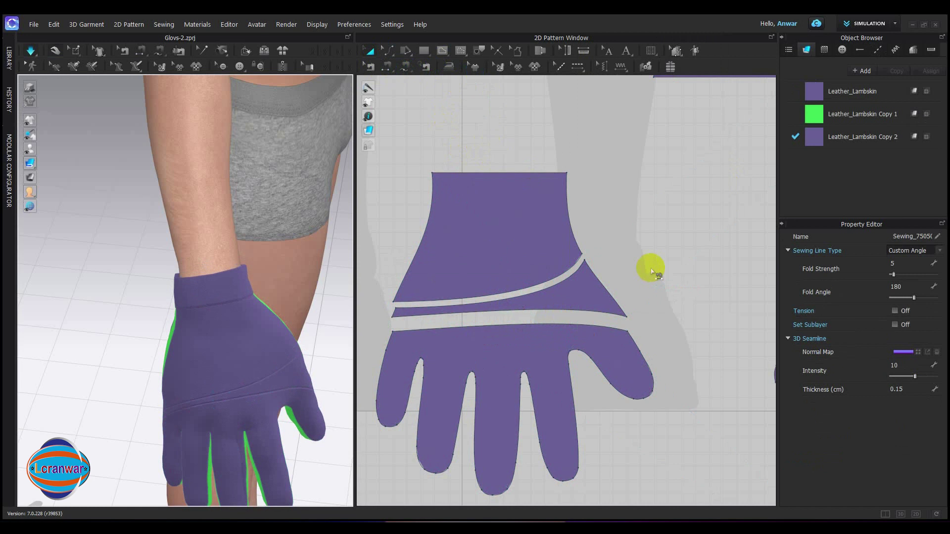
key("n")
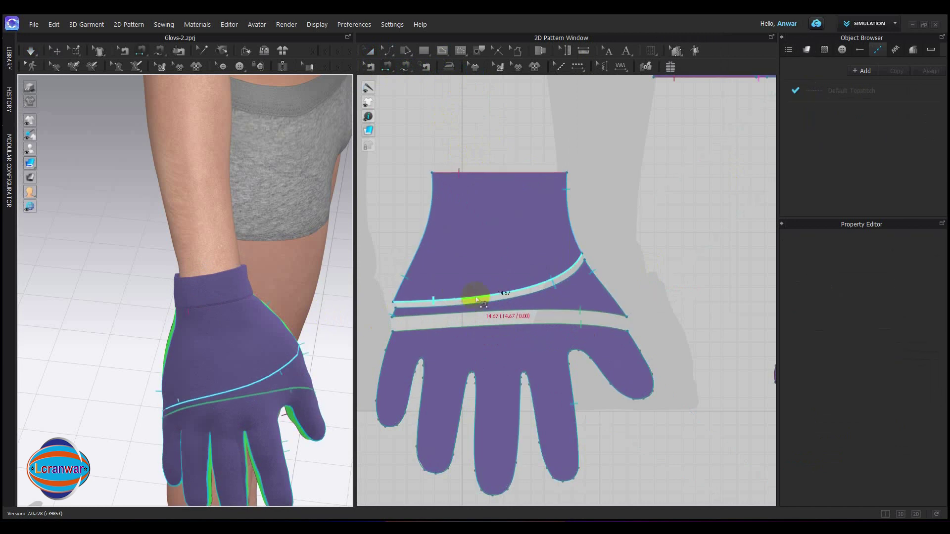
key("space")
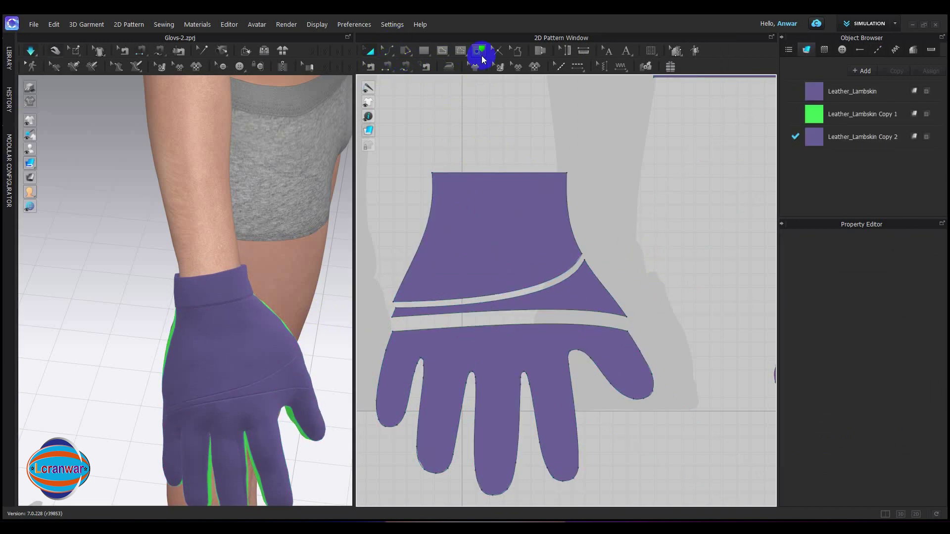
Draw a horizontal internal line about 10.60 cm long across the wrist-side panel of the left hand piece.
left_click(443, 51)
left_click(457, 67)
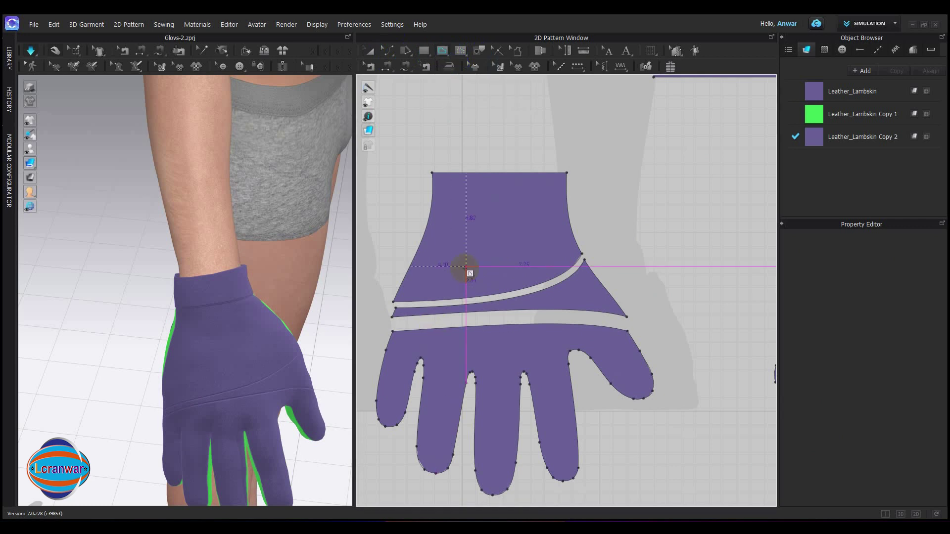
scroll(435, 250, "up", 1)
left_click(423, 231)
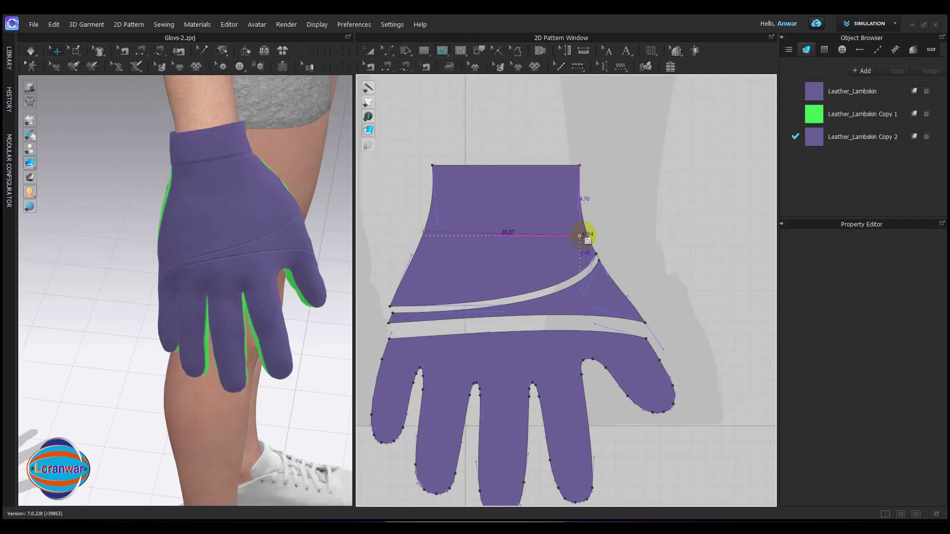
double_click(584, 231)
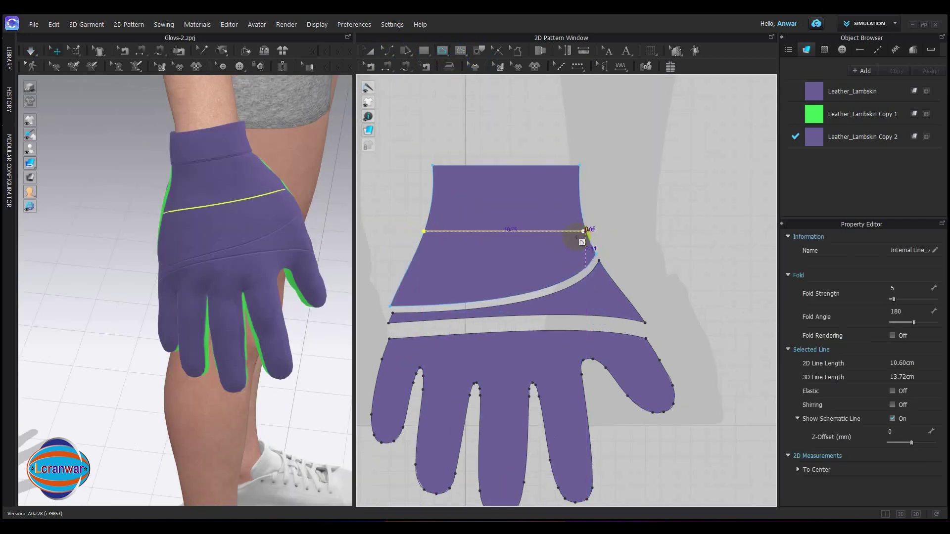
Draw a slanted internal line about 12.93 cm long below the horizontal one, rising to the panel's thumb-side edge.
left_click(400, 284)
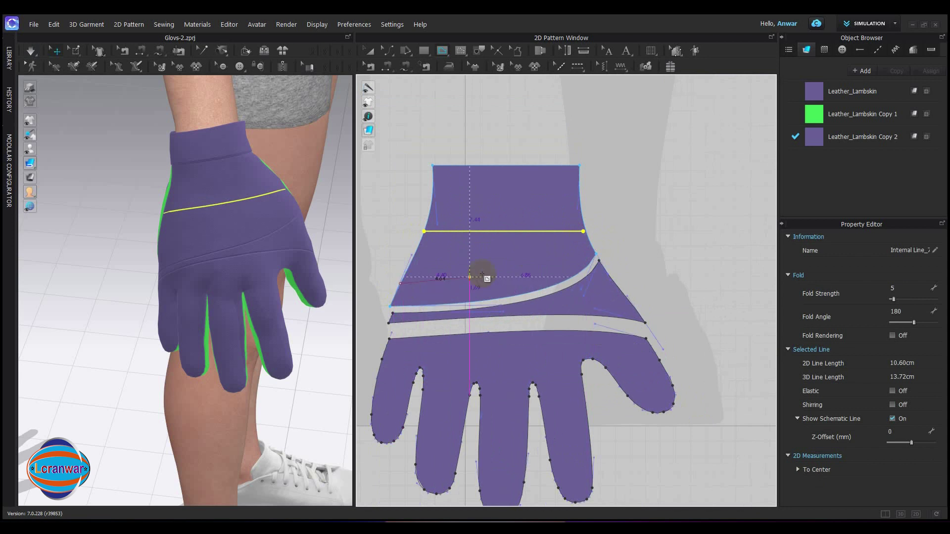
scroll(587, 242, "up", 5)
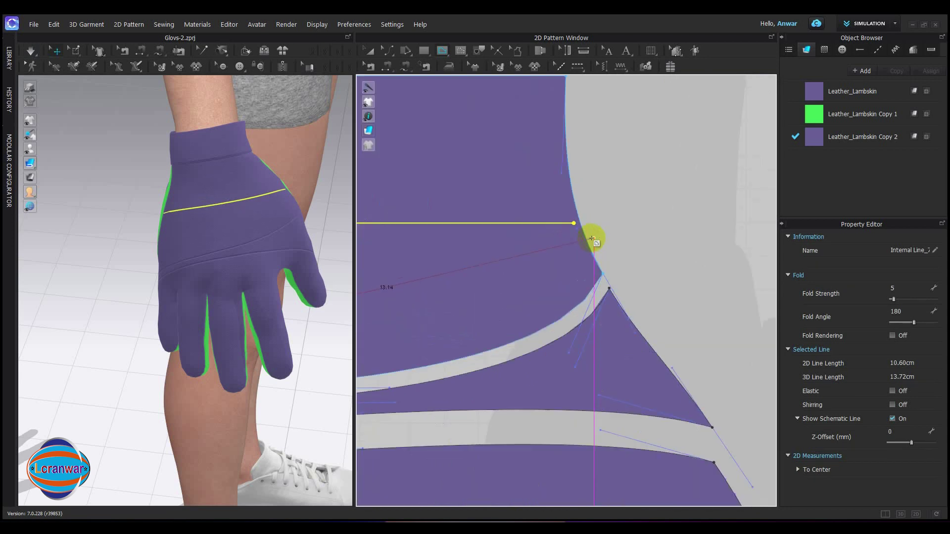
double_click(584, 243)
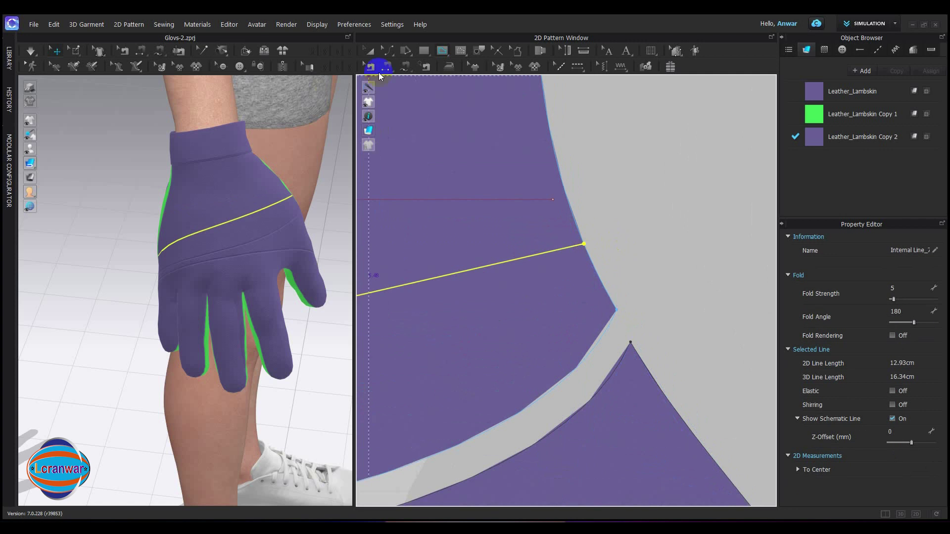
Move the thumb-side endpoint of the horizontal internal line onto the panel's edge.
left_click_drag(392, 53, 396, 66)
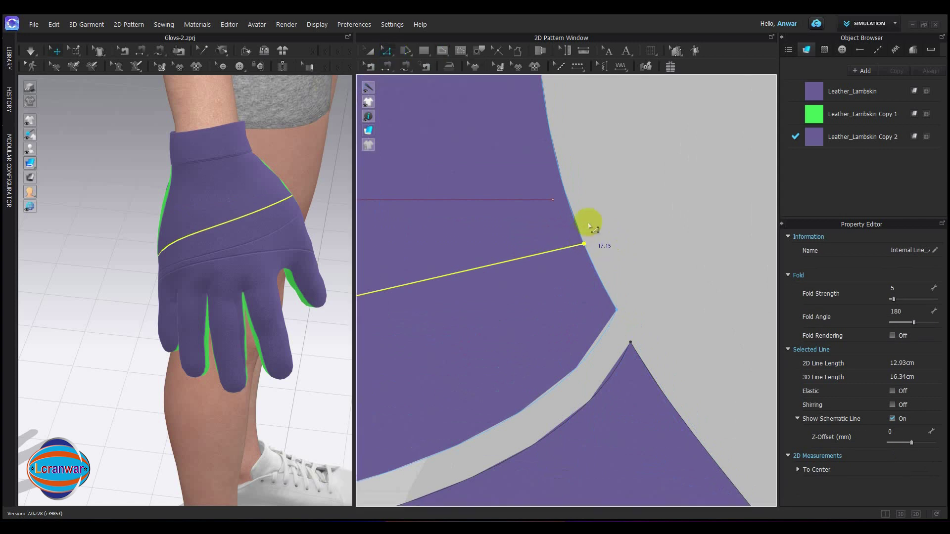
left_click_drag(554, 200, 570, 200)
scroll(586, 215, "down", 3)
scroll(589, 221, "down", 4)
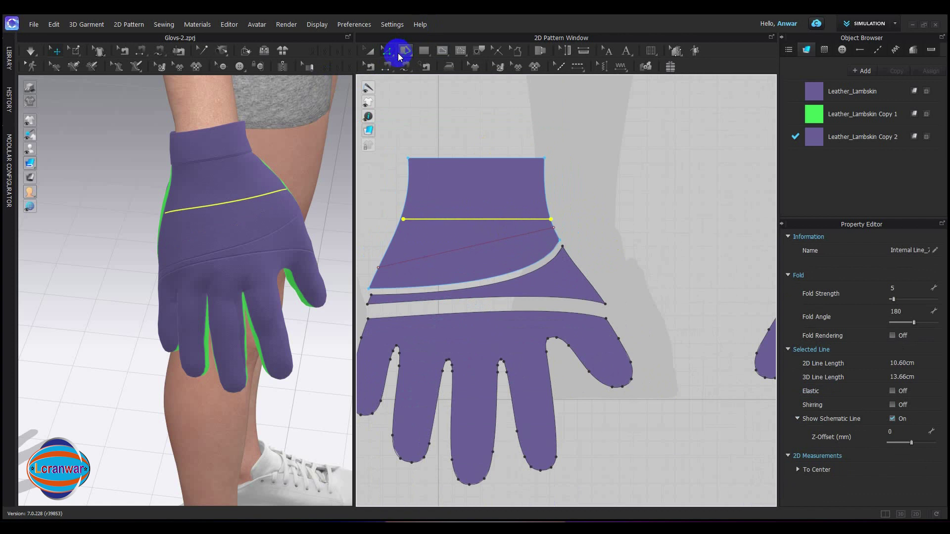
Move the little-finger-side endpoint of the horizontal internal line onto the panel's outline.
left_click(387, 52)
left_click_drag(395, 67, 402, 103)
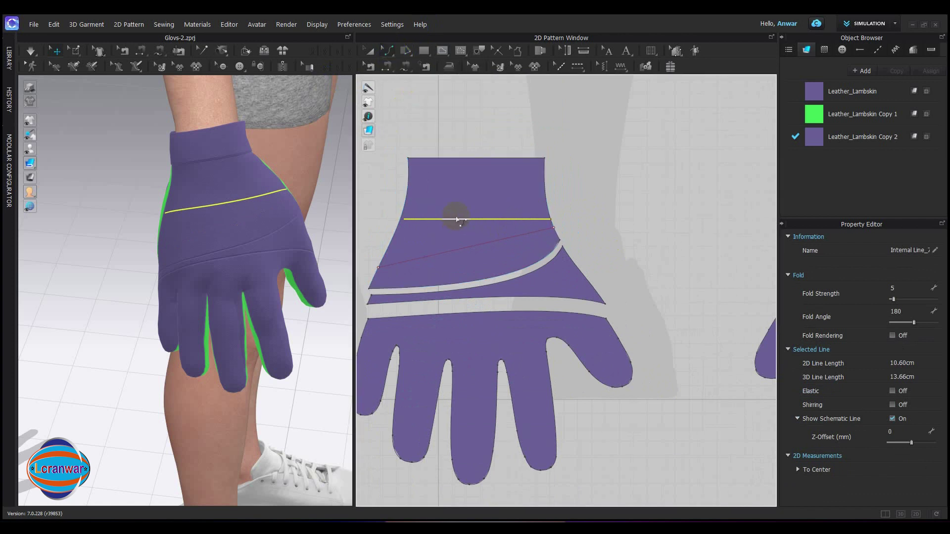
left_click(391, 53)
left_click(393, 61)
left_click(384, 198)
double_click(402, 219)
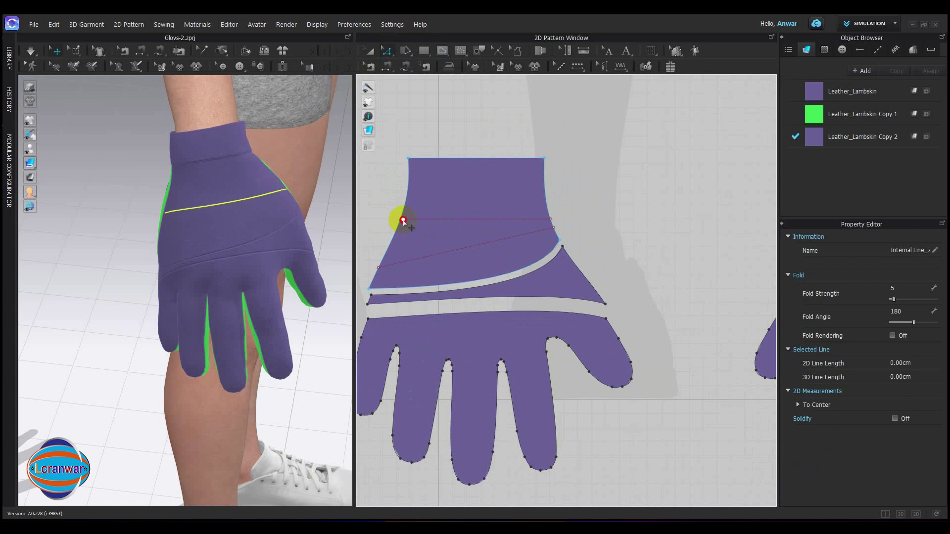
left_click_drag(400, 219, 410, 228)
scroll(380, 218, "down", 4)
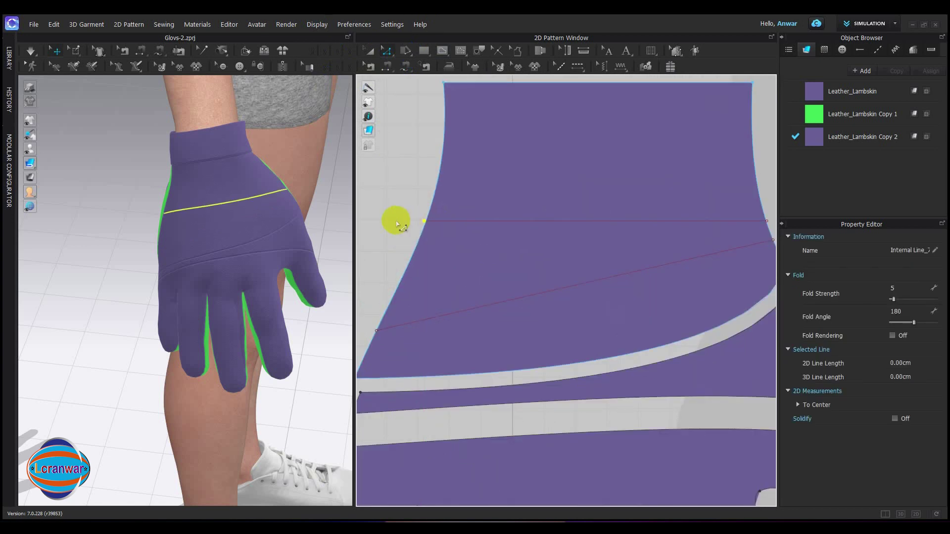
scroll(396, 218, "down", 5)
Curve the wrist-side panel's horizontal internal line downwards to about 11.05 cm, and bend the slanted line upwards.
left_click(389, 52)
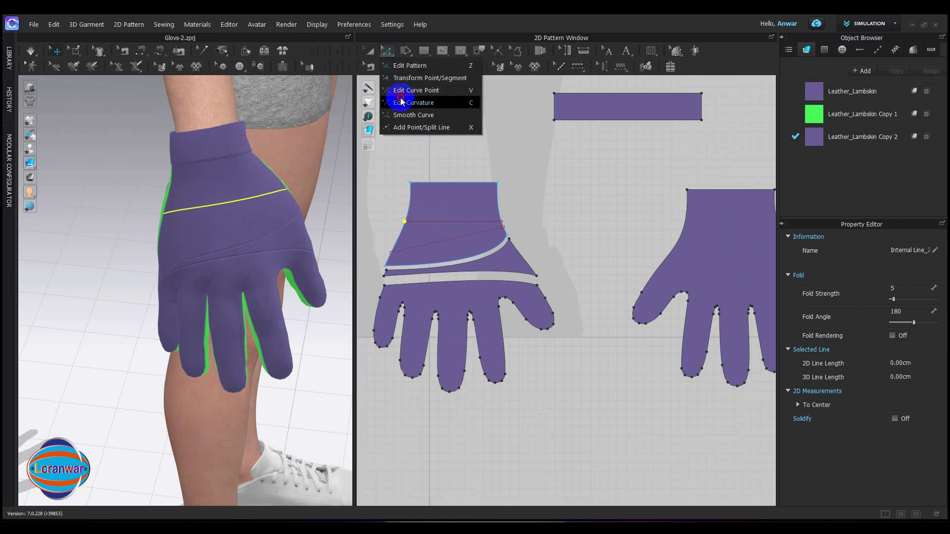
left_click(401, 114)
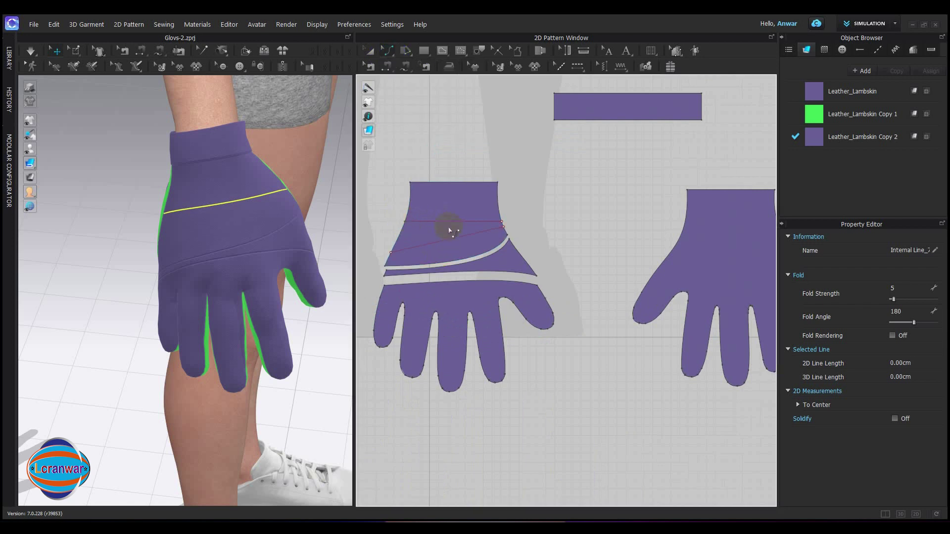
mouse_move(446, 224)
left_mouse_down()
mouse_move(447, 247)
mouse_move(436, 237)
mouse_move(451, 227)
left_mouse_up()
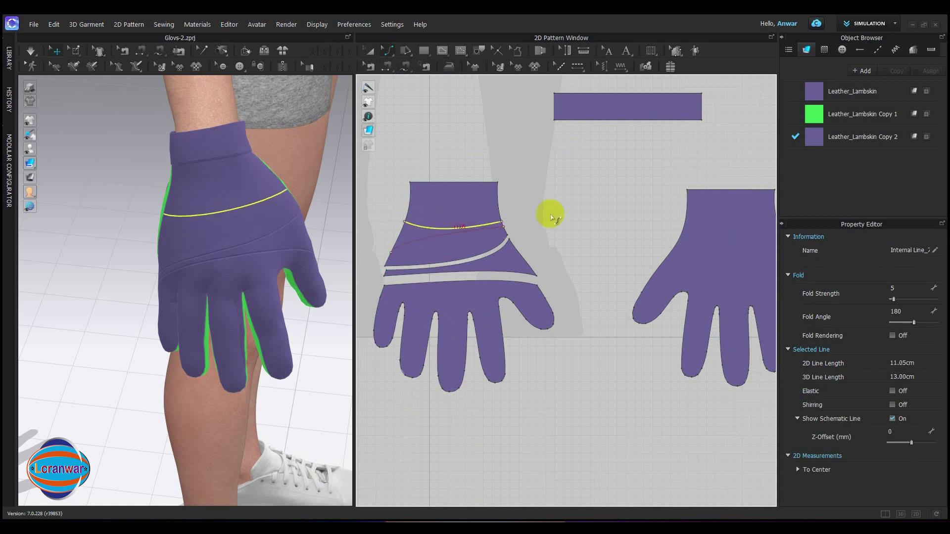
Cut the wrist-side panel along its two newly curved internal lines.
left_click(393, 56)
left_click(394, 70)
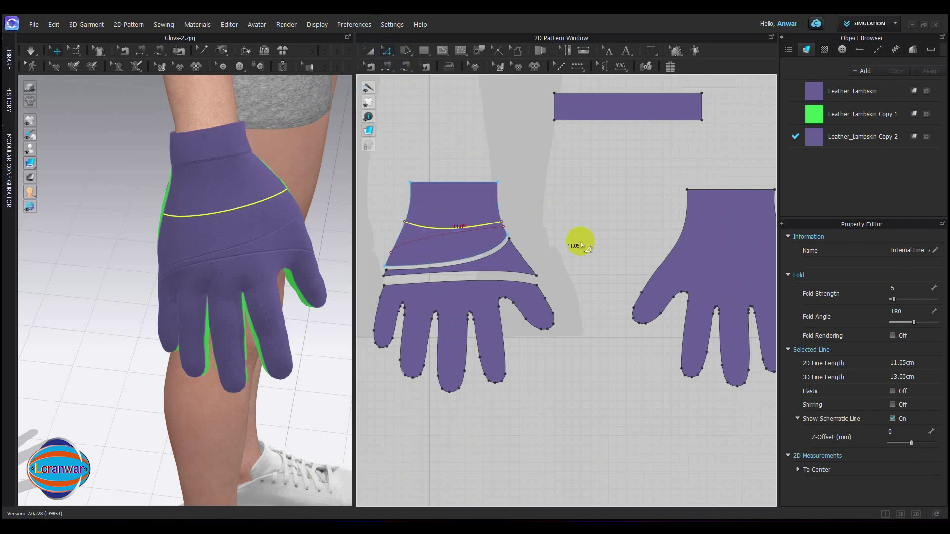
left_click(477, 227)
left_click(477, 230, "shift")
right_click(476, 229)
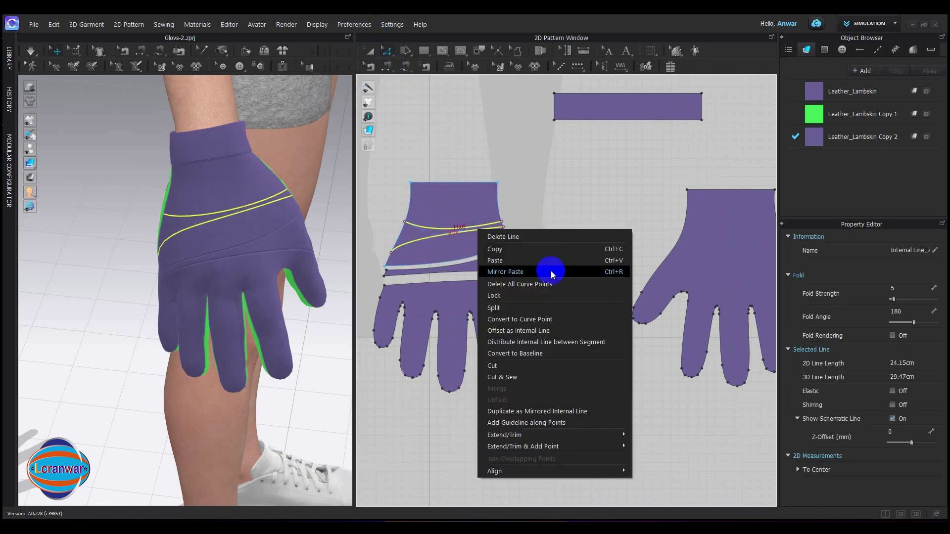
left_click(510, 366)
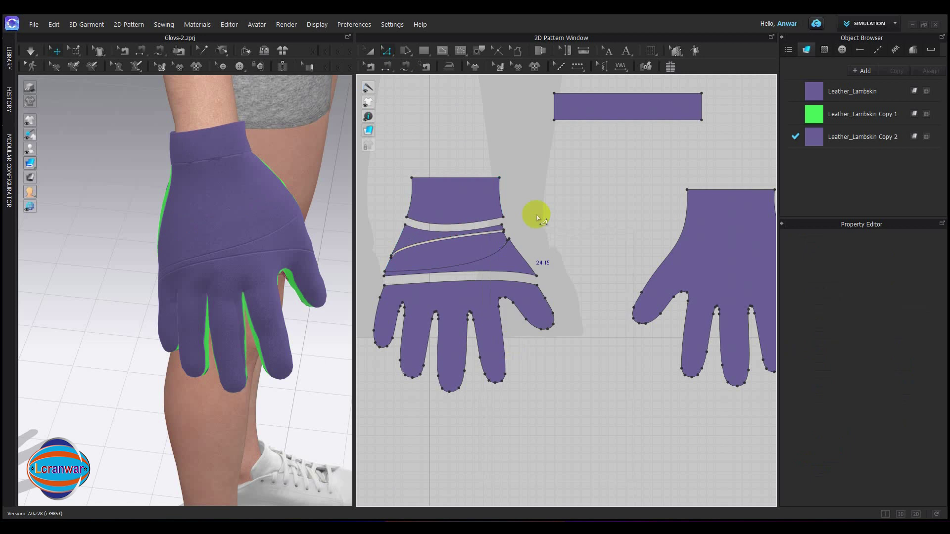
Sew the matching edges of the two new cuts in the wrist-side panel and simulate the garment.
left_click(385, 66)
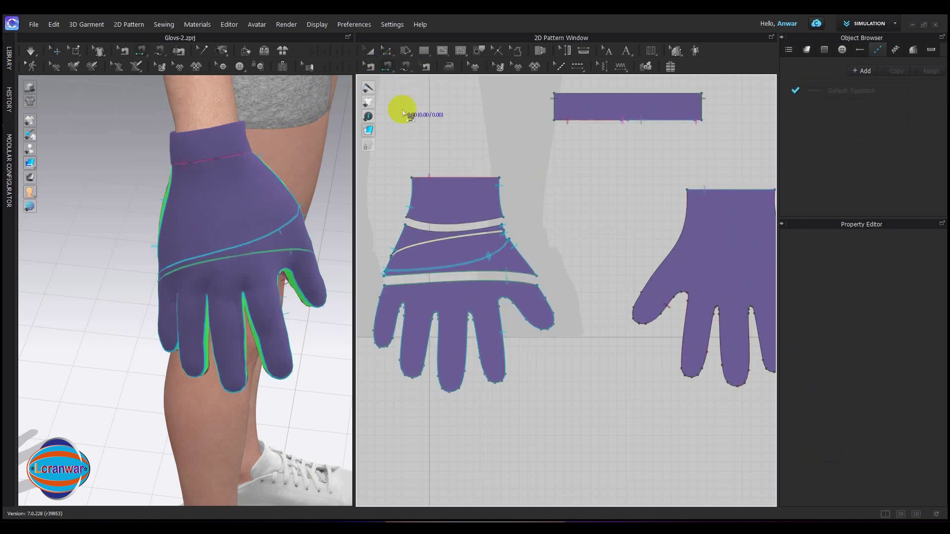
left_click(456, 224)
left_click(457, 230)
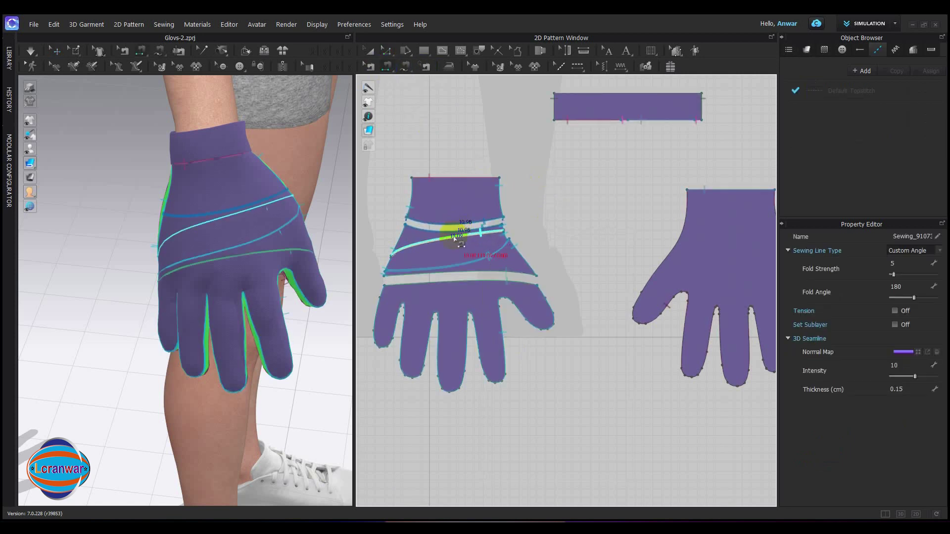
left_click(452, 237)
left_click(455, 241)
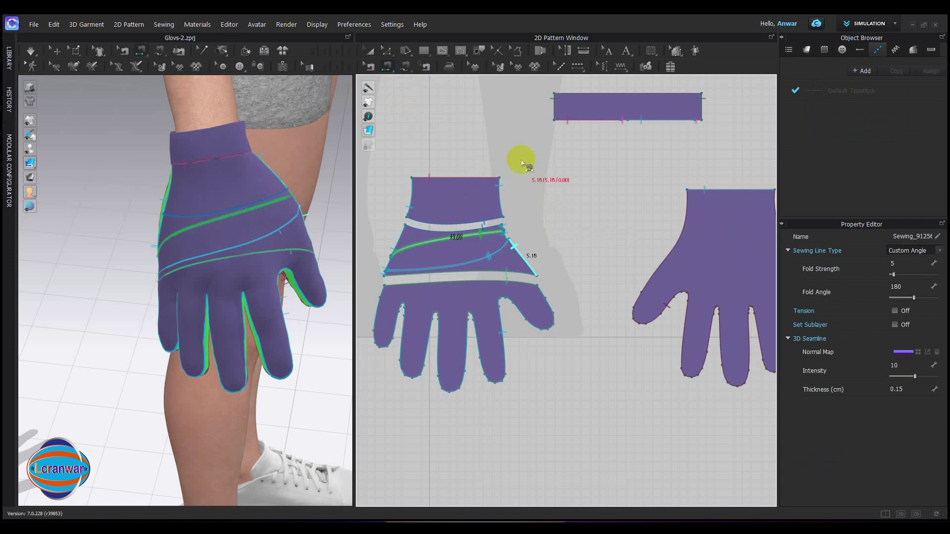
key("a")
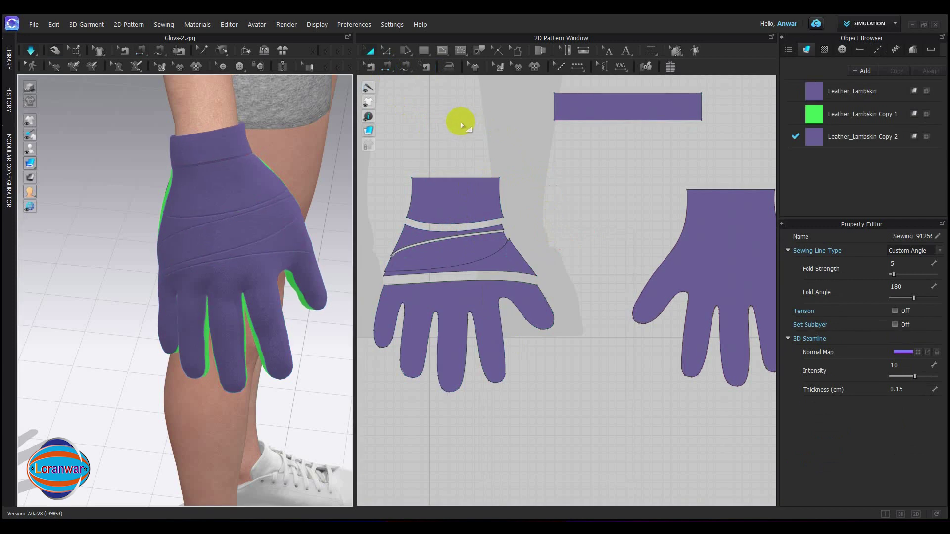
Tug the cuff and the back-of-hand panels during simulation to settle the glove on the wrist.
left_click_drag(203, 138, 199, 93)
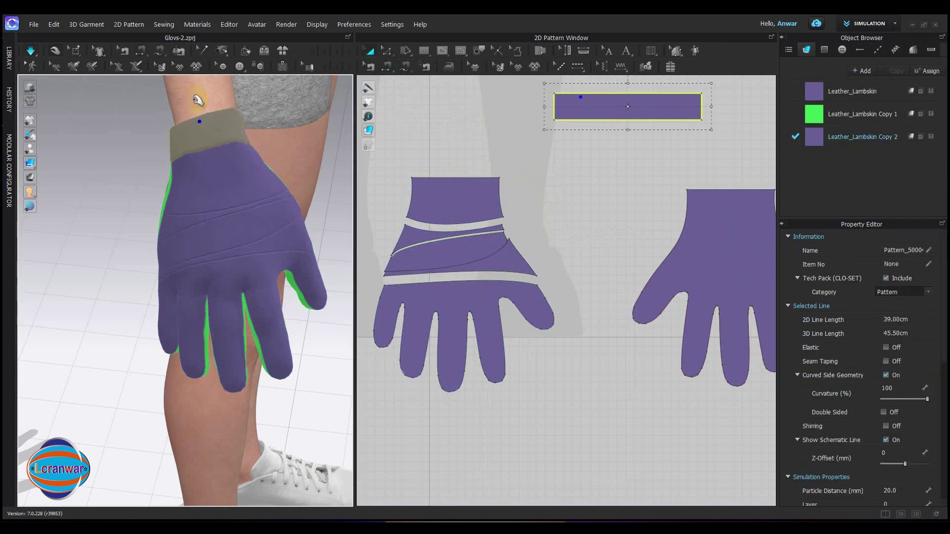
left_click_drag(224, 206, 211, 126)
left_click(263, 205)
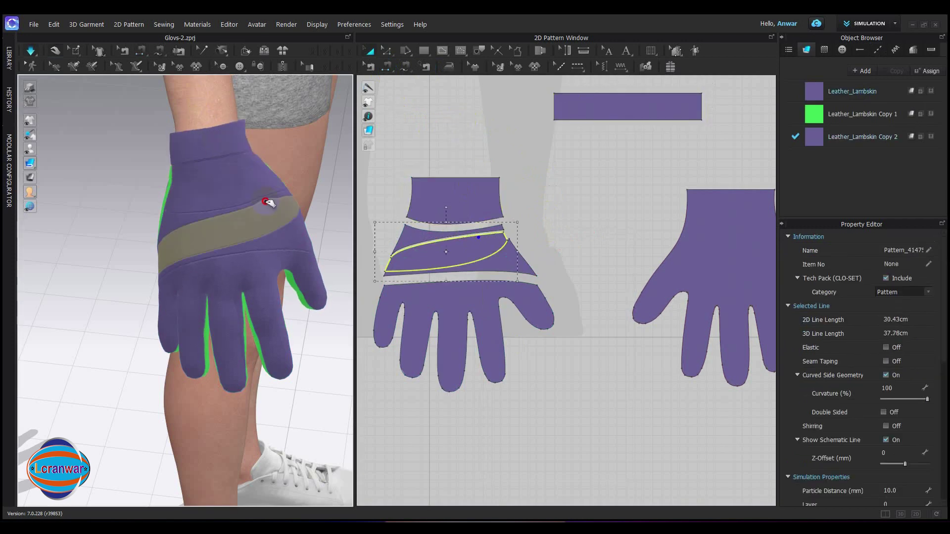
left_click(426, 134)
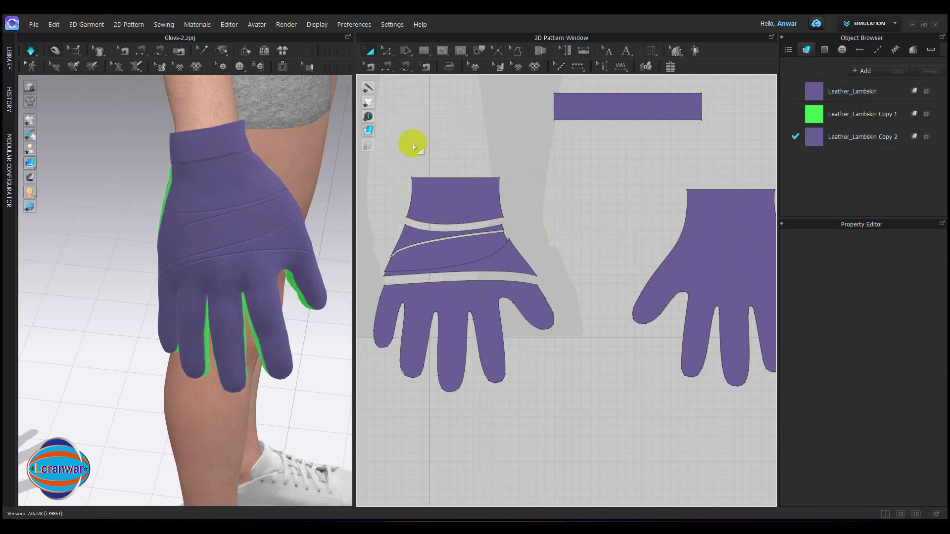
key("ctrl+z")
key("ctrl+z")
key("ctrl+z")
left_click(431, 123)
left_click(223, 167)
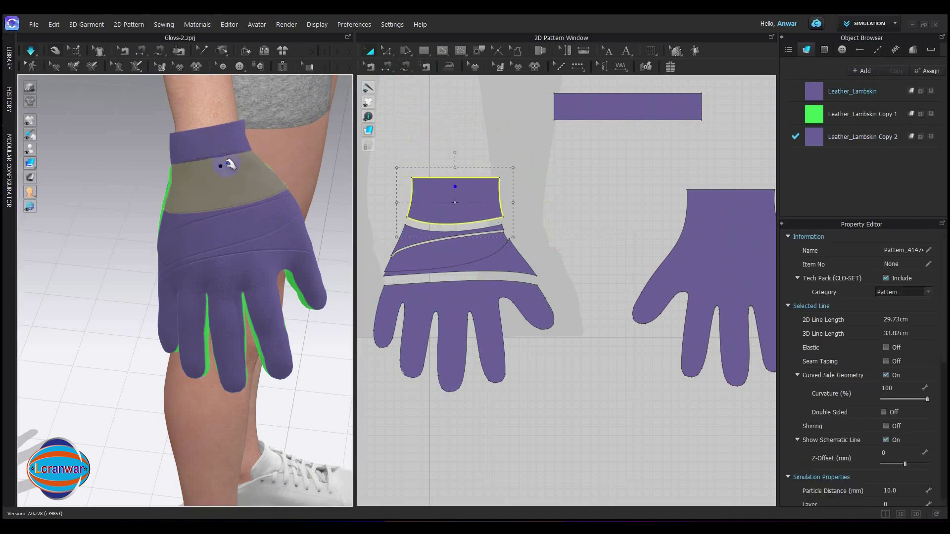
left_click(232, 147)
left_click(437, 149)
left_click(409, 52)
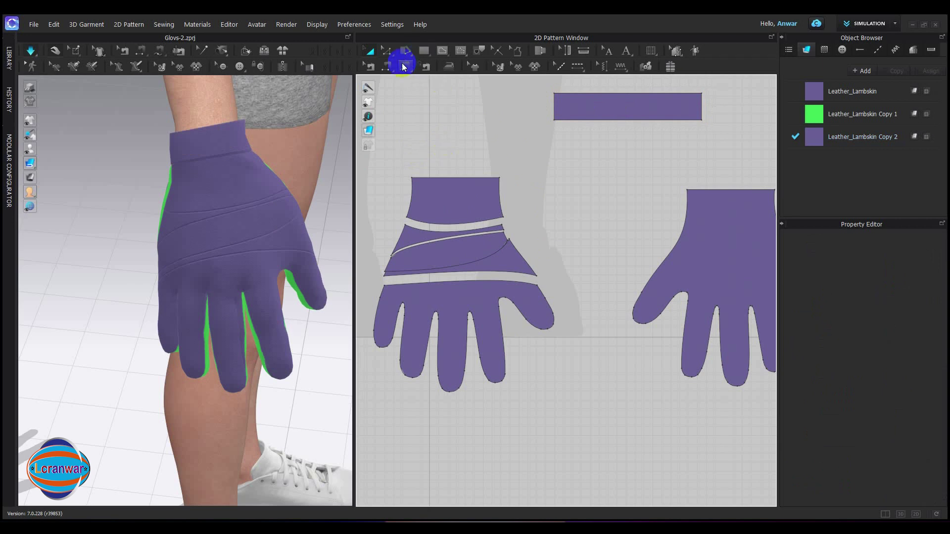
left_click(402, 64)
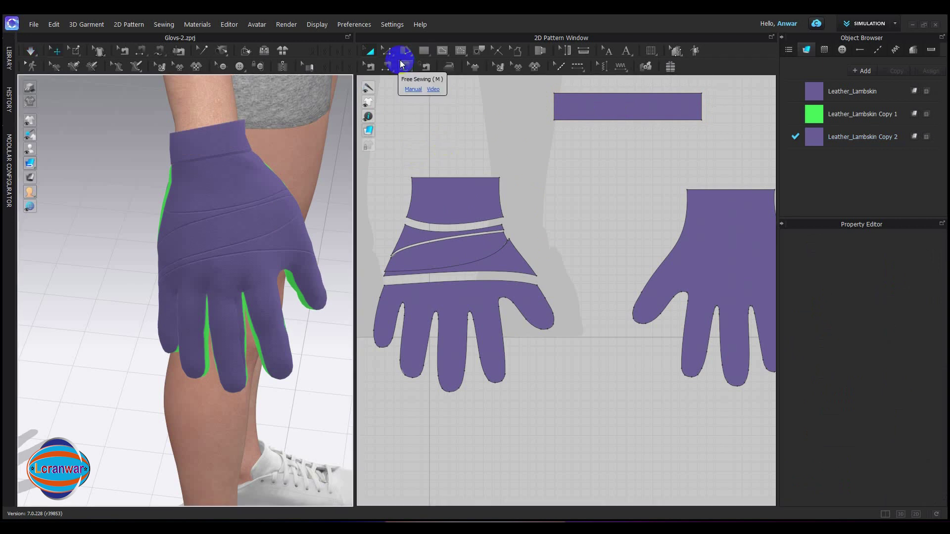
left_click(403, 65)
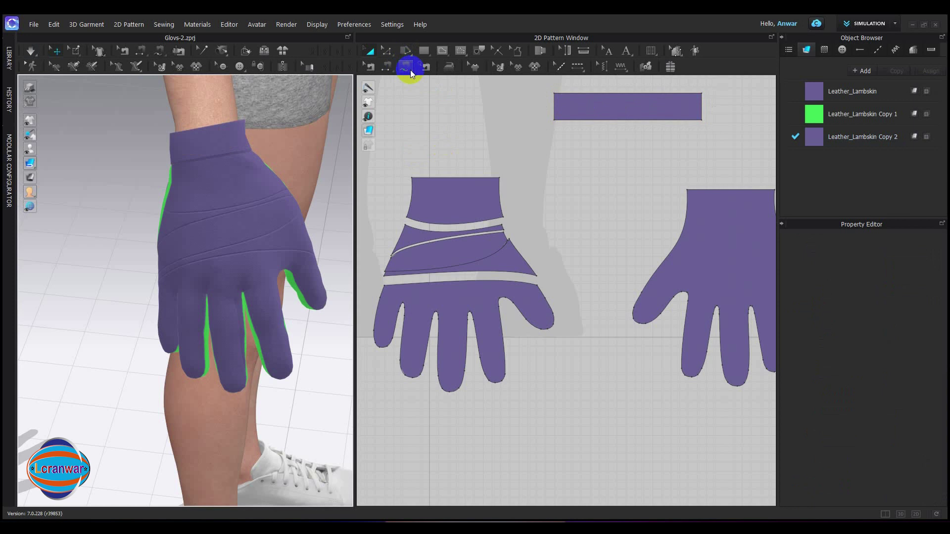
Assign the green Leather_Lambskin Copy 1 fabric to the panels directly above and below the slanted middle band on the glove back.
left_click(820, 117)
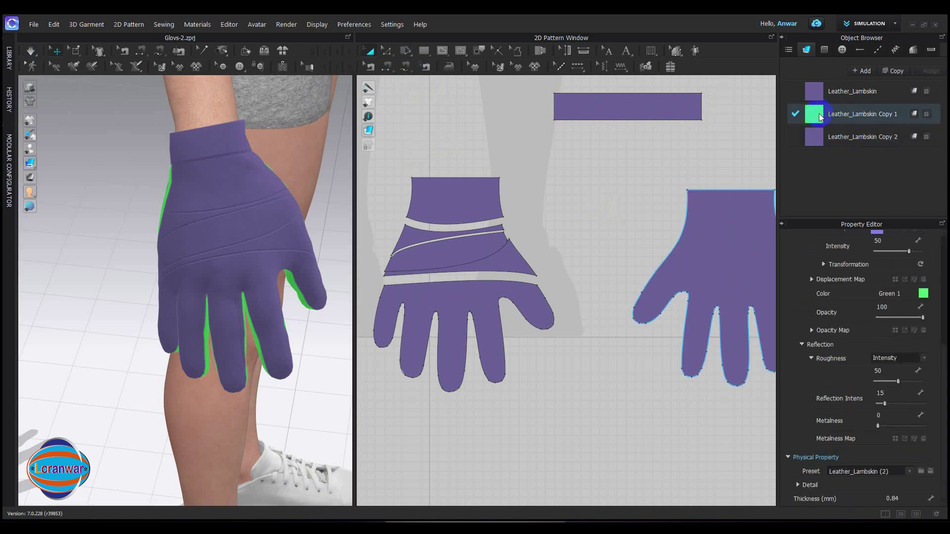
left_click(512, 260)
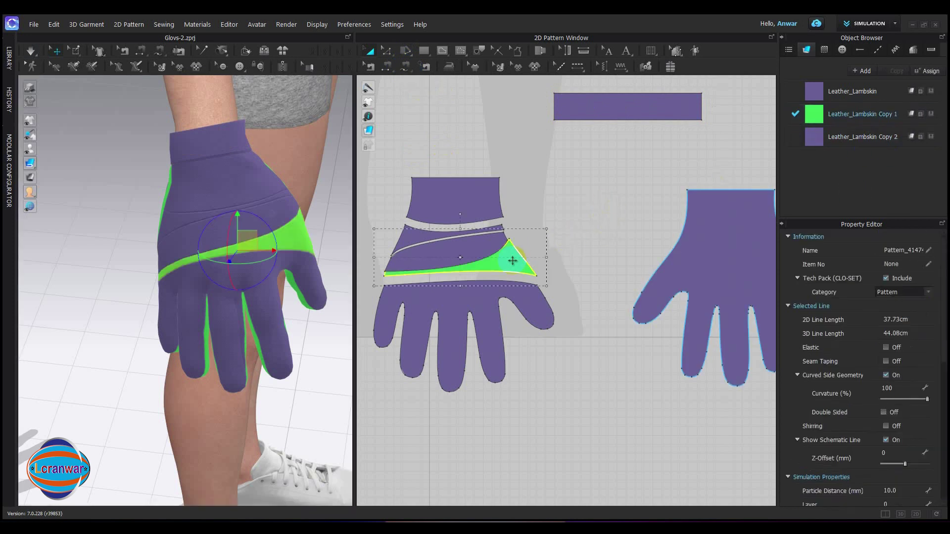
left_click(615, 212)
left_click(648, 222)
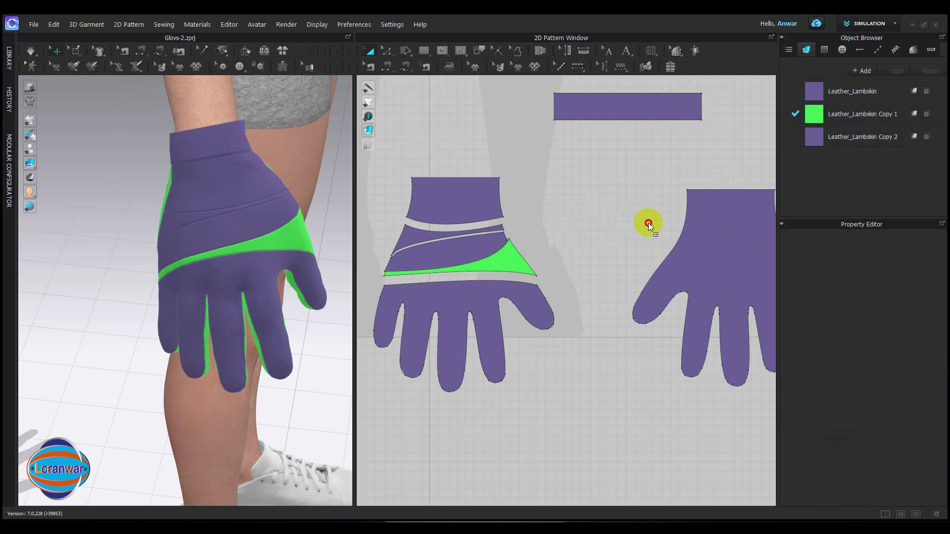
left_click(422, 238)
left_click(630, 191)
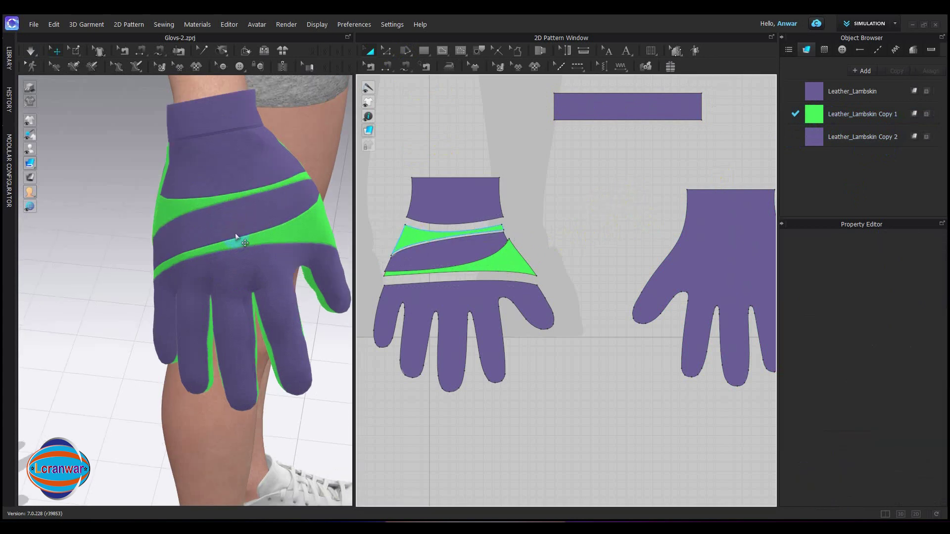
right_click_drag(227, 231, 195, 206)
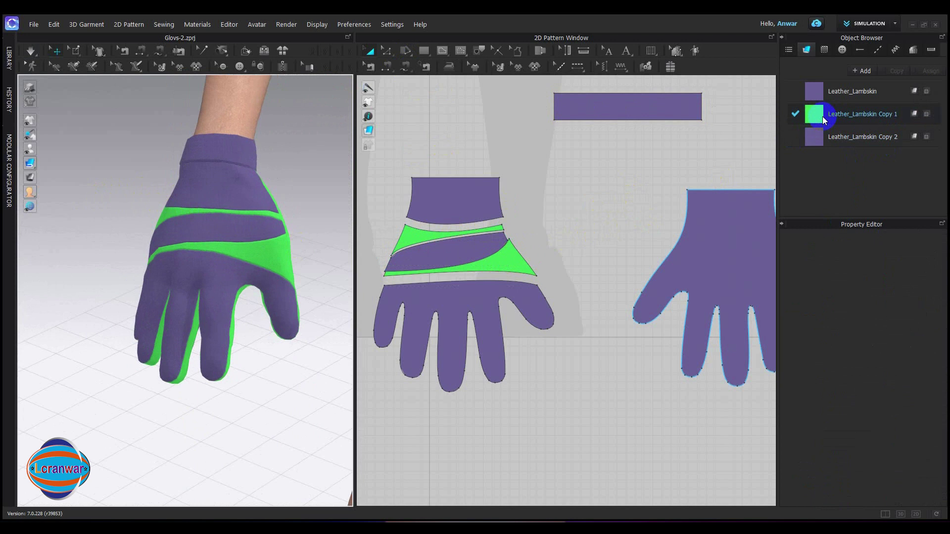
Duplicate the green Leather_Lambskin Copy 1 fabric and assign the new copy to the panels above and below the slanted middle band.
left_click(822, 116)
left_click(894, 71)
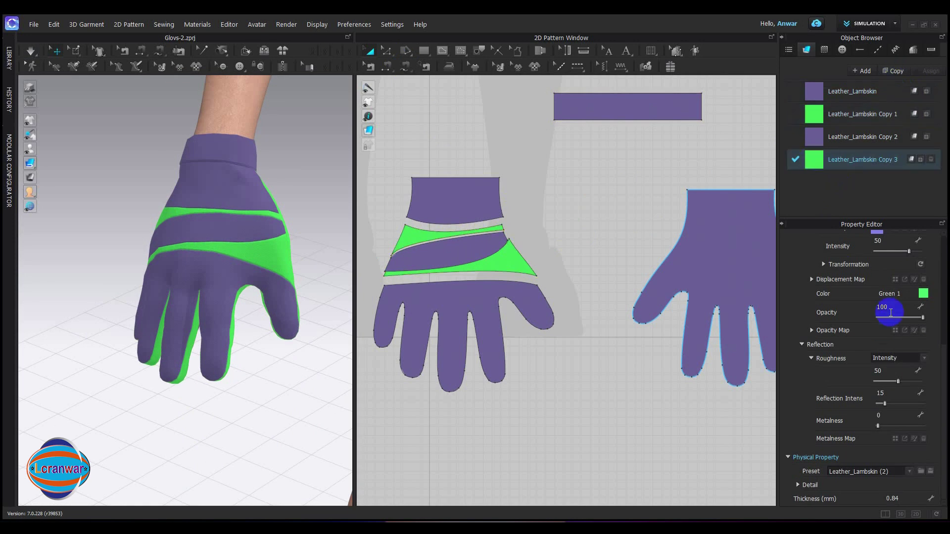
left_click_drag(827, 166, 497, 263)
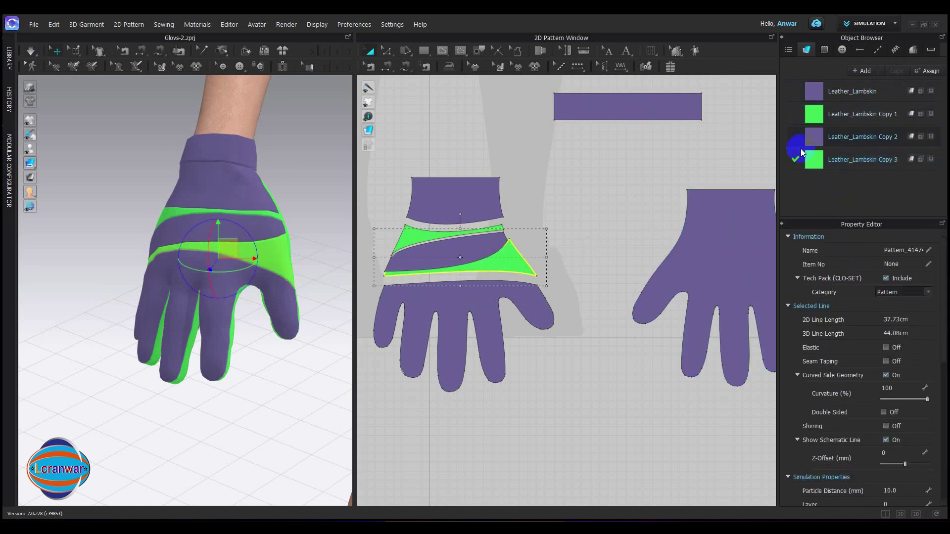
left_click_drag(420, 236, 419, 237)
left_click(590, 205)
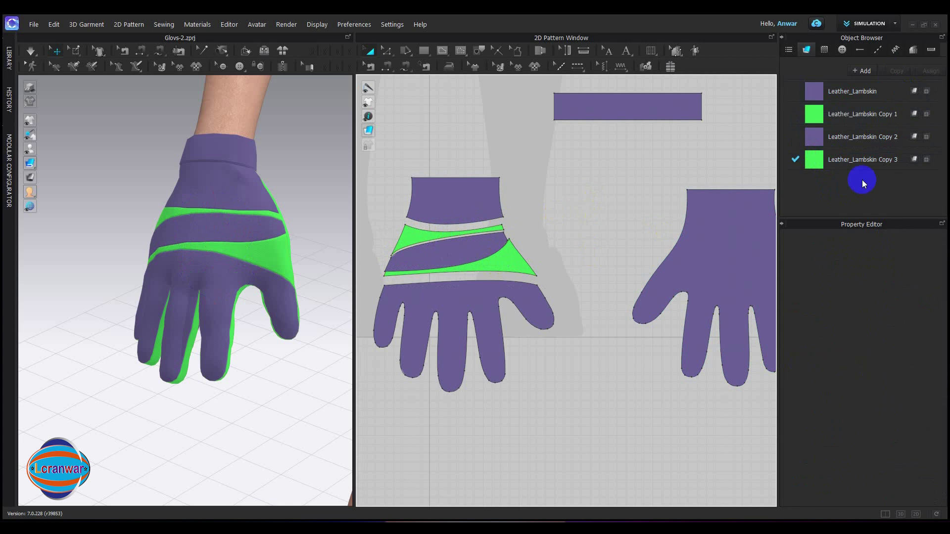
left_click(818, 161)
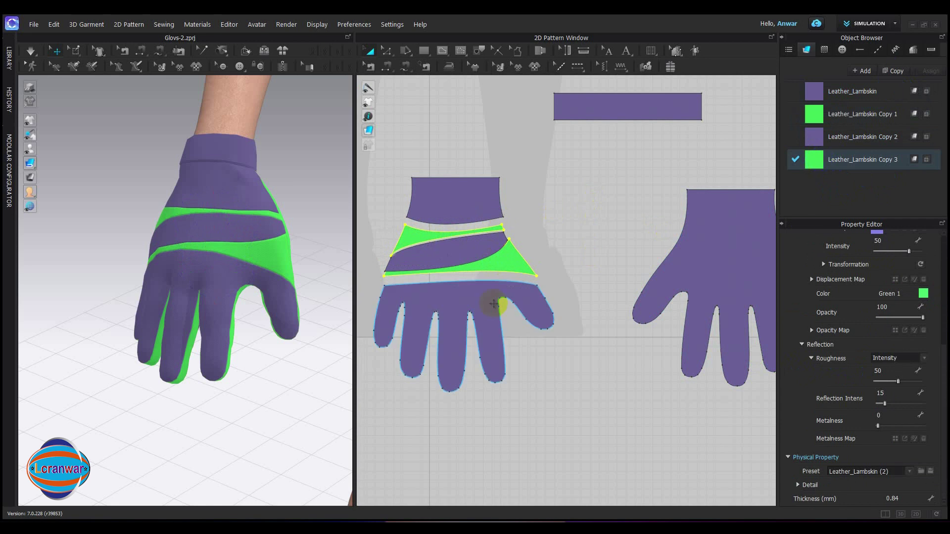
right_click_drag(309, 291, 353, 284)
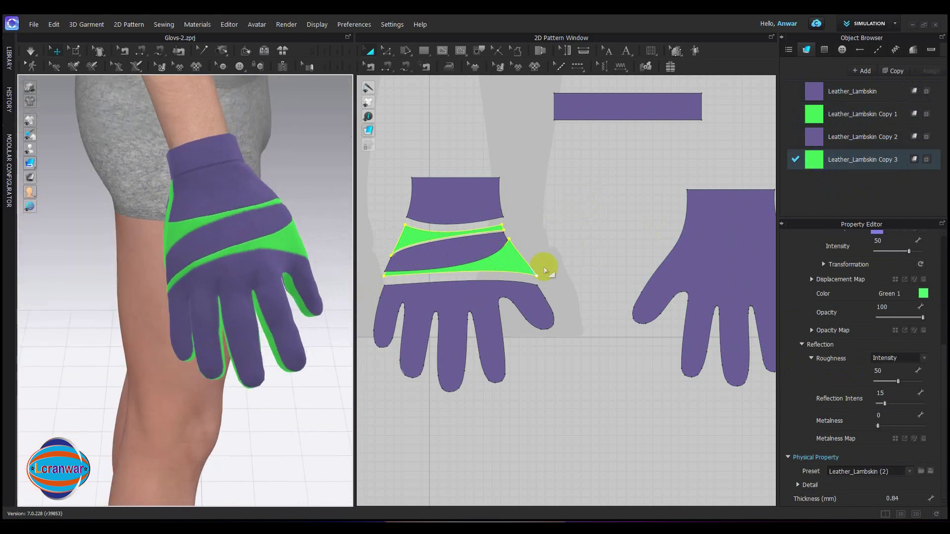
left_click(610, 175)
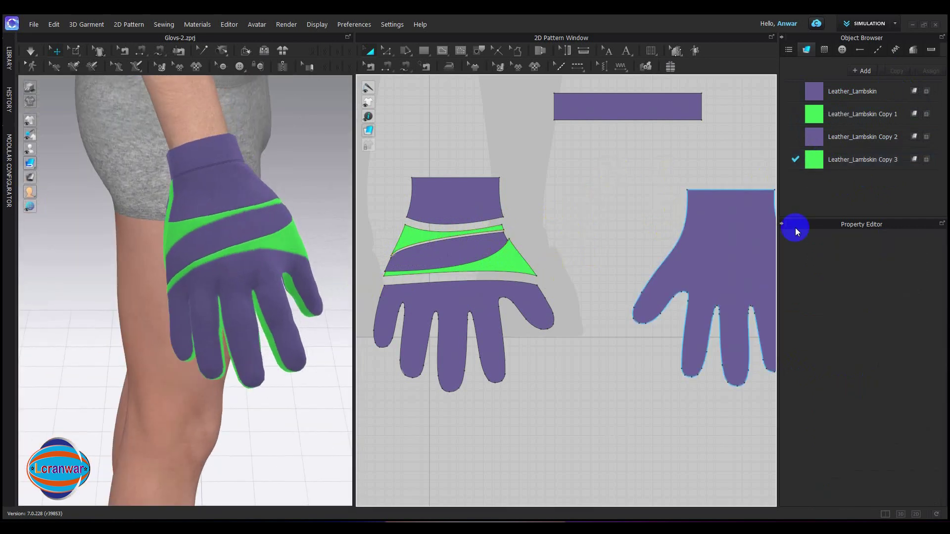
left_click(826, 158)
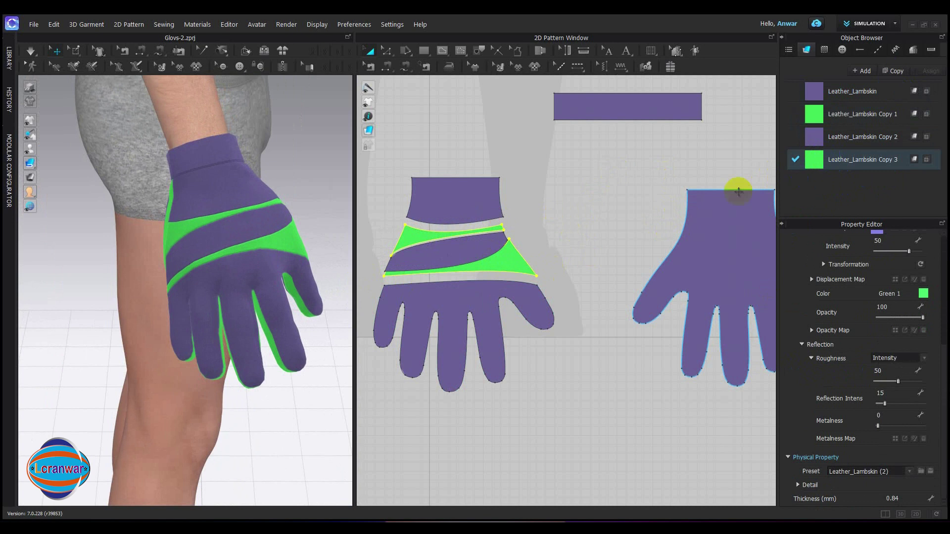
left_click(442, 241)
left_click(831, 162)
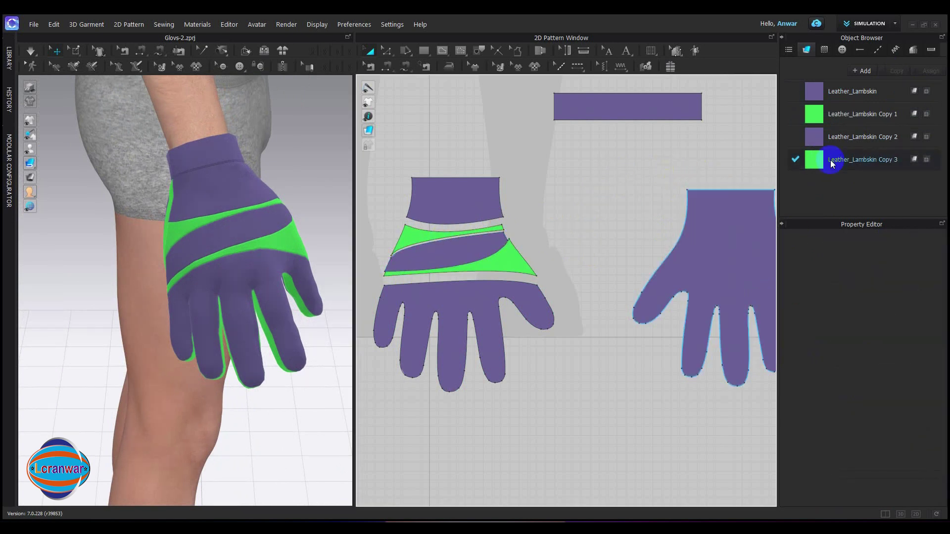
Set the color of the Leather_Lambskin Copy 3 fabric to Orange 5 (F66200).
left_click(815, 162)
scroll(905, 407, "down", 1)
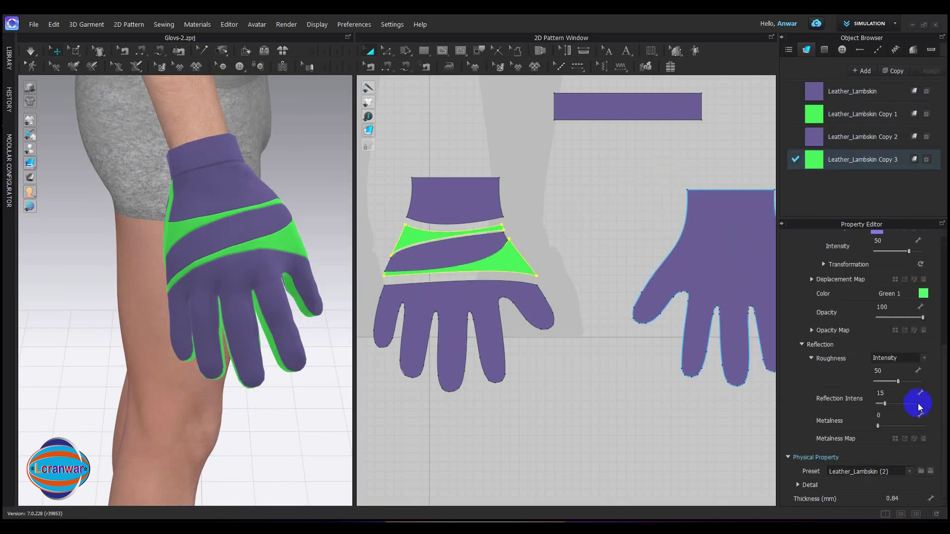
scroll(916, 402, "up", 3)
left_click(922, 353)
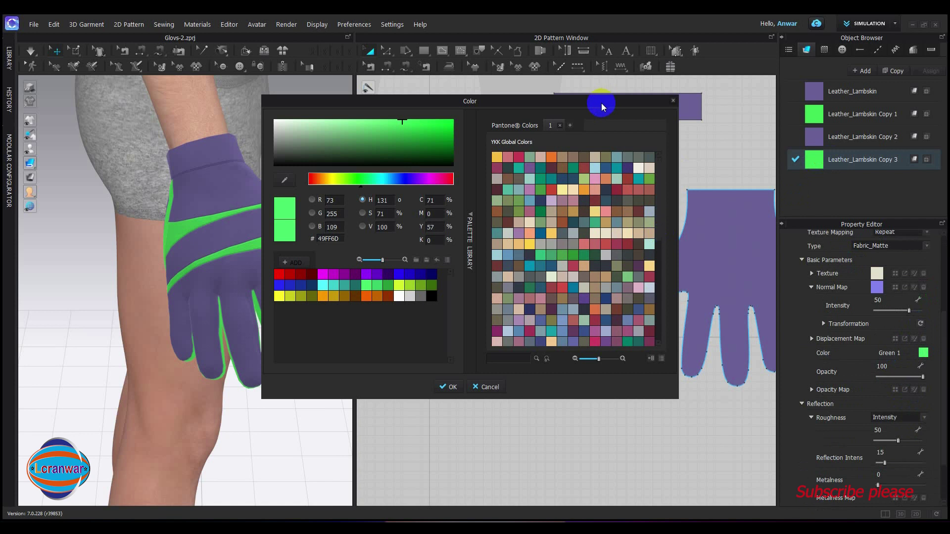
left_click_drag(601, 103, 722, 204)
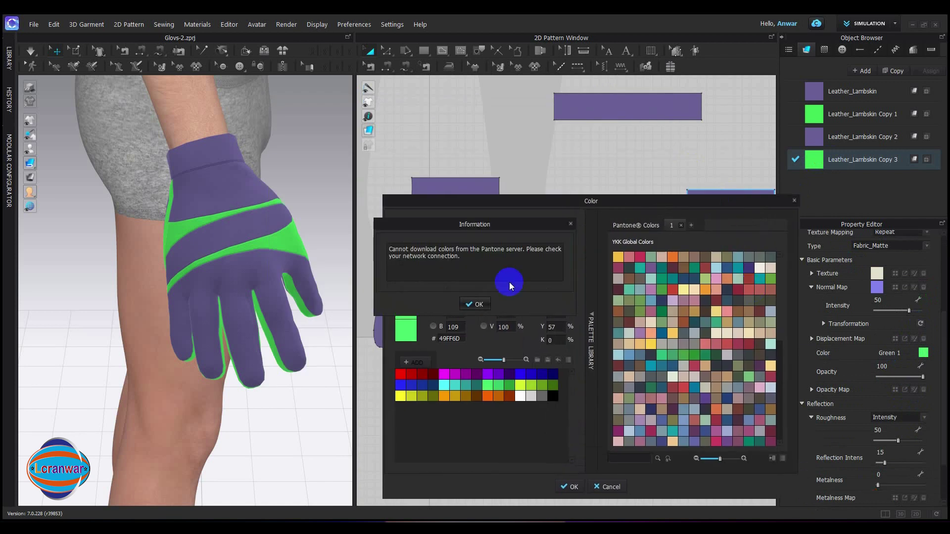
left_click(477, 303)
left_click(750, 290)
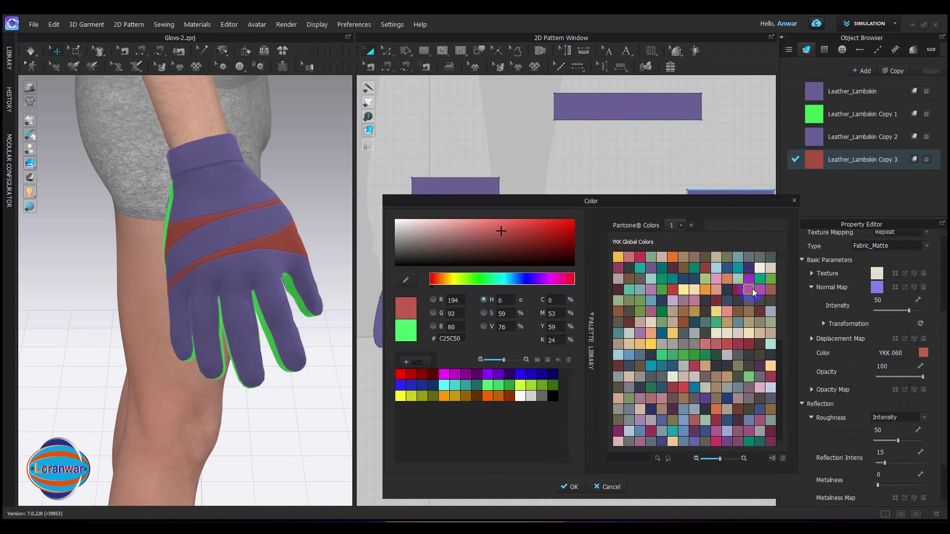
left_click(705, 280)
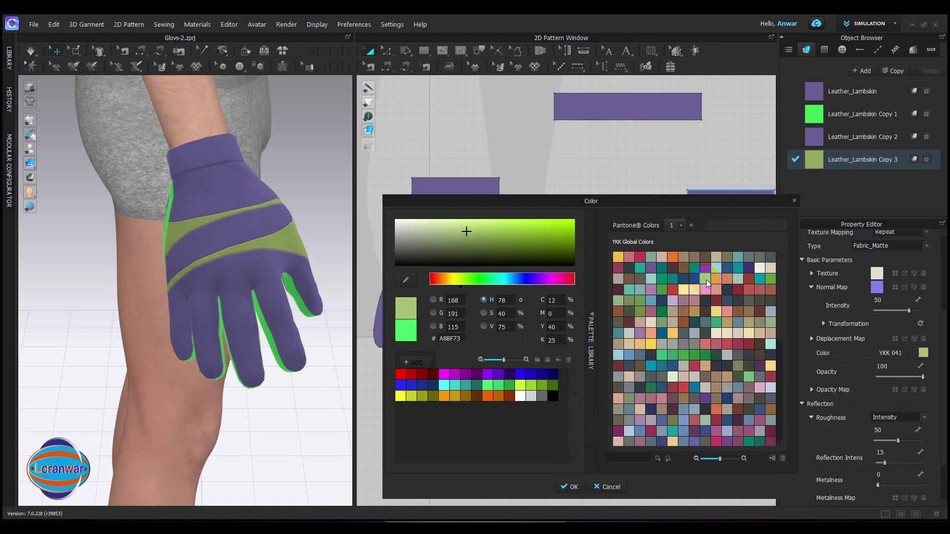
left_click(490, 394)
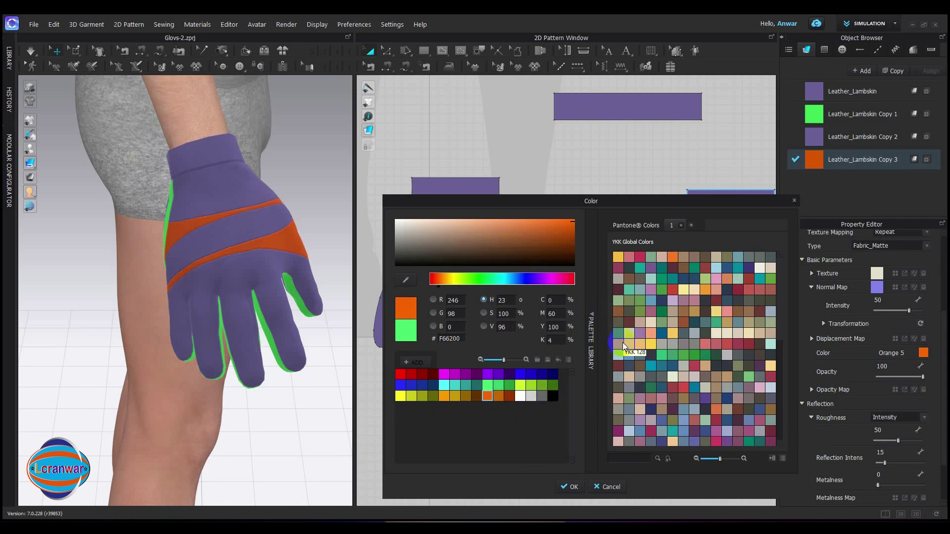
left_click(570, 486)
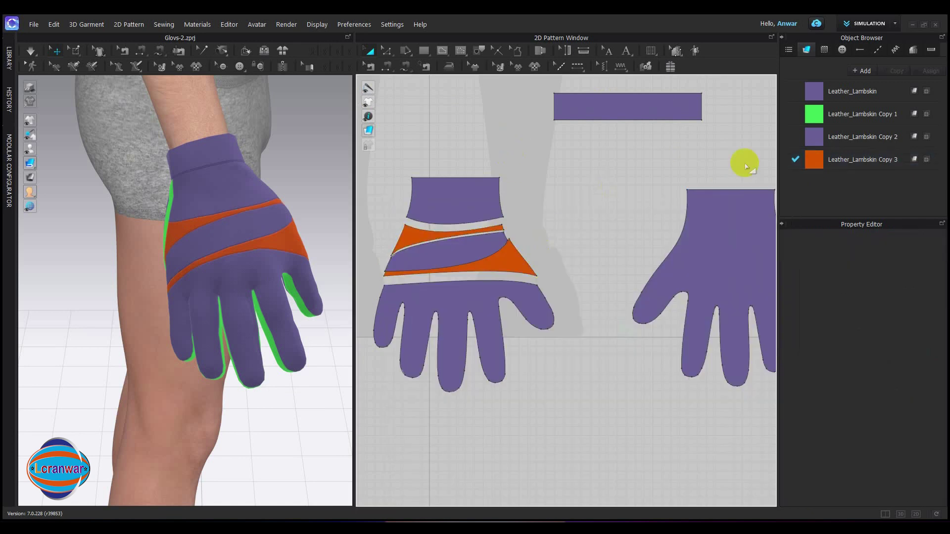
Duplicate the orange Leather_Lambskin Copy 3 fabric and assign the new copy to the slanted middle band on the glove back.
left_click(814, 158)
left_click(890, 70)
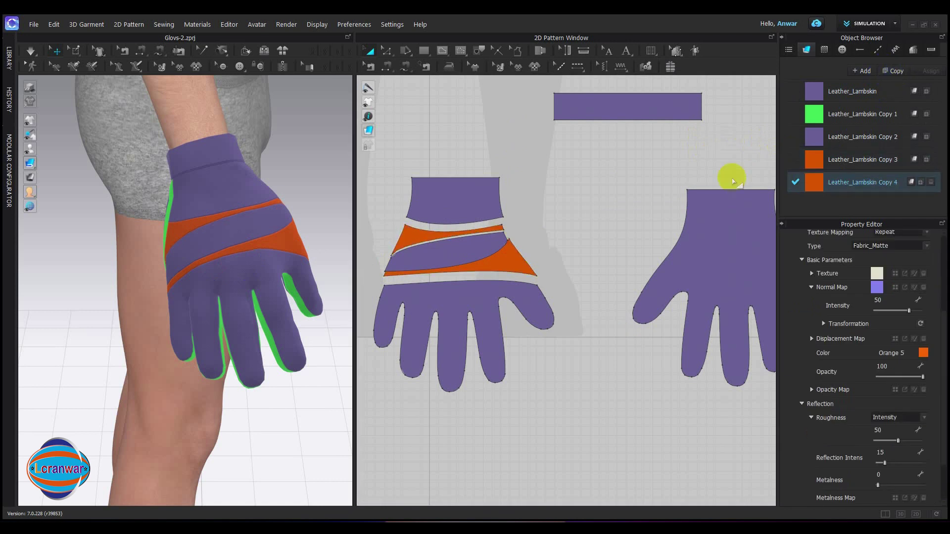
left_click(788, 186)
left_click_drag(817, 179, 698, 238)
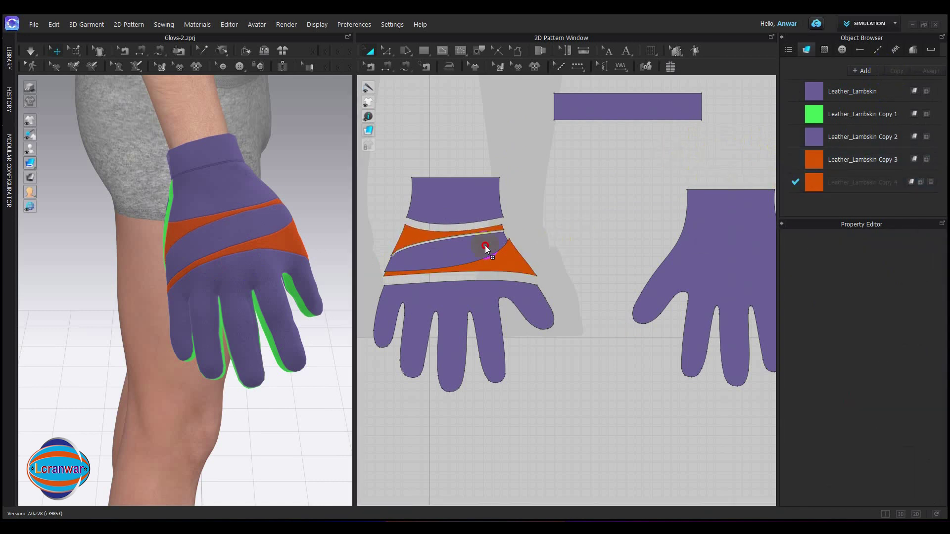
left_click_drag(484, 245, 485, 245)
Change the color of the Leather_Lambskin Copy 4 fabric to dark blue 2720A4.
left_click(819, 181)
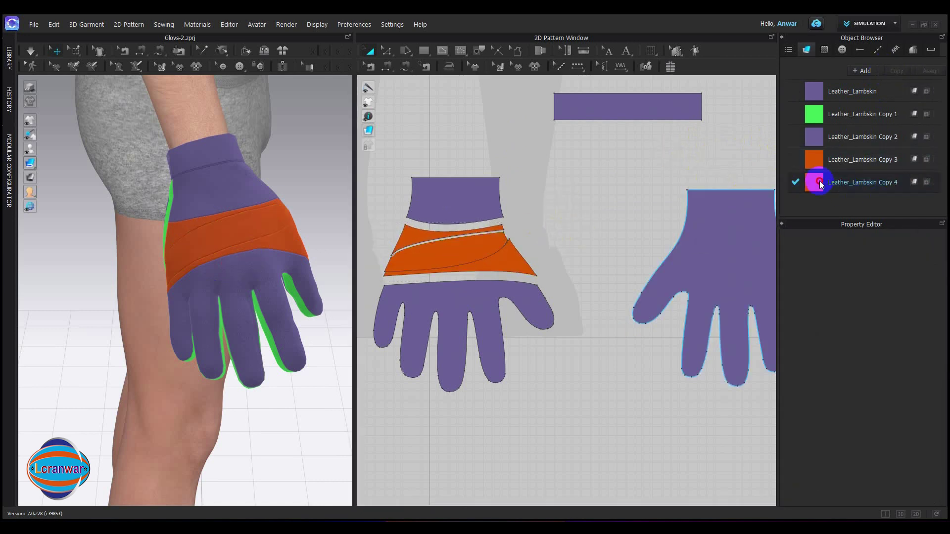
left_click(923, 352)
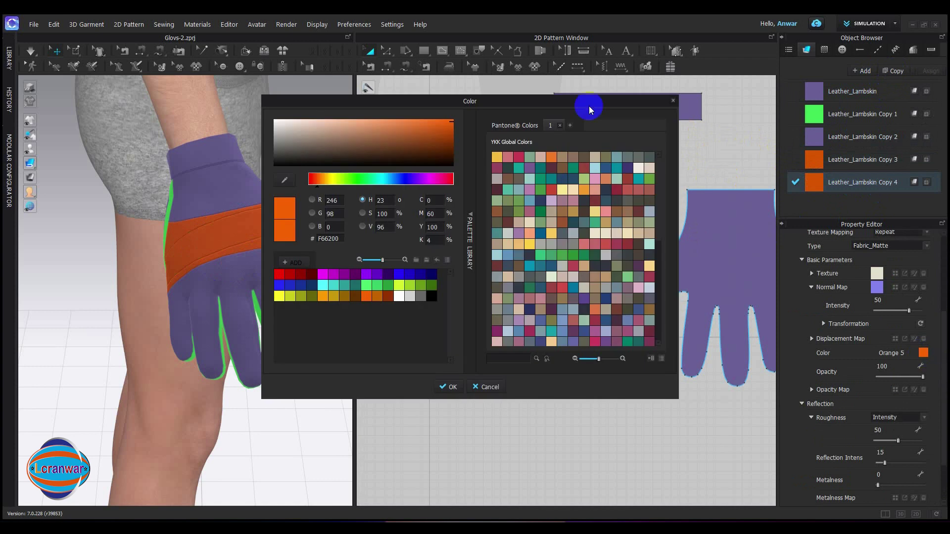
left_click_drag(576, 101, 748, 312)
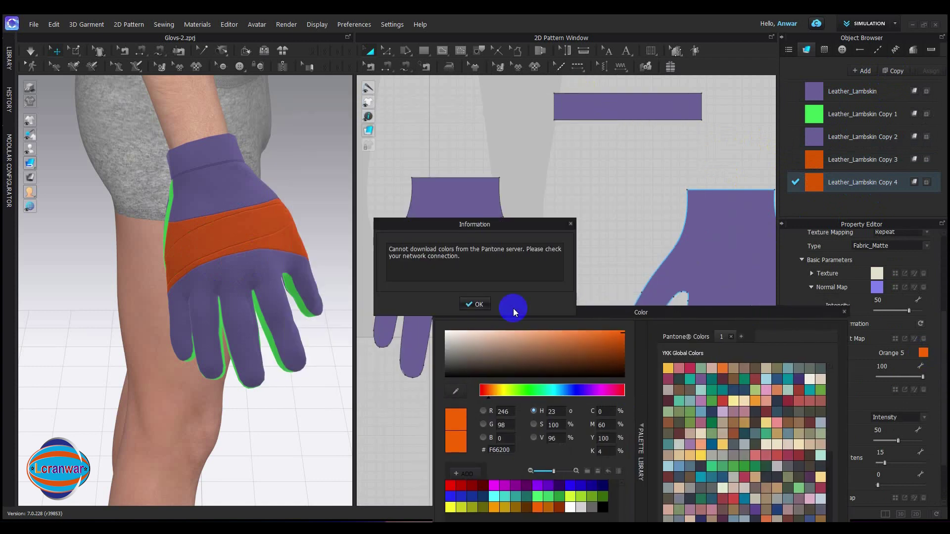
left_click(472, 304)
left_click(580, 391)
left_click(589, 346)
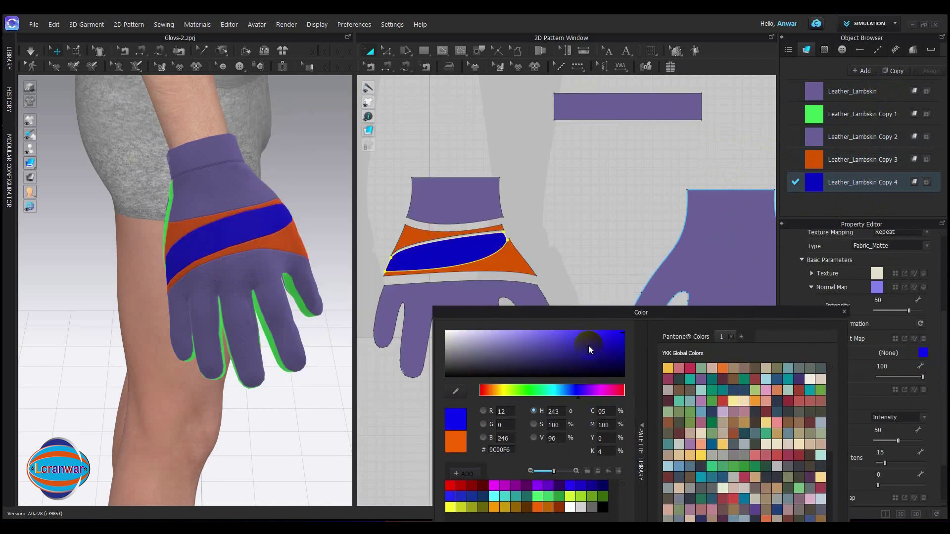
mouse_move(589, 345)
left_mouse_down()
mouse_move(553, 337)
mouse_move(580, 337)
left_mouse_up()
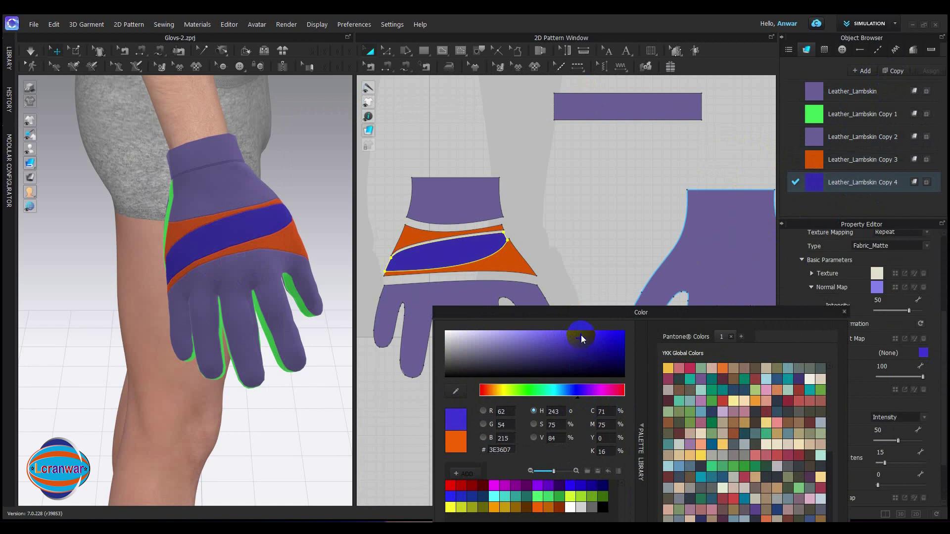
left_click(590, 347)
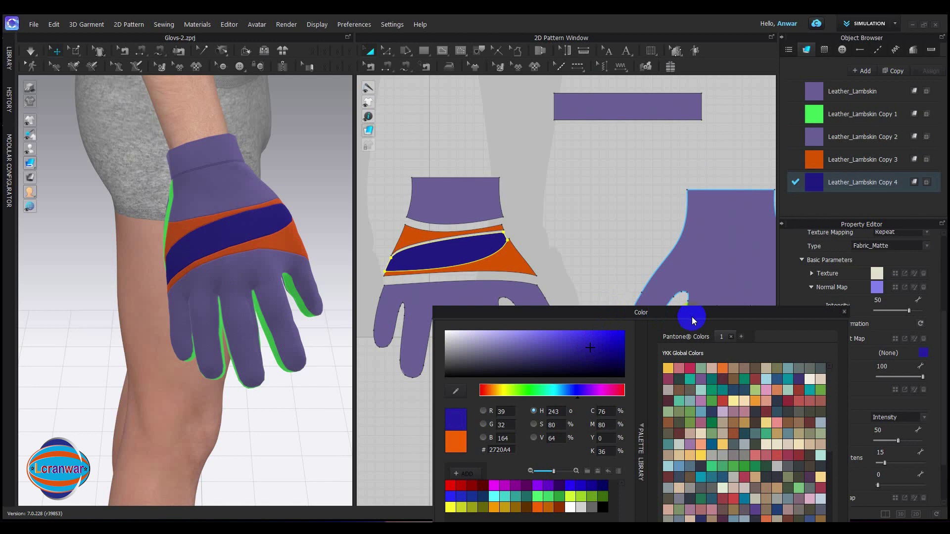
Change the curved centre band's fabric, Leather_Lambskin Copy 4, to the Y Green 2 colour.
left_click_drag(693, 316, 705, 154)
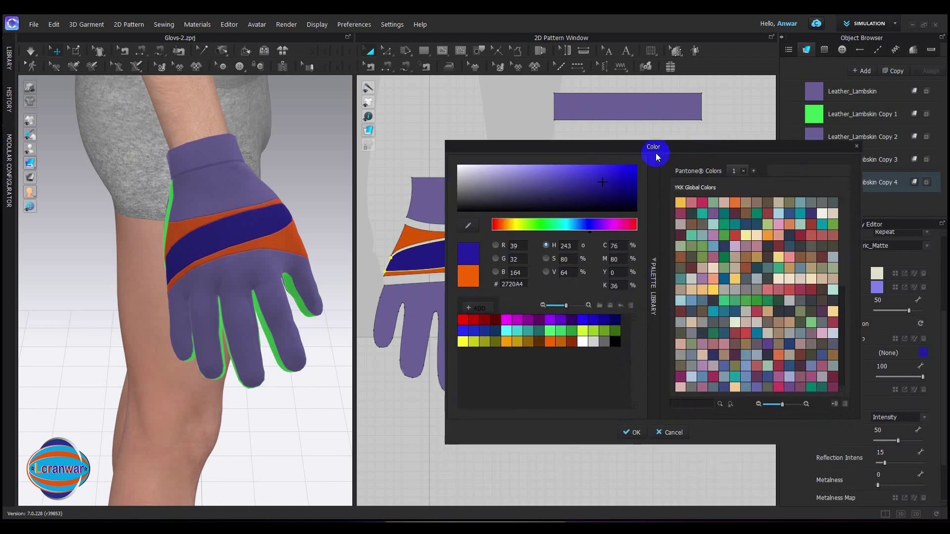
scroll(806, 262, "up", 5)
left_click(582, 319)
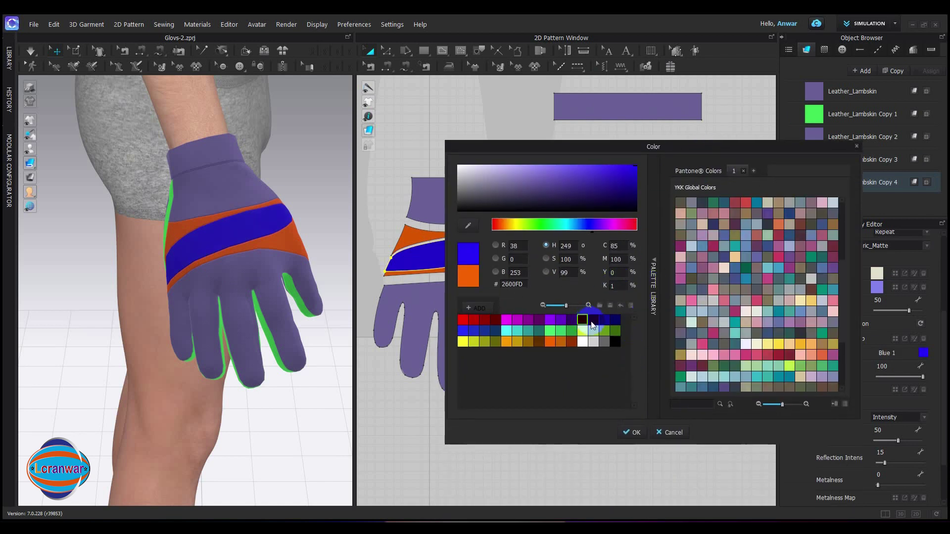
left_click(590, 332)
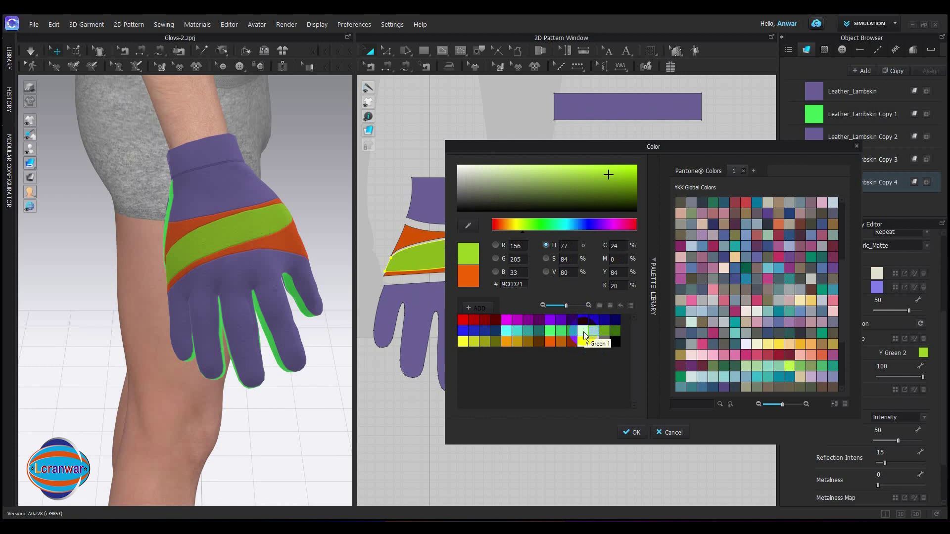
scroll(514, 335, "down", 3)
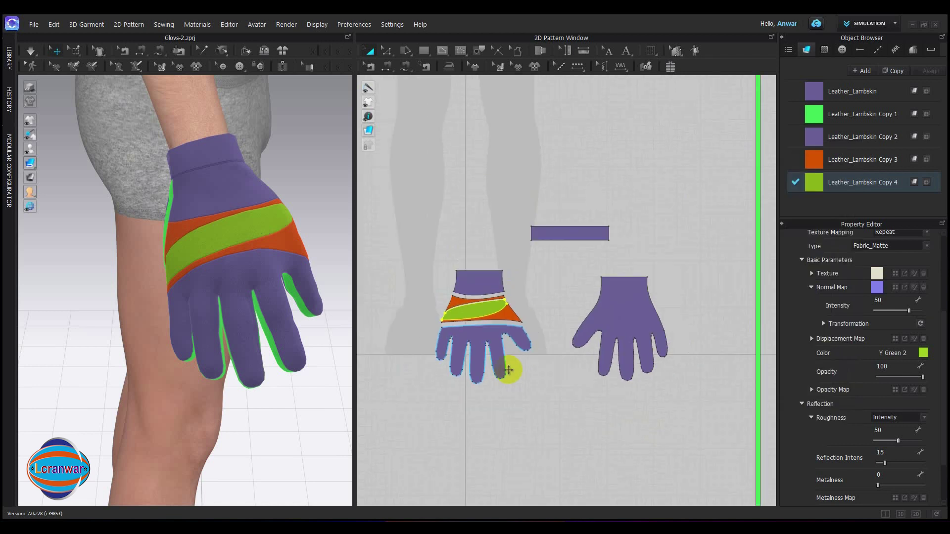
left_click(515, 388)
Recolour the main glove fabric, Leather_Lambskin, to a bright blue with hex value 3C23F7.
right_click_drag(270, 259, 244, 267)
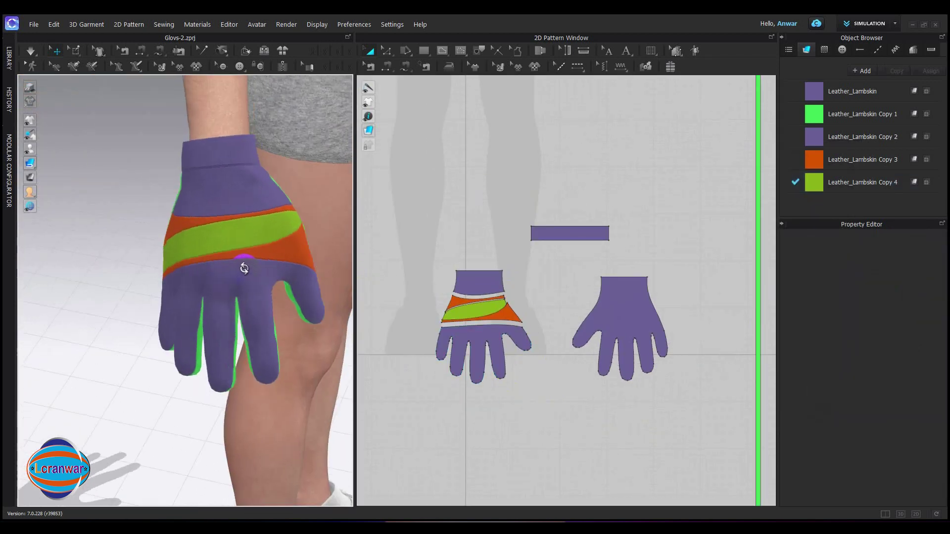
left_click(626, 372)
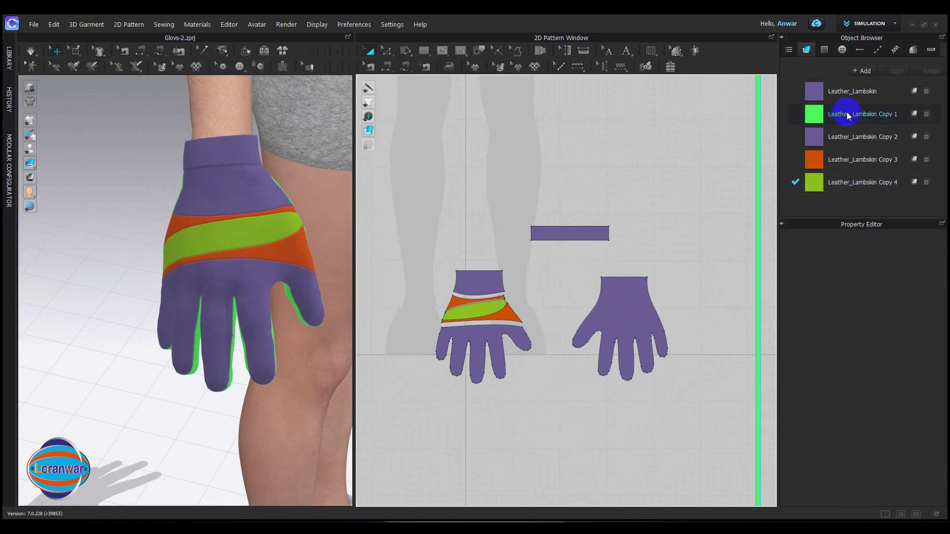
left_click(814, 142)
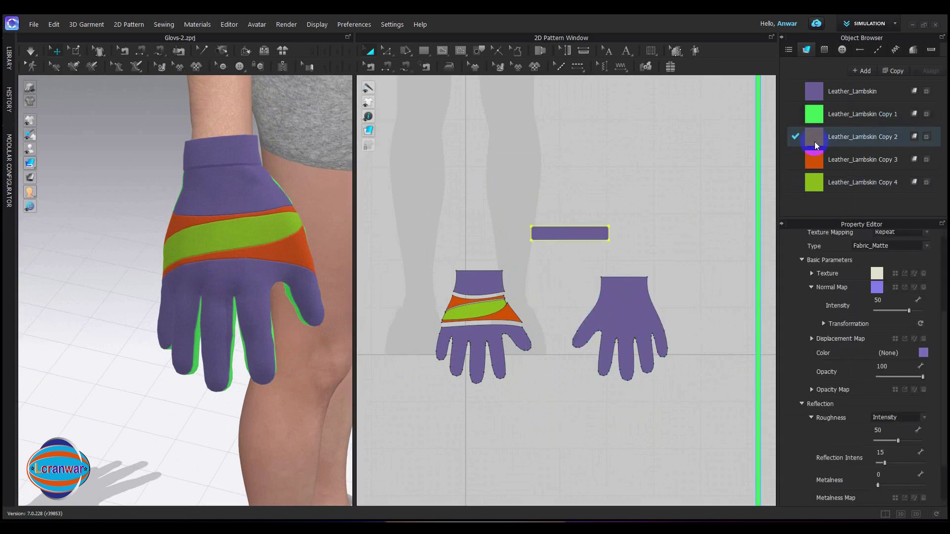
left_click(837, 91)
left_click(923, 353)
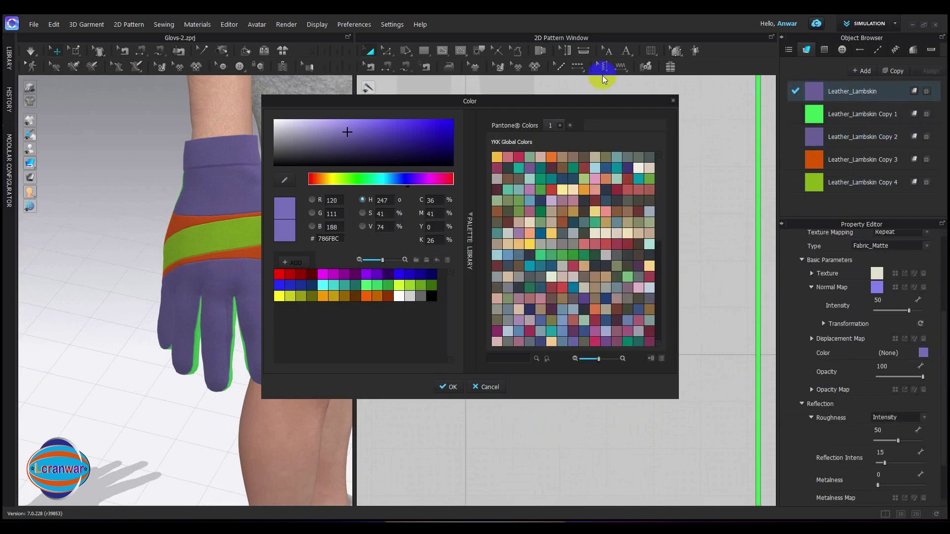
left_click_drag(562, 103, 747, 163)
left_click(574, 189)
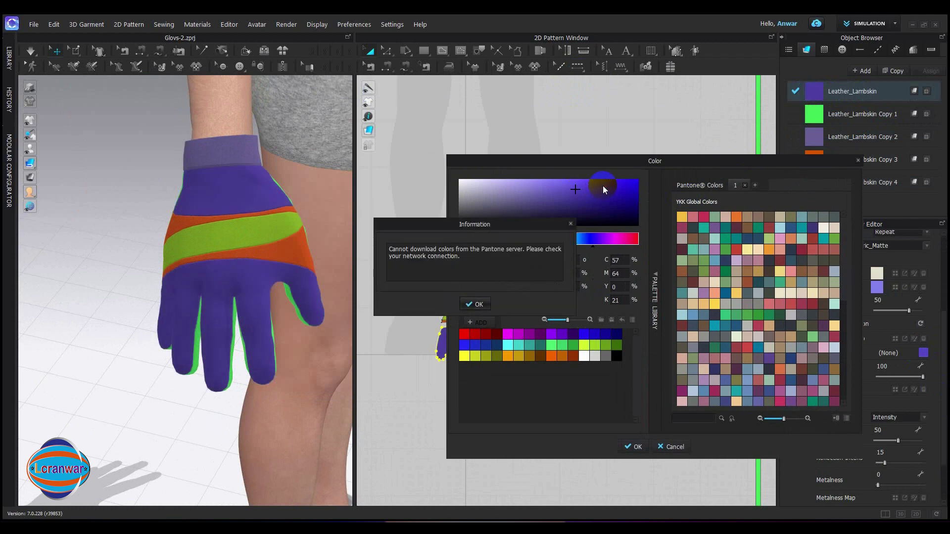
left_click(476, 304)
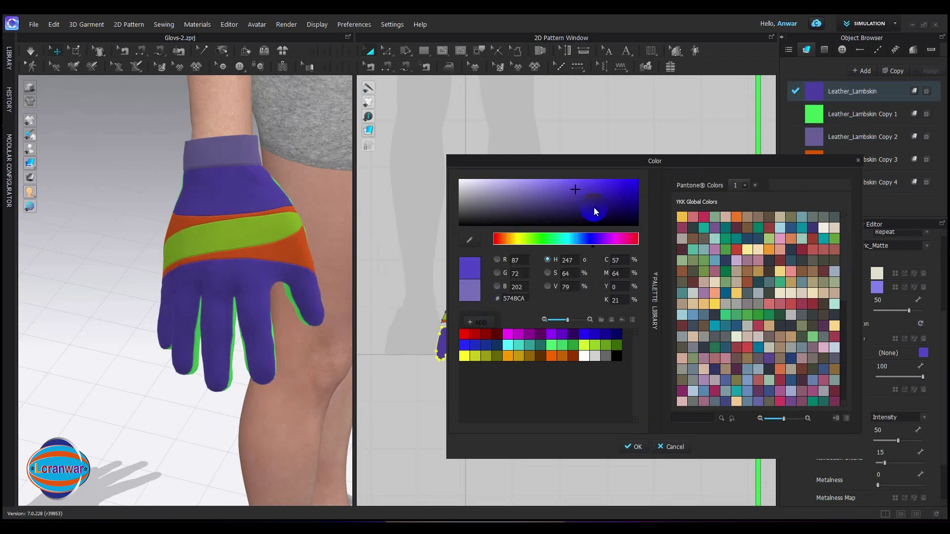
mouse_move(594, 212)
left_mouse_down()
mouse_move(603, 188)
mouse_move(613, 191)
left_mouse_up()
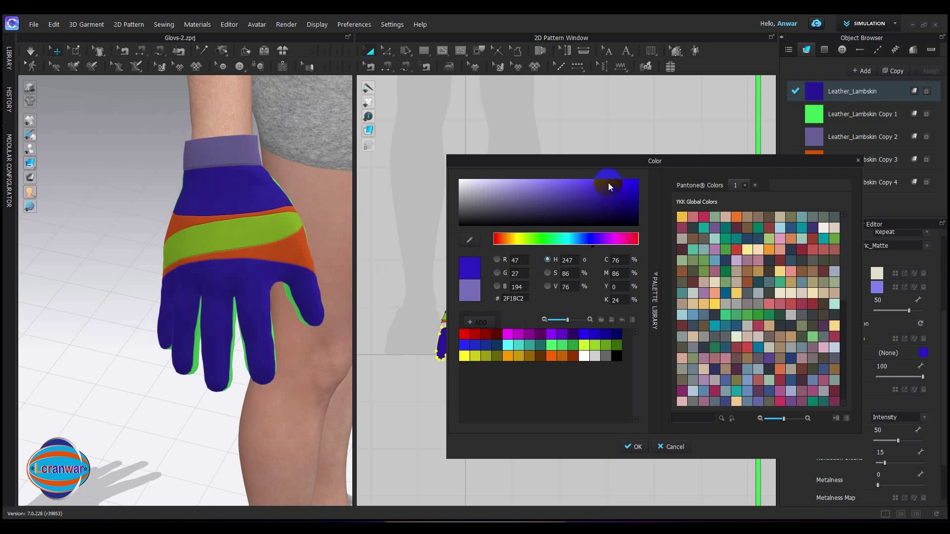
mouse_move(608, 186)
left_mouse_down()
mouse_move(614, 203)
mouse_move(613, 187)
mouse_move(597, 185)
mouse_move(615, 183)
left_mouse_up()
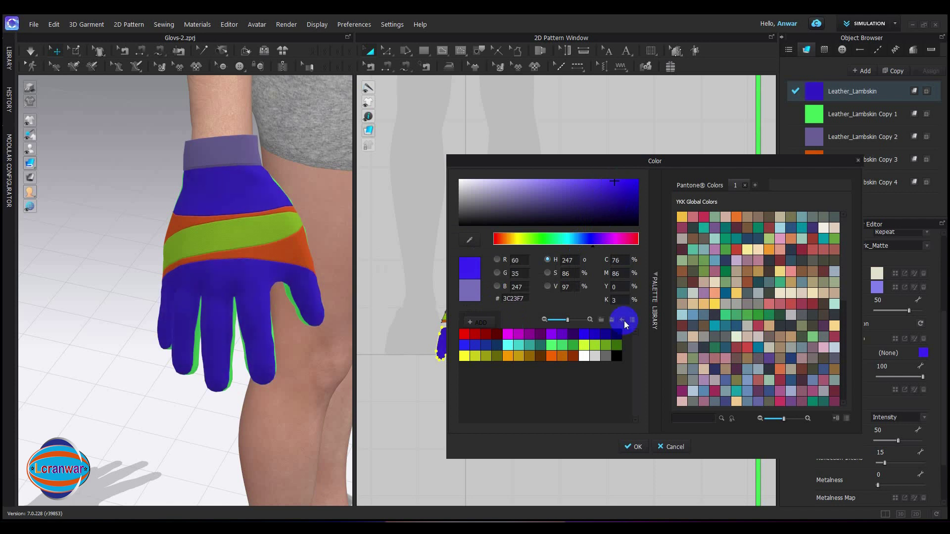
left_click(638, 447)
Duplicate the blue Leather_Lambskin fabric and assign the copy to the palm-side glove piece.
right_click_drag(307, 277, 131, 212)
left_click(402, 381)
left_click(654, 304)
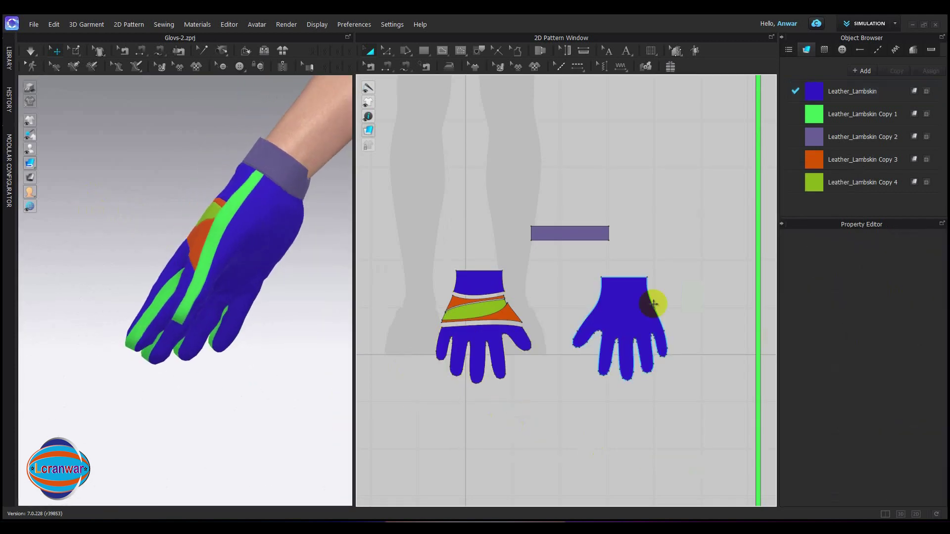
left_click(811, 97)
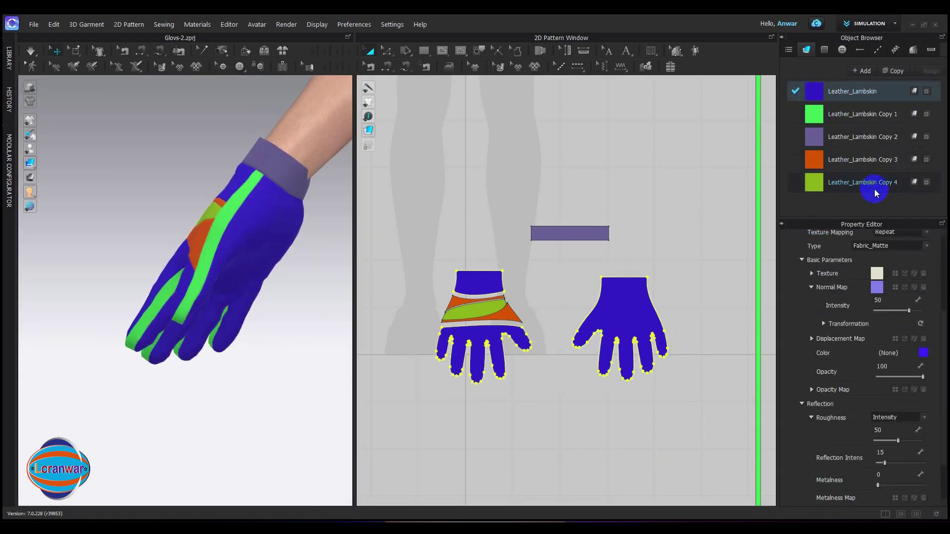
left_click(895, 72)
left_click(793, 207)
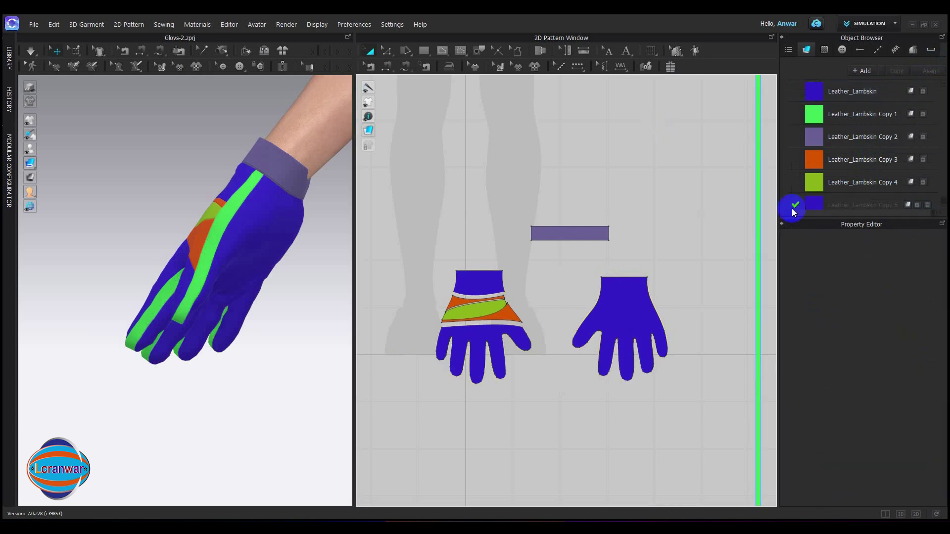
left_click(812, 201)
left_click_drag(813, 201, 617, 328)
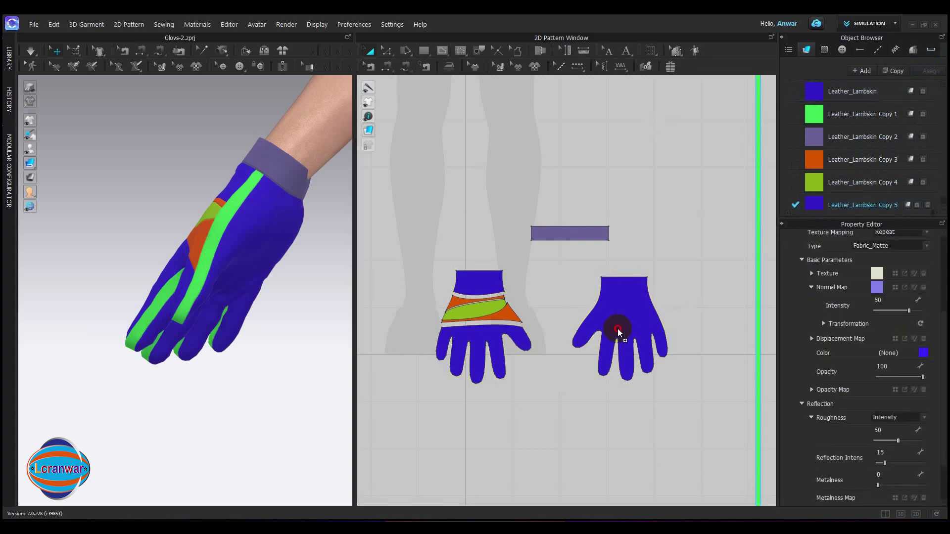
Set the palm fabric's colour to YKK 101.
left_click(817, 203)
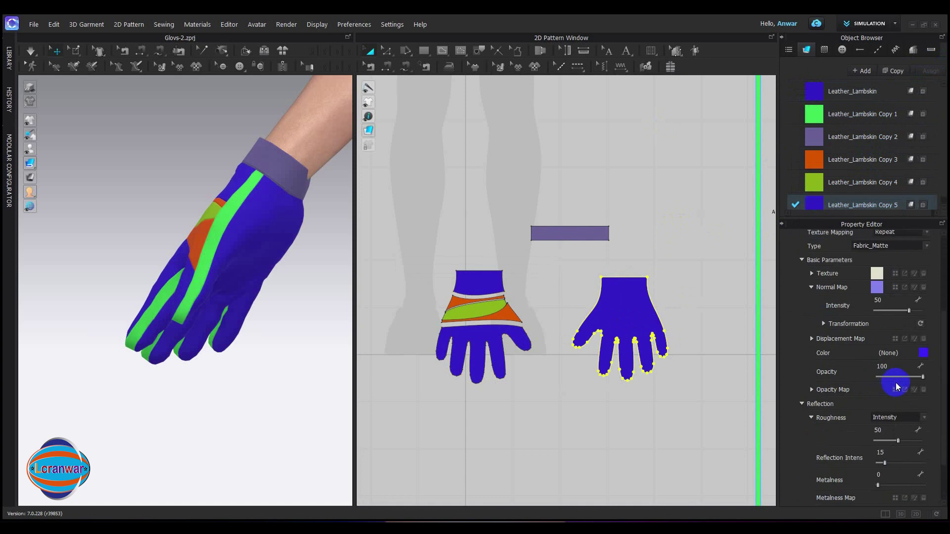
scroll(910, 366, "down", 1)
left_click(925, 323)
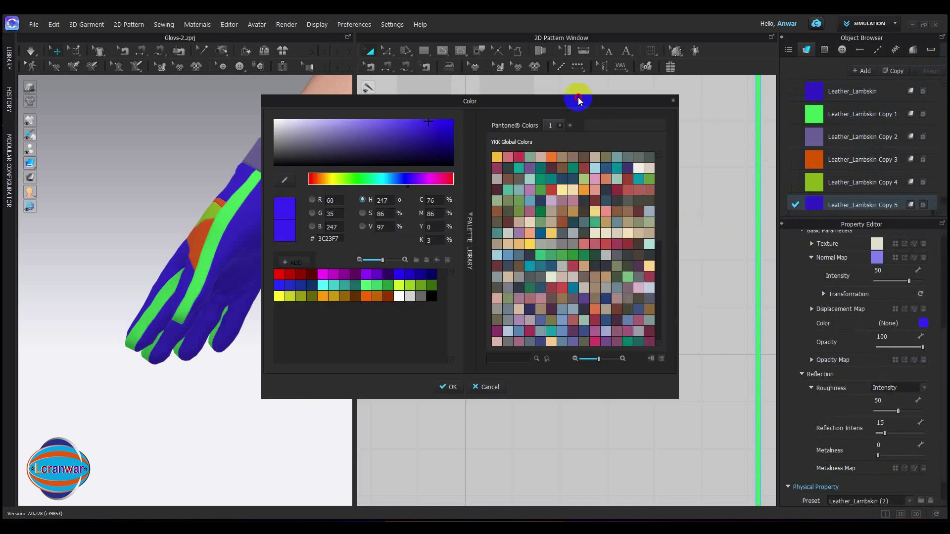
left_click_drag(577, 96, 783, 195)
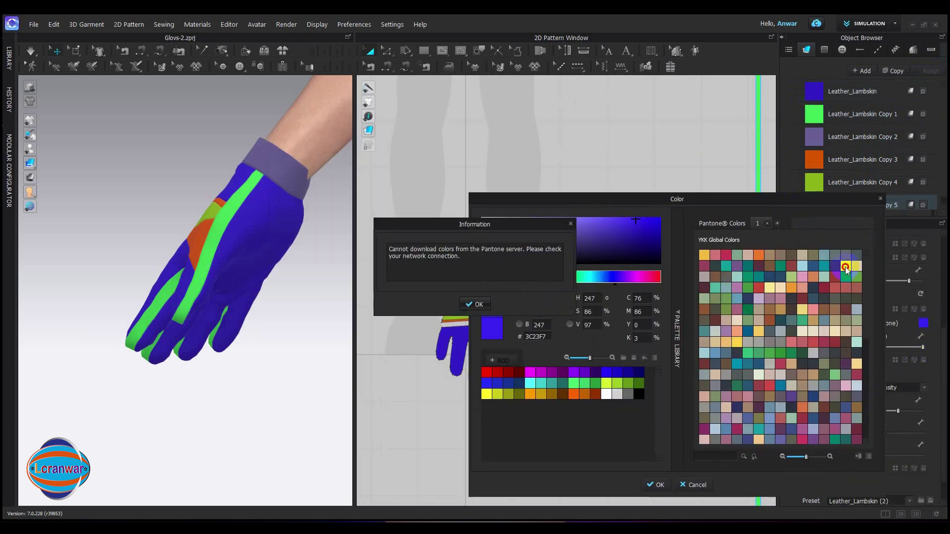
left_click(832, 288)
left_click(846, 266)
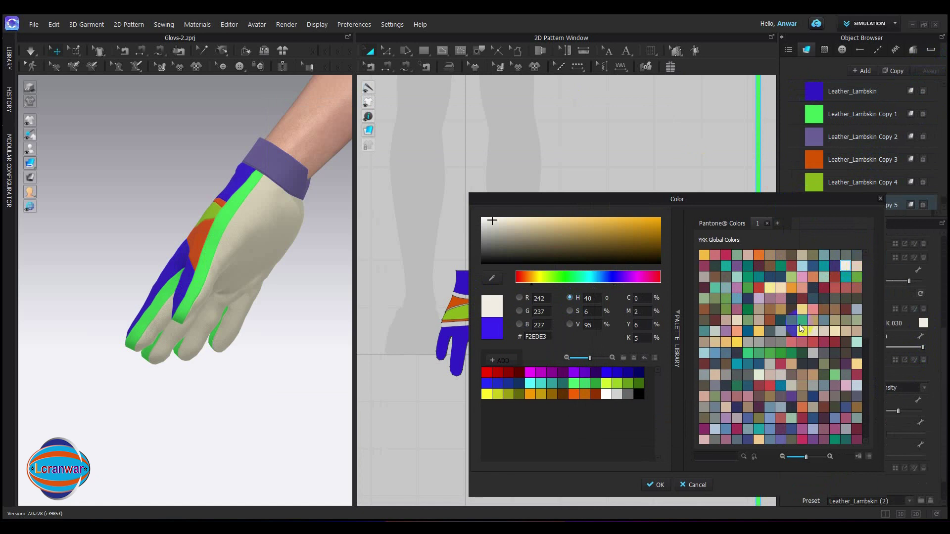
left_click(758, 319)
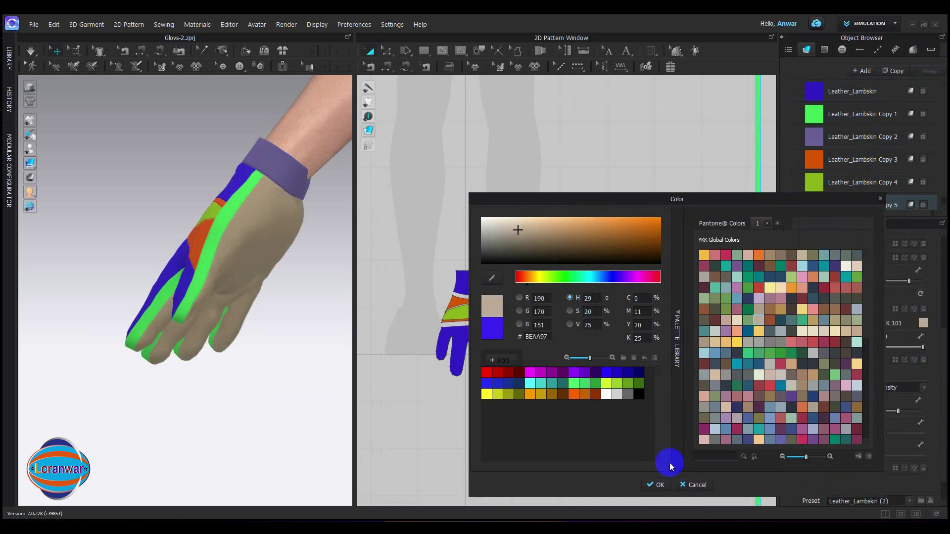
left_click(666, 485)
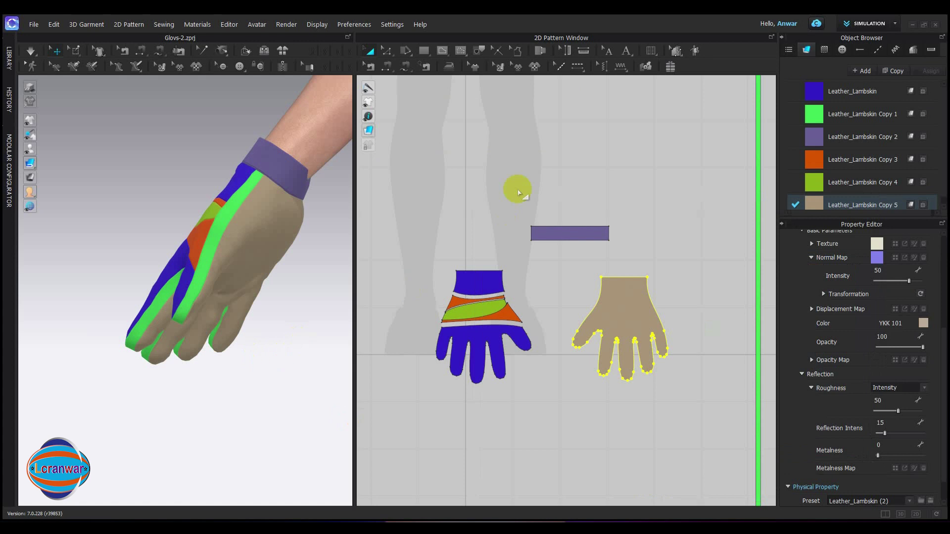
left_click(515, 187)
right_click_drag(226, 267, 318, 271)
Change the palm fabric, Leather_Lambskin Copy 5, to the light beige YKK 121 colour.
left_click(839, 210)
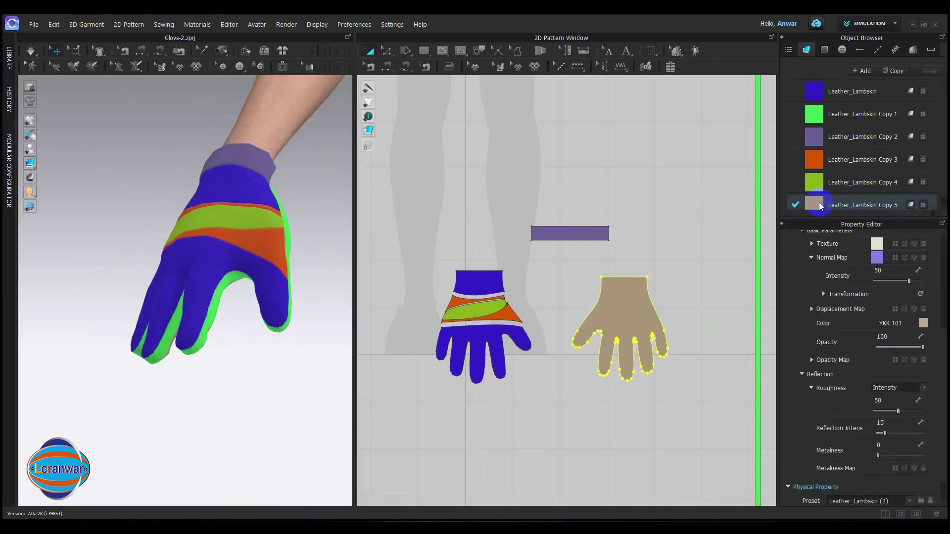
left_click(923, 323)
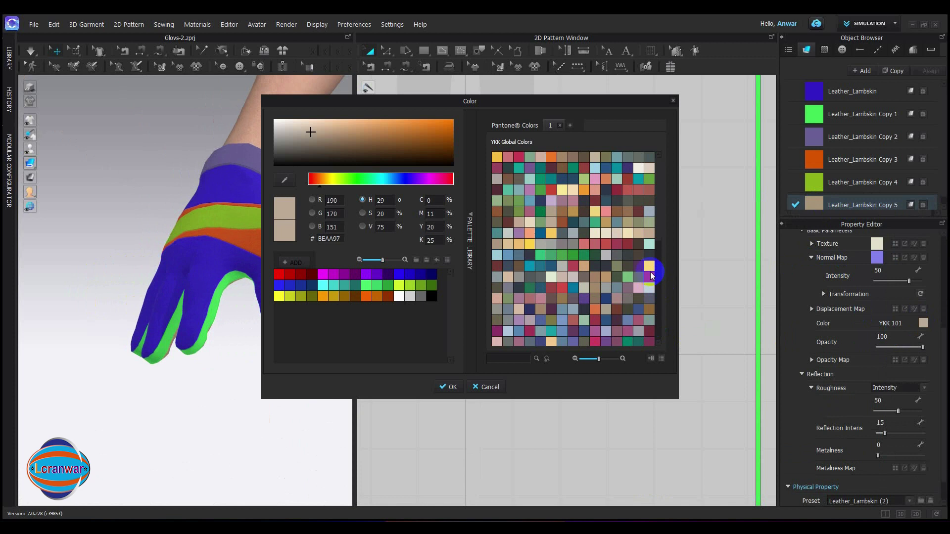
left_click_drag(574, 106, 745, 216)
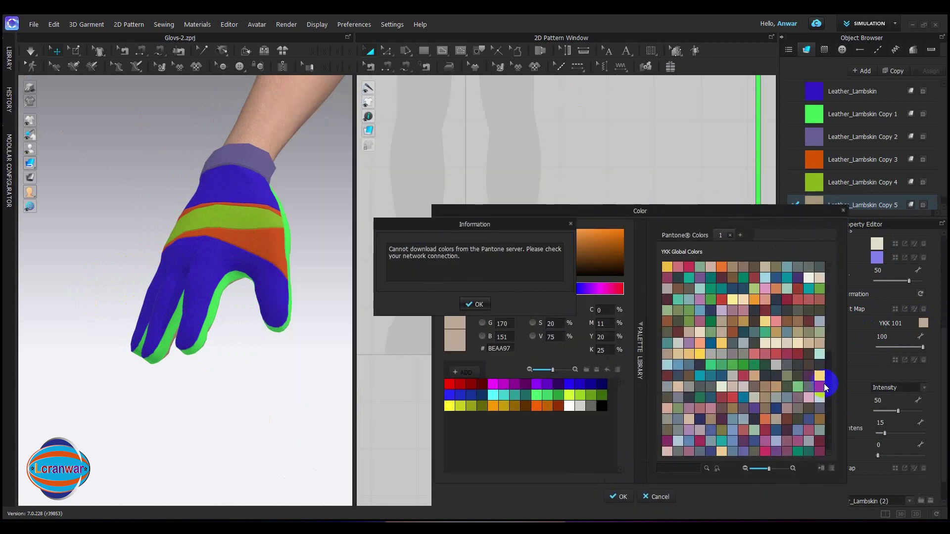
left_click(489, 302)
left_click(773, 343)
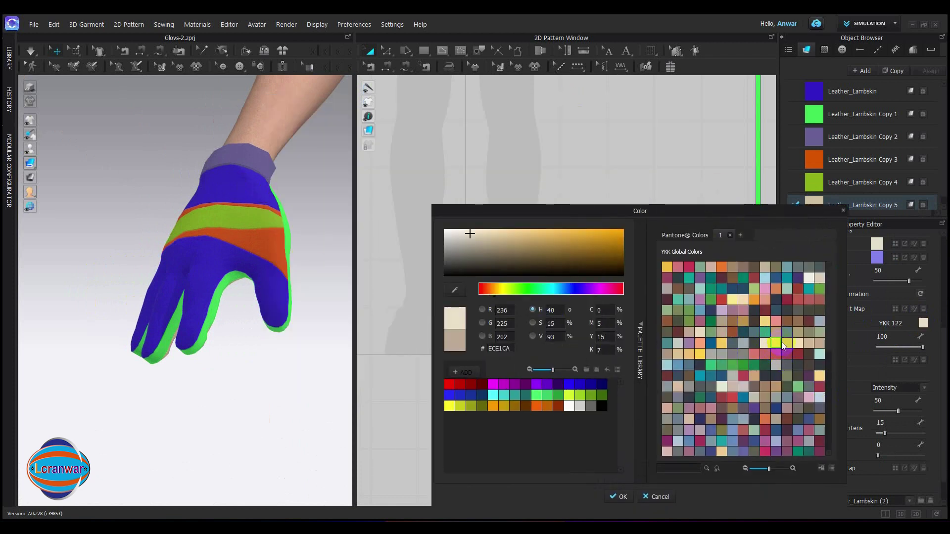
left_click(622, 497)
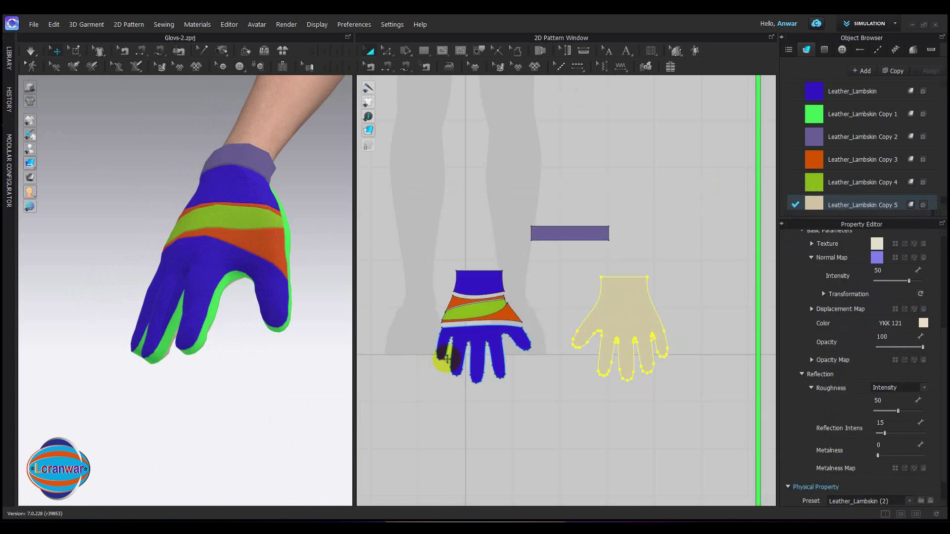
Simulate the glove while pulling at the wrist cuff on the palm side, and stop the simulation.
right_click_drag(292, 237, 103, 239)
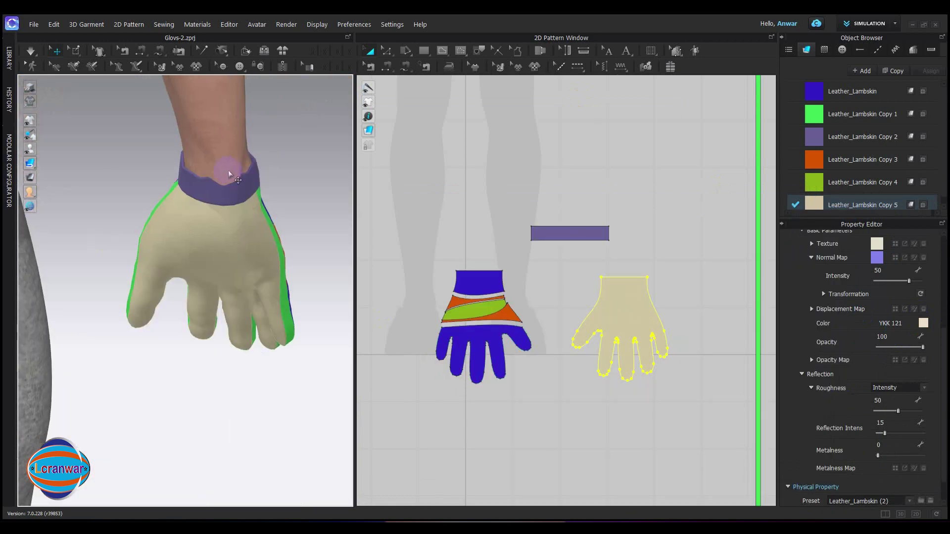
right_click_drag(227, 170, 209, 203)
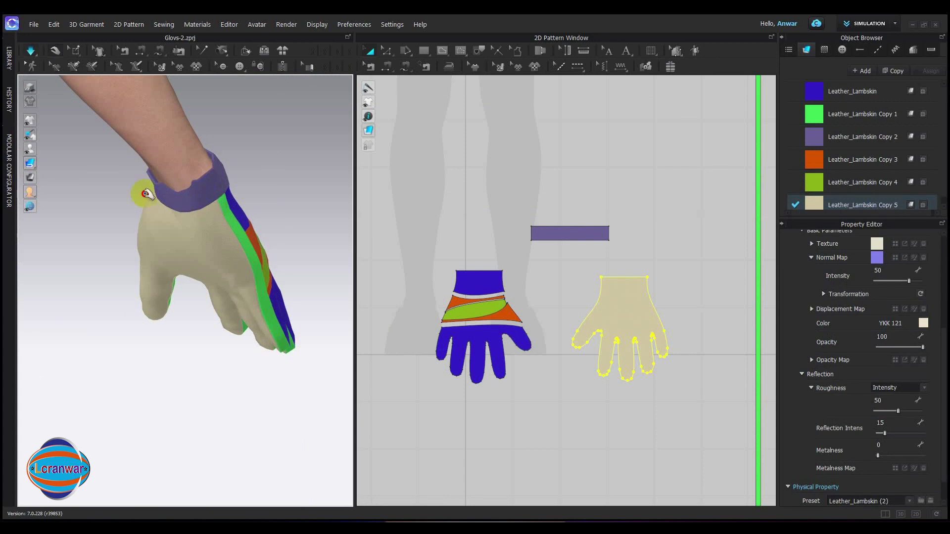
left_click(168, 185)
left_click(169, 194)
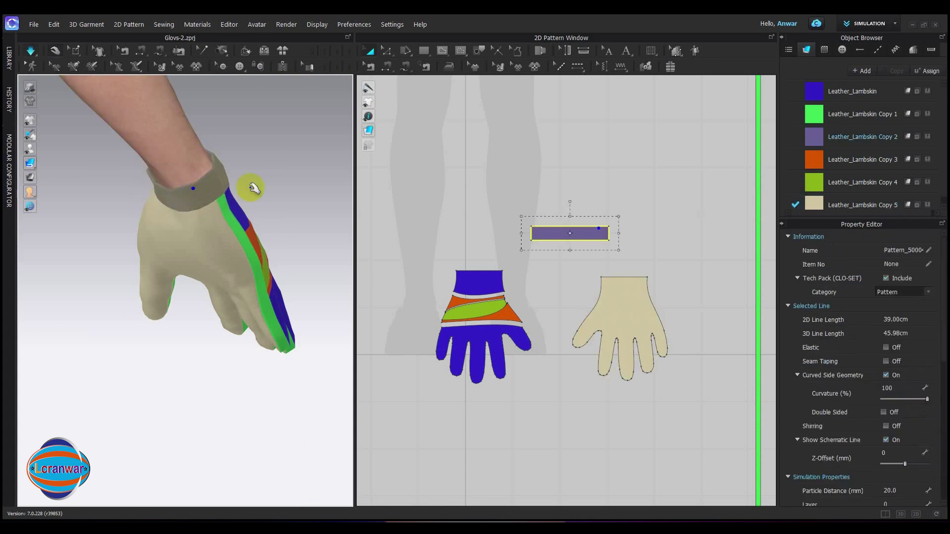
left_click(265, 167)
key("space")
Open the colour settings of the wrist cuff fabric, Leather_Lambskin Copy 2, keeping the back of the glove in view.
key("2")
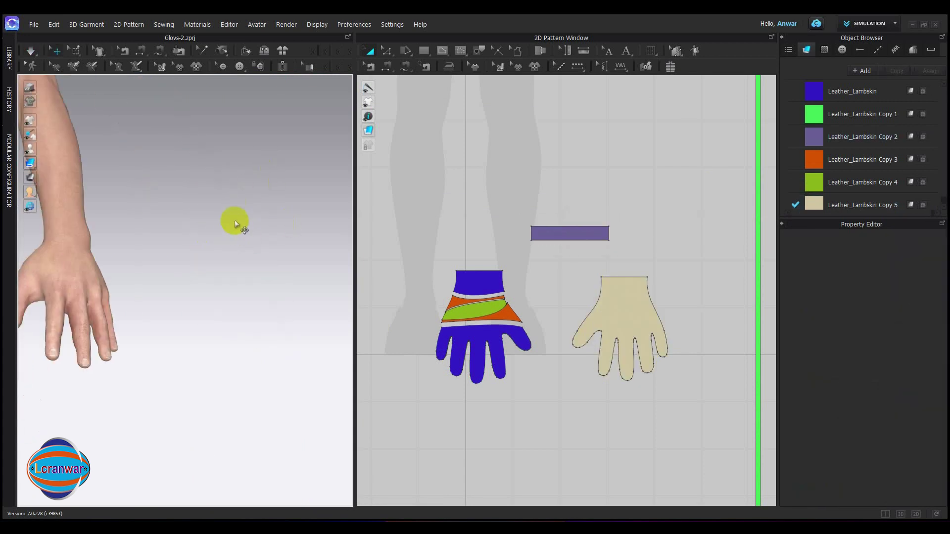
scroll(240, 221, "down", 3)
middle_click_drag(117, 250, 297, 228)
right_click_drag(164, 233, 153, 274)
scroll(198, 232, "up", 6)
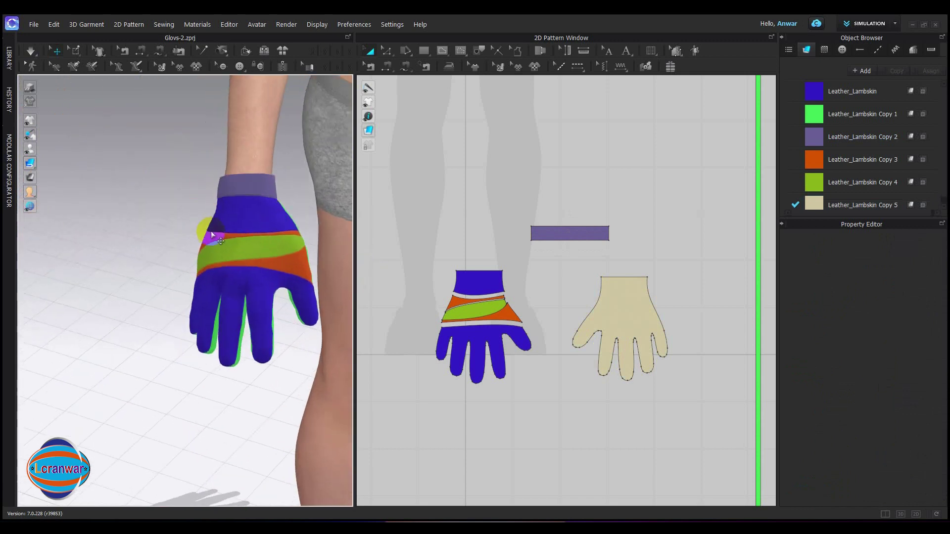
middle_click_drag(211, 234, 226, 257)
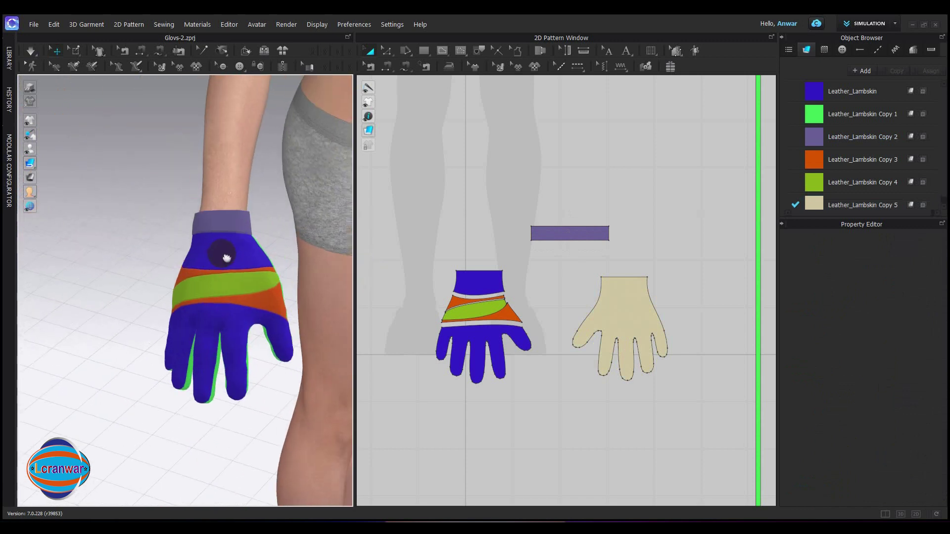
left_click(816, 137)
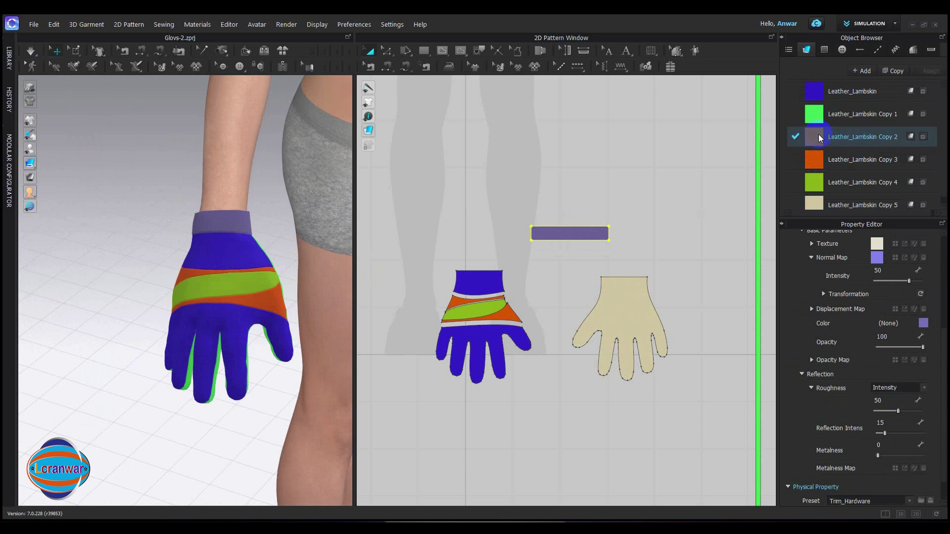
left_click(818, 137)
left_click(923, 323)
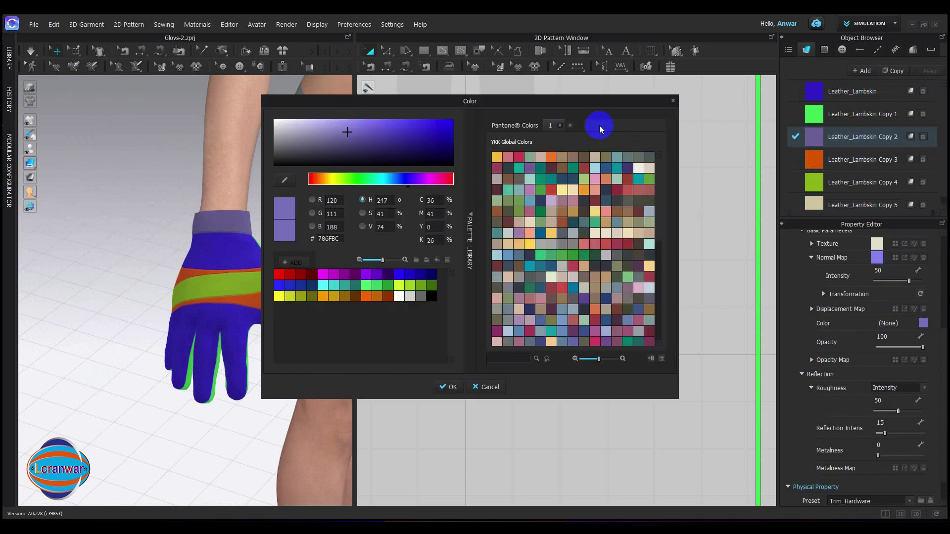
left_click_drag(565, 98, 762, 137)
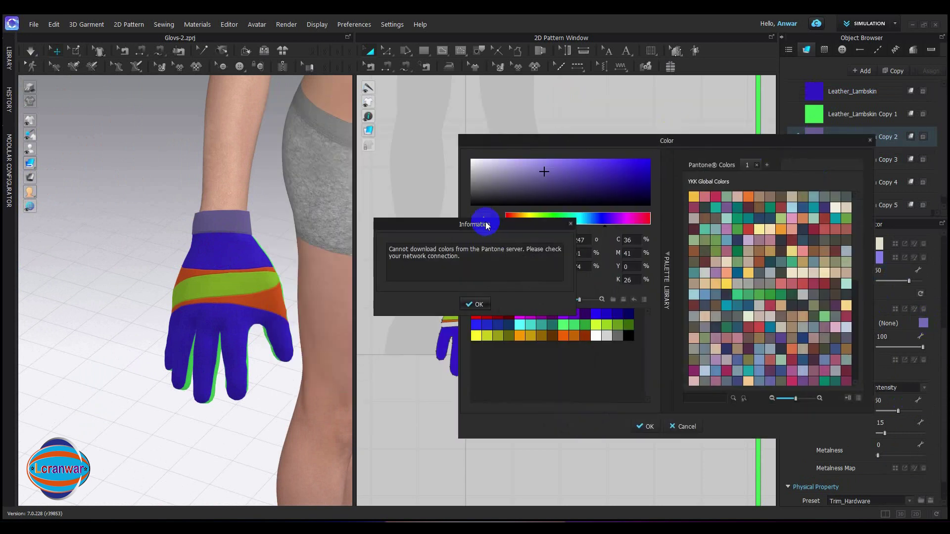
left_click(476, 304)
Try green and blue sampled from the glove with the eyedropper, plus Blue 7 and Blue 1, as the cuff colour.
left_click(481, 219)
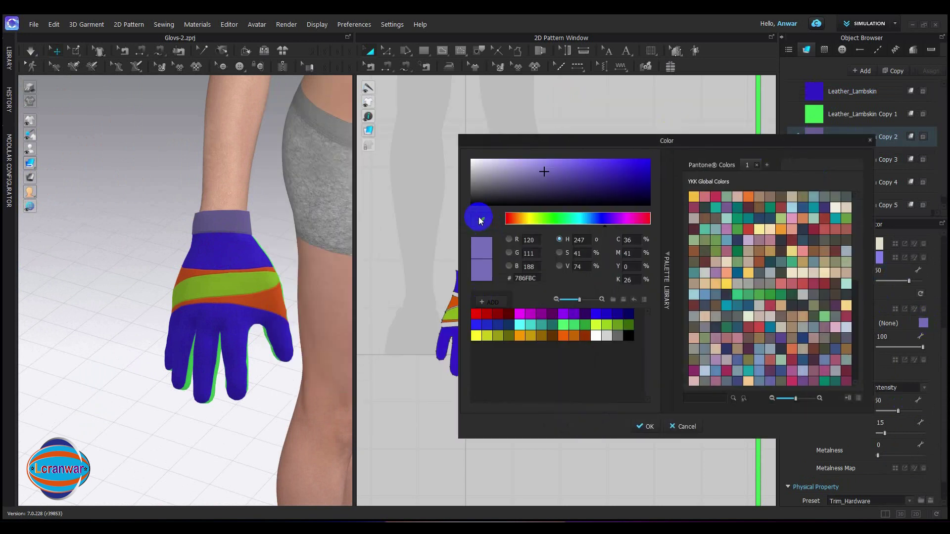
left_click(267, 302)
left_click(256, 278)
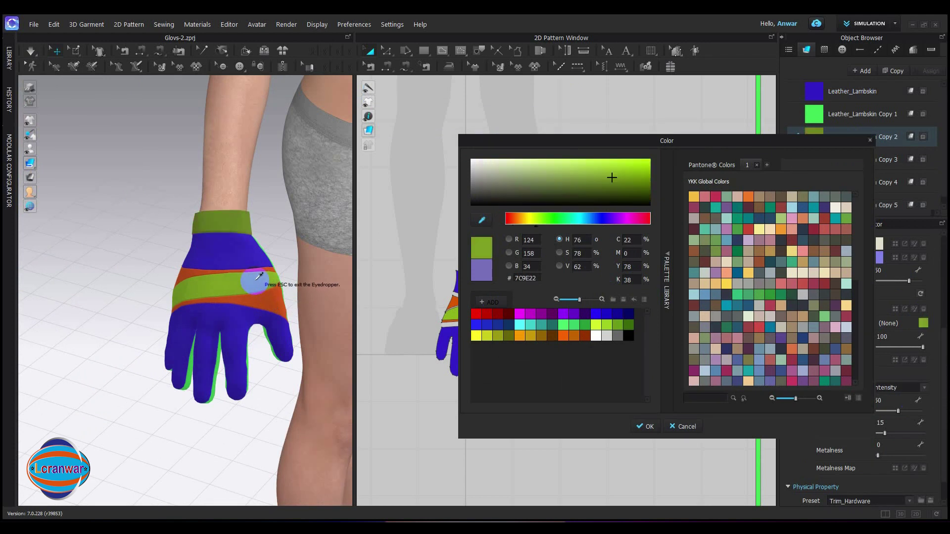
left_click(240, 344)
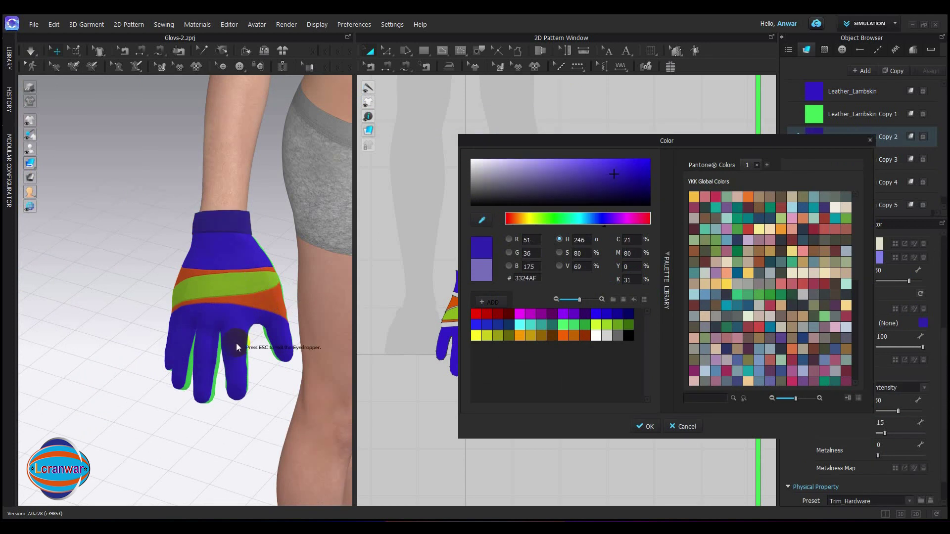
left_click(236, 325)
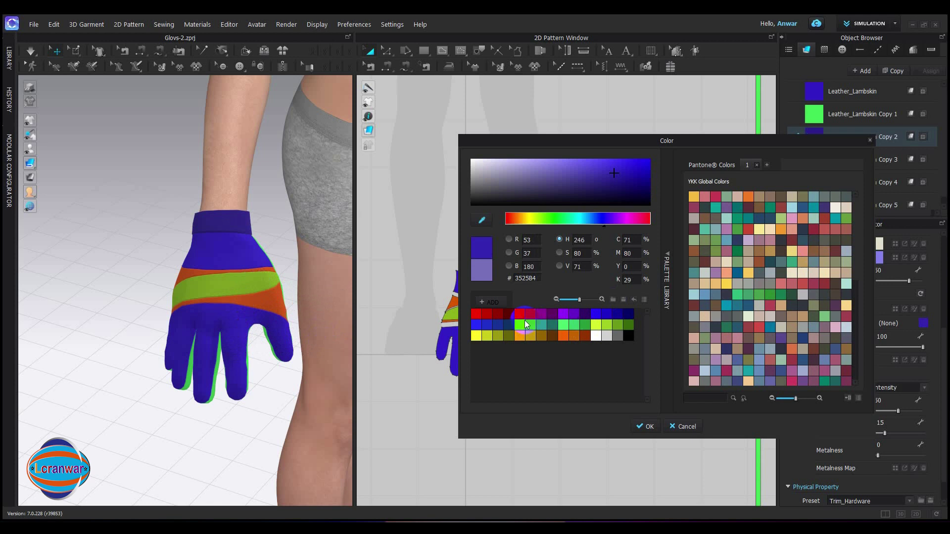
left_click(508, 325)
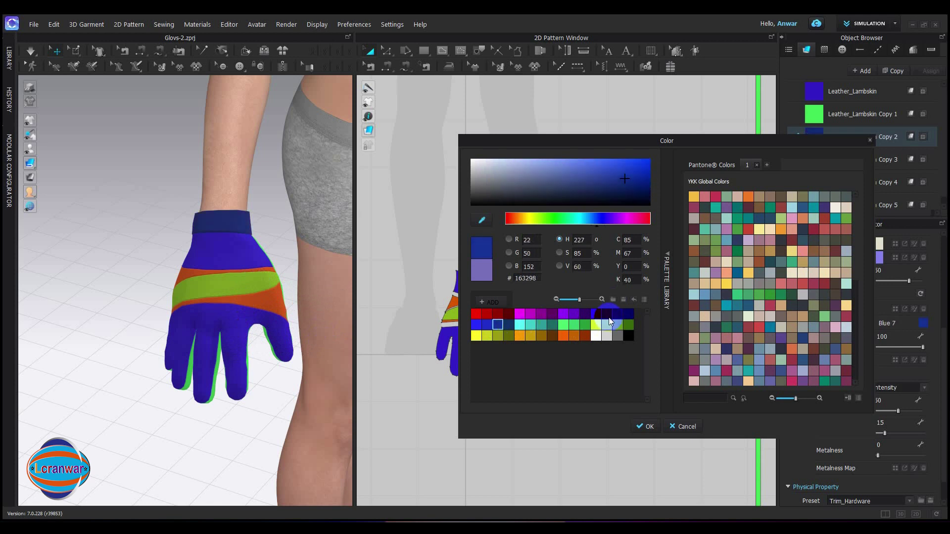
left_click(596, 315)
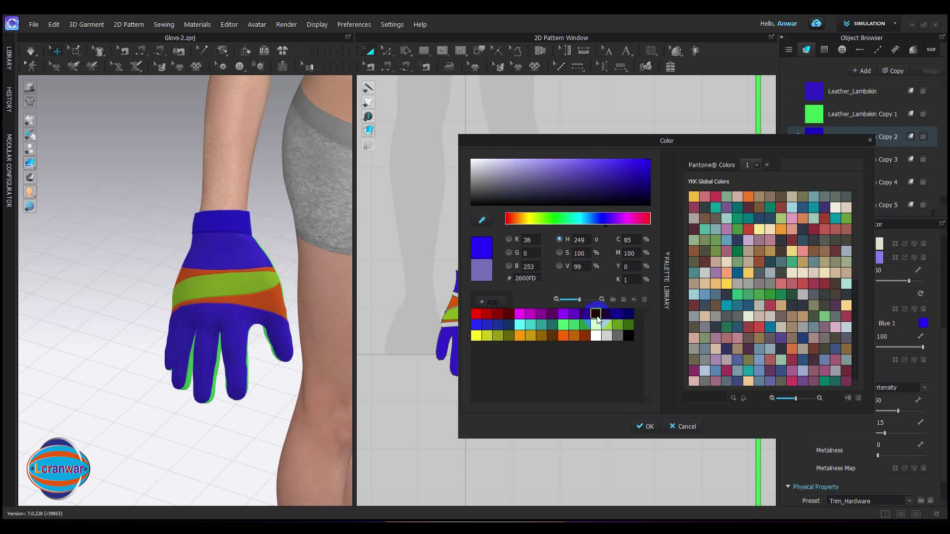
Set the cuff fabric's colour to Orange 5 and deselect the fabric.
left_click(565, 338)
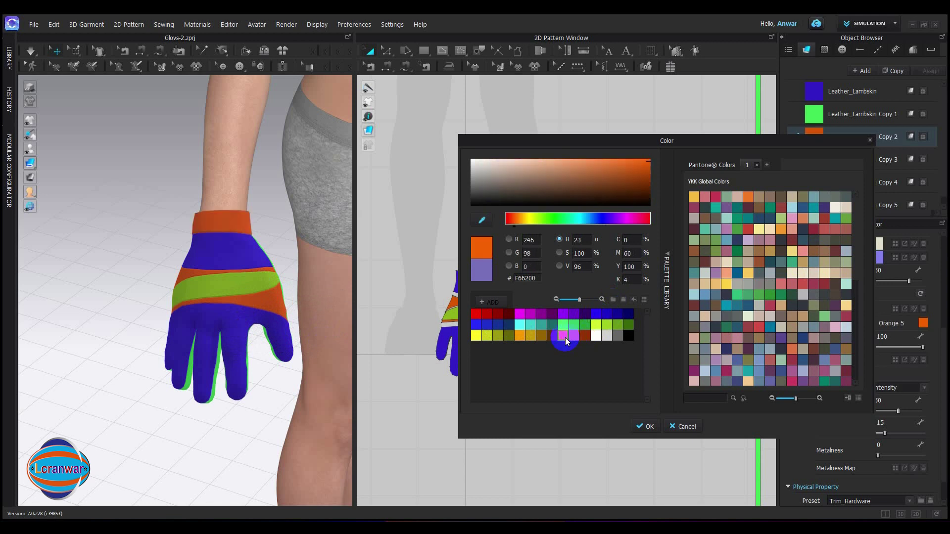
left_click(651, 428)
left_click(497, 447)
Simulate the glove while pulling the orange wrist cuff into place from the back and the side.
right_click_drag(200, 333, 230, 257)
scroll(262, 330, "down", 3)
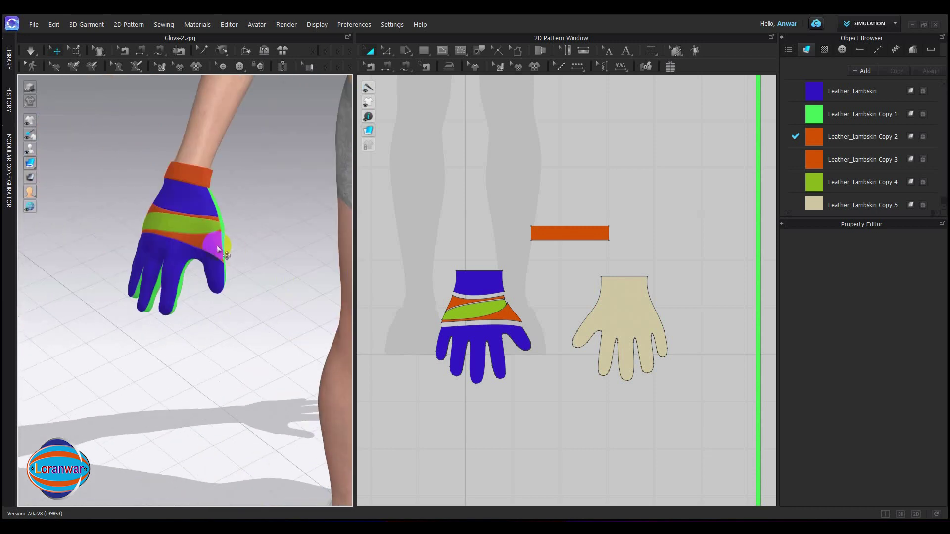
left_click(216, 245)
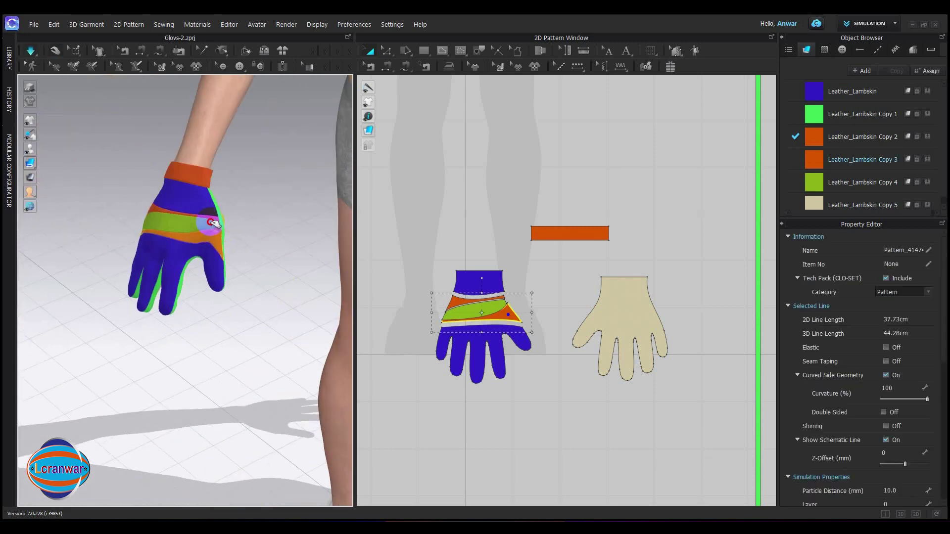
left_click(209, 198)
left_click(213, 164)
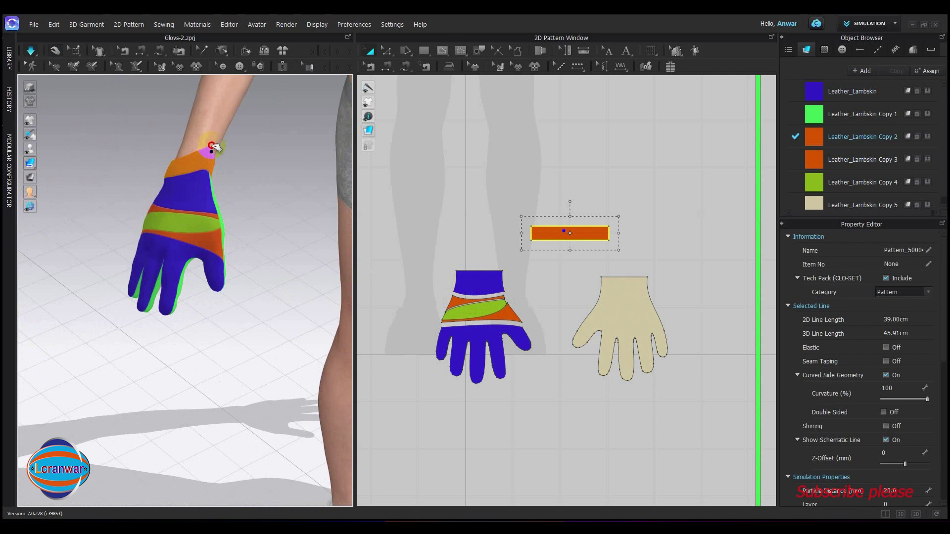
mouse_move(174, 164)
left_mouse_down()
mouse_move(183, 144)
mouse_move(183, 160)
mouse_move(195, 163)
left_mouse_up()
mouse_move(195, 166)
right_mouse_down()
mouse_move(252, 227)
mouse_move(366, 180)
right_mouse_up()
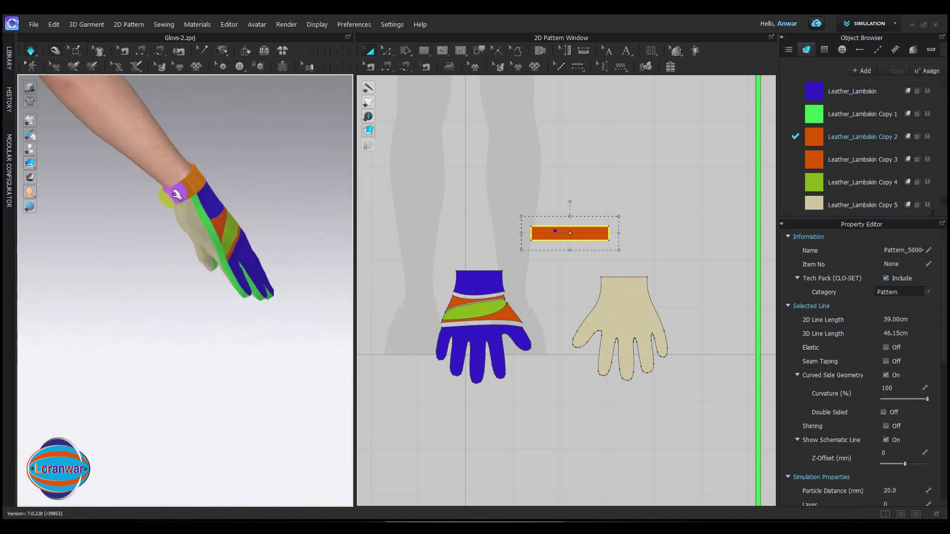
left_click_drag(187, 182, 183, 173)
right_click_drag(225, 218, 106, 229)
right_click_drag(250, 211, 246, 262)
left_click(404, 190)
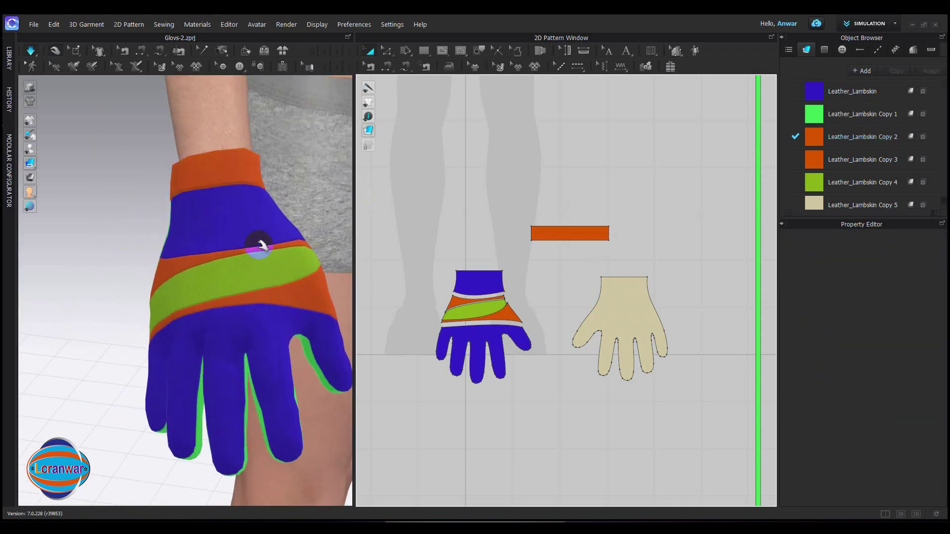
Widen the 3D window for a closer view of the glove and save the project.
left_click_drag(355, 235, 502, 261)
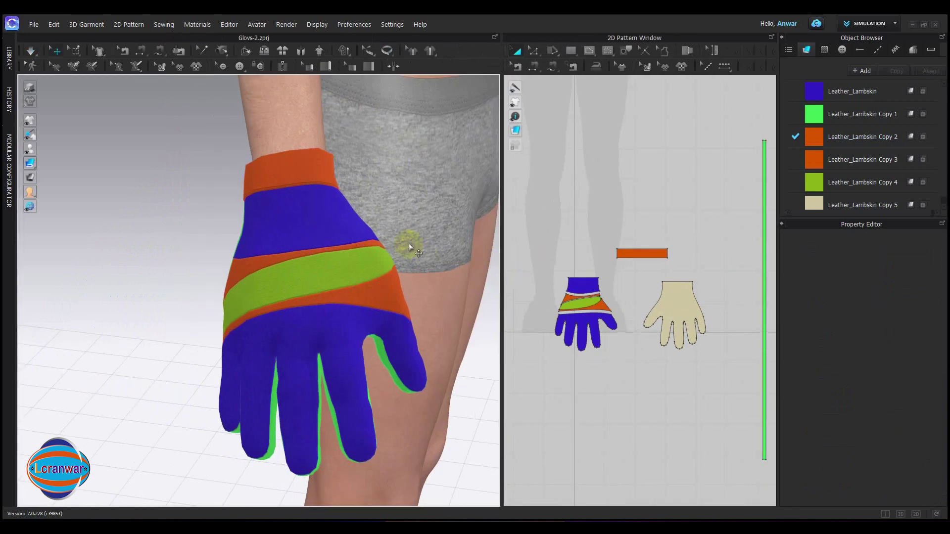
key("ctrl+s")
middle_click_drag(353, 264, 379, 220)
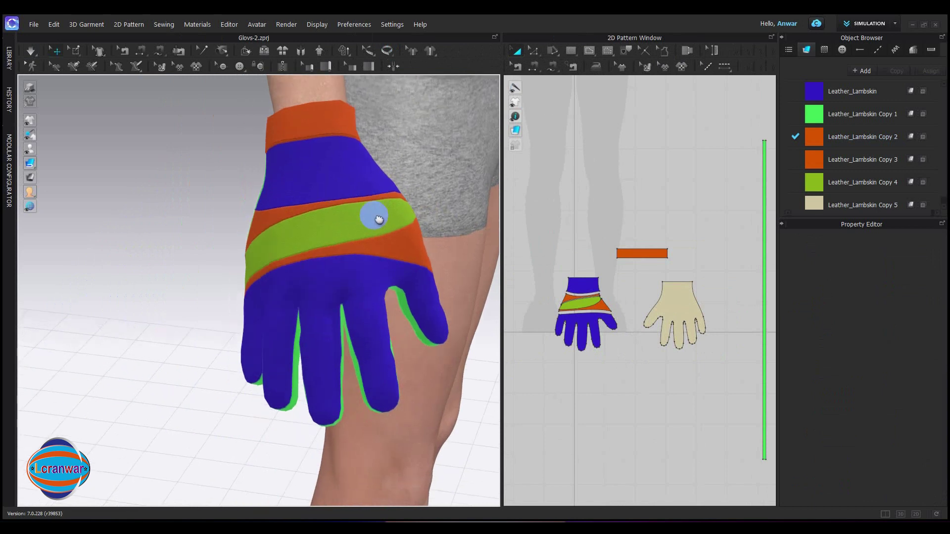
scroll(371, 227, "up", 5)
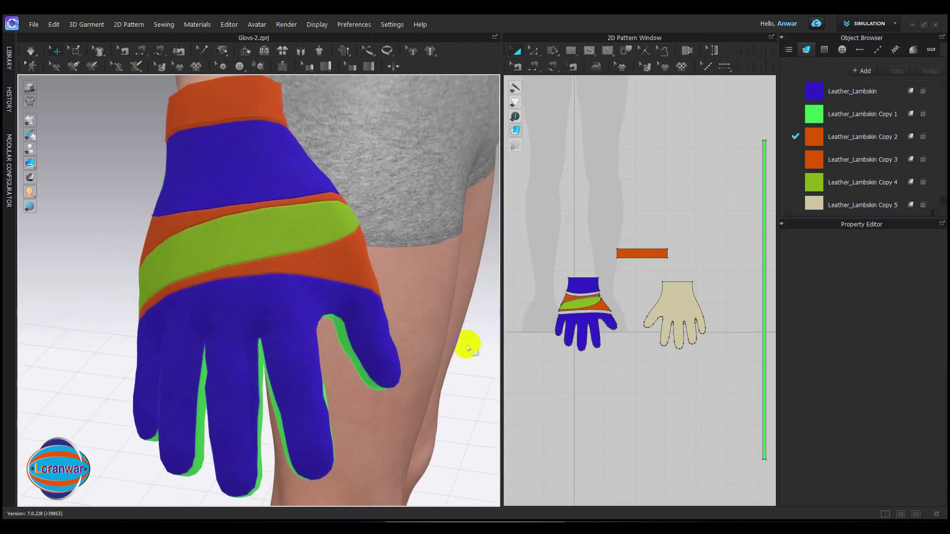
scroll(614, 381, "down", 3)
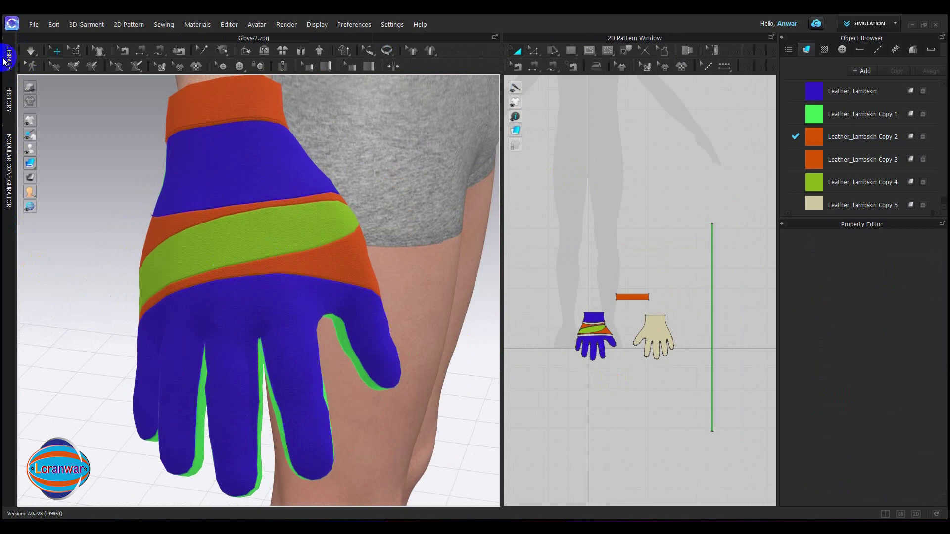
Add the ISO_301_Lockstitch.sst topstitch from the library's Hardware and Trims Topstitch folder to the project.
left_click(7, 58)
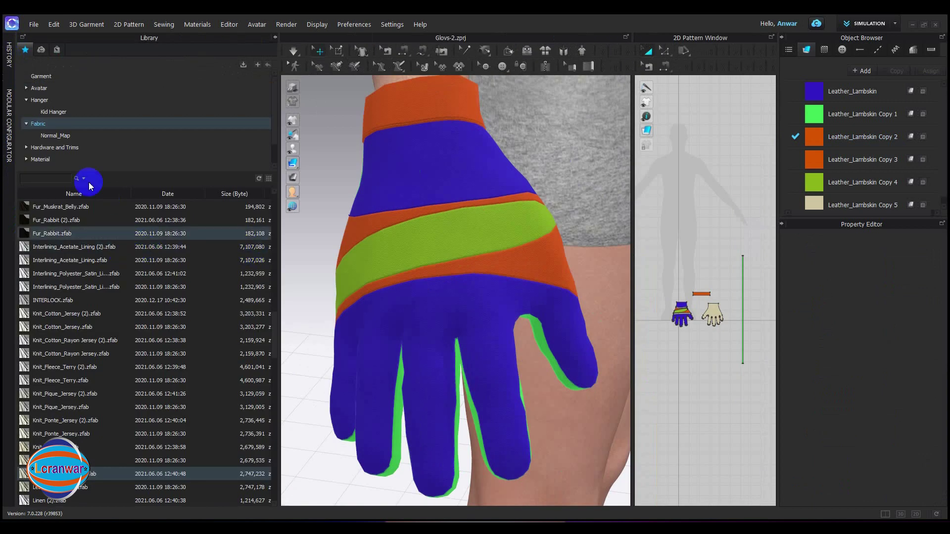
left_click(68, 149)
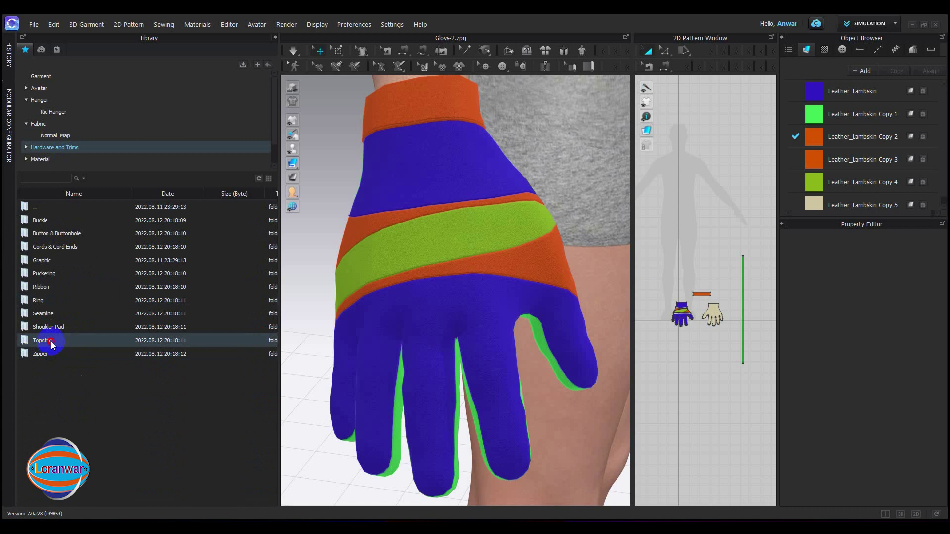
double_click(49, 341)
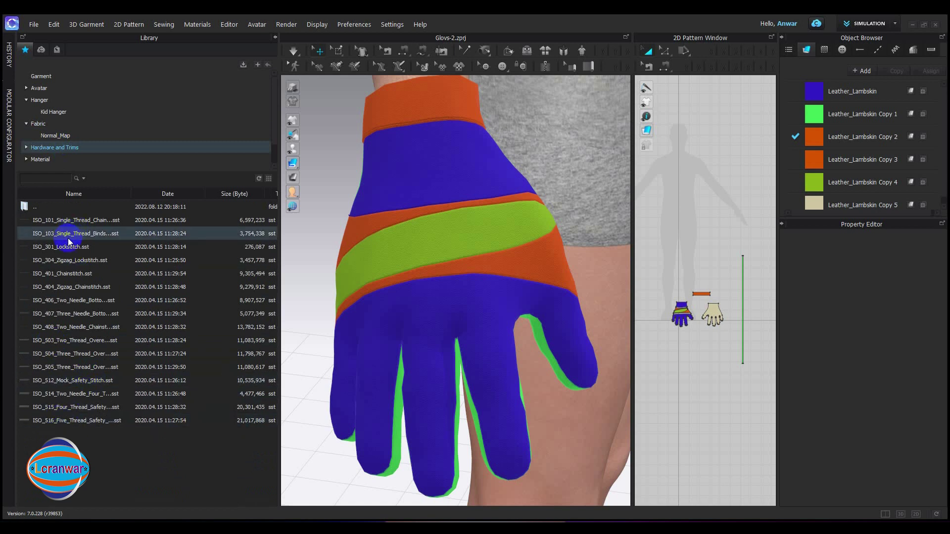
mouse_move(68, 251)
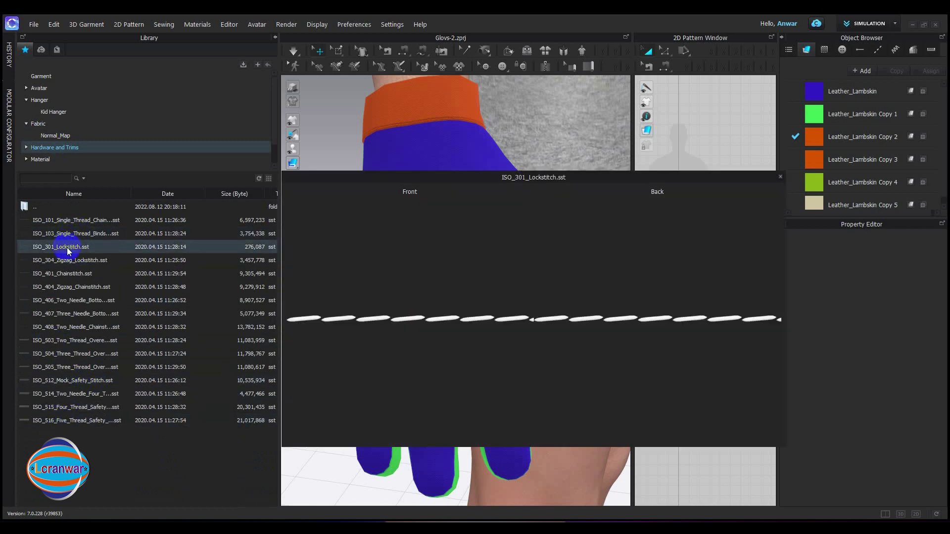
double_click(68, 247)
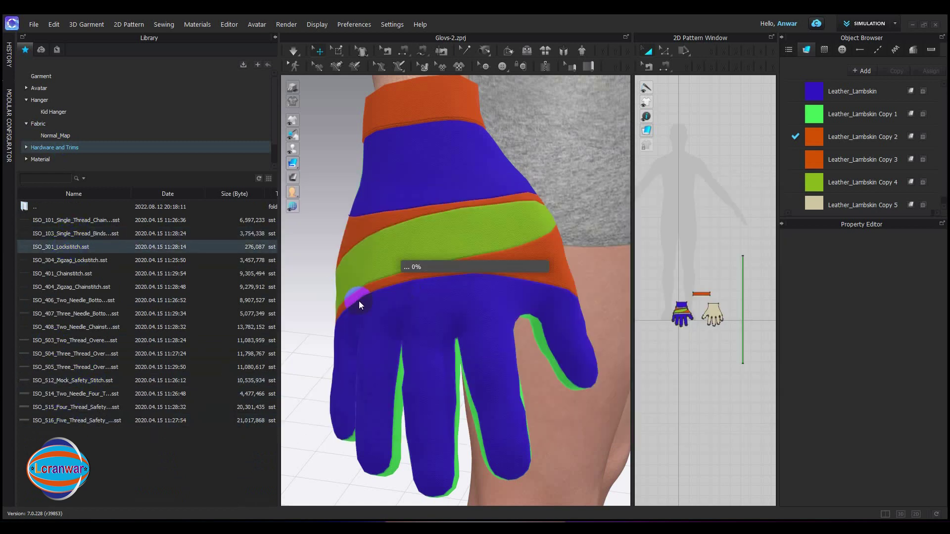
left_click_drag(359, 300, 358, 300)
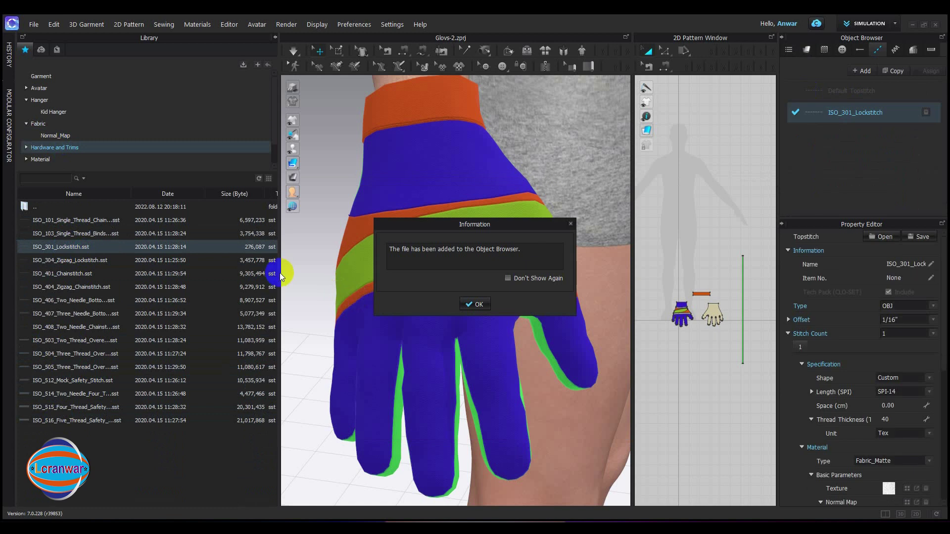
left_click(421, 303)
Narrow the library area and set the lockstitch's thread thickness to 200 Tex and its space to 0.01 cm.
left_click_drag(278, 251, 64, 271)
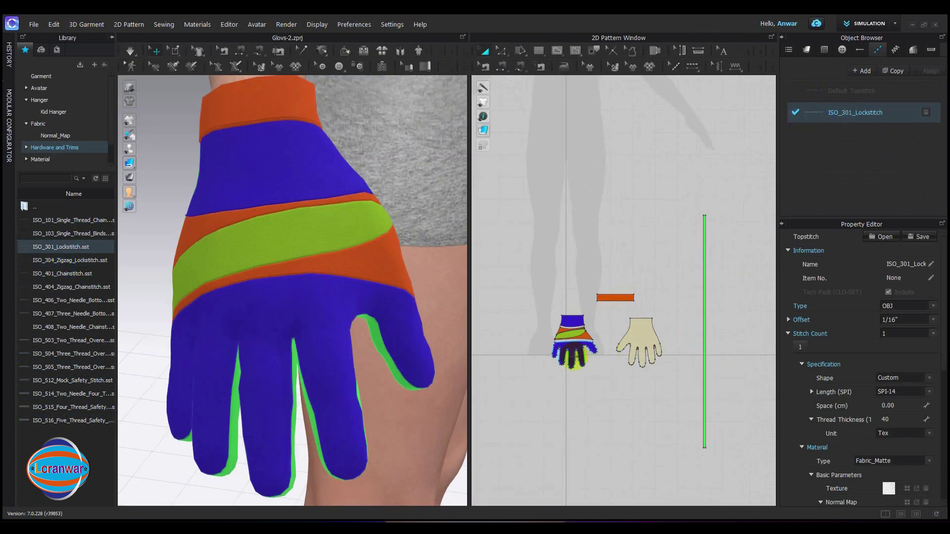
scroll(583, 356, "up", 5)
scroll(583, 356, "up", 5)
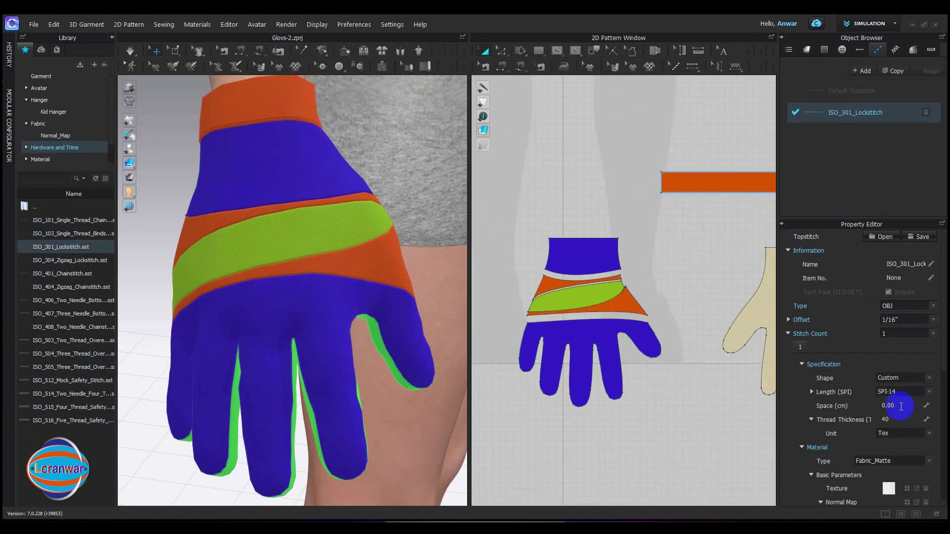
type("200")
double_click(899, 406)
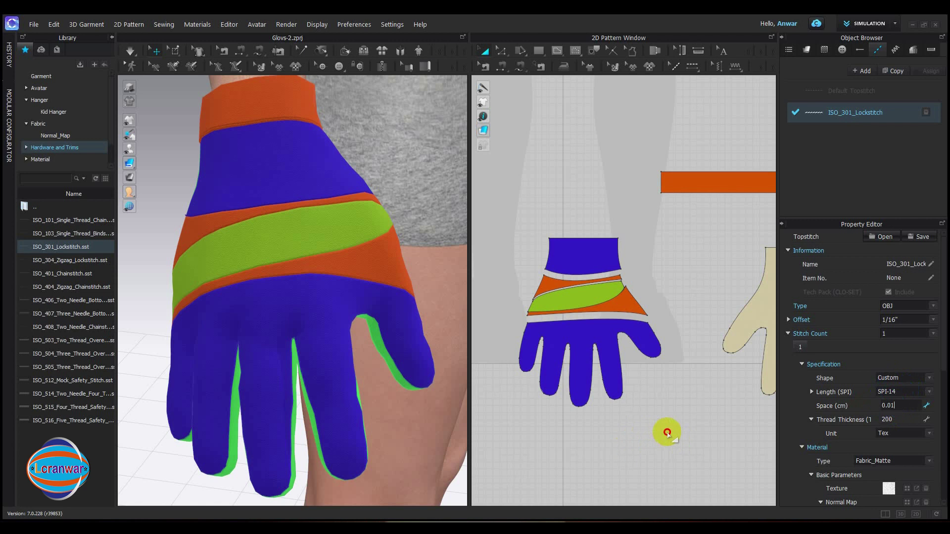
left_click(665, 429)
Add ISO_301_Lockstitch topstitching along the lower orange piece's bottom edge and its curved seam with the green band.
left_click(692, 66)
left_click(697, 70)
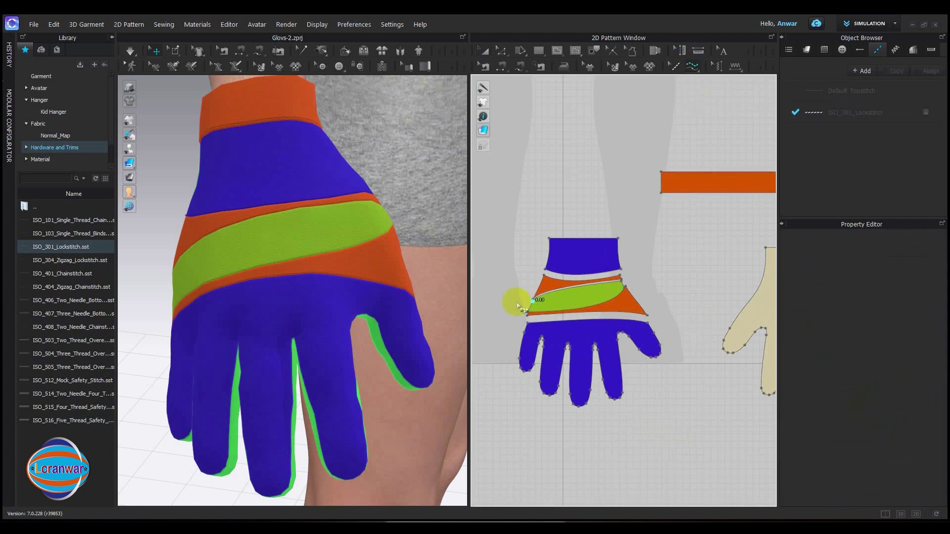
scroll(518, 316, "up", 2)
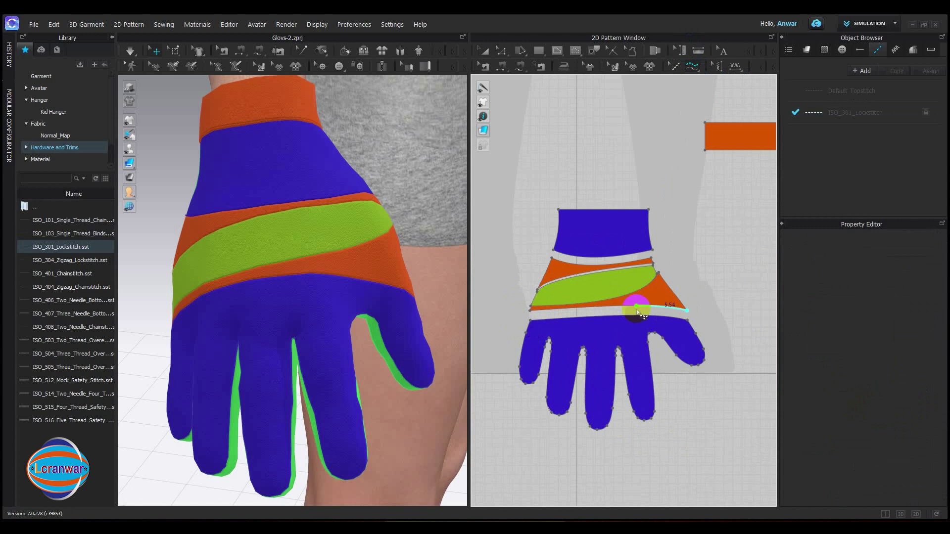
left_click(530, 311)
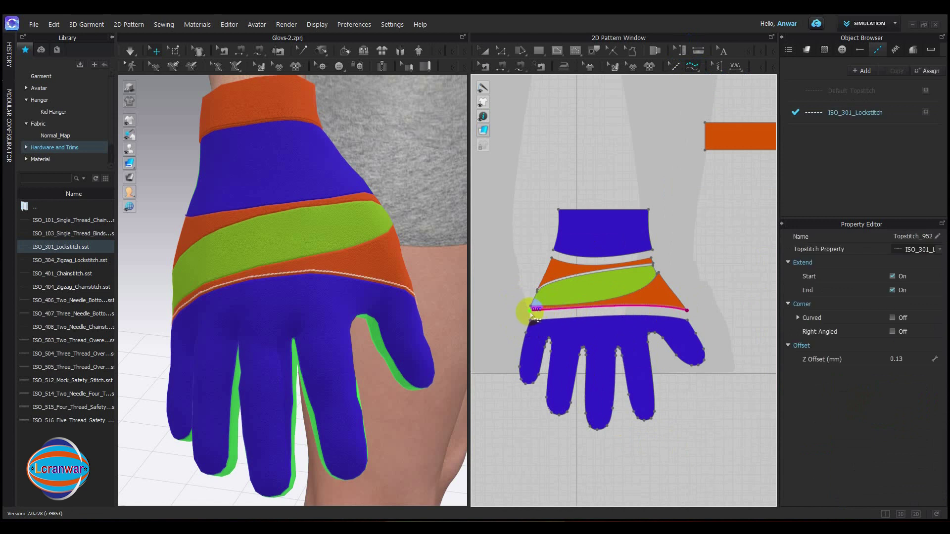
left_click(671, 280)
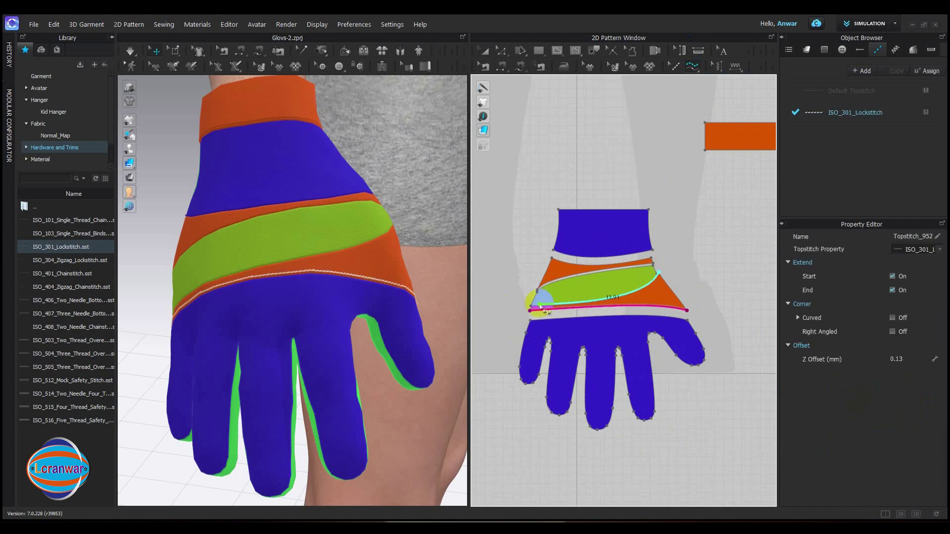
left_click(531, 305)
right_click_drag(378, 305, 326, 282)
scroll(317, 273, "up", 5)
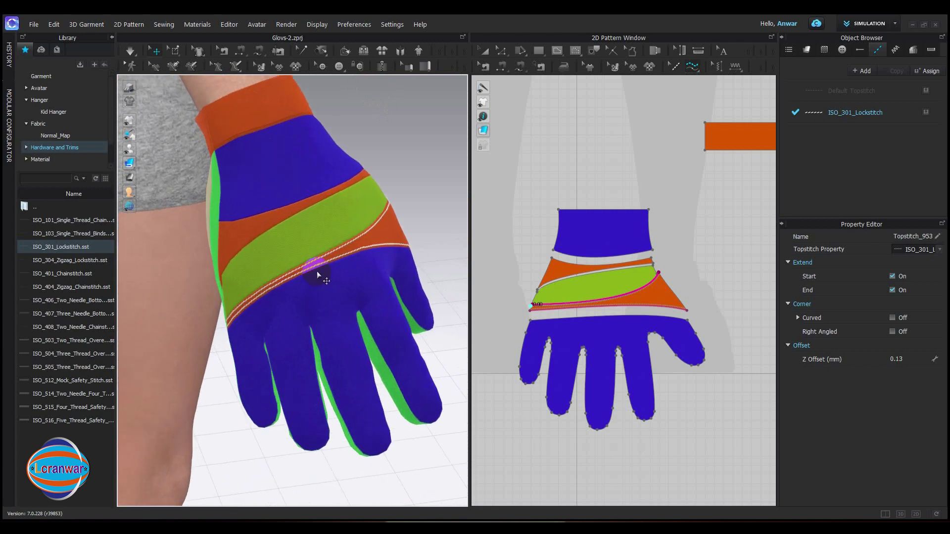
Add lockstitch topstitching along the upper orange piece's seam with the green band and along its upper edge.
left_click(555, 279)
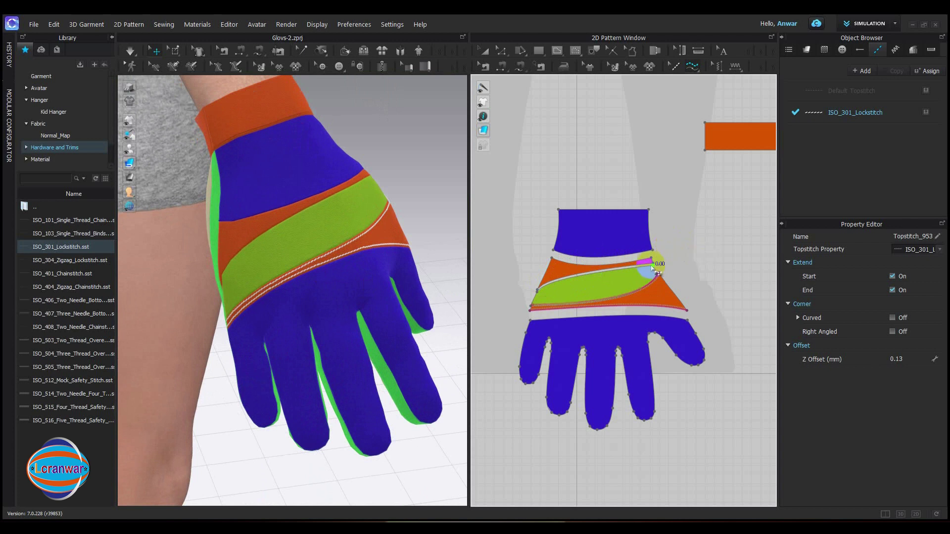
scroll(534, 281, "up", 4)
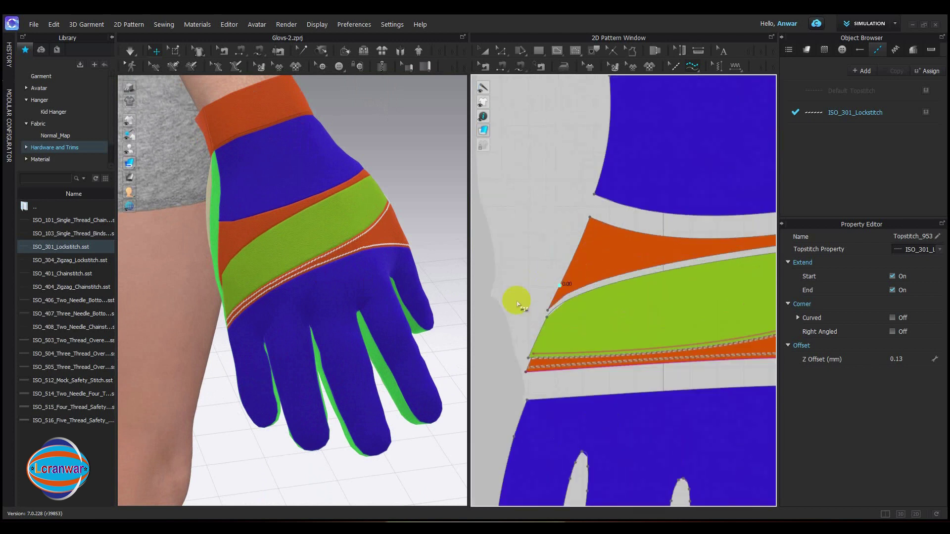
scroll(516, 300, "down", 3)
left_click(655, 274)
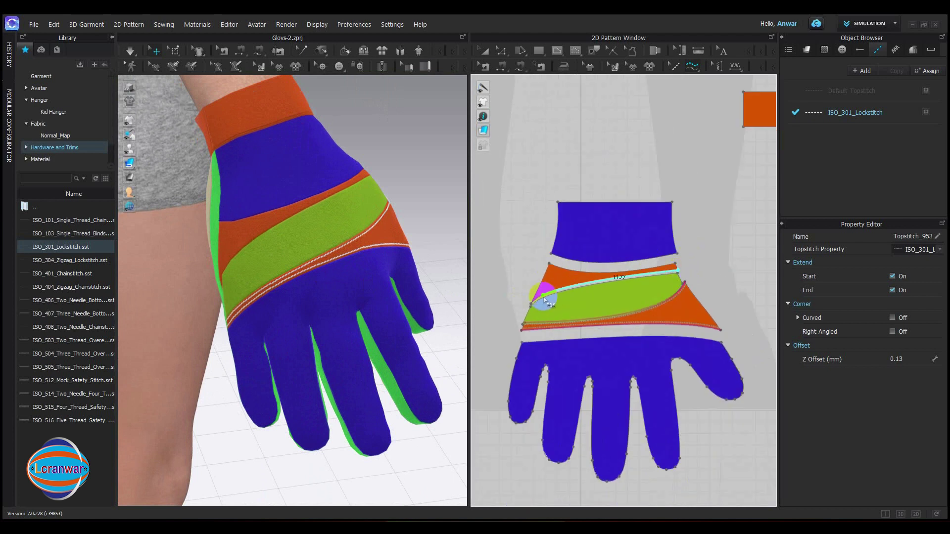
left_click(532, 303)
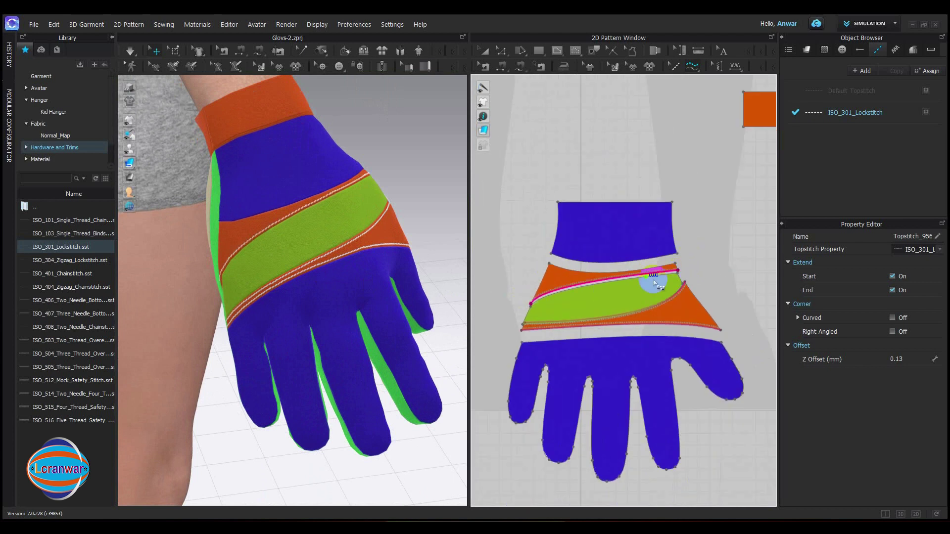
left_click(676, 262)
left_click(551, 265)
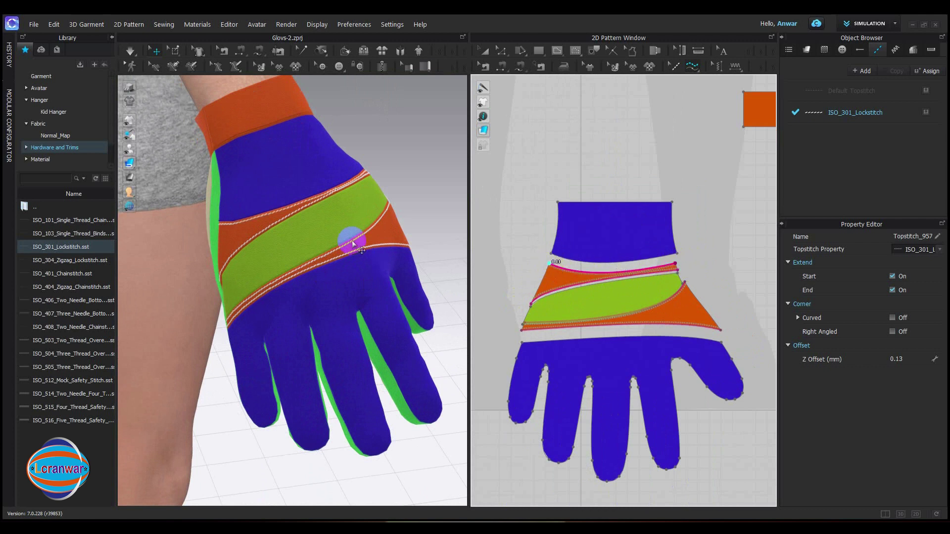
right_click_drag(350, 239, 372, 265)
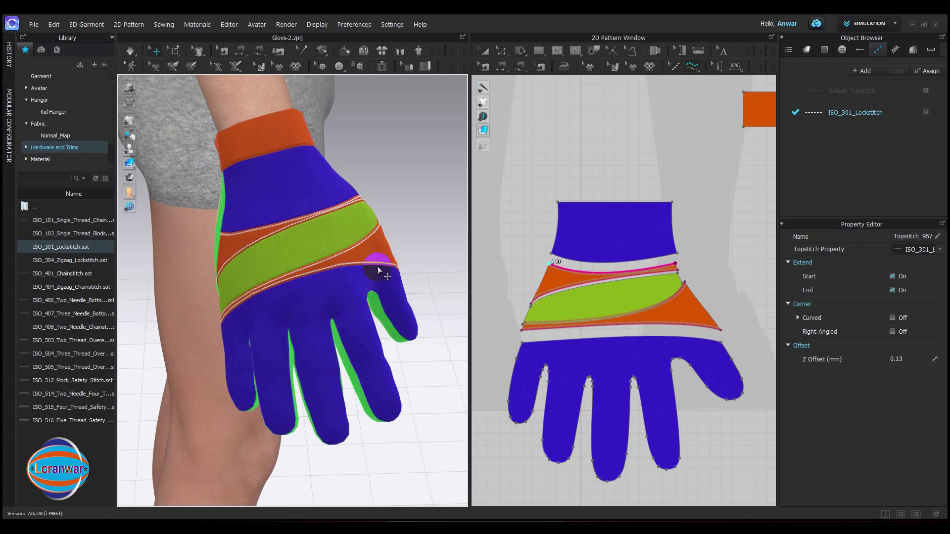
Slightly reshape the curves of the upper orange piece's upper and lower edges and the blue wrist panel's lower edge.
left_click(522, 67)
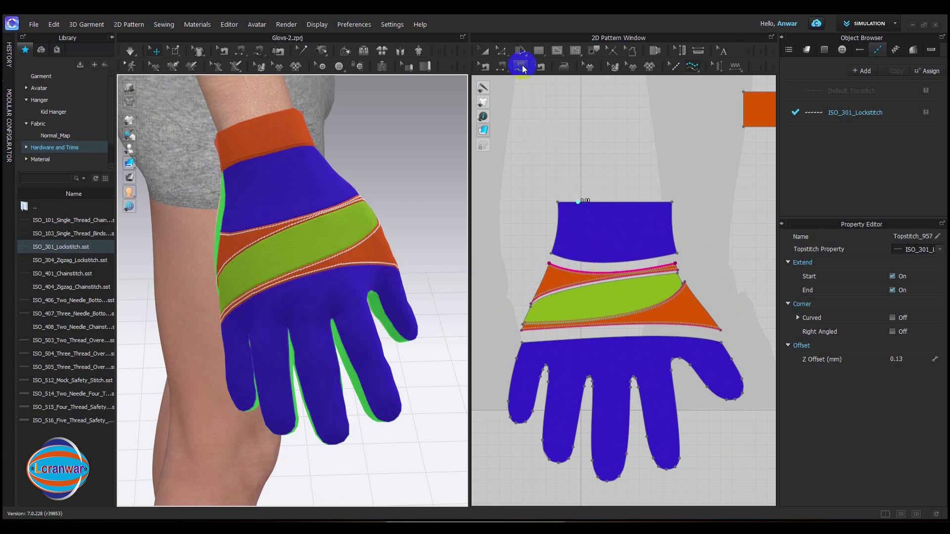
left_click(513, 60)
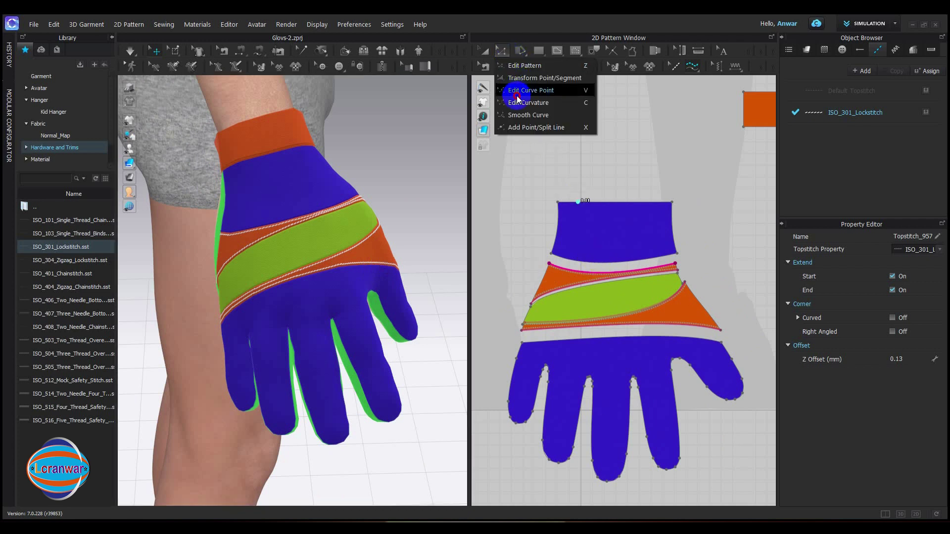
left_click(516, 67)
scroll(614, 279, "up", 3)
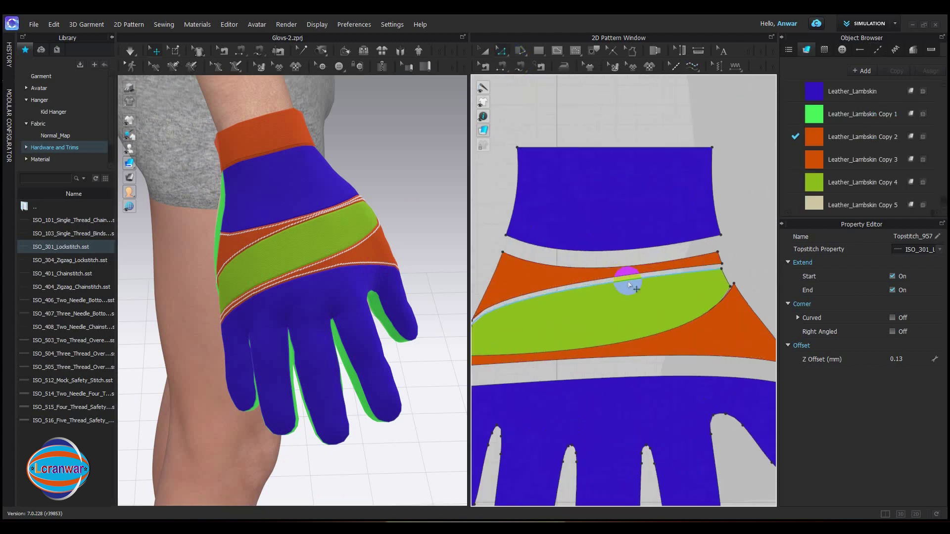
left_click(682, 262)
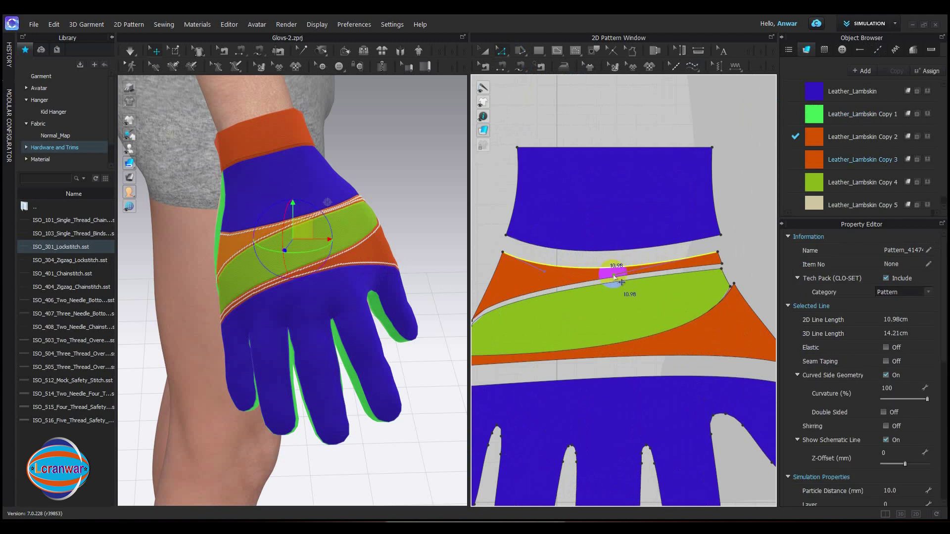
left_click(614, 272)
left_click_drag(614, 271, 606, 280)
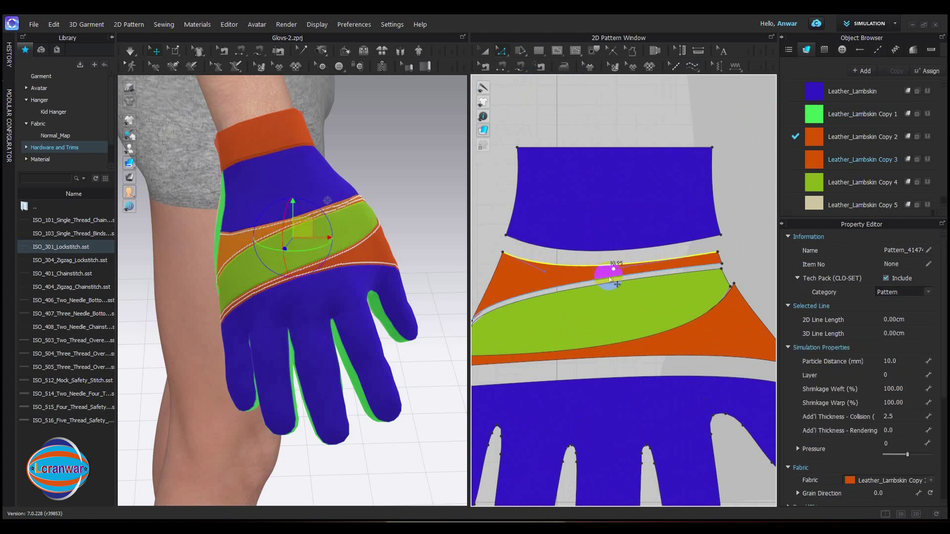
left_click(611, 281)
left_click(564, 281)
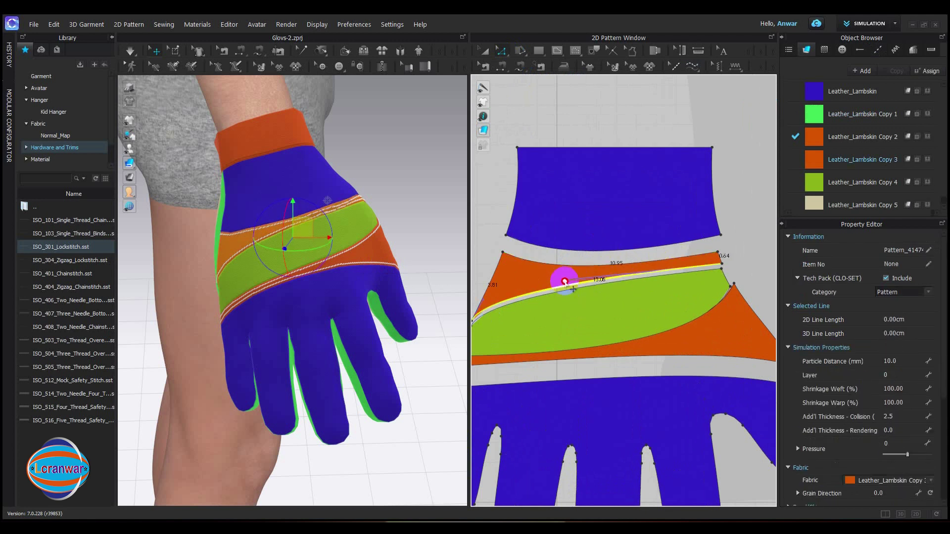
left_click(654, 248)
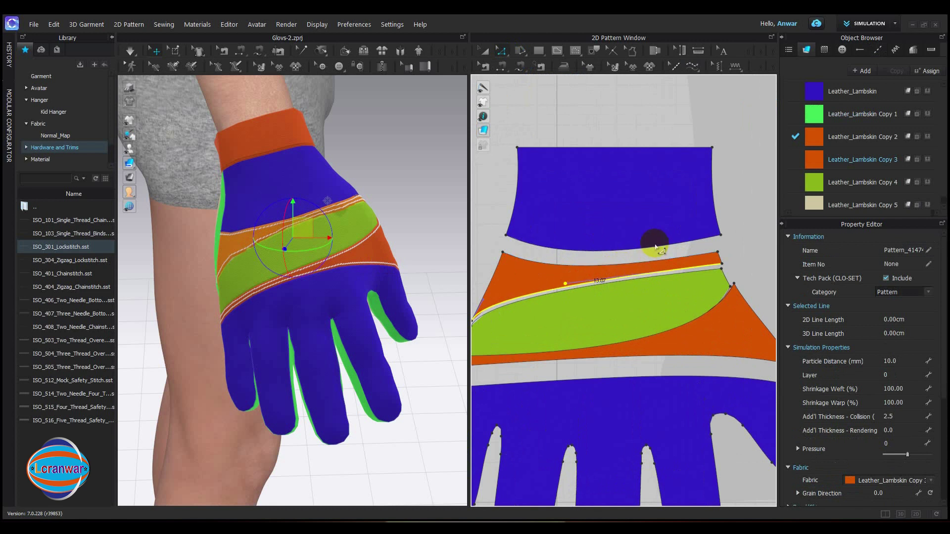
left_click(615, 256)
left_click_drag(615, 258, 614, 253)
scroll(688, 301, "down", 2)
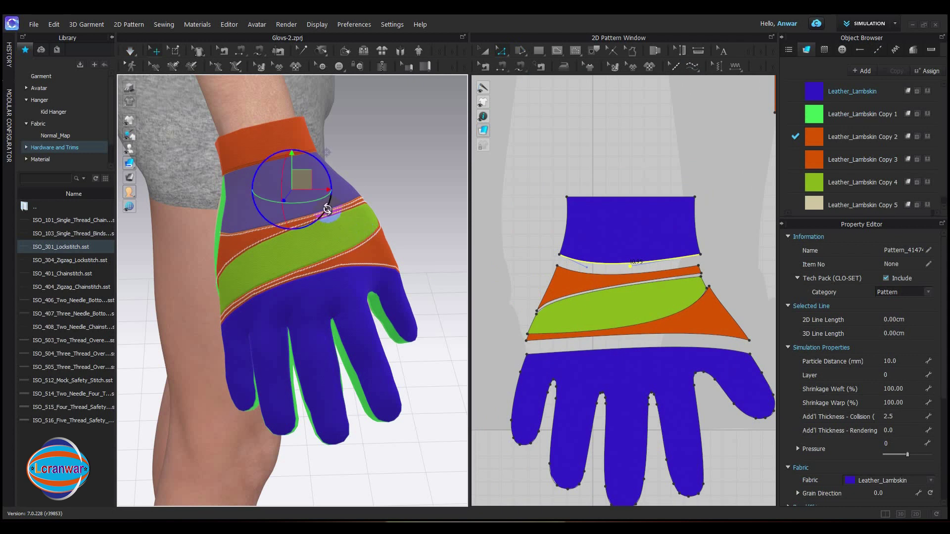
right_click_drag(327, 208, 320, 242)
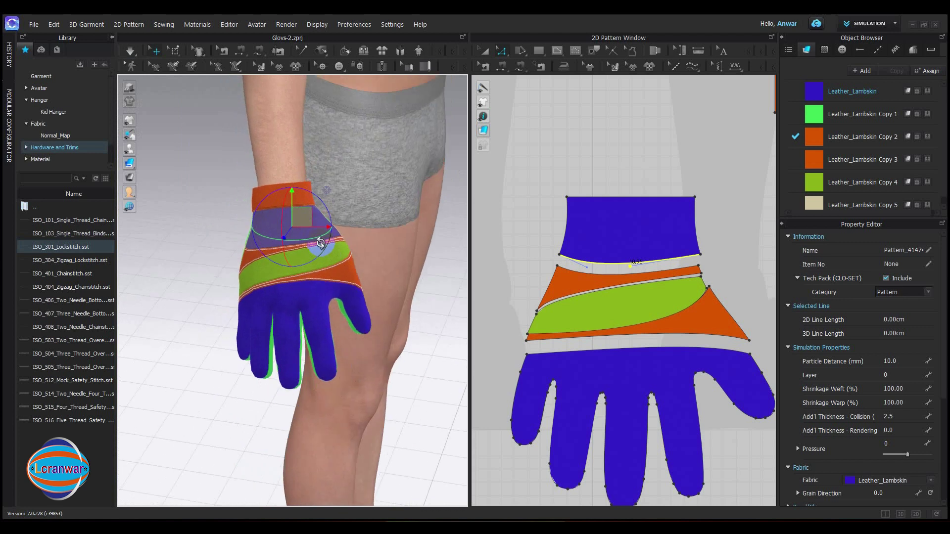
left_click(561, 155)
Set the stitch length of the ISO_301_Lockstitch topstitch to SPI-10.
scroll(299, 275, "down", 2)
middle_click_drag(299, 277, 324, 242)
scroll(564, 301, "up", 3)
key("k")
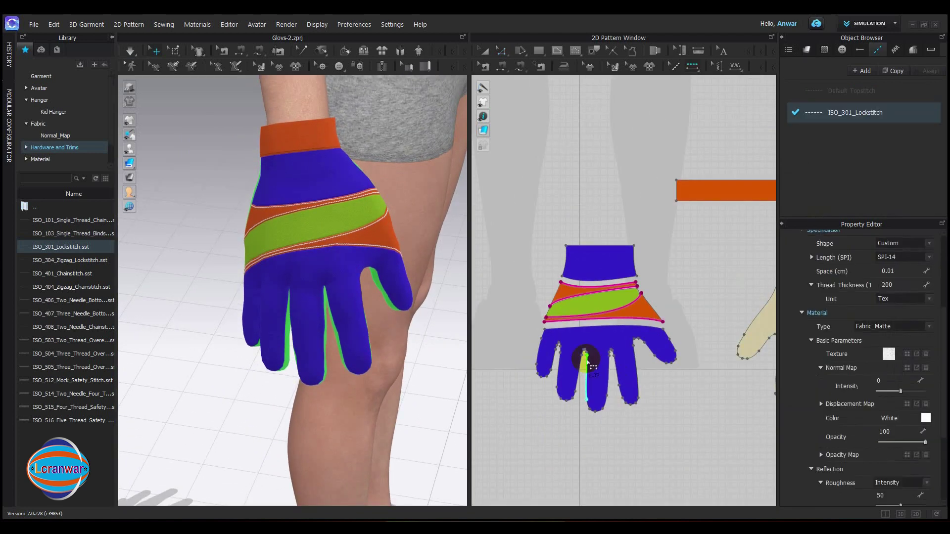
left_click(581, 316)
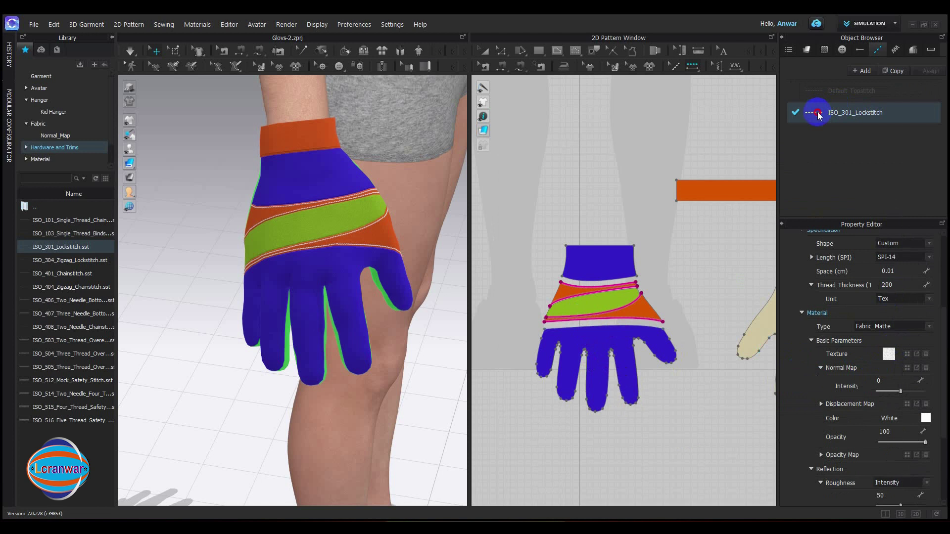
left_click(929, 257)
left_click(896, 320)
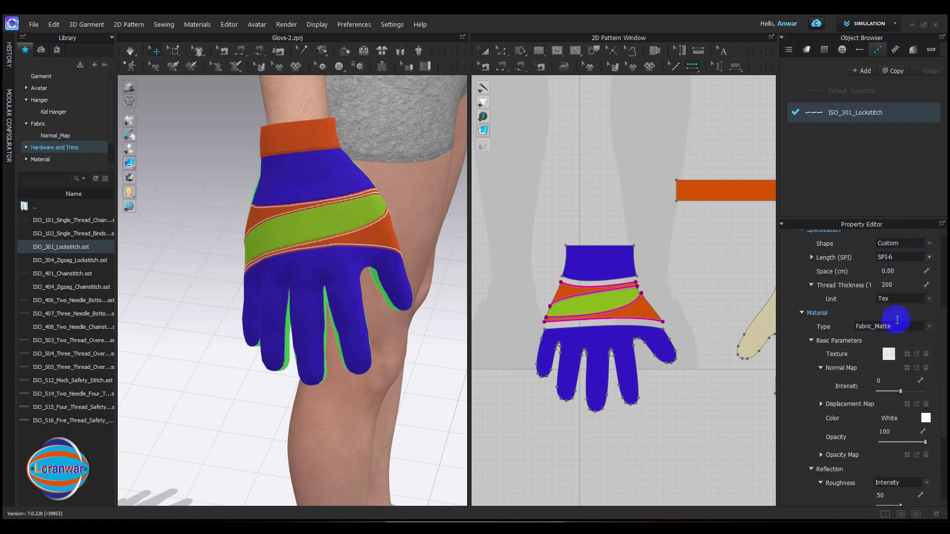
left_click(930, 257)
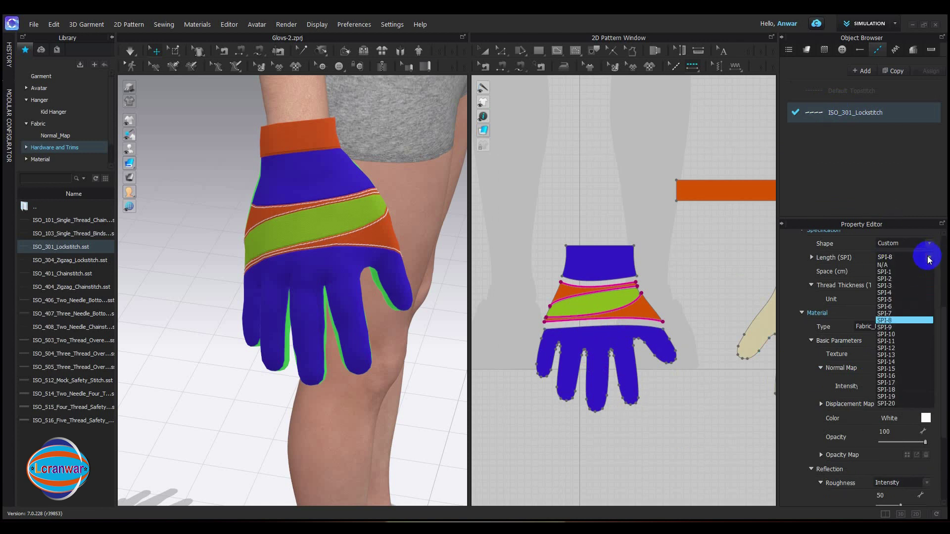
left_click(901, 335)
left_click(576, 167)
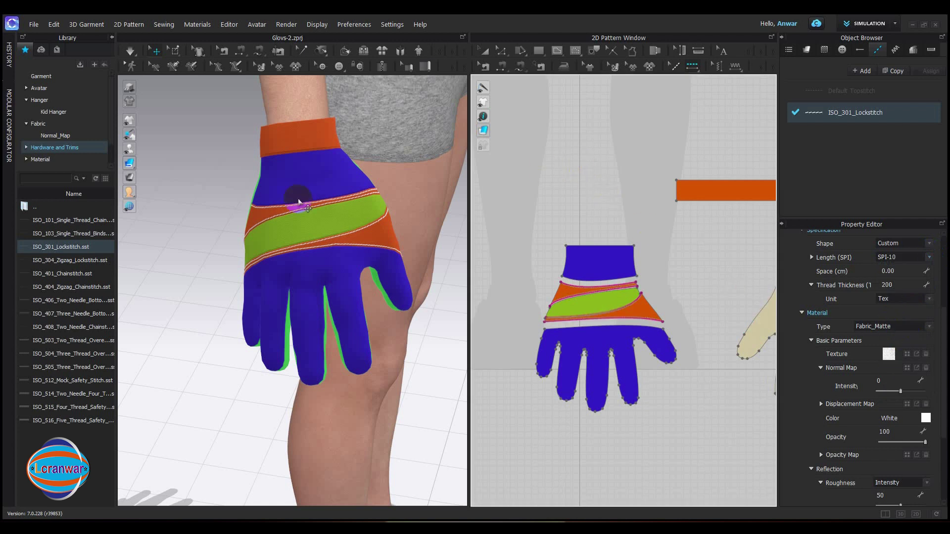
Try ISO_301_Lockstitch topstitching around the finger outline of the blue hand panel, and delete it.
scroll(300, 200, "up", 3)
middle_click_drag(306, 195, 284, 247)
scroll(285, 247, "down", 3)
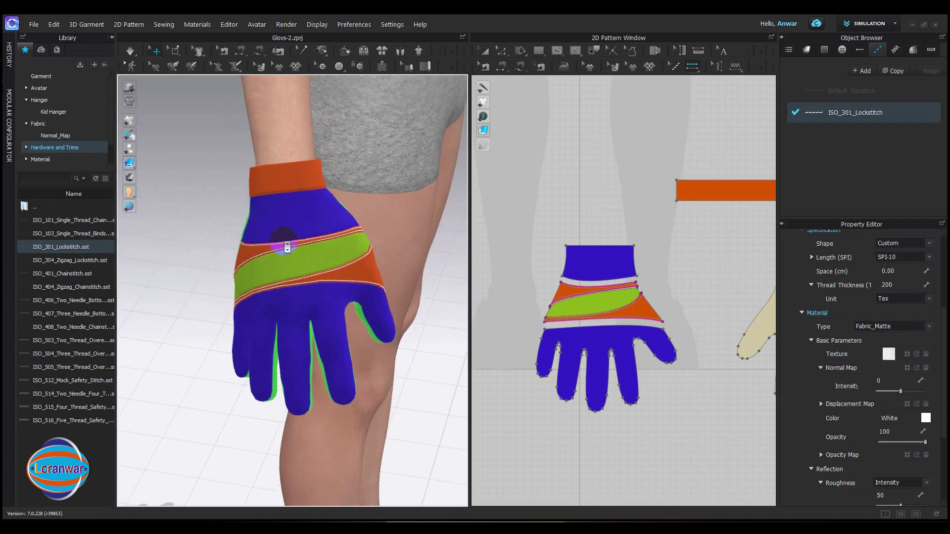
scroll(287, 247, "down", 3)
right_click_drag(288, 242, 310, 238)
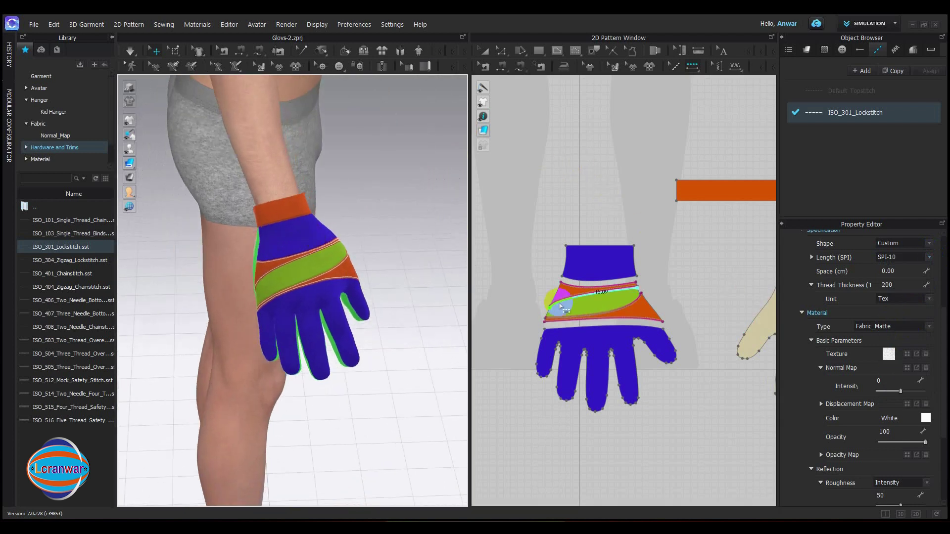
scroll(560, 306, "up", 2)
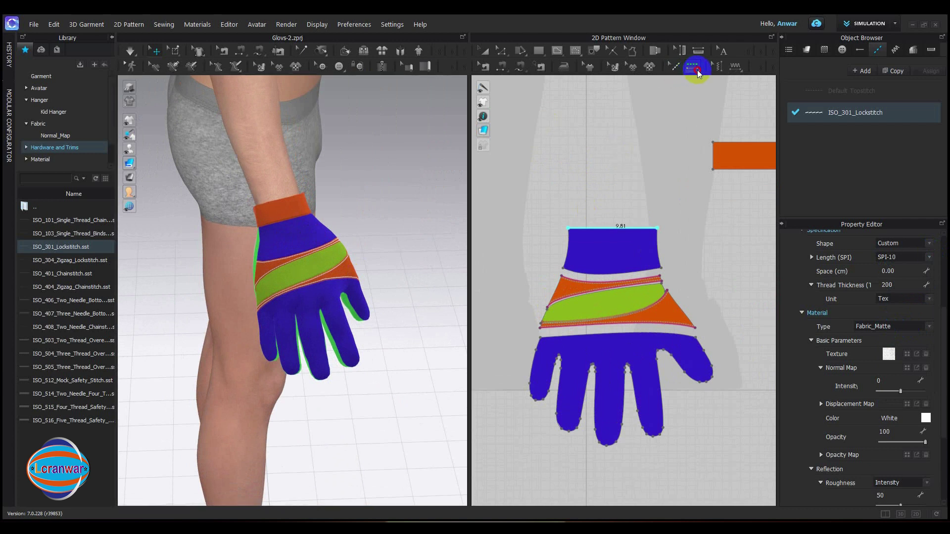
left_click(698, 73)
left_click(703, 99)
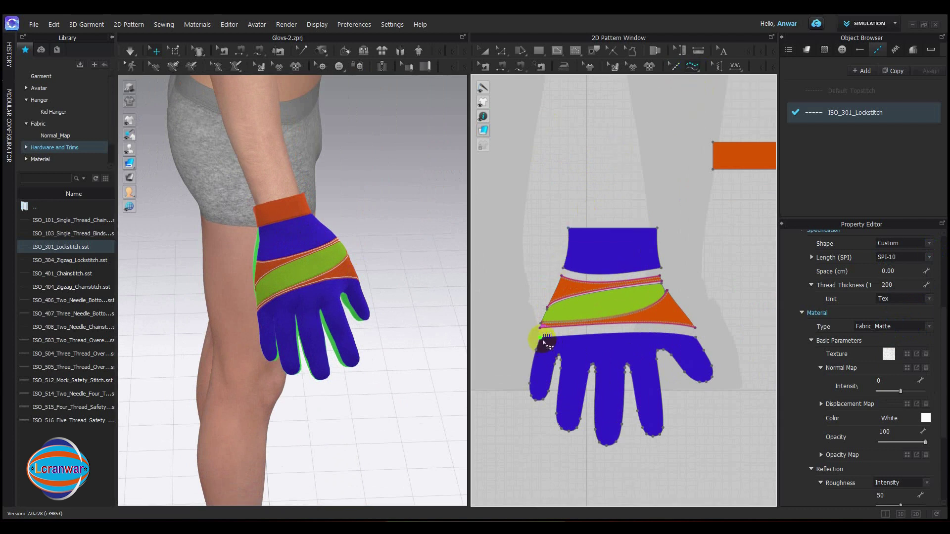
mouse_move(539, 365)
left_mouse_down()
mouse_move(568, 424)
mouse_move(666, 414)
mouse_move(705, 365)
left_mouse_up()
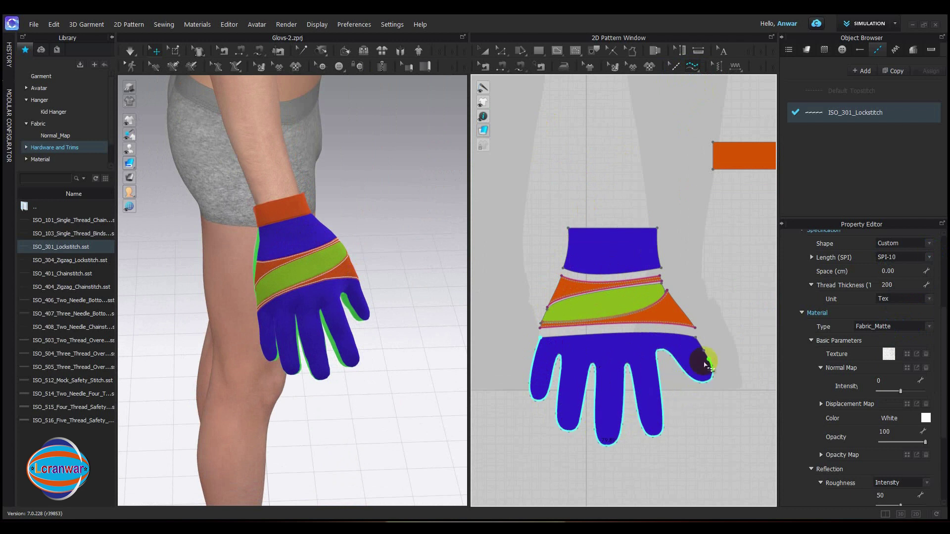
left_click(705, 346)
right_click_drag(403, 378, 354, 302)
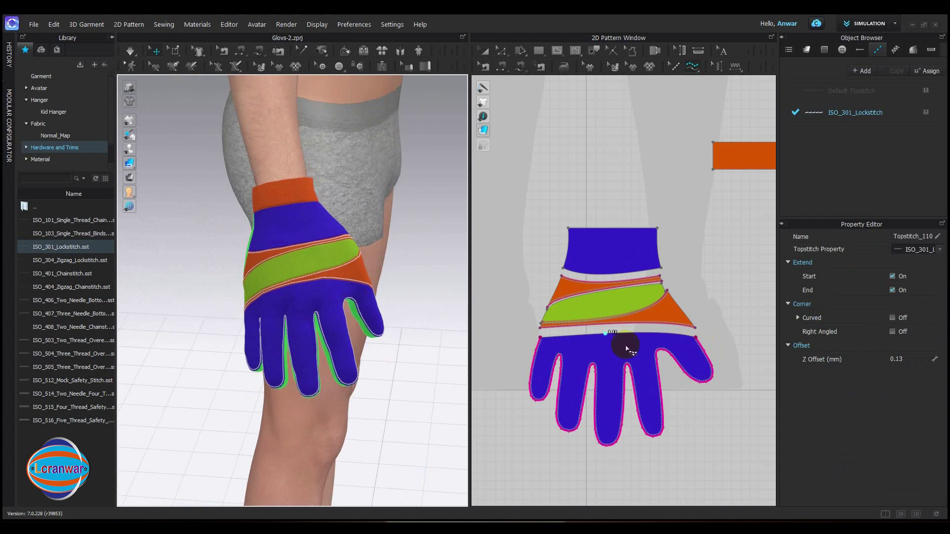
key("Delete")
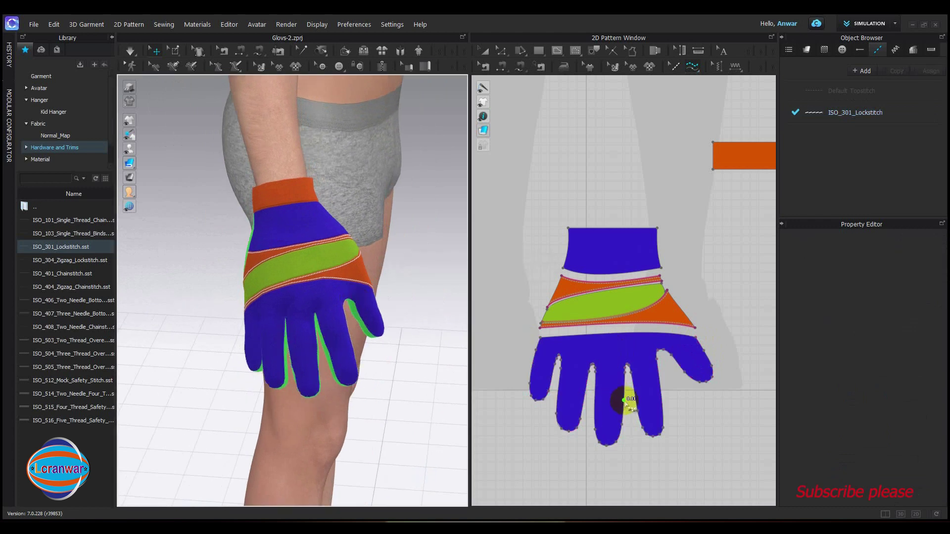
Duplicate the ISO_301_Lockstitch topstitch and apply the copy around the finger outline of the blue hand panel, from one upper corner to the other.
left_click(813, 153)
left_click(811, 117)
left_click(894, 71)
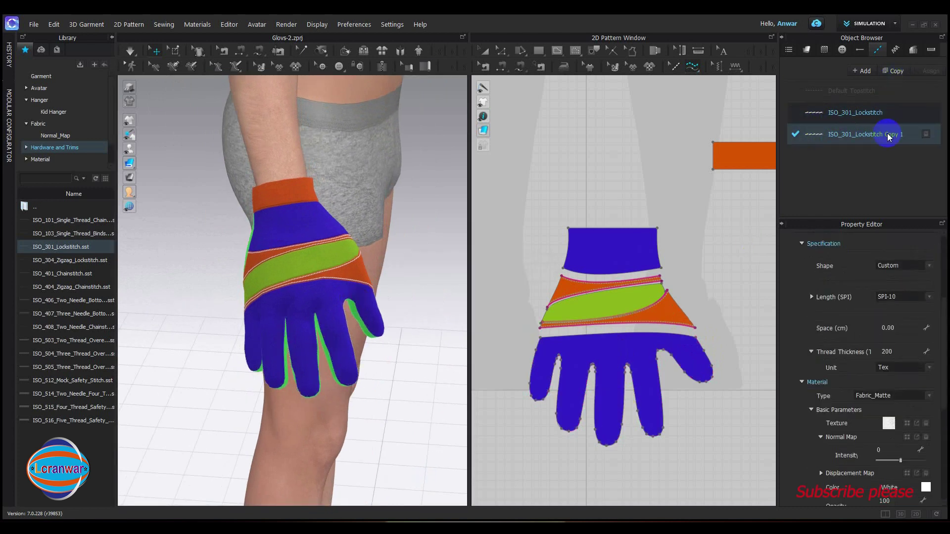
left_click(540, 338)
left_click(704, 338)
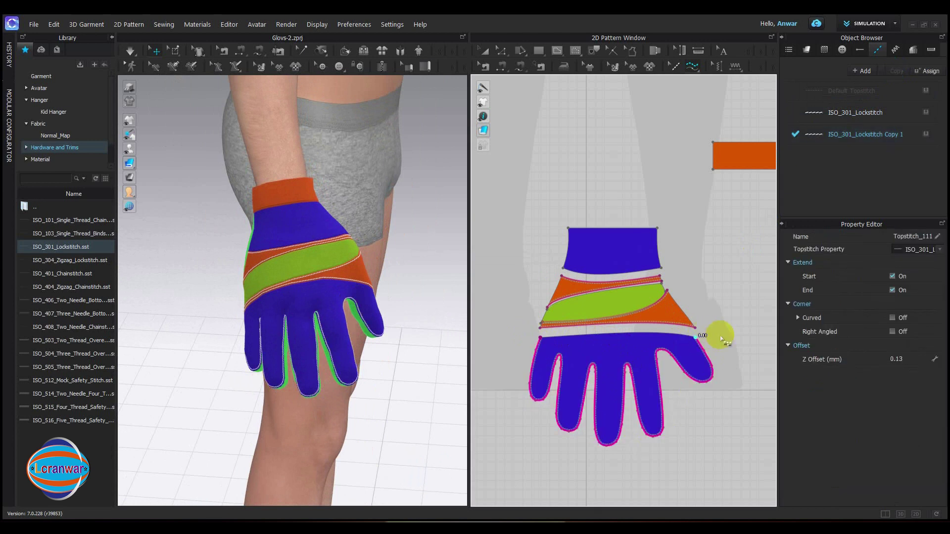
left_click(815, 135)
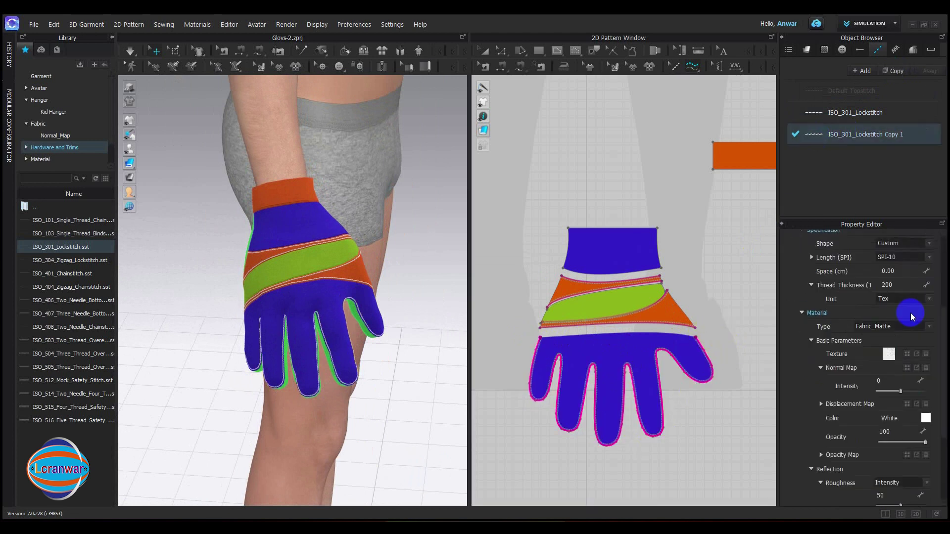
Set the offset of the ISO_301_Lockstitch Copy 1 topstitch to 1/8".
scroll(906, 282, "up", 3)
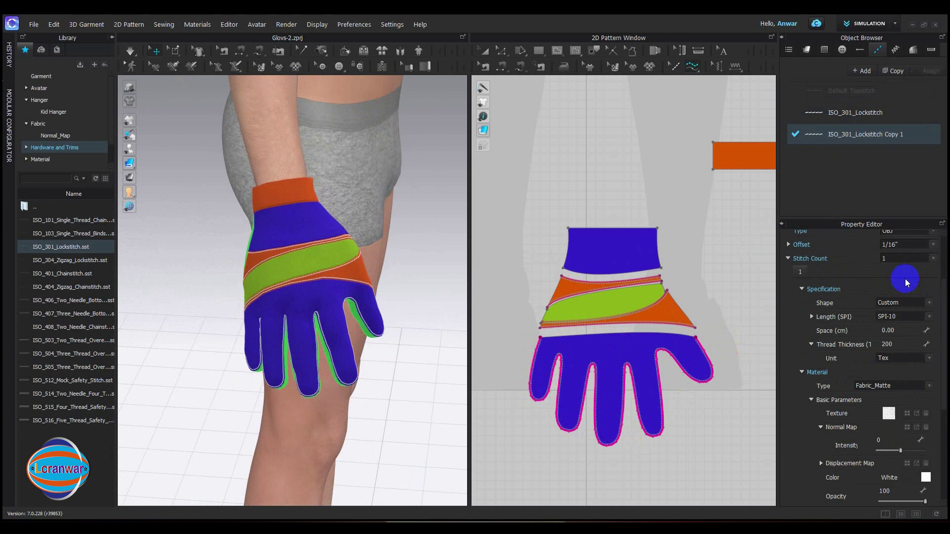
left_click(934, 244)
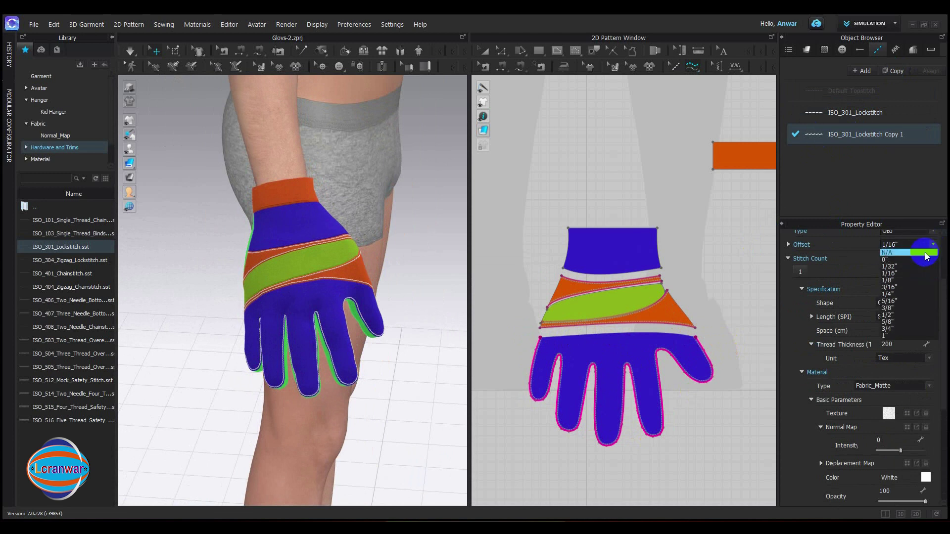
left_click(913, 280)
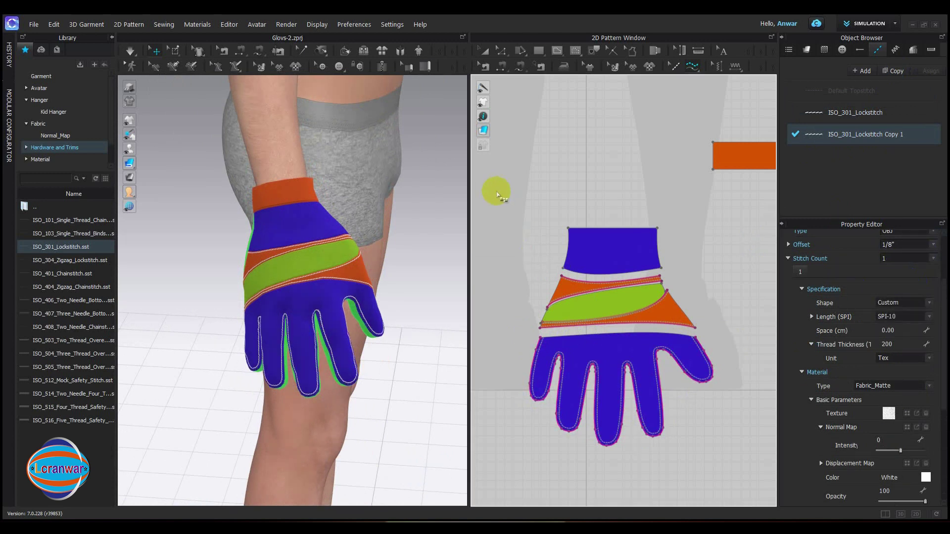
Apply the ISO_301_Lockstitch Copy 1 topstitch along both long edges of the orange cuff strip.
right_click_drag(373, 248, 386, 267)
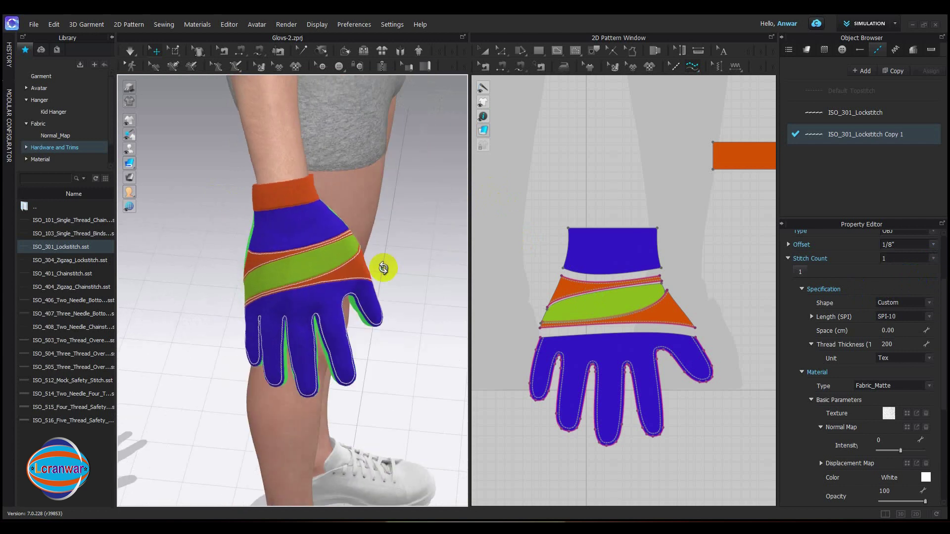
scroll(340, 258, "up", 3)
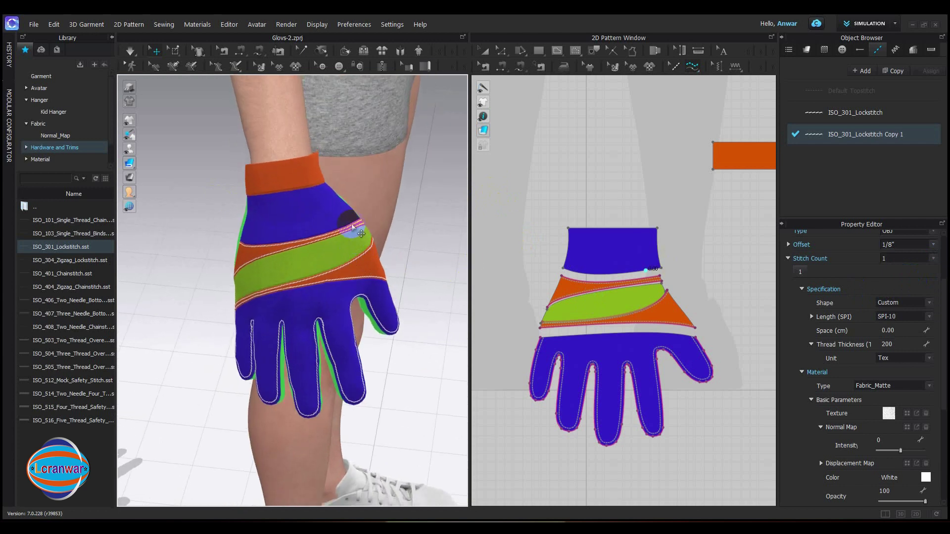
scroll(346, 213, "up", 1)
middle_click_drag(339, 208, 370, 241)
scroll(693, 247, "down", 4)
left_click(665, 226)
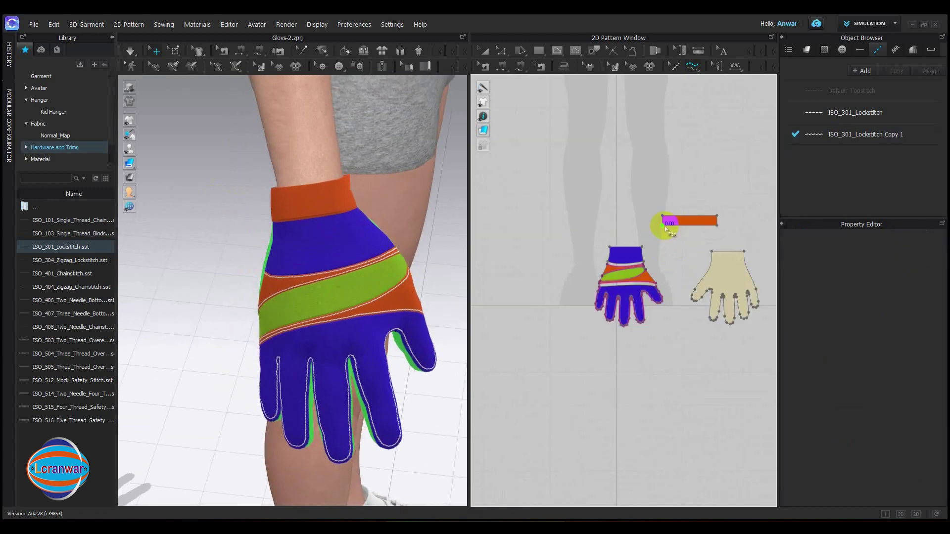
left_click(718, 229)
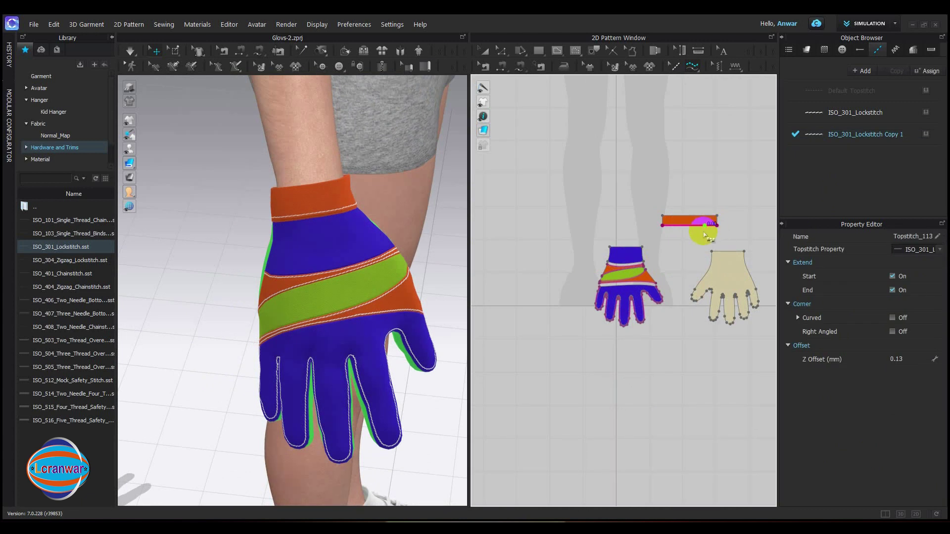
left_click(663, 215)
left_click(718, 218)
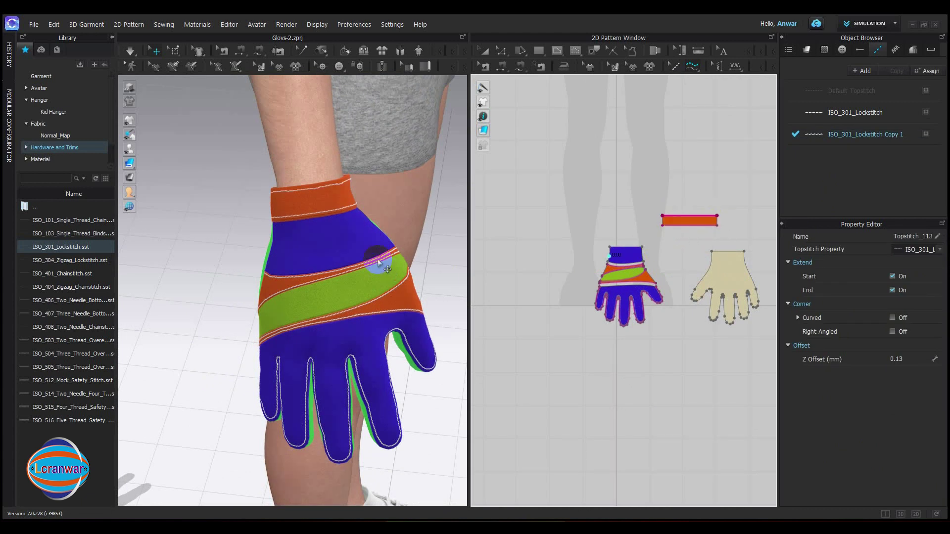
Apply the ISO_301_Lockstitch Copy 1 topstitch around the beige palm piece's outline, from one wrist corner to the other.
right_click_drag(378, 265, 511, 229)
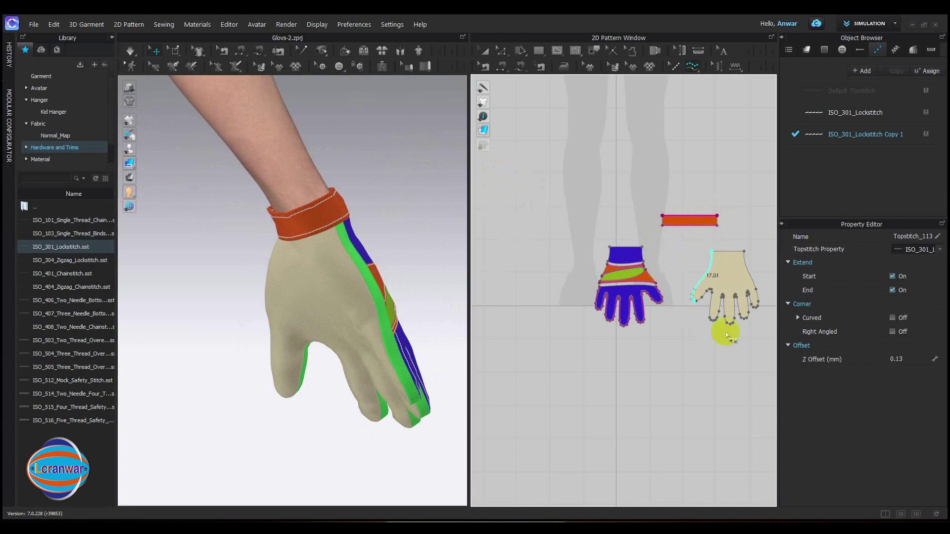
left_click(744, 254)
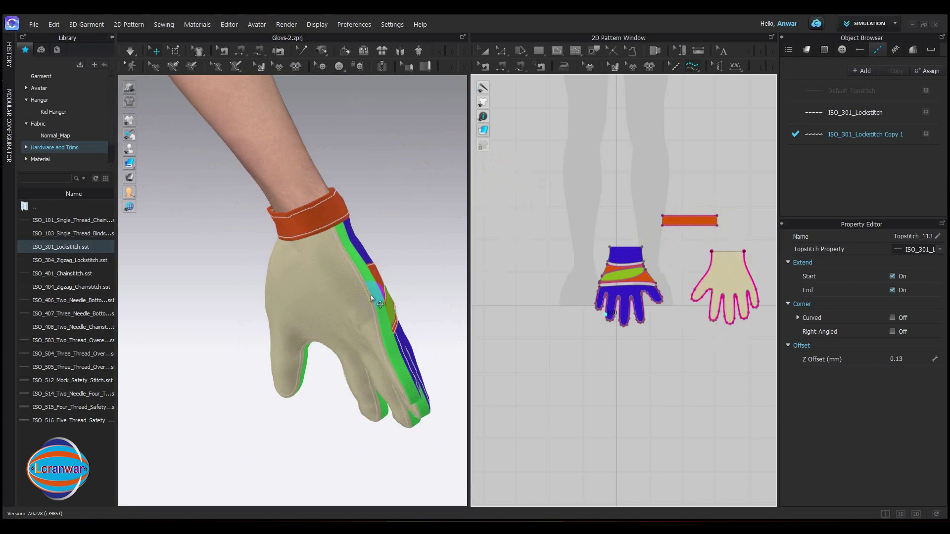
right_click_drag(379, 304, 297, 322)
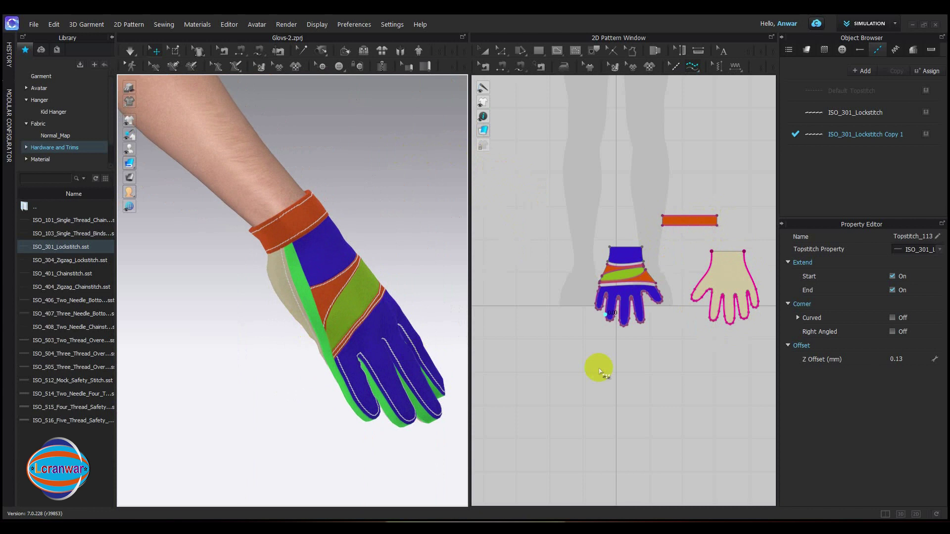
Topstitch the little-finger-side edges of the orange, green and blue wrist pieces on the back of the hand.
scroll(613, 290, "up", 5)
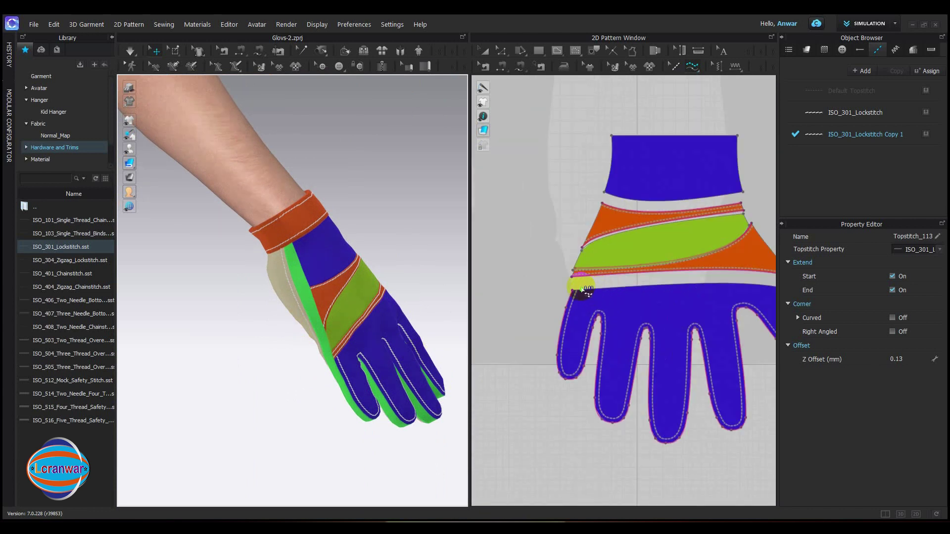
scroll(574, 280, "up", 3)
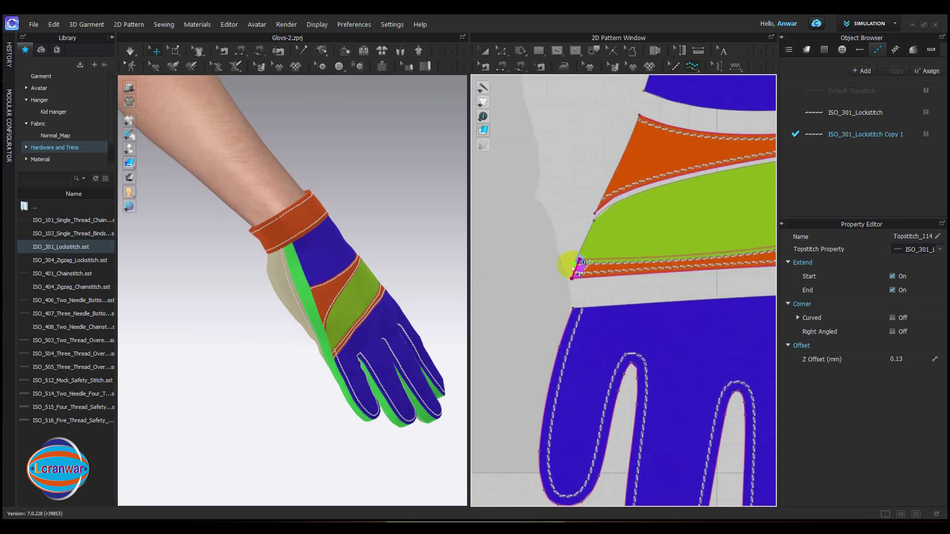
left_click(580, 260)
scroll(597, 223, "down", 2)
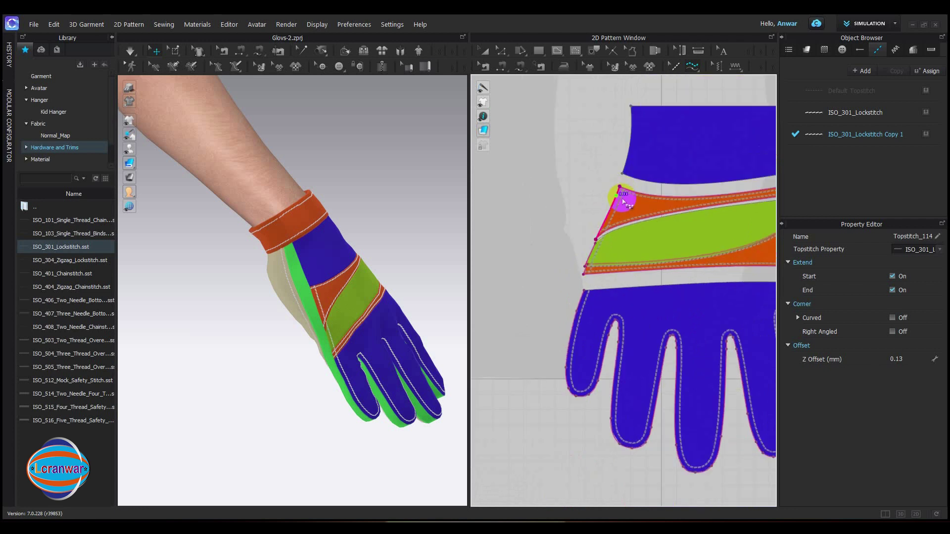
scroll(630, 252, "down", 3)
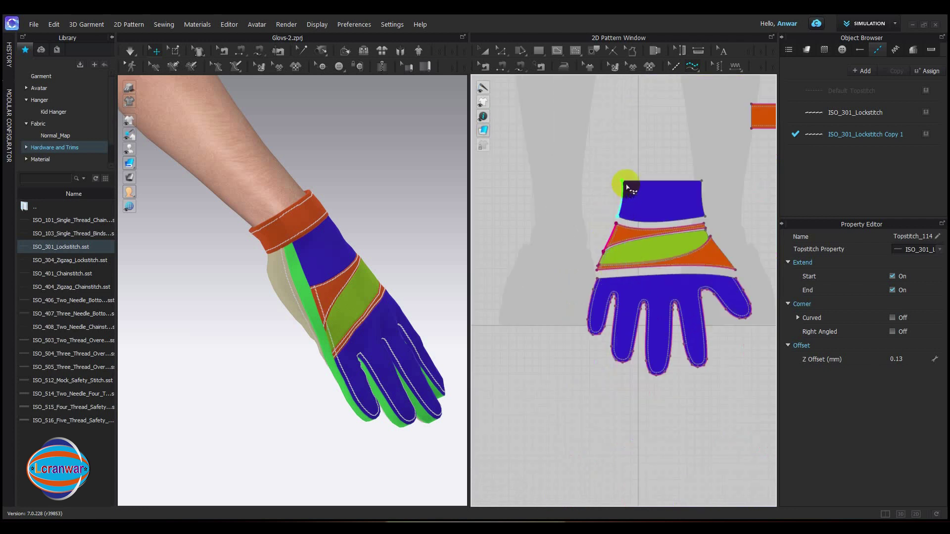
left_click(625, 186)
scroll(632, 276, "down", 3)
scroll(692, 270, "up", 4)
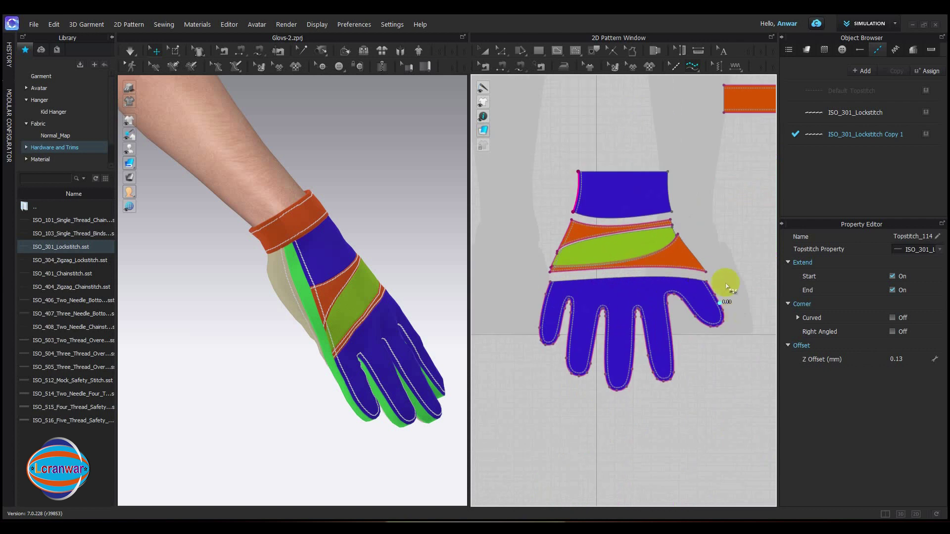
Topstitch the thumb-side edges of the orange, green and blue wrist pieces on the back of the hand.
scroll(708, 272, "up", 3)
left_click(642, 191)
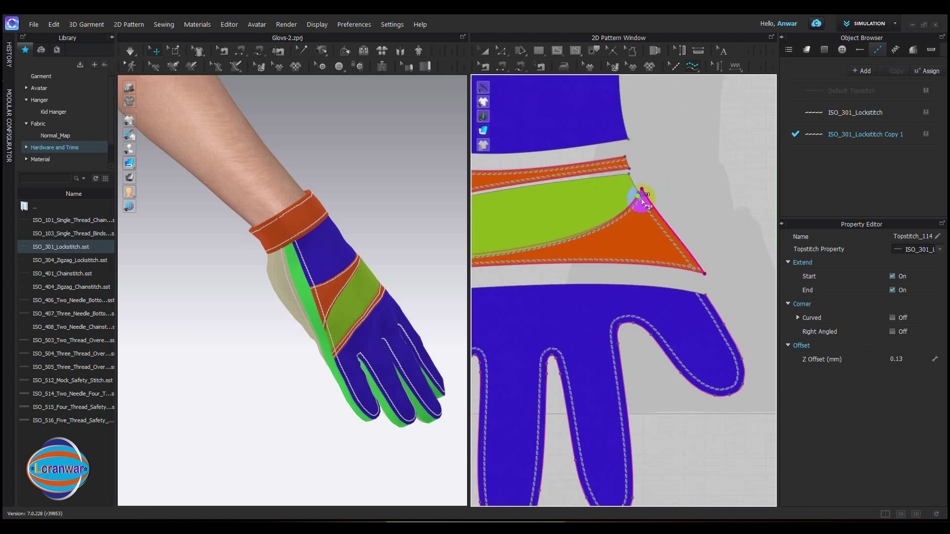
scroll(627, 185, "up", 3)
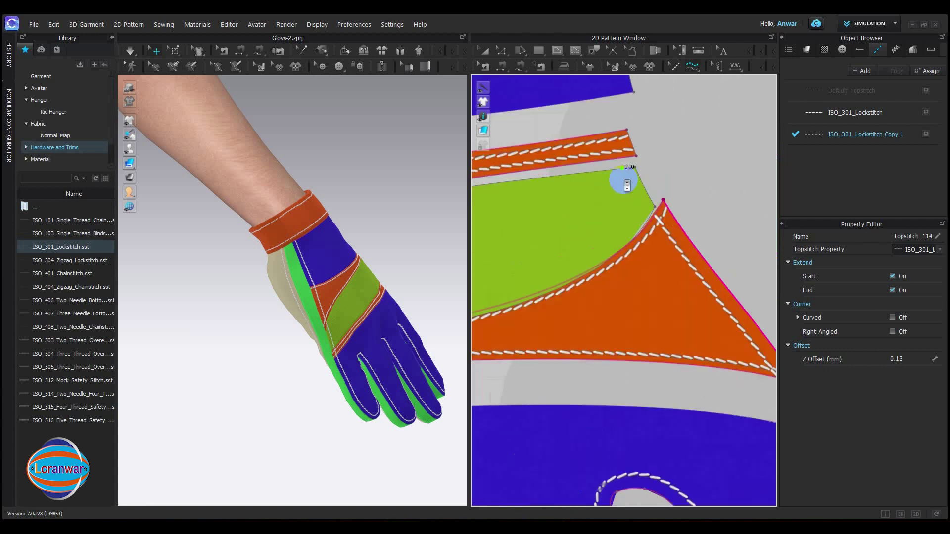
left_click(658, 206)
scroll(632, 184, "down", 2)
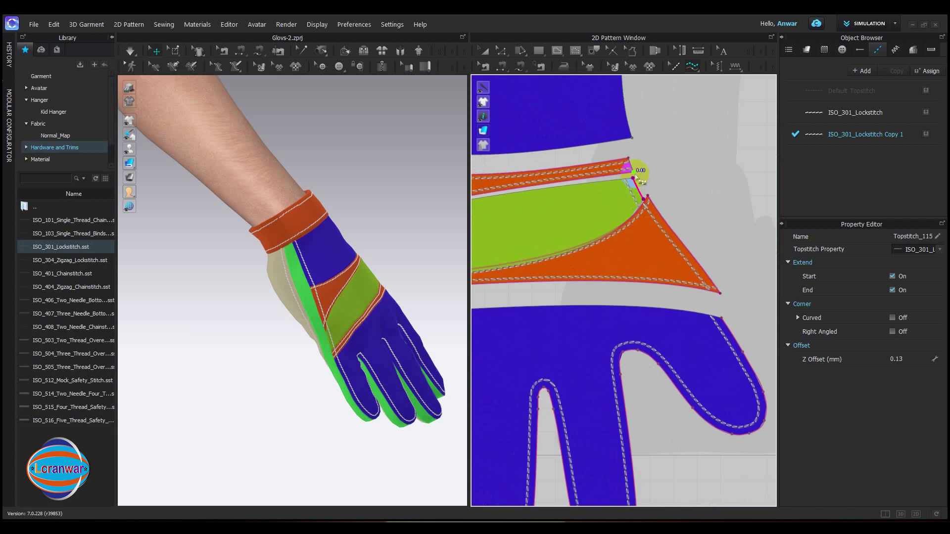
scroll(651, 188, "down", 2)
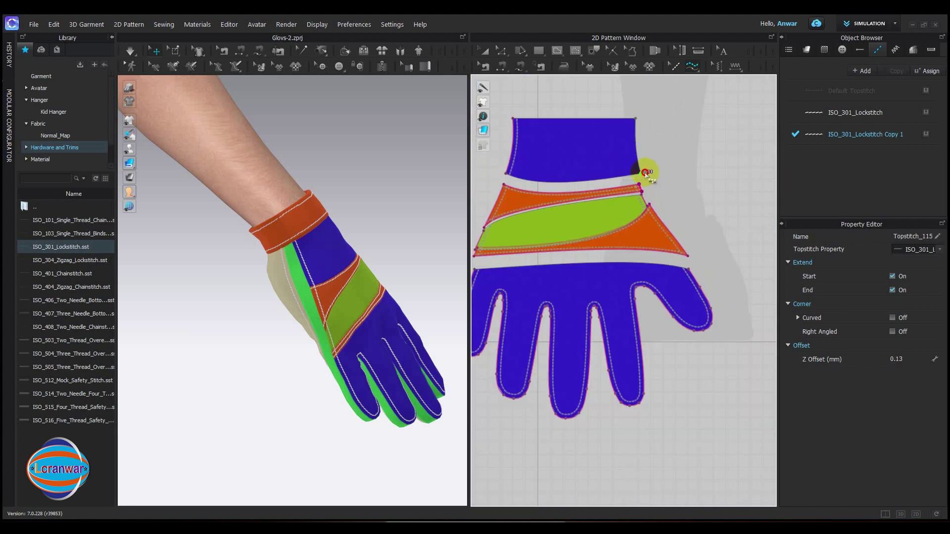
left_click(644, 173)
Examine the topstitching on the back of the glove in an enlarged 3D view.
right_click_drag(341, 313, 251, 318)
scroll(277, 320, "down", 2)
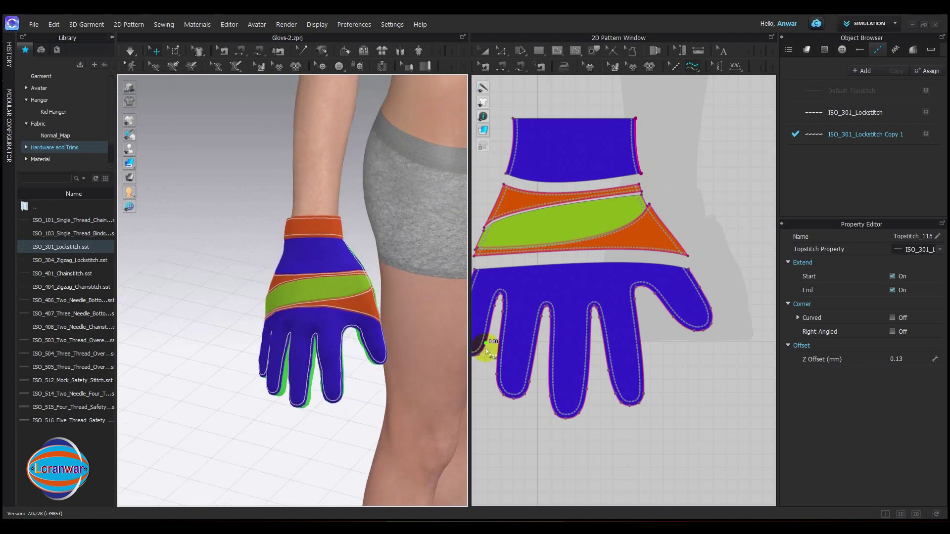
left_click_drag(472, 351, 645, 351)
right_click_drag(406, 308, 349, 310)
scroll(351, 310, "up", 5)
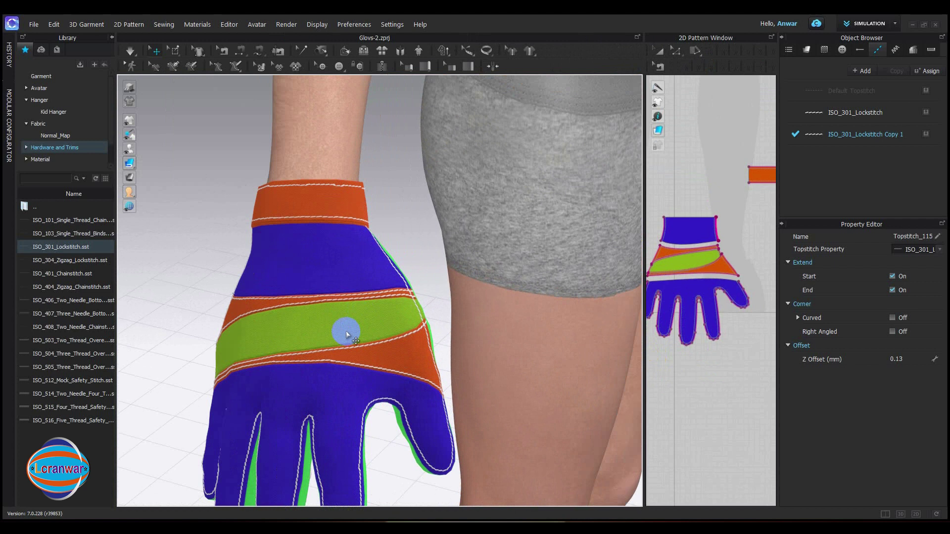
scroll(364, 332, "down", 5)
right_click_drag(364, 331, 314, 307)
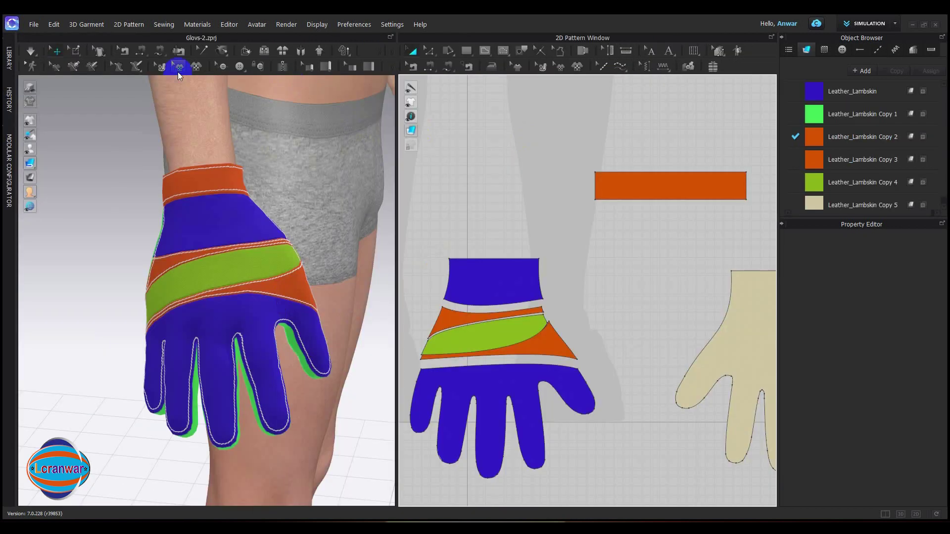
Add the Lcranwar image from the Desktop as a 1.58 × 0.47 cm graphic on the glove's green band.
left_click(196, 67)
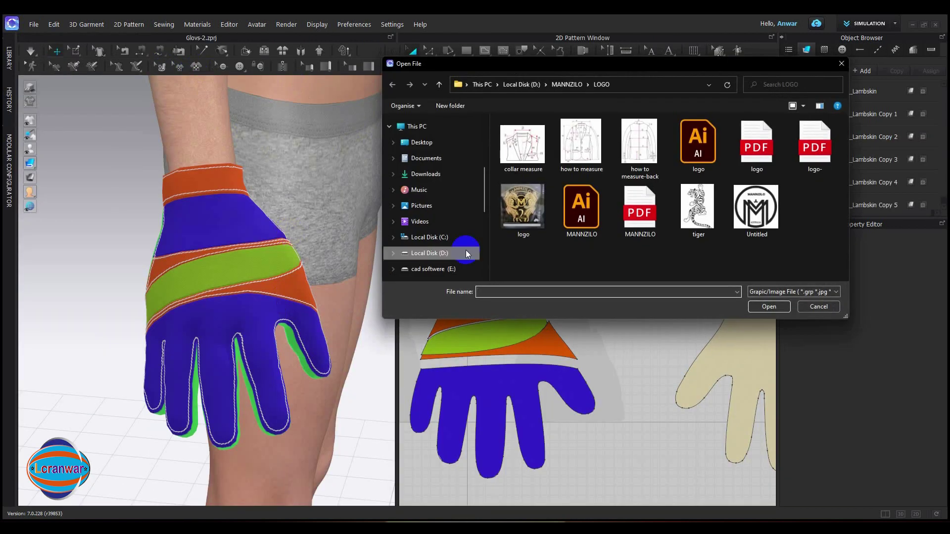
left_click(421, 142)
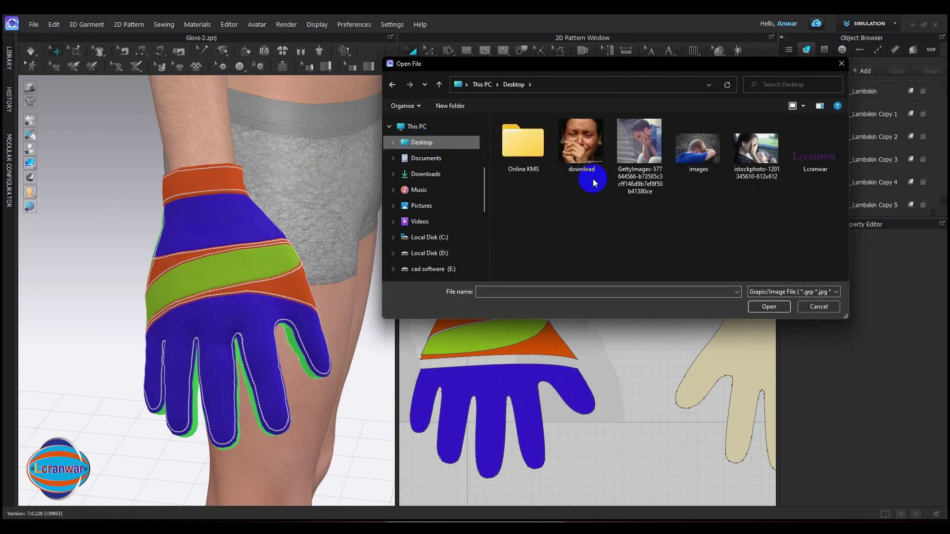
double_click(802, 157)
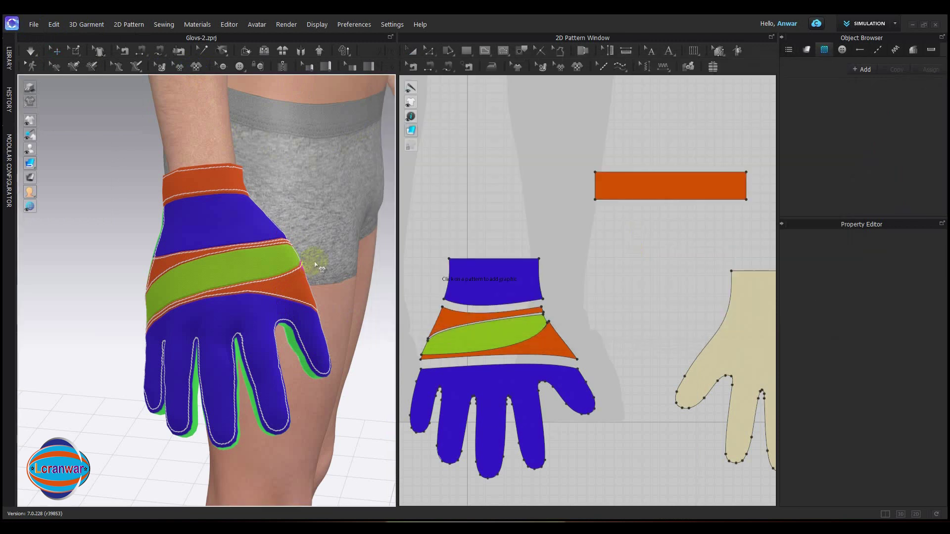
left_click(228, 270)
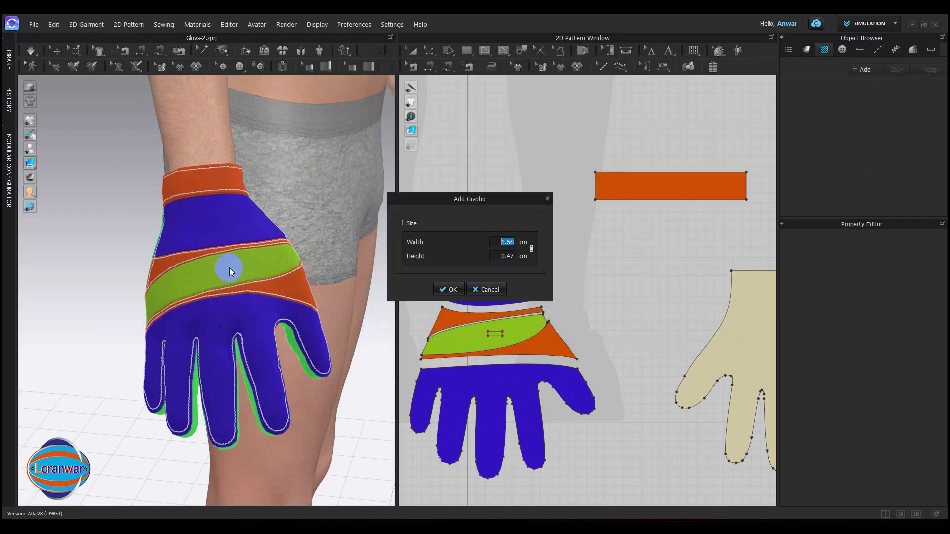
left_click(451, 289)
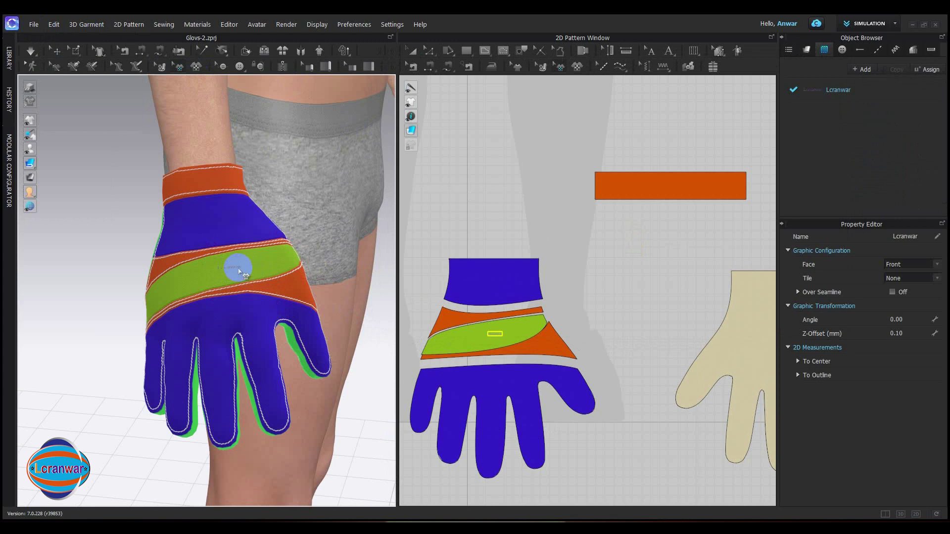
Enlarge the Lcranwar graphic so the lettering spans about half the length of the green band.
scroll(212, 273, "up", 5)
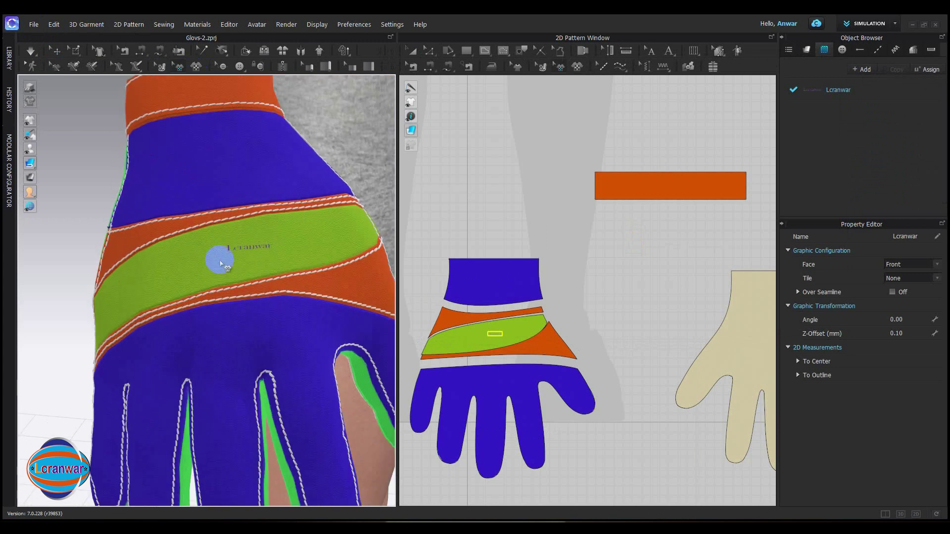
scroll(220, 263, "up", 3)
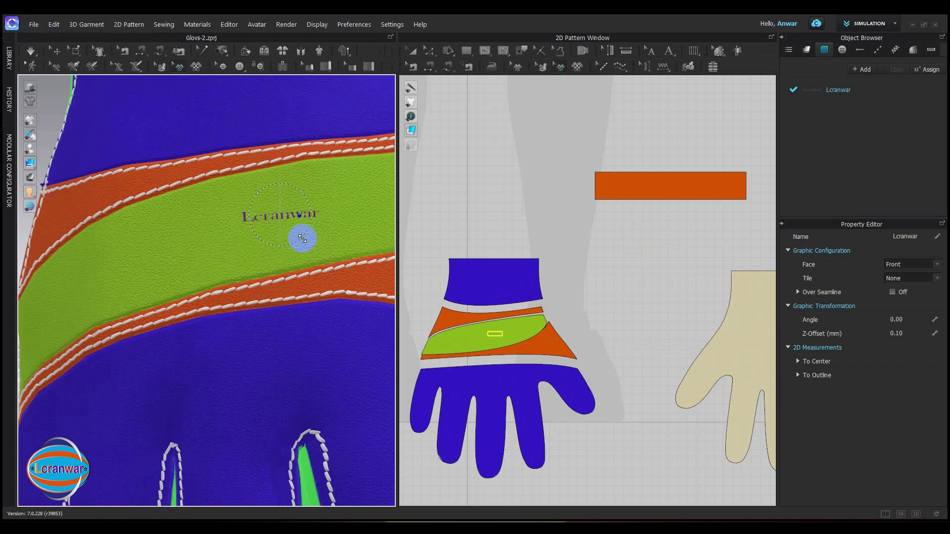
left_click_drag(302, 239, 381, 274)
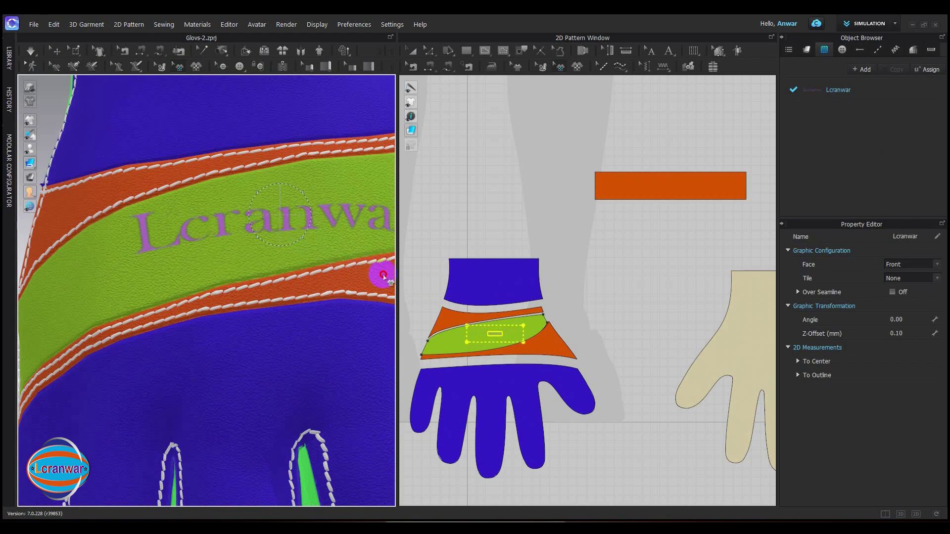
left_click(493, 254)
Rotate the Lcranwar graphic to an angle of about 10.22° so it follows the green band's slope.
scroll(239, 247, "down", 10)
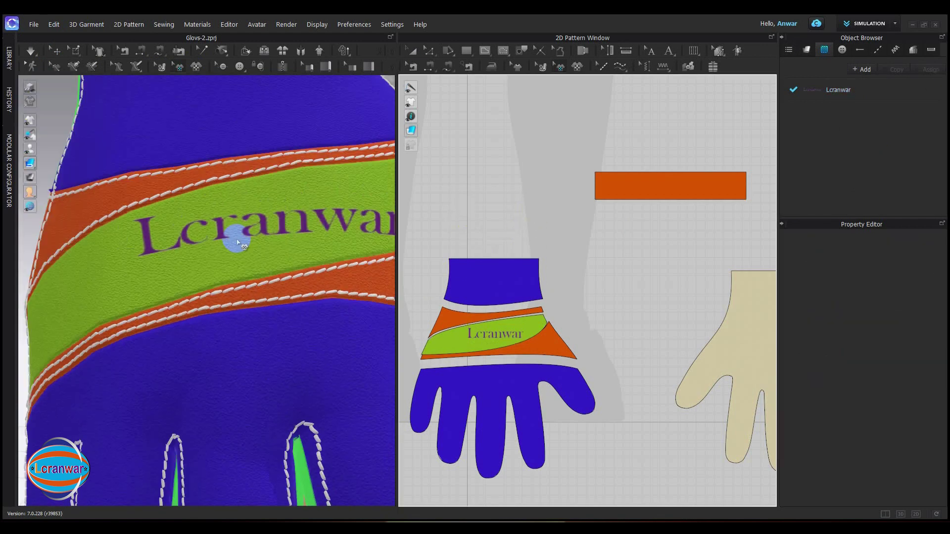
left_click(238, 260)
scroll(239, 258, "up", 4)
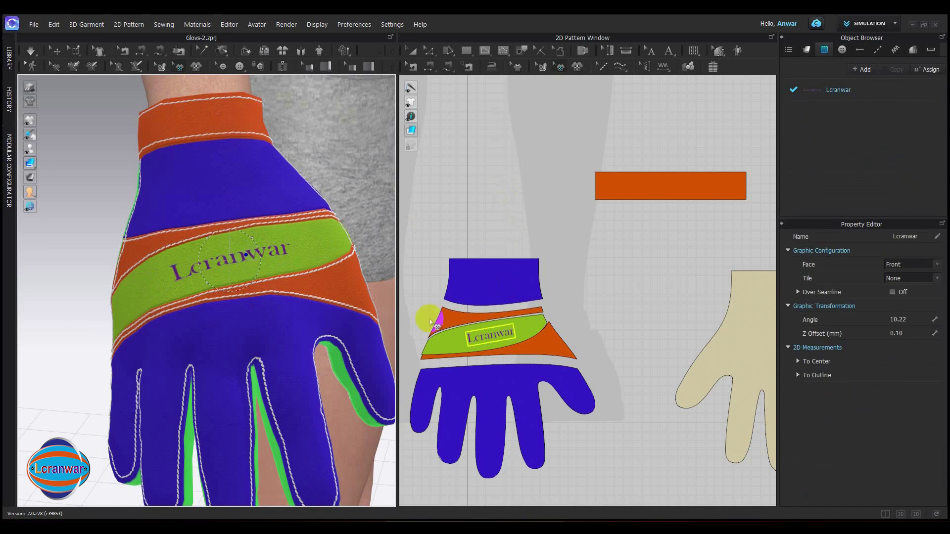
Try several colours on the Lcranwar graphic's material and settle on Orange 1 (F89900).
left_click(814, 91)
left_click(930, 426)
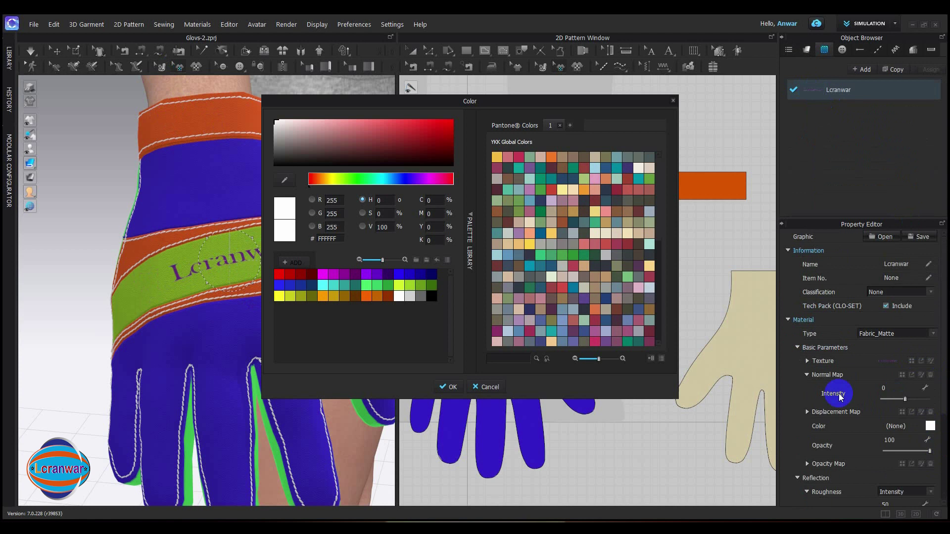
left_click_drag(581, 96, 801, 124)
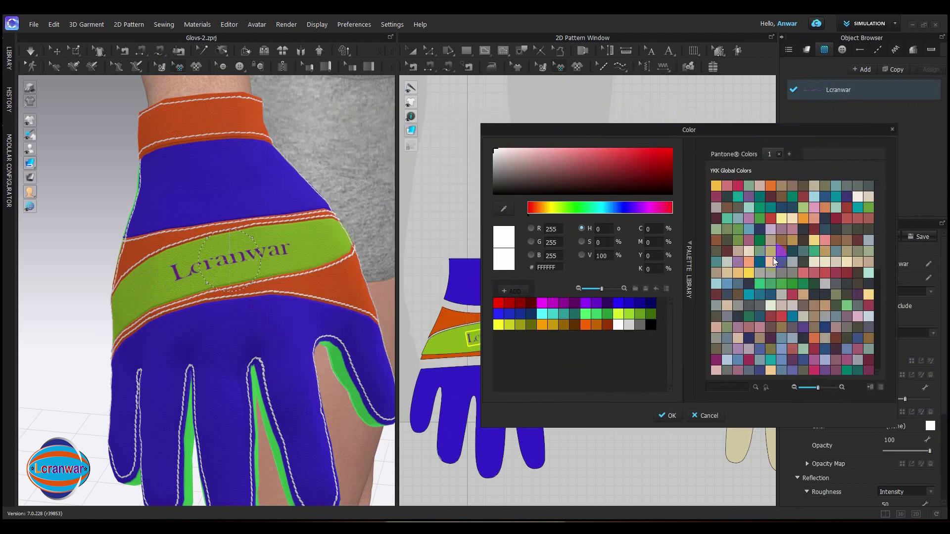
left_click(476, 304)
left_click(750, 360)
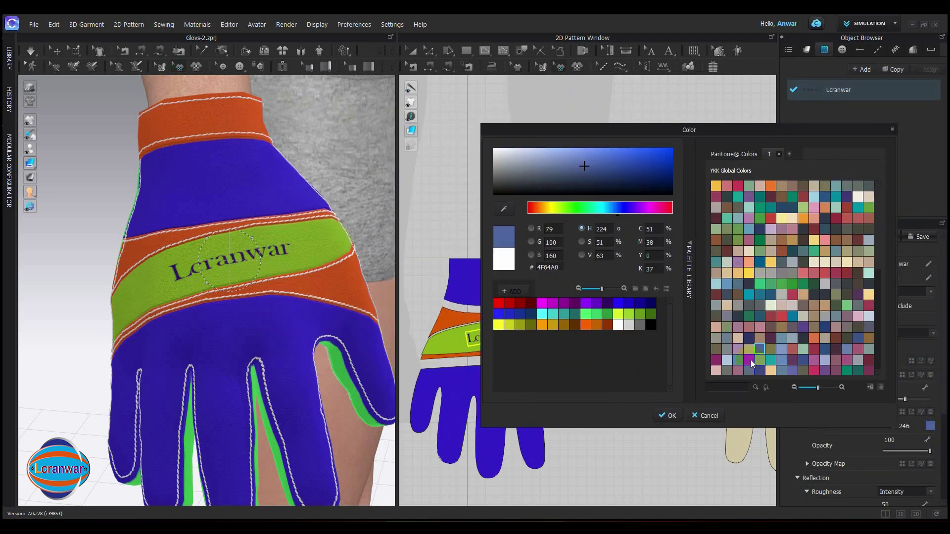
left_click(749, 361)
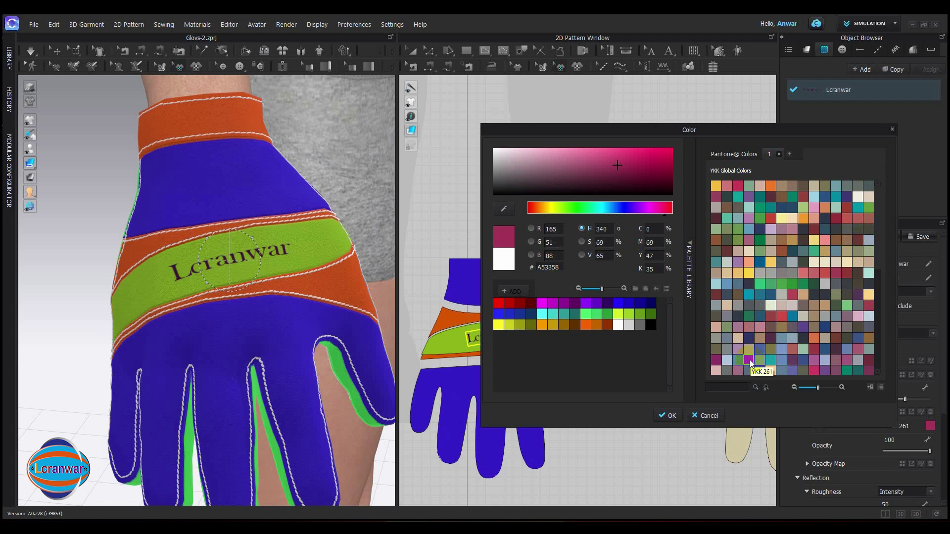
left_click(544, 325)
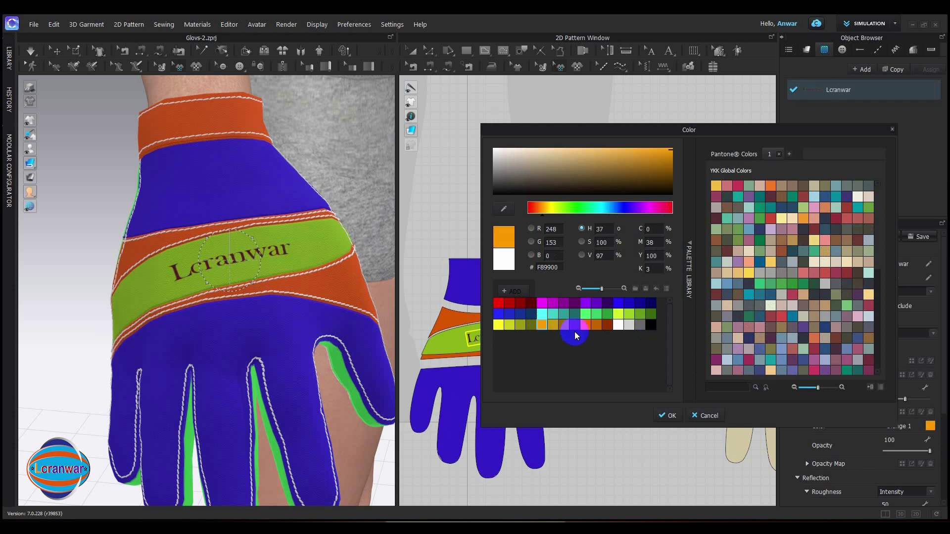
left_click(682, 417)
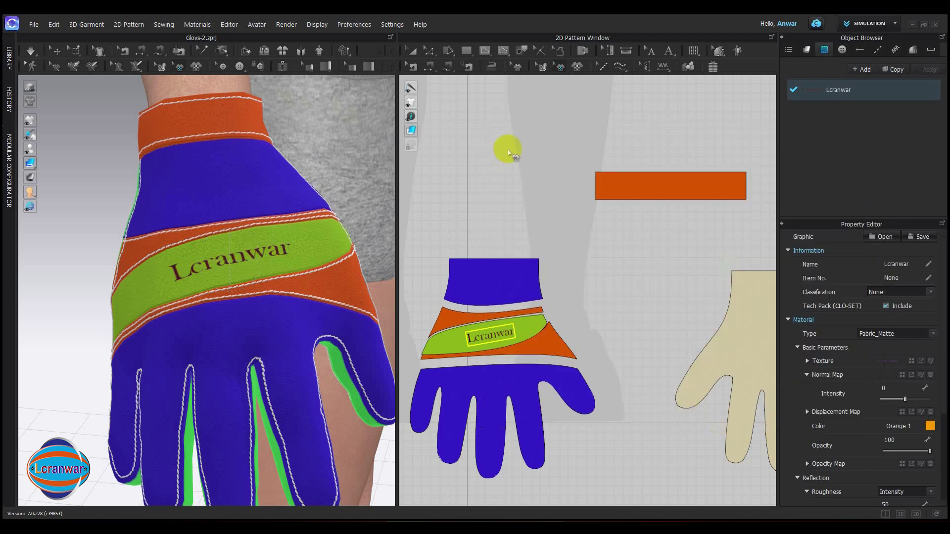
left_click(555, 148)
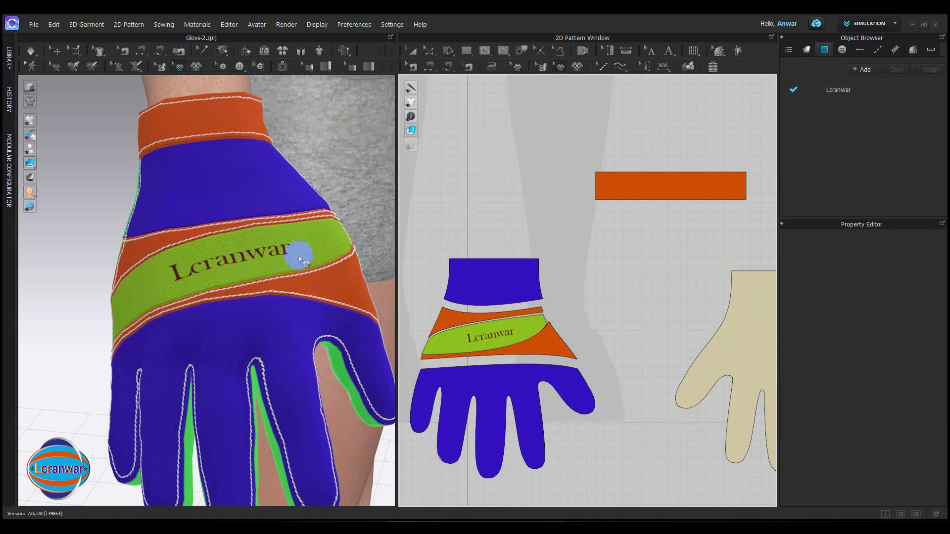
Examine the glove with its logo on the avatar from close up, from the side and in a full front view.
scroll(259, 241, "up", 4)
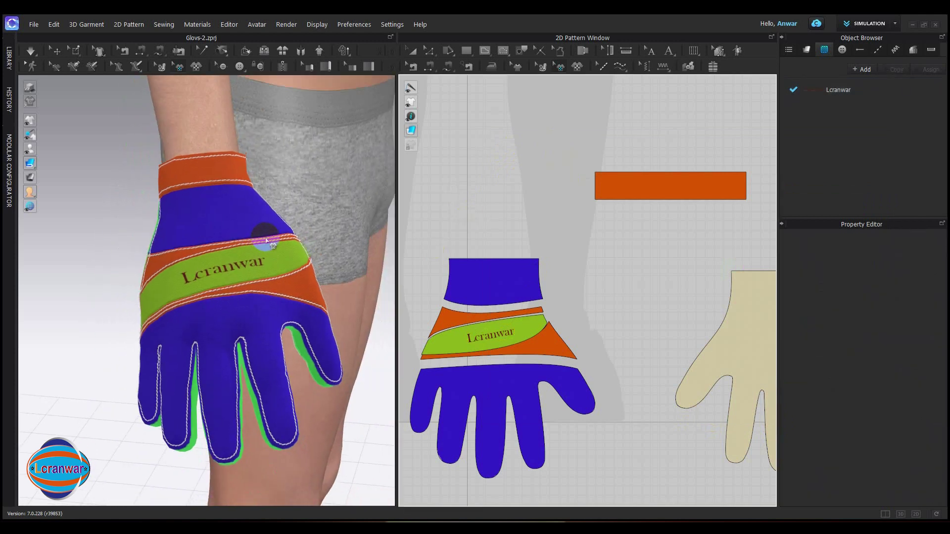
right_click_drag(332, 230, 312, 221)
right_click_drag(255, 221, 174, 255)
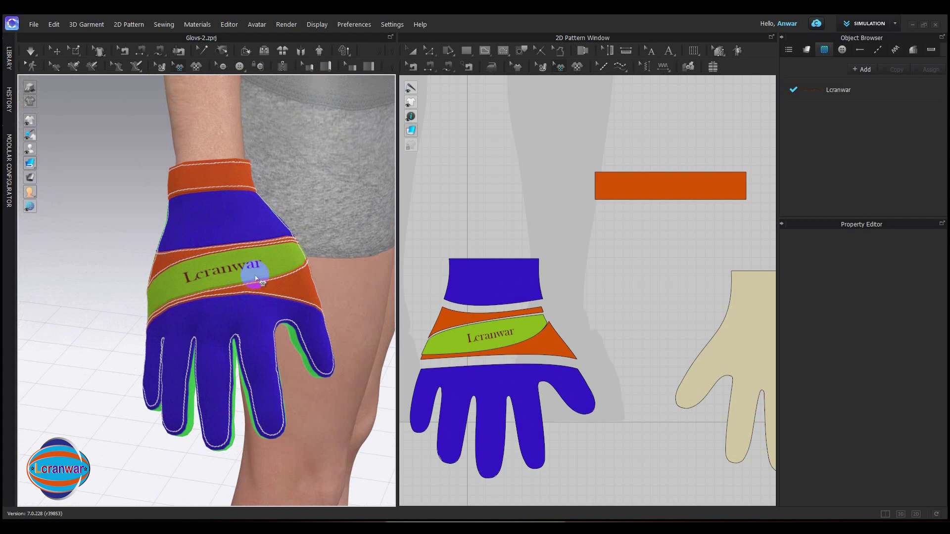
scroll(255, 280, "down", 10)
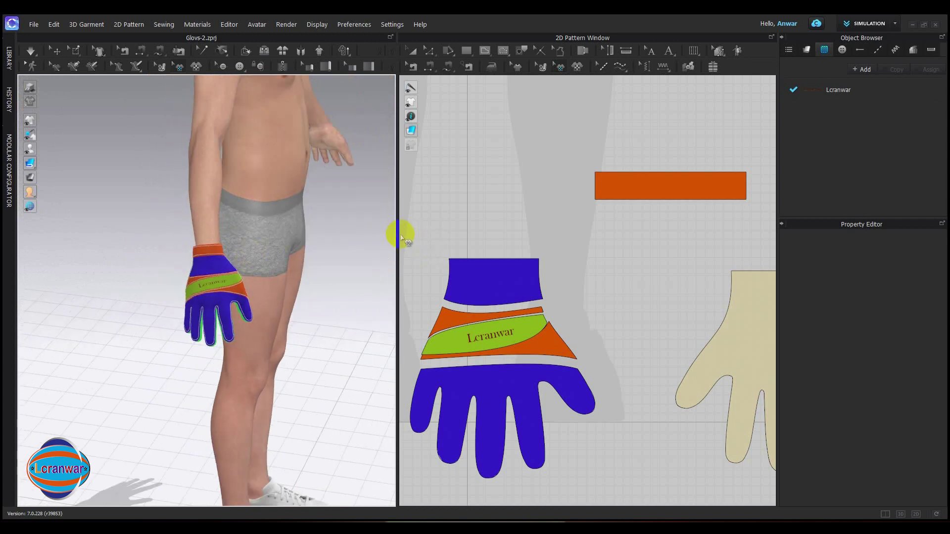
left_click_drag(399, 234, 589, 247)
right_click_drag(372, 271, 286, 250)
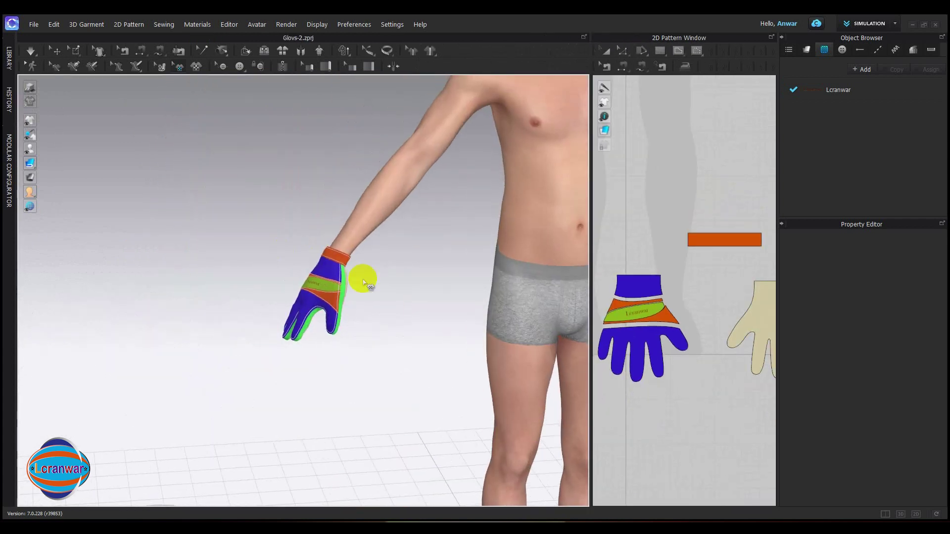
scroll(363, 279, "down", 4)
middle_click_drag(395, 272, 243, 261)
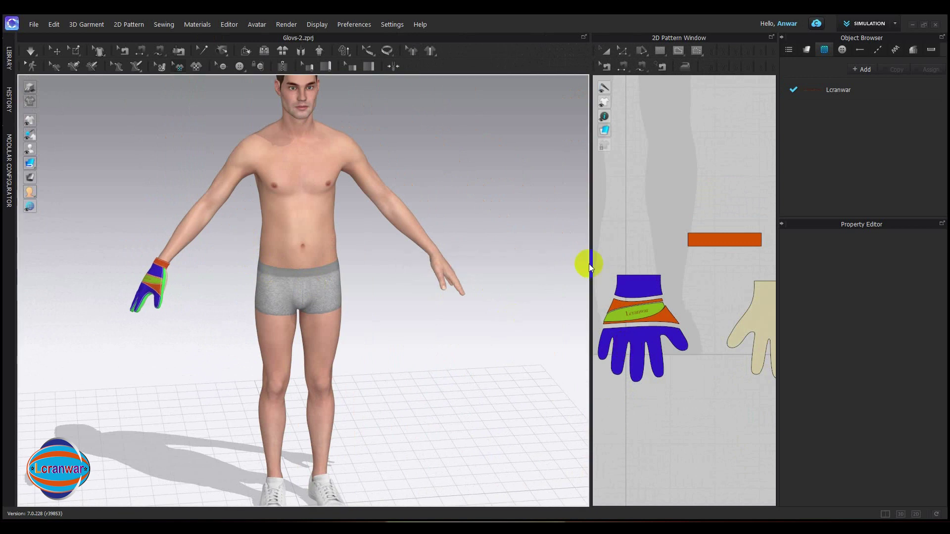
Copy all the glove pattern pieces, including the long green strip, and paste them beside the originals in the 2D pattern layout.
left_click_drag(592, 260, 346, 259)
scroll(527, 329, "down", 5)
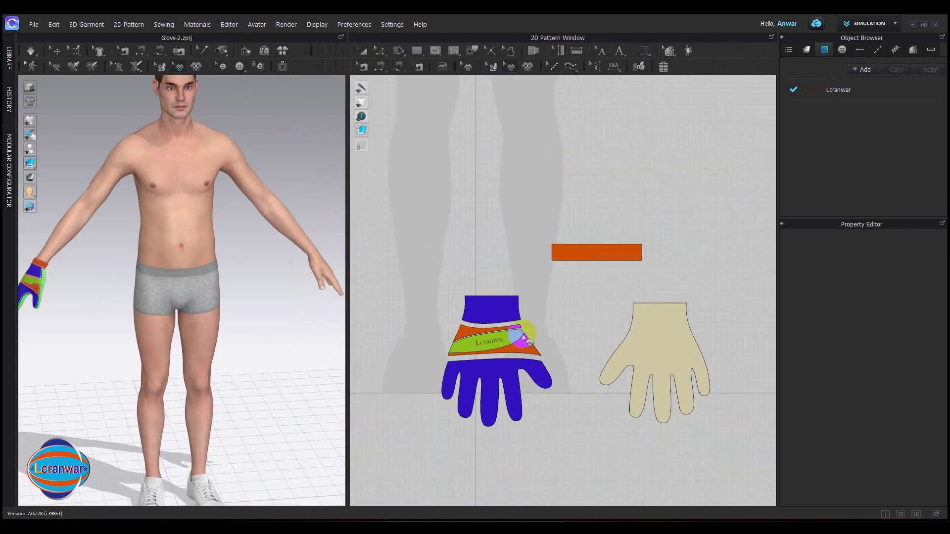
scroll(534, 329, "down", 3)
scroll(549, 329, "up", 3)
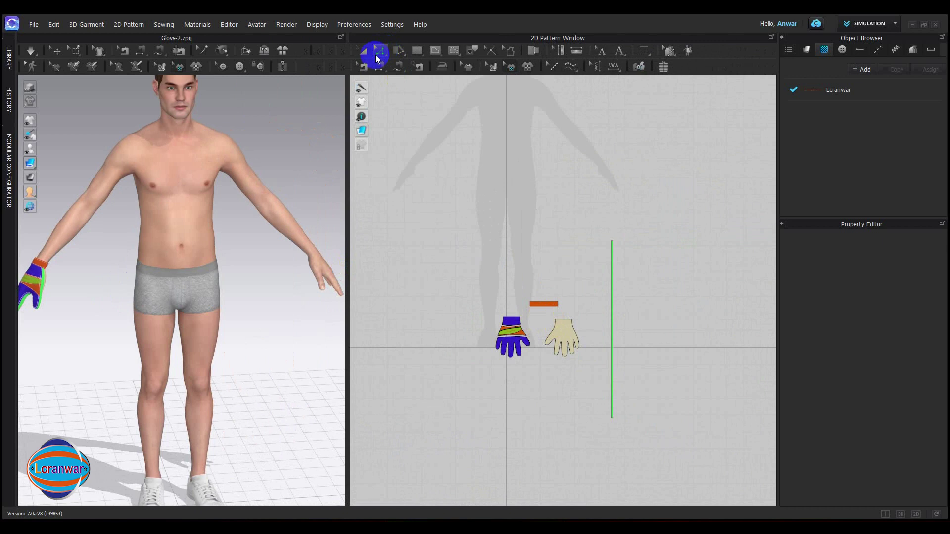
left_click_drag(468, 327, 670, 434)
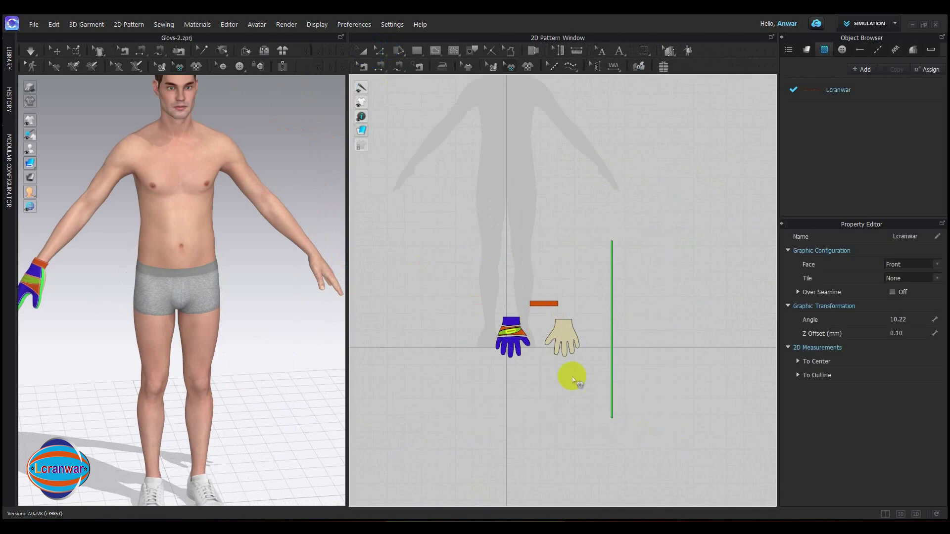
left_click(362, 50)
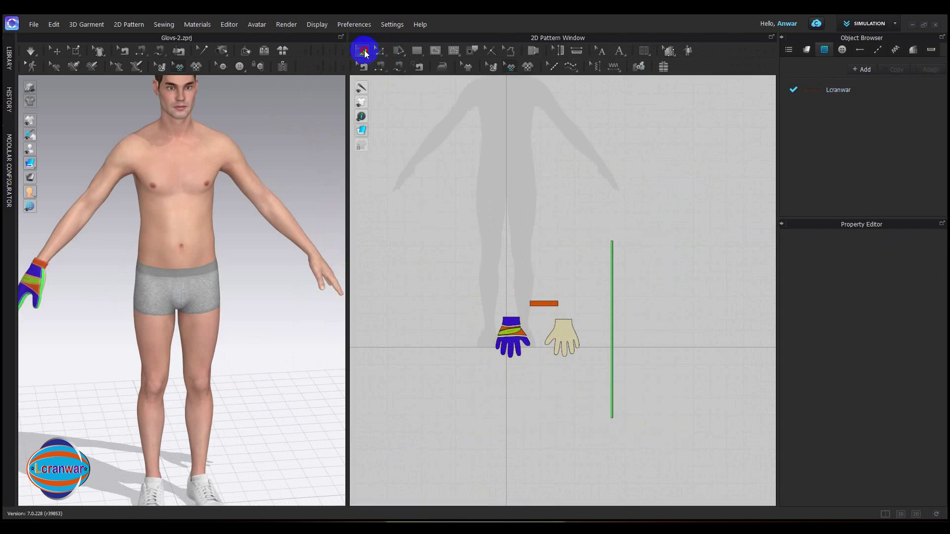
left_click_drag(459, 216, 673, 452)
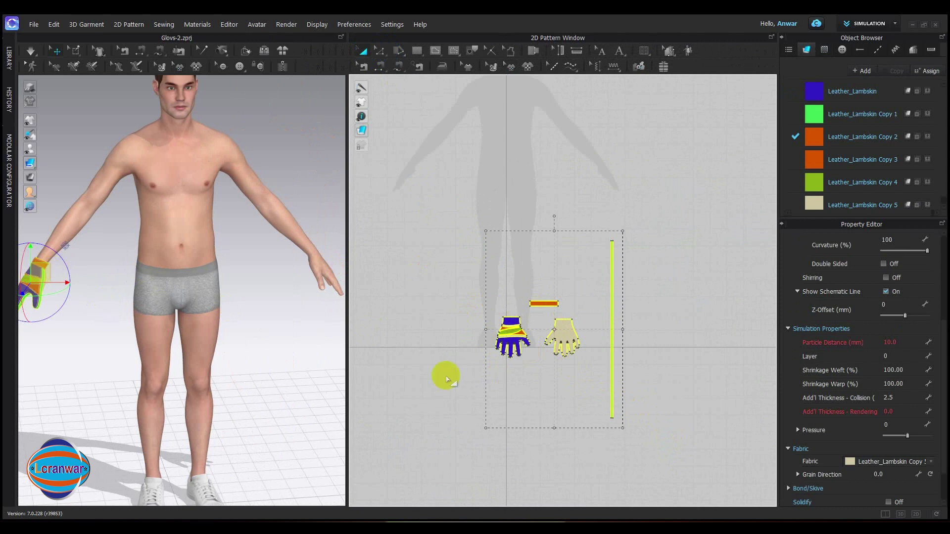
key("ctrl+c")
key("ctrl+v")
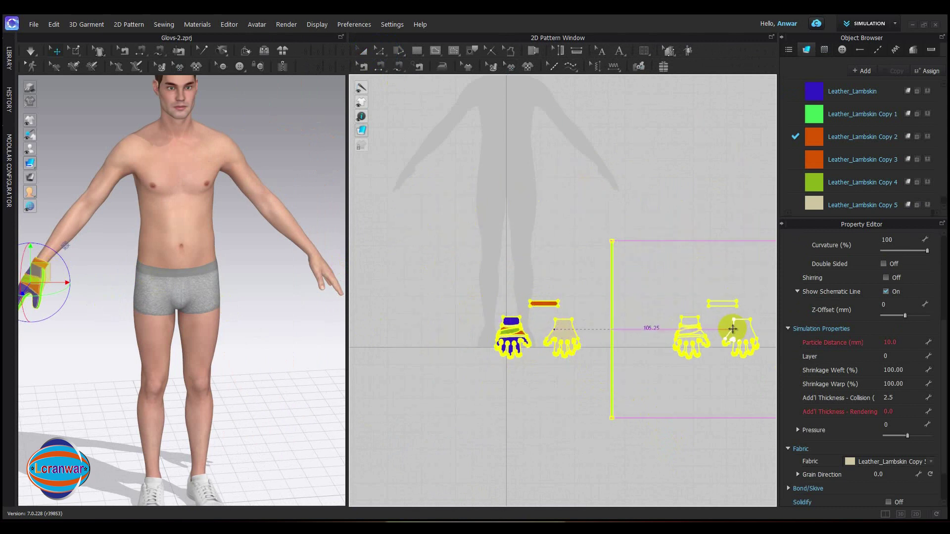
left_click(752, 330)
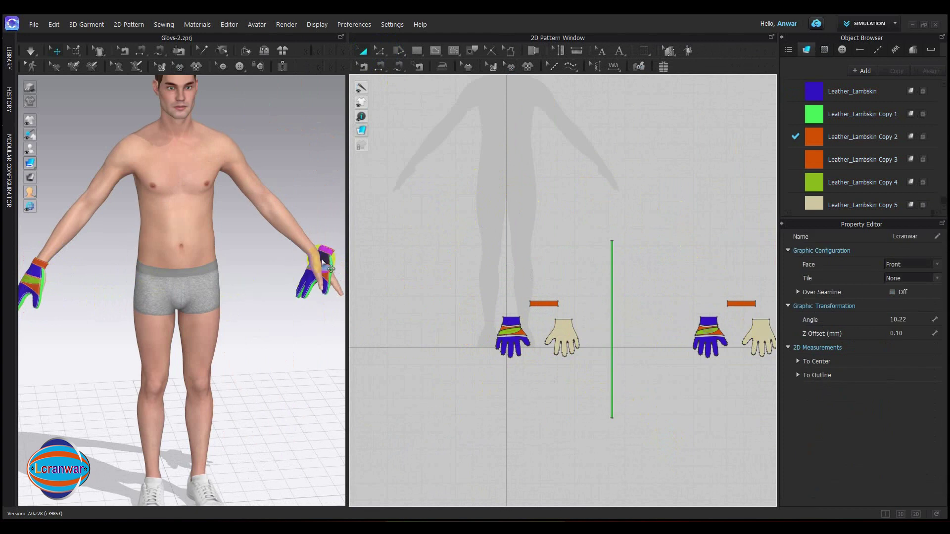
Select the copied glove pieces and turn them in 3D at the avatar's bare left hand so the back of the glove faces outward.
right_click_drag(298, 272, 207, 223)
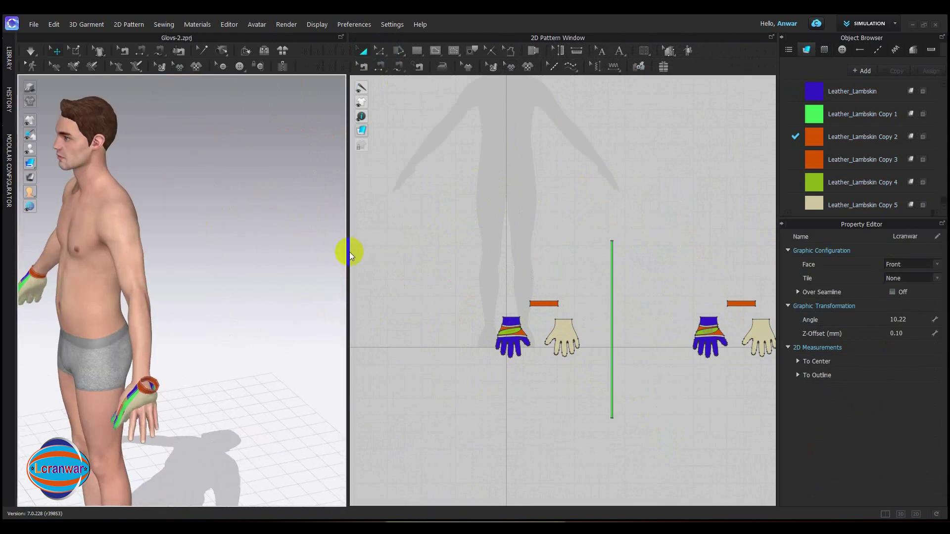
left_click_drag(347, 253, 565, 255)
scroll(269, 346, "up", 2)
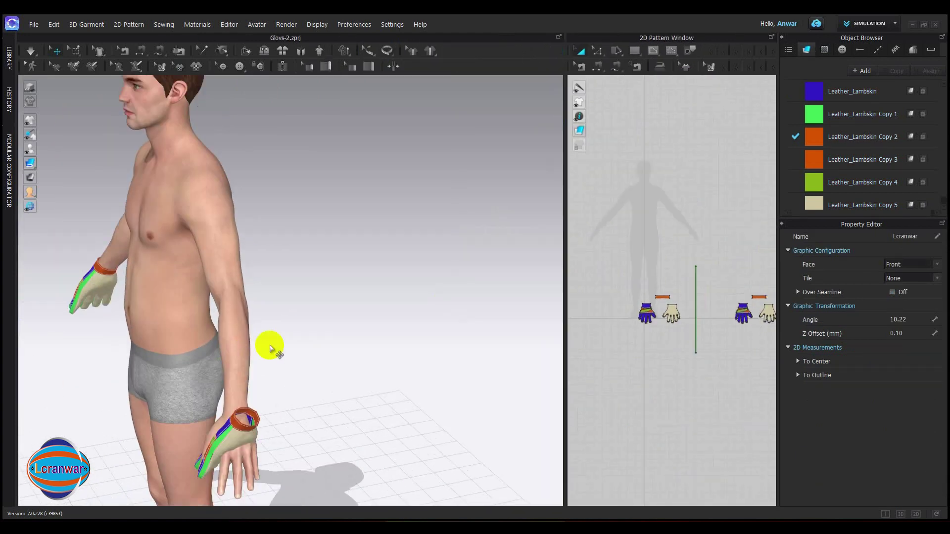
scroll(634, 371, "down", 5)
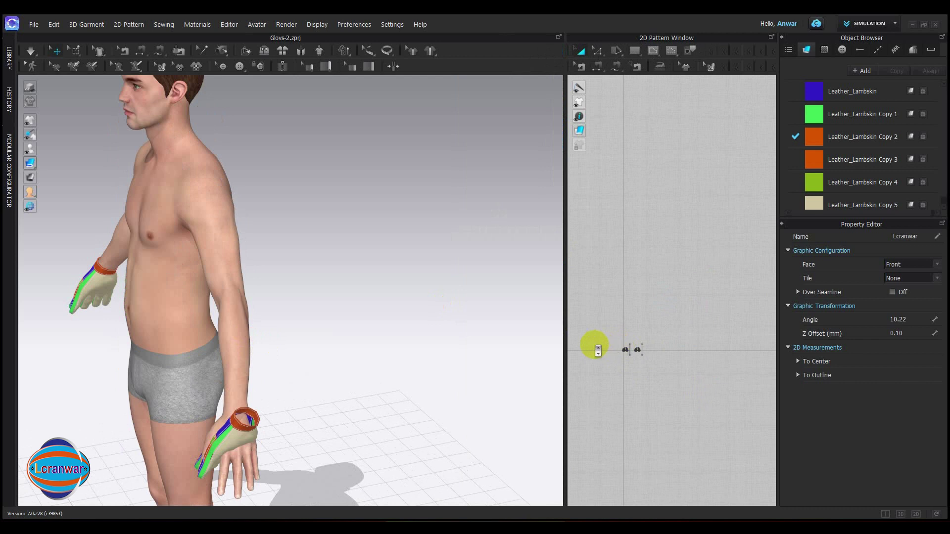
scroll(636, 355, "up", 4)
left_click_drag(615, 254, 731, 346)
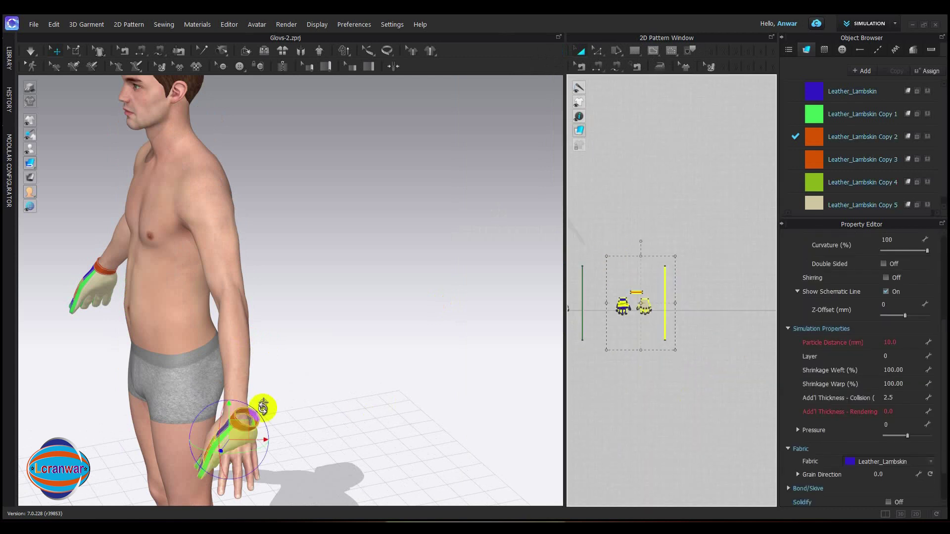
left_click_drag(240, 430, 359, 429)
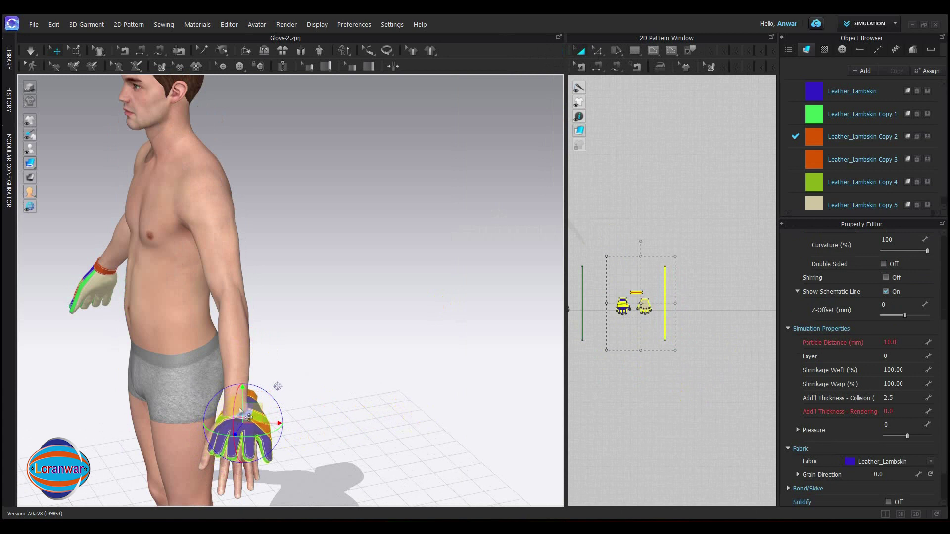
left_click_drag(232, 408, 270, 437)
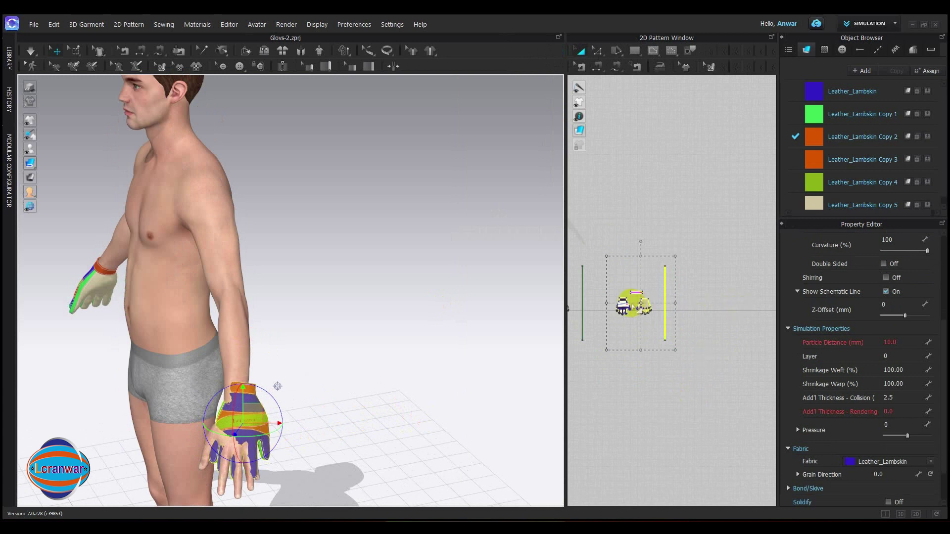
left_click(636, 435)
Flip the copied beige palm pattern horizontally.
scroll(655, 331, "up", 2)
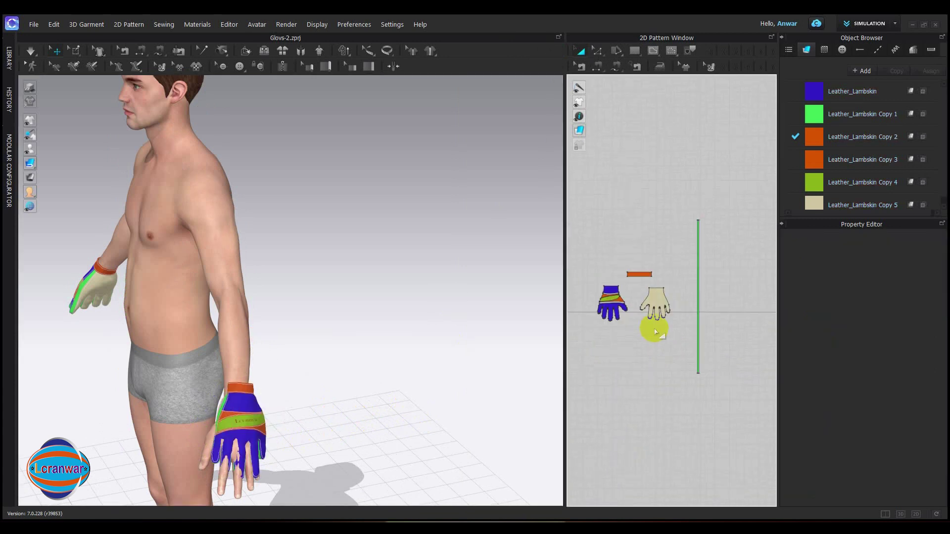
left_click(657, 303)
right_click(658, 302)
mouse_move(689, 382)
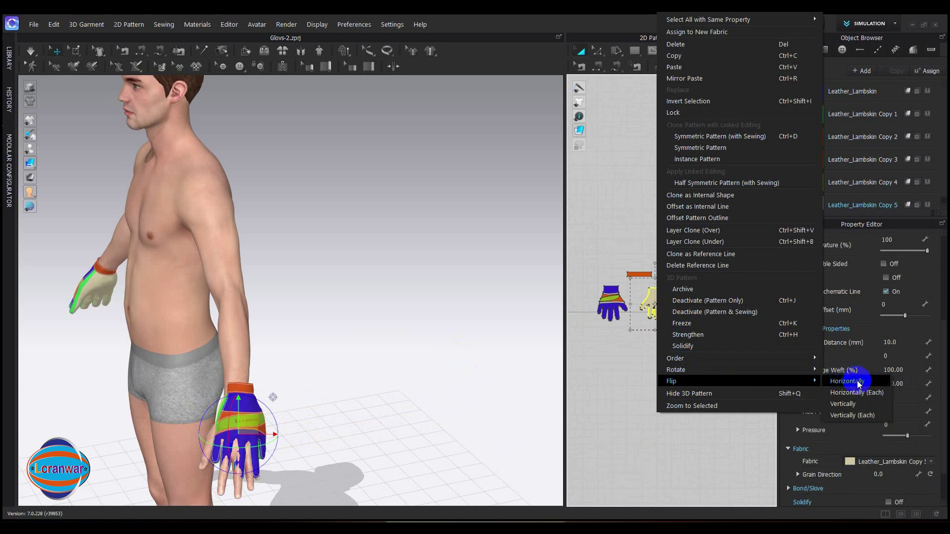
left_click(858, 384)
left_click(631, 351)
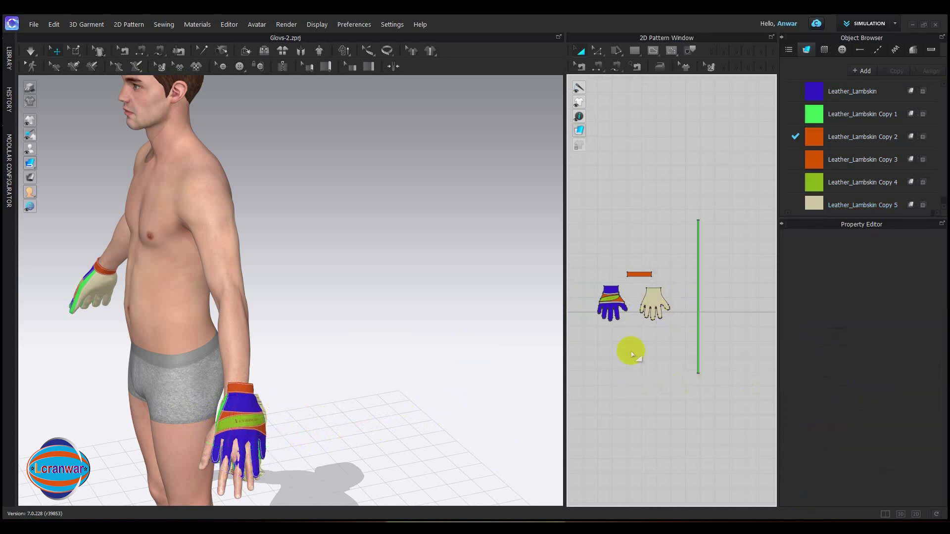
Flip the copied back-of-hand pattern pieces together horizontally.
left_click_drag(596, 280, 629, 328)
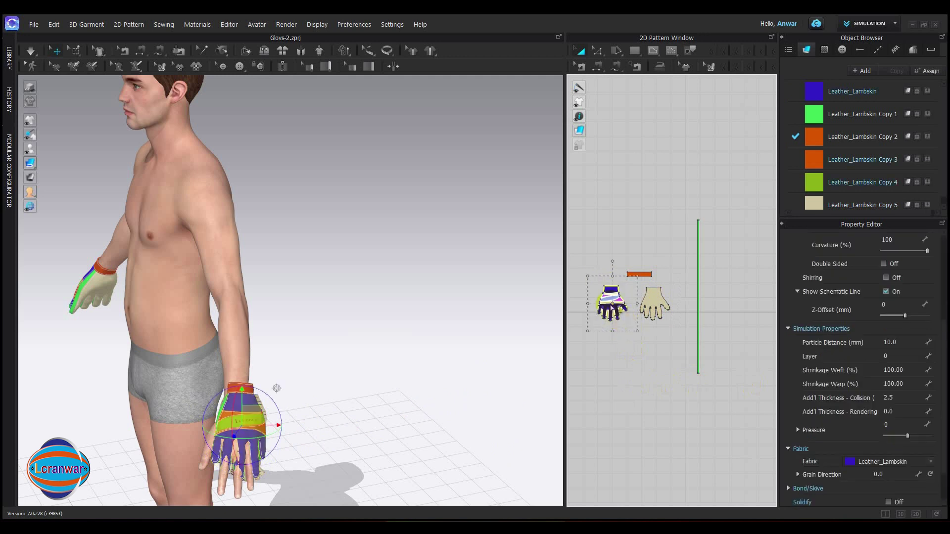
right_click(604, 307)
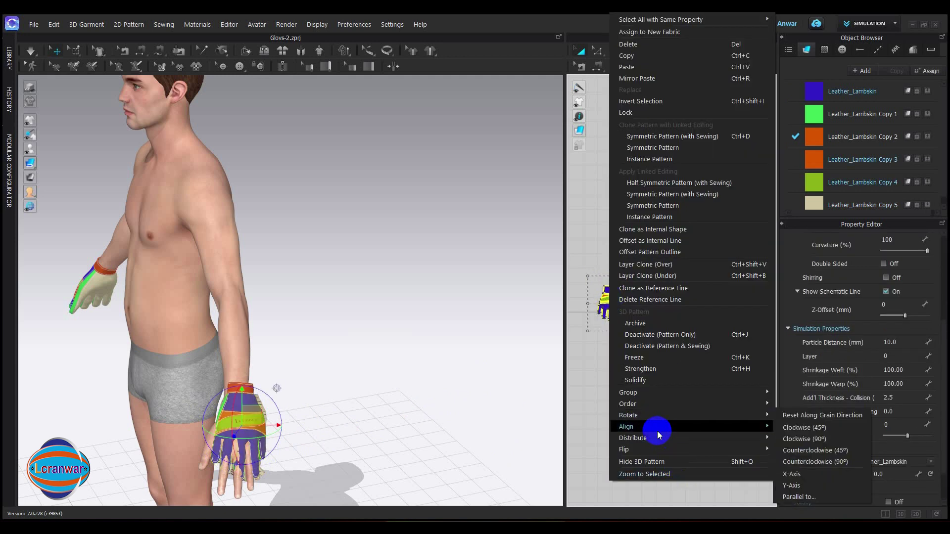
mouse_move(651, 448)
left_click(807, 450)
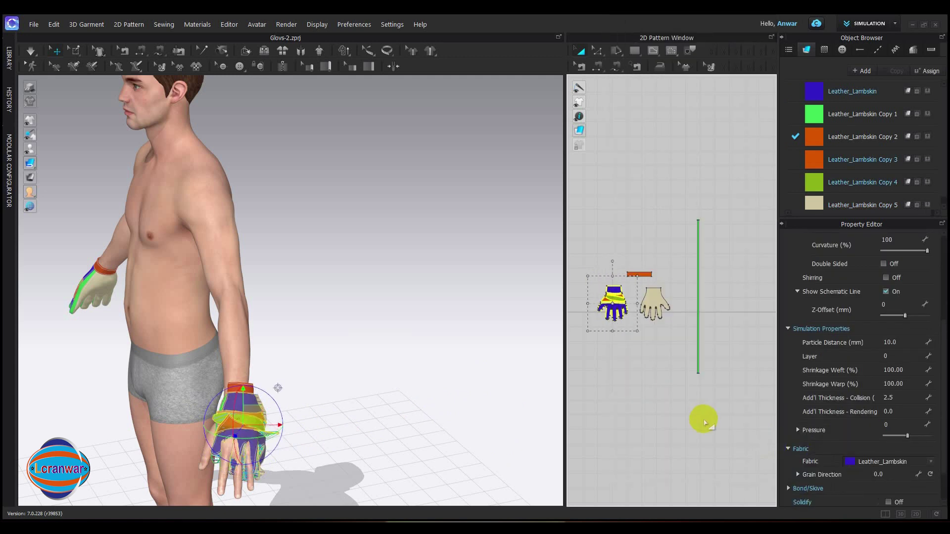
Flip the copied orange cuff strip horizontally and clear the selection.
left_click(641, 274)
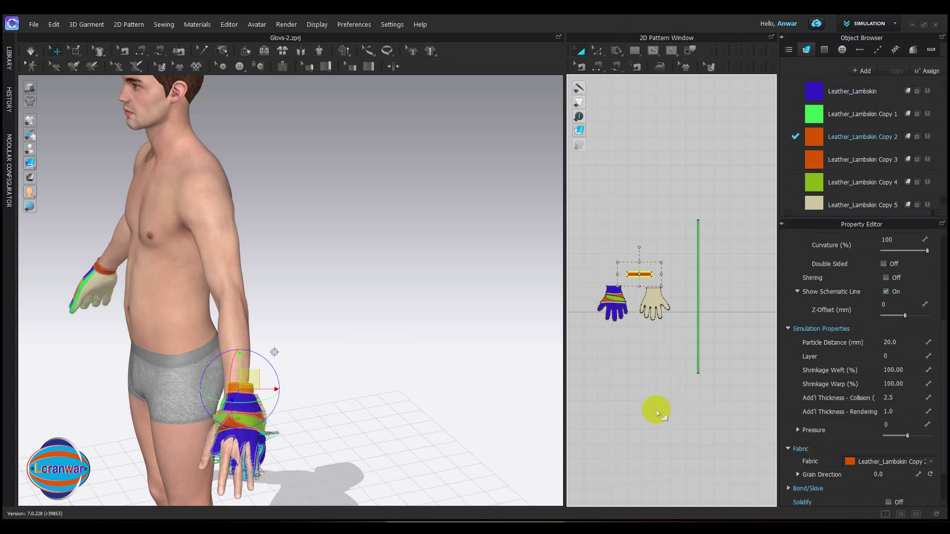
right_click(643, 277)
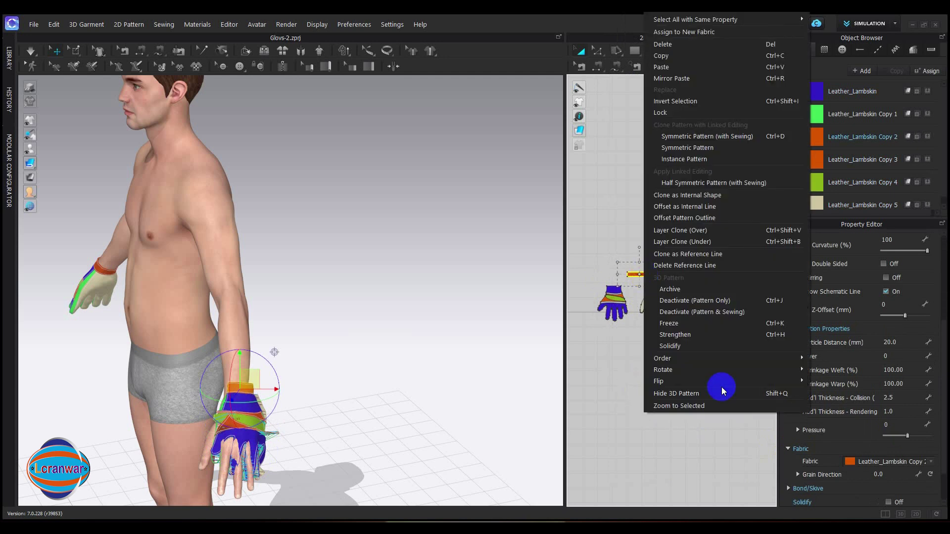
mouse_move(711, 381)
left_click(830, 386)
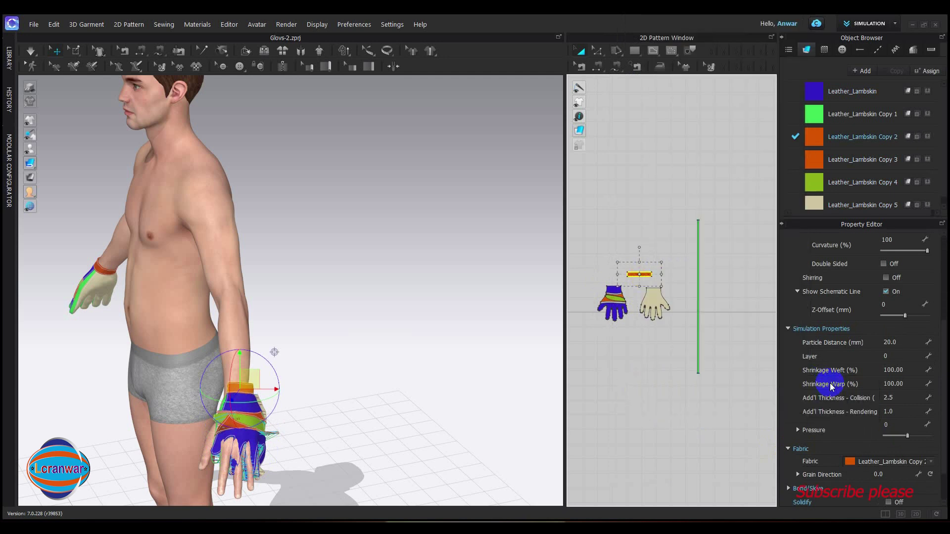
left_click(645, 394)
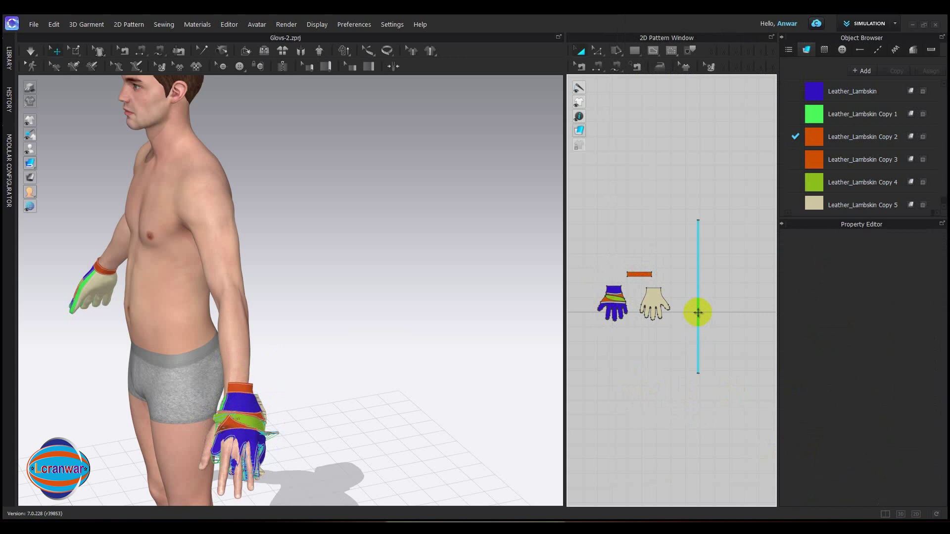
Flip the copied long green side strip horizontally and clear the selection.
left_click(698, 312)
right_click(697, 312)
mouse_move(776, 383)
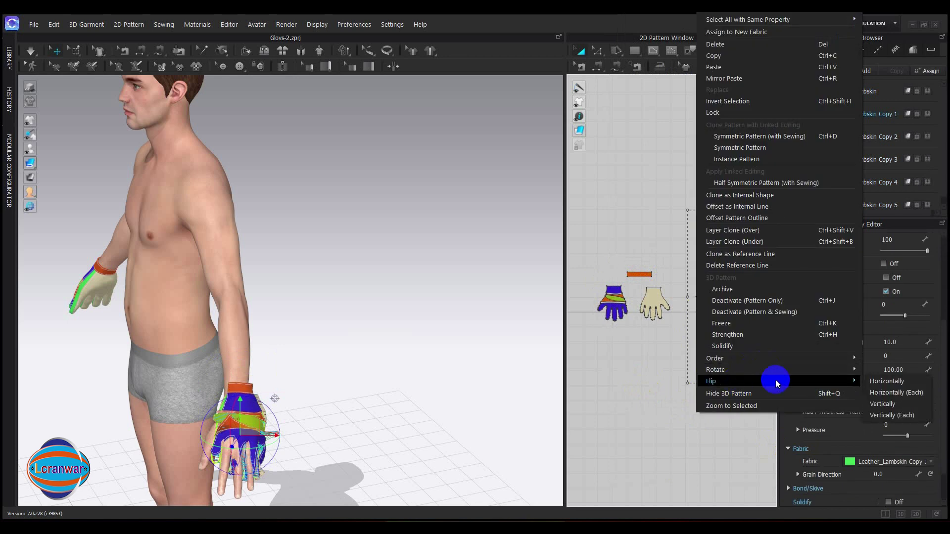
left_click(871, 381)
left_click(650, 413)
Select all the copied glove patterns and reposition them in 3D around the avatar's left hand.
scroll(246, 403, "up", 2)
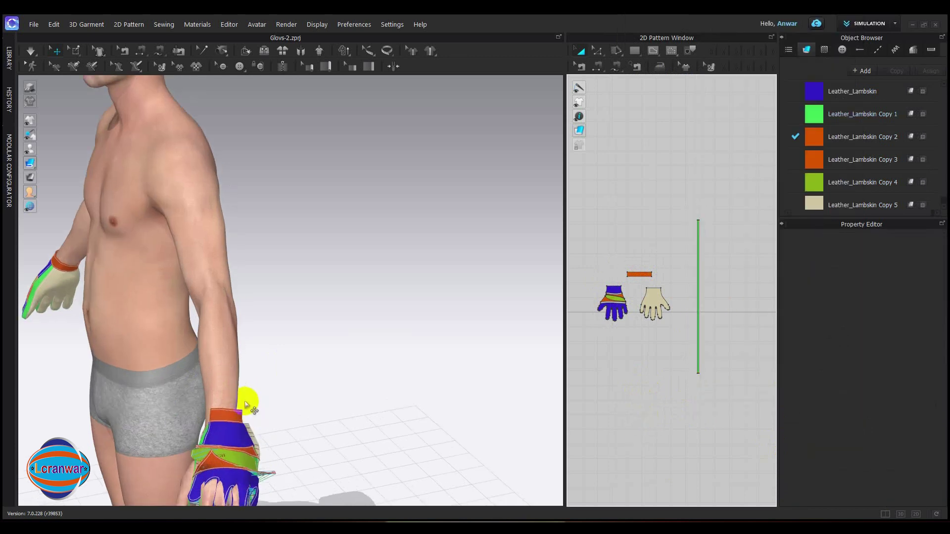
left_click_drag(594, 207, 745, 401)
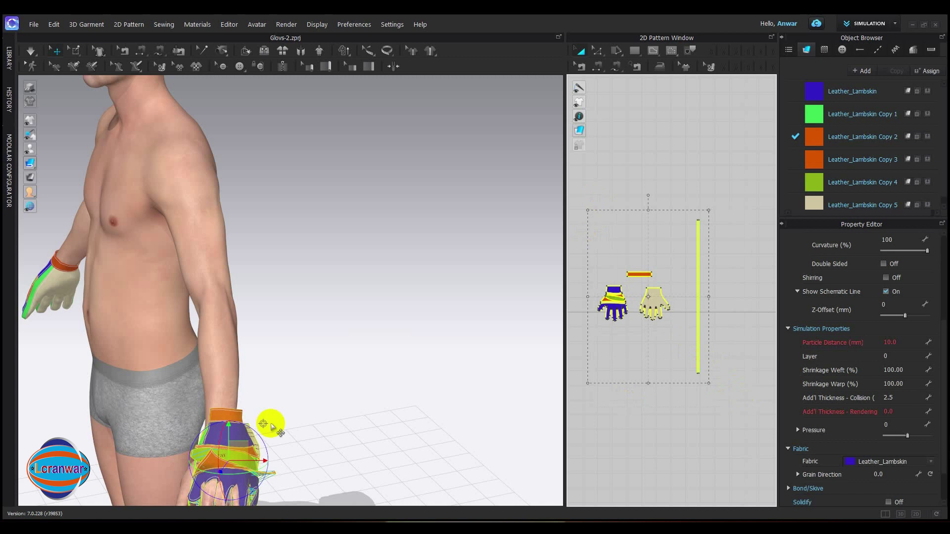
middle_click_drag(240, 386, 323, 230)
left_click_drag(327, 314, 319, 335)
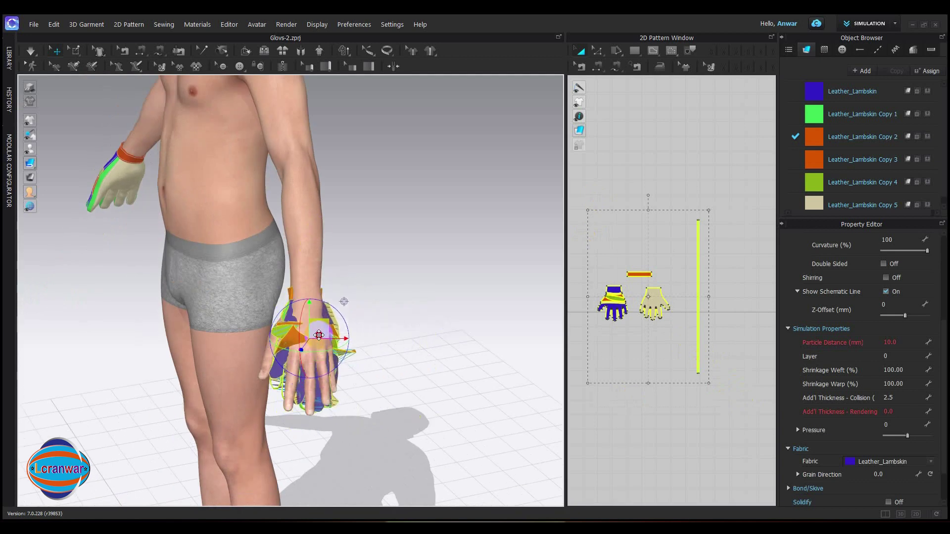
right_click_drag(286, 316, 360, 361)
left_click_drag(329, 335, 334, 335)
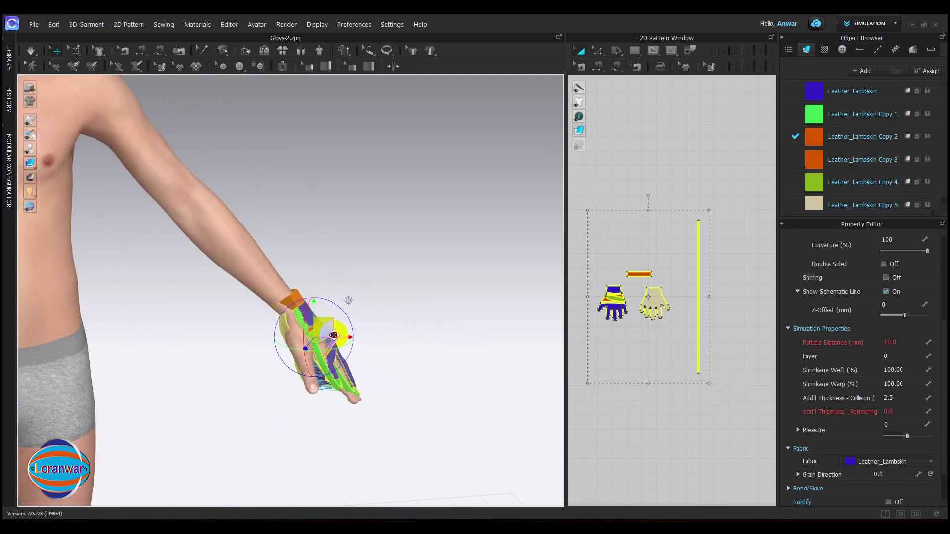
Start the simulation and pull the copied glove over the left hand, working its thumb and index finger sleeves into place.
key("space")
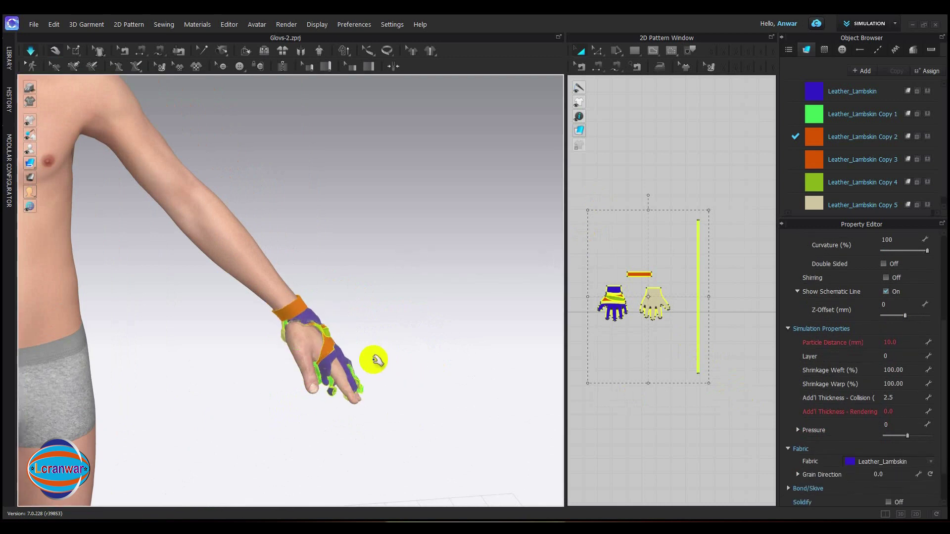
right_click_drag(373, 360, 346, 346)
left_click_drag(297, 349, 317, 381)
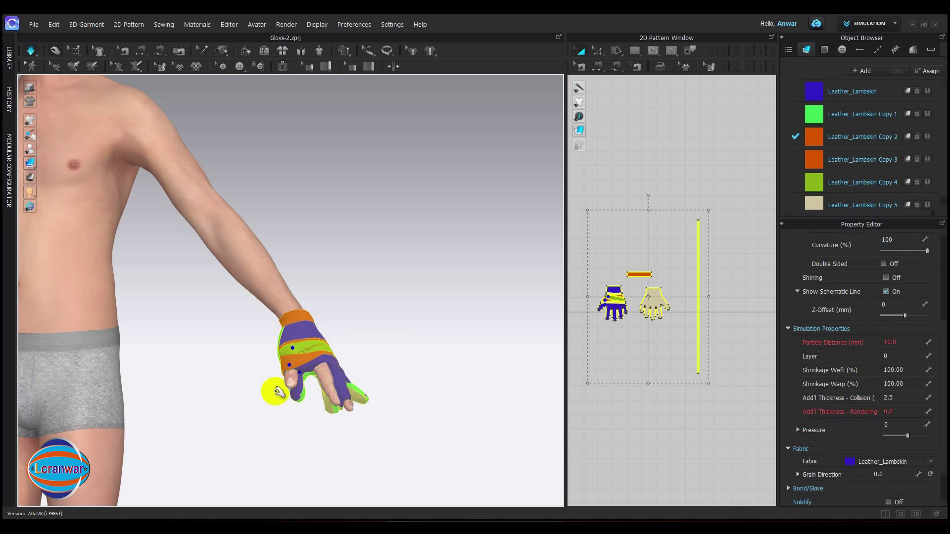
right_click_drag(279, 392, 375, 373)
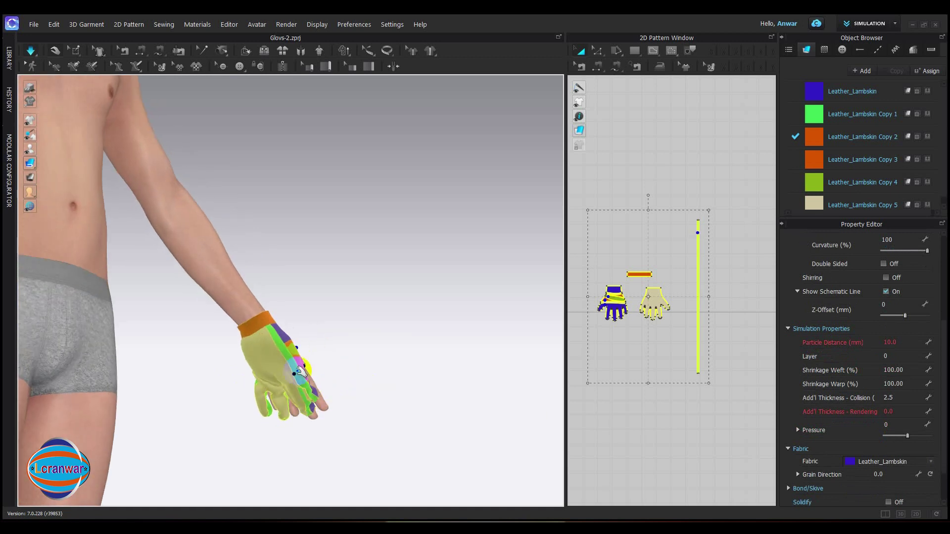
left_click_drag(291, 352, 274, 334)
right_click_drag(325, 369, 354, 346)
left_click_drag(315, 391, 292, 406)
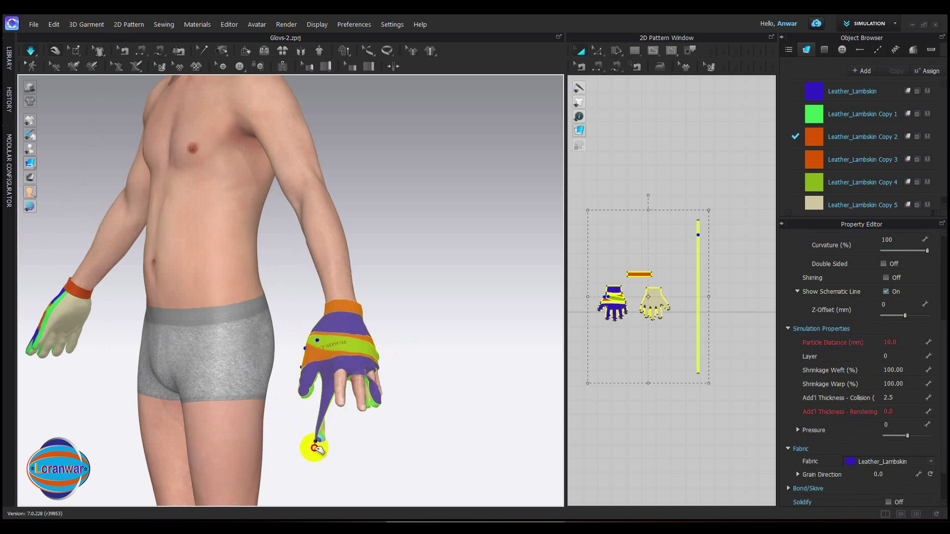
Tug the blue back piece and green side strip to seat the glove's index finger on the left hand.
left_click(381, 378)
left_click(370, 377)
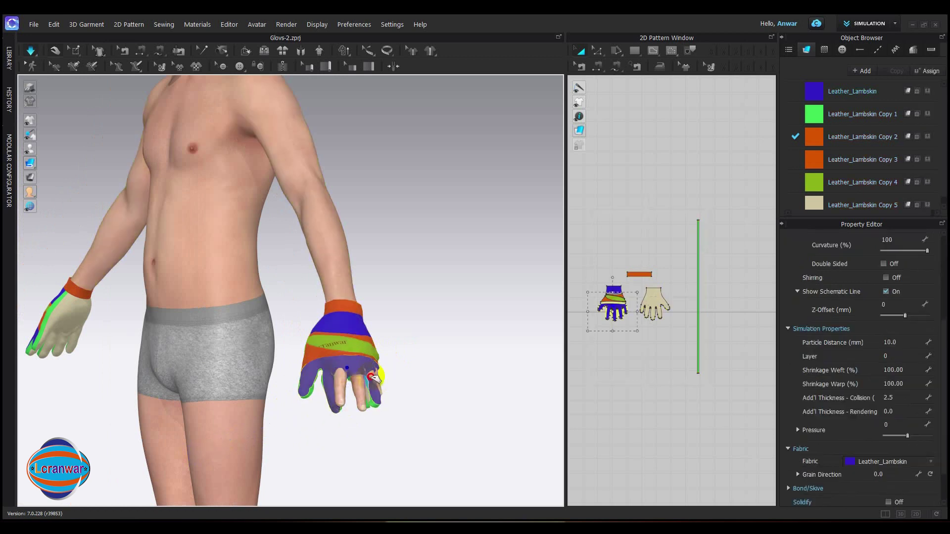
left_click_drag(418, 370, 326, 392)
right_click_drag(326, 392, 315, 410)
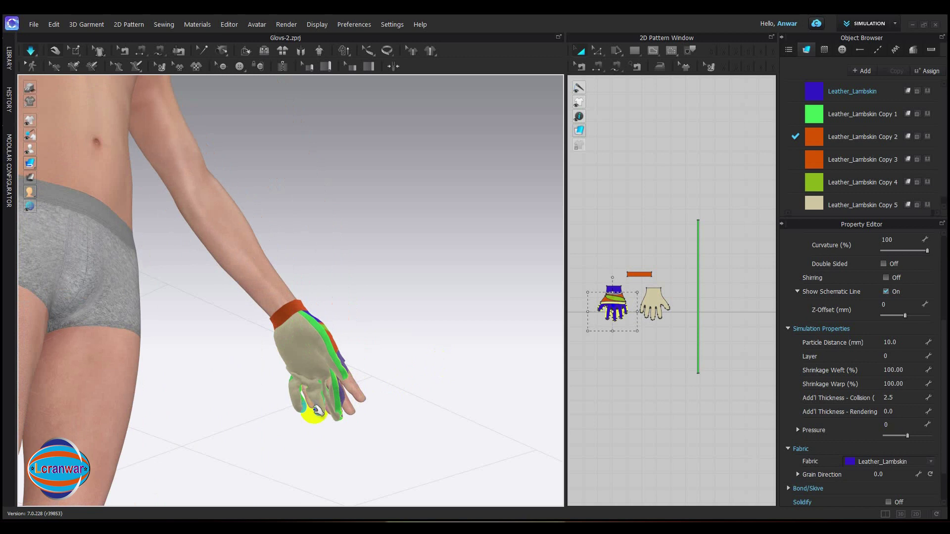
left_click(349, 392)
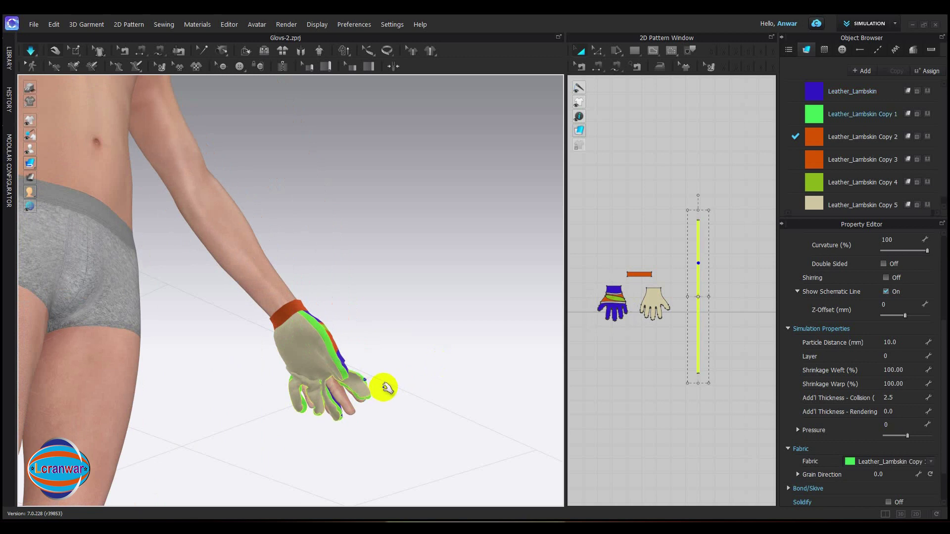
right_click_drag(388, 387, 357, 365)
left_click(353, 362)
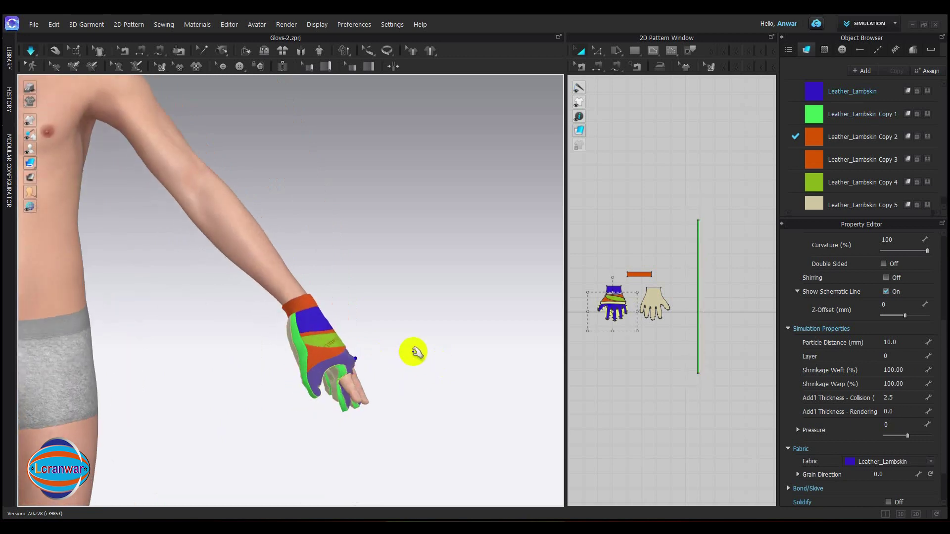
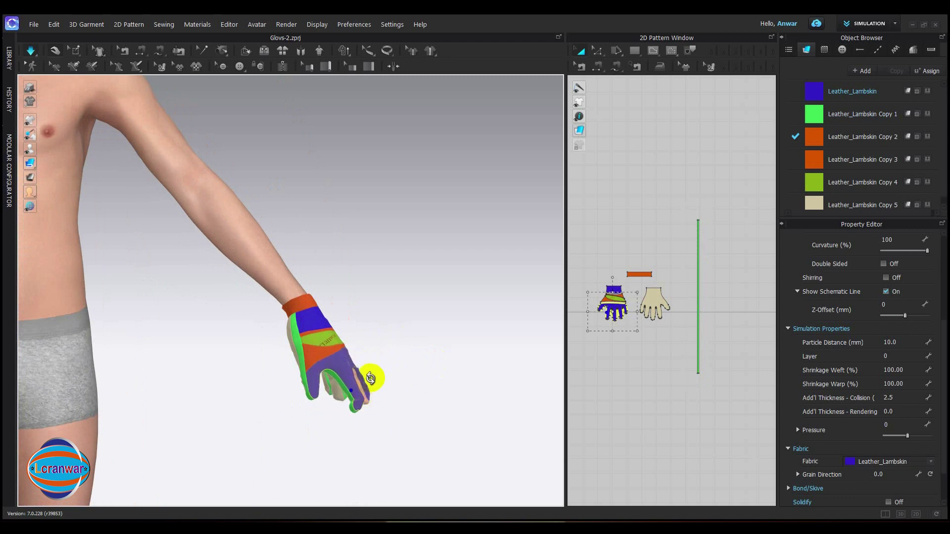
Pull the glove's middle finger over the avatar's middle finger and draw the back of the glove towards the wrist.
right_click_drag(370, 379, 269, 382)
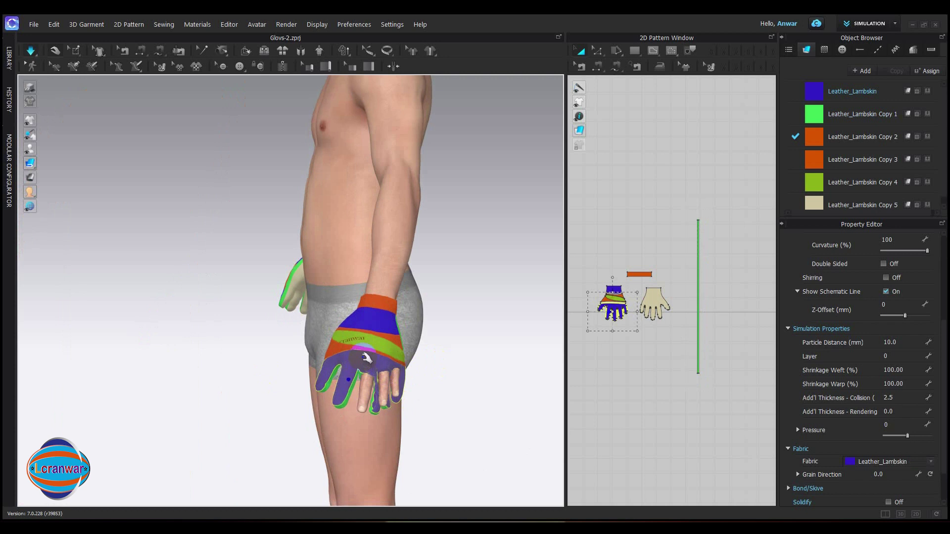
left_click(381, 311)
left_click_drag(379, 376, 348, 412)
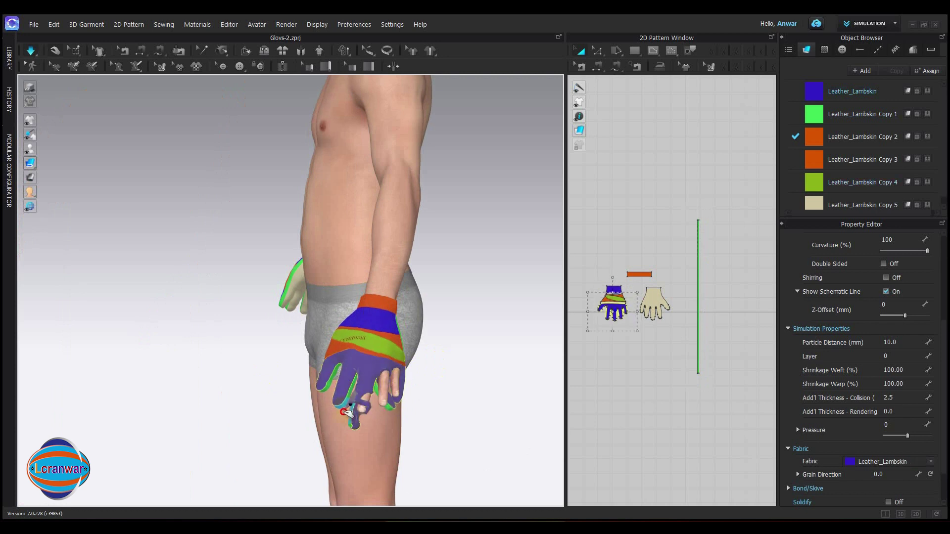
right_click_drag(354, 411, 366, 407)
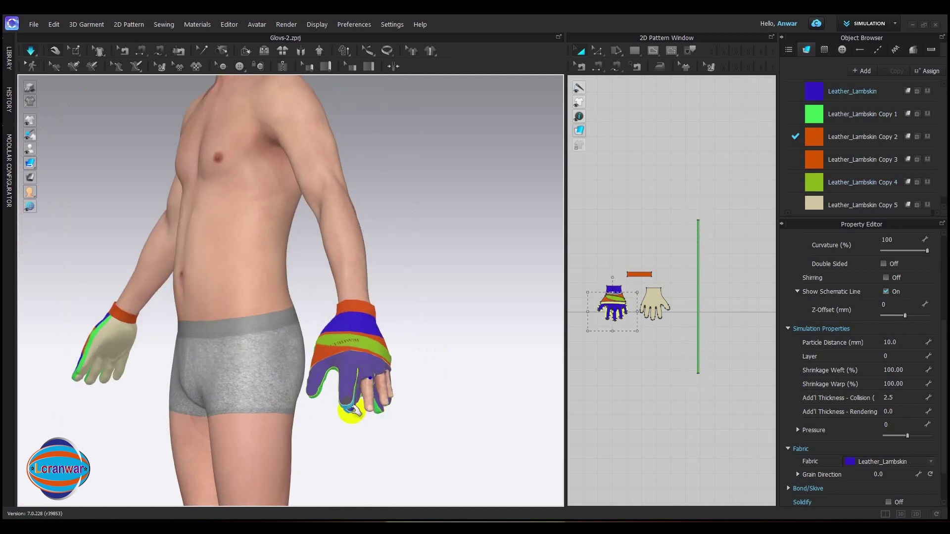
left_click_drag(384, 426, 377, 497)
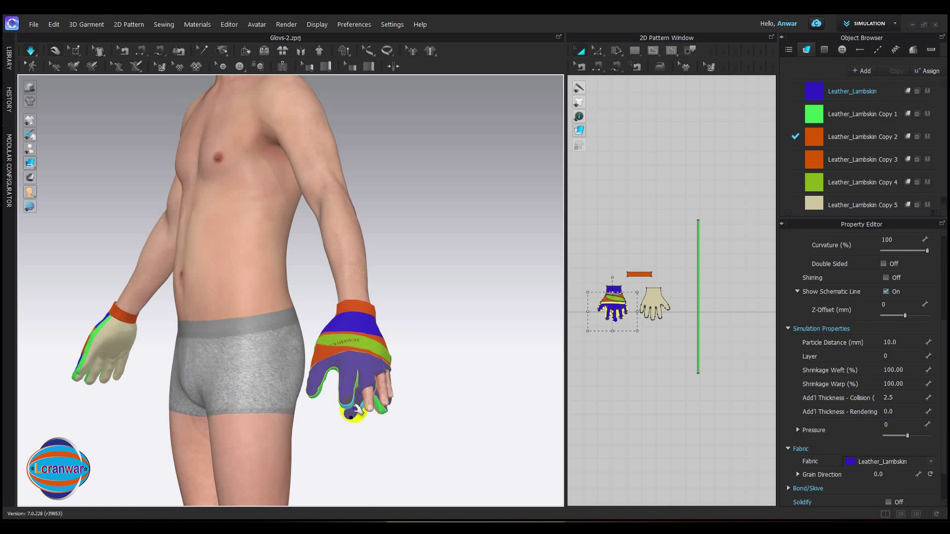
right_click_drag(353, 412, 388, 413)
left_click_drag(366, 382, 396, 423)
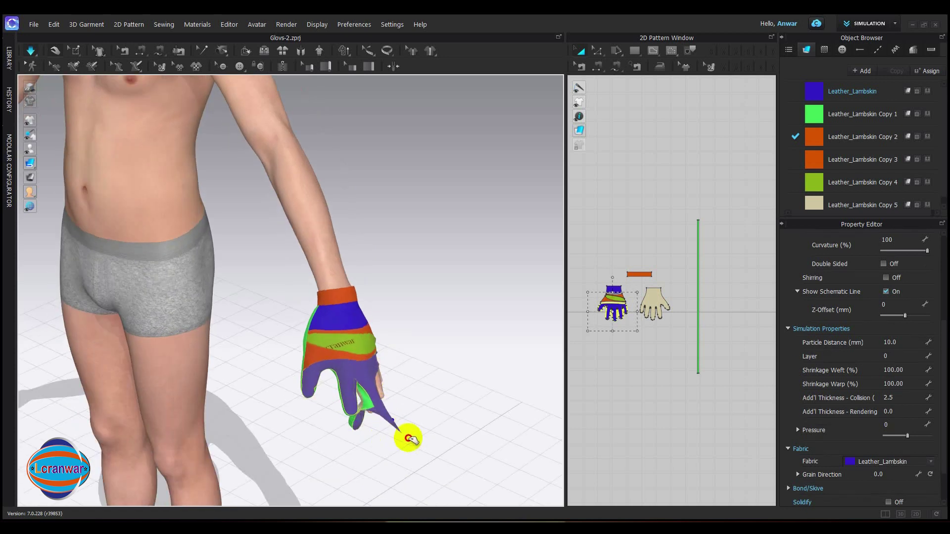
left_click_drag(364, 328, 352, 272)
Pull the blue leather over the avatar's ring and little fingers on the left hand.
right_click_drag(395, 391, 336, 376)
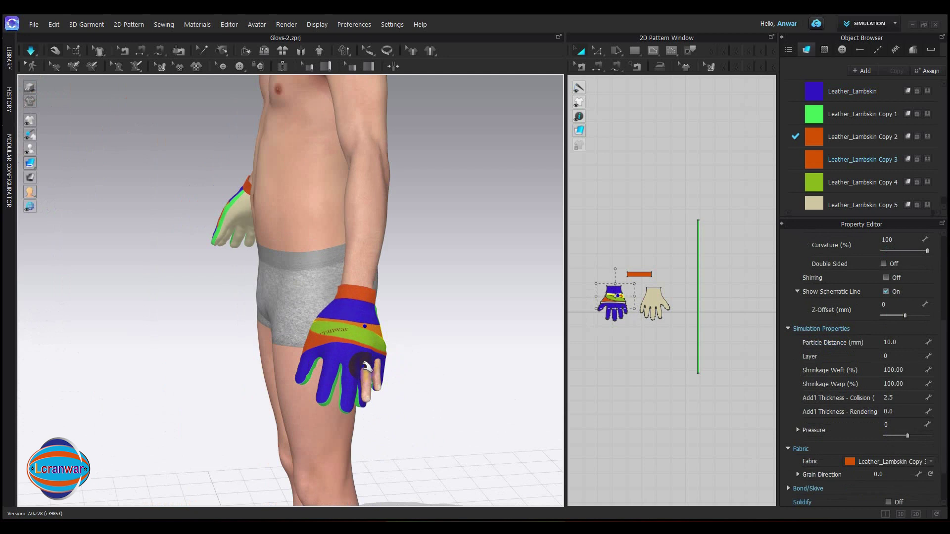
left_click_drag(367, 366, 375, 411)
left_click(367, 387)
right_click_drag(396, 383, 341, 375)
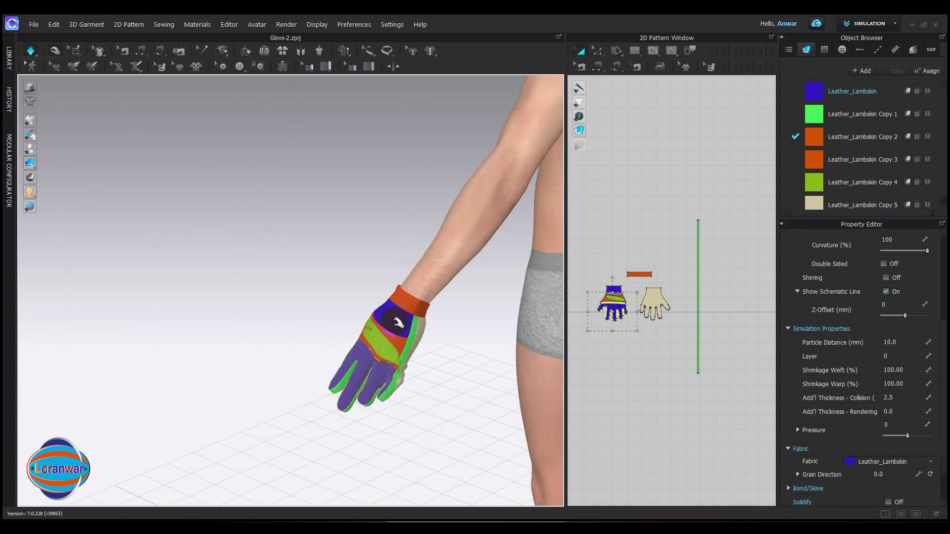
right_click_drag(382, 397, 424, 386)
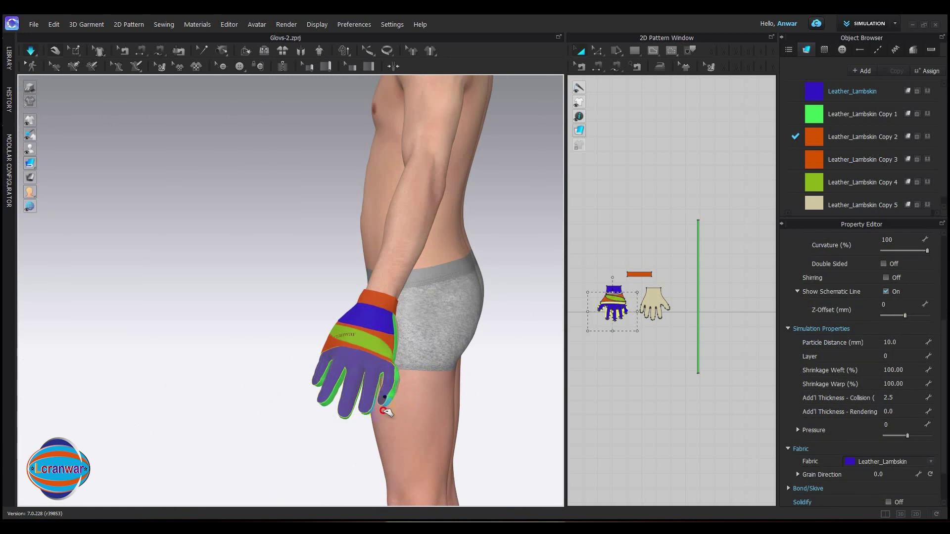
Pull the beige palm piece into place over the exposed fingers on the palm side of the left glove.
right_click_drag(459, 413, 322, 381)
left_click(439, 394)
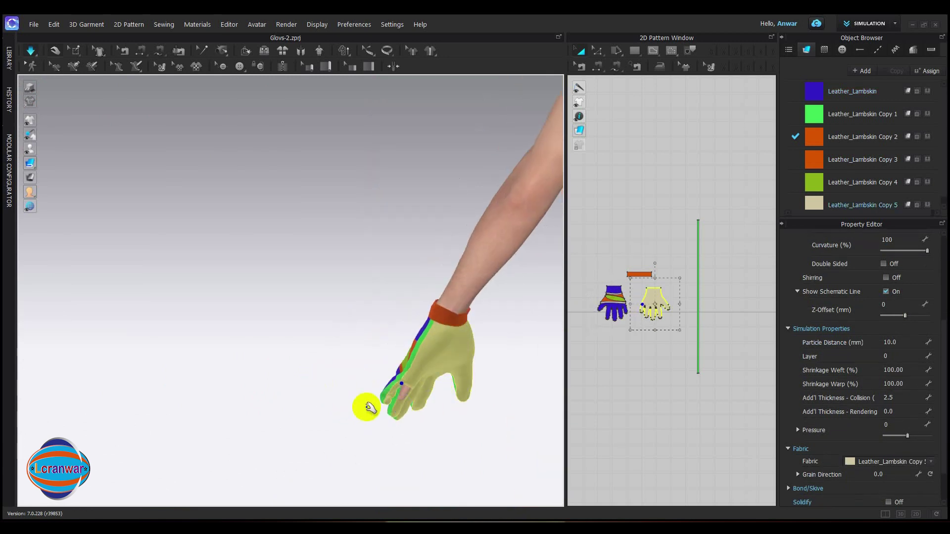
right_click_drag(370, 408, 303, 379)
left_click_drag(414, 382, 465, 407)
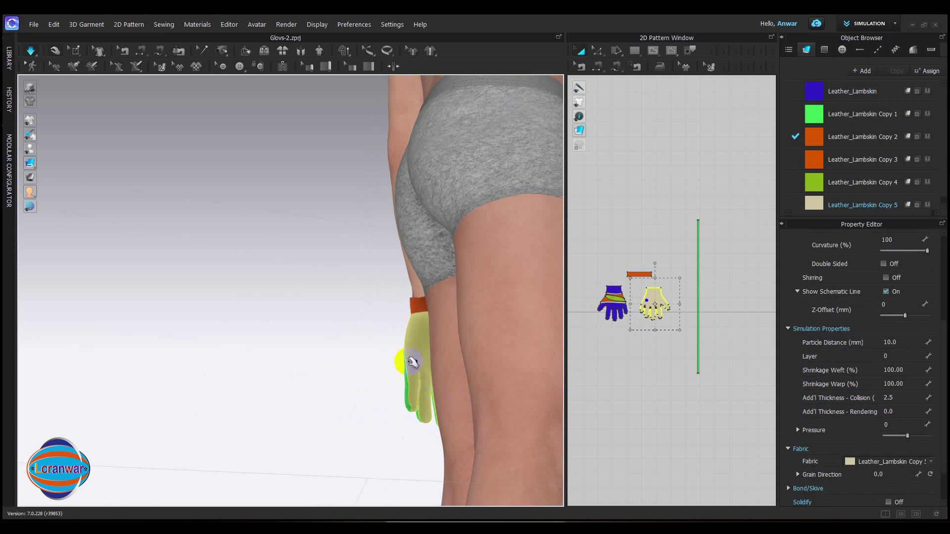
right_click_drag(380, 385, 433, 369)
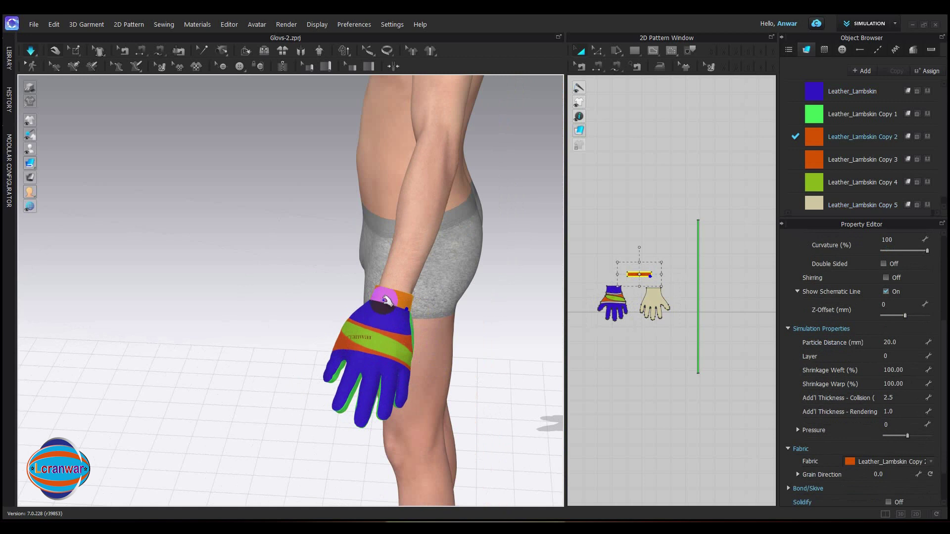
Pull the orange cuff up around the left wrist to straighten it and stop the simulation.
left_click(408, 302)
mouse_move(428, 303)
right_mouse_down()
mouse_move(441, 324)
mouse_move(466, 322)
right_mouse_up()
mouse_move(378, 291)
left_mouse_down()
mouse_move(387, 279)
mouse_move(380, 261)
left_mouse_up()
right_click_drag(437, 332, 477, 339)
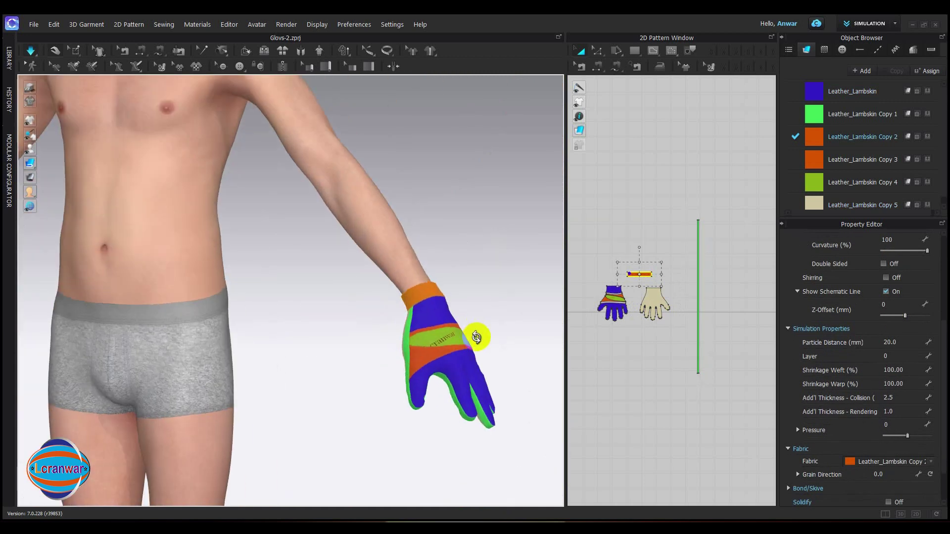
left_click_drag(413, 300, 390, 246)
left_click(385, 276)
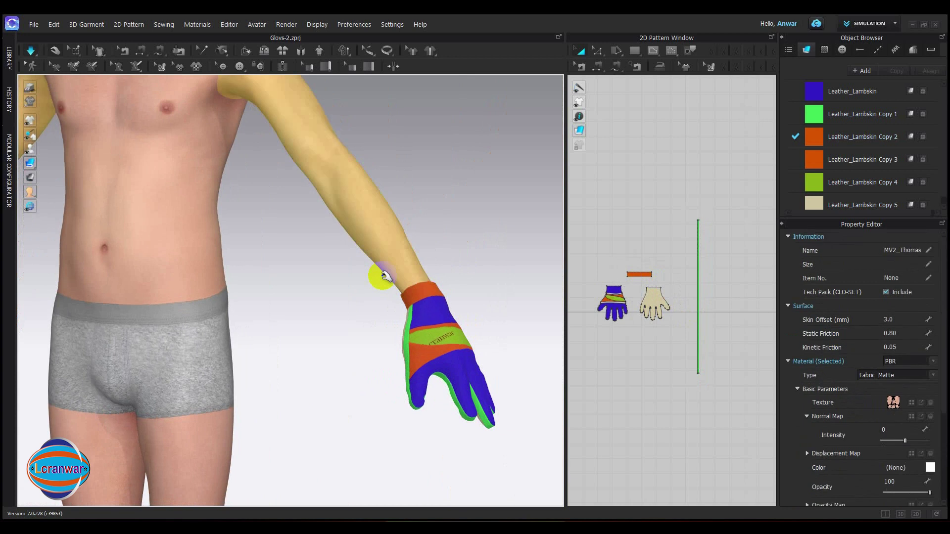
left_click_drag(413, 376, 420, 275)
right_click_drag(420, 297, 386, 346)
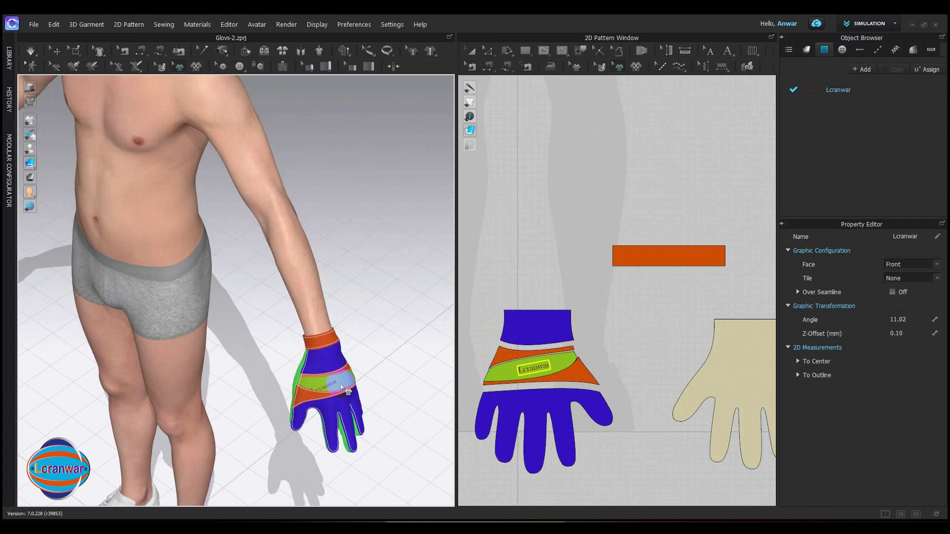
Delete the Lcranwar logo graphic from the green band of the copied left glove's pattern.
scroll(530, 400, "down", 5)
scroll(531, 399, "down", 3)
scroll(674, 405, "down", 3)
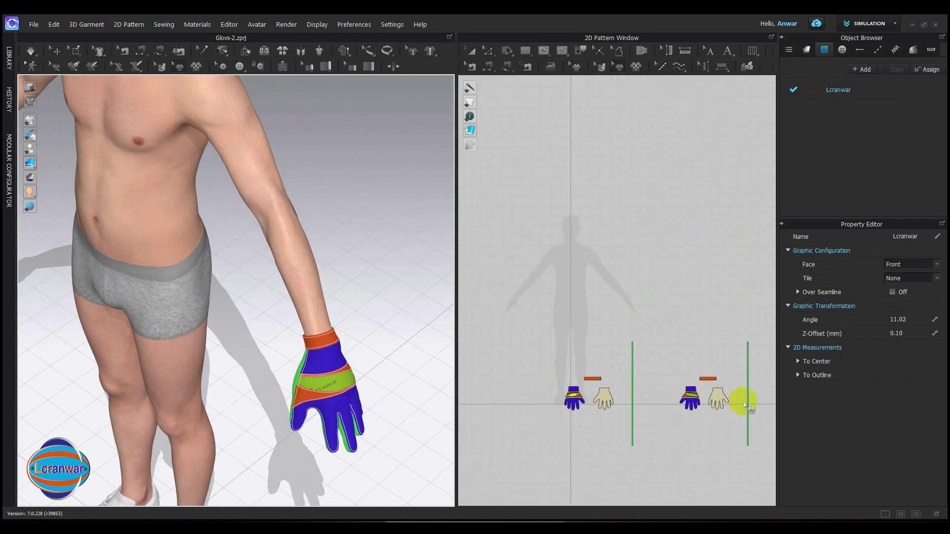
scroll(713, 398, "up", 10)
left_click(550, 396)
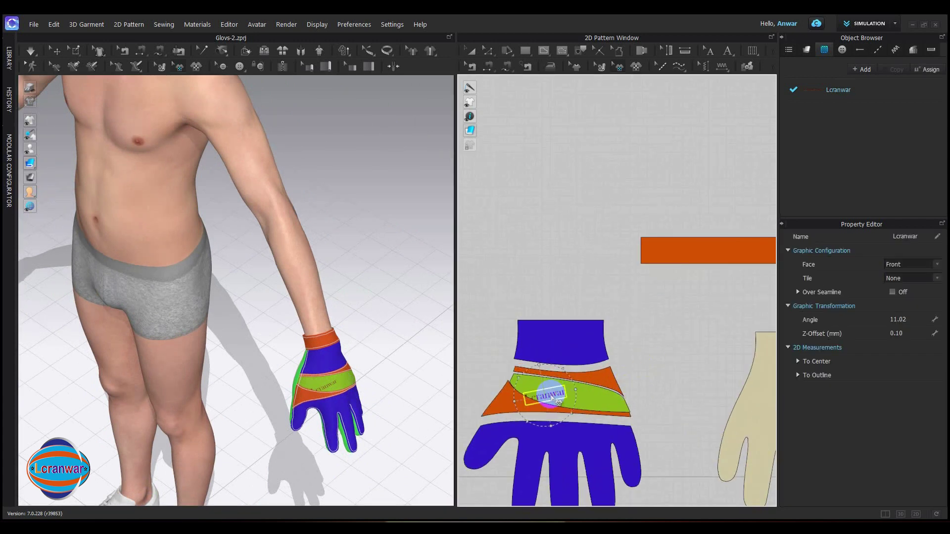
key("Delete")
Rotate the Lcranwar logo on the right-hand glove's green band to an angle of 9.51.
scroll(375, 365, "down", 2)
right_click_drag(225, 334, 393, 312)
scroll(229, 185, "up", 2)
middle_click_drag(227, 186, 207, 360)
scroll(189, 285, "up", 2)
scroll(190, 285, "up", 3)
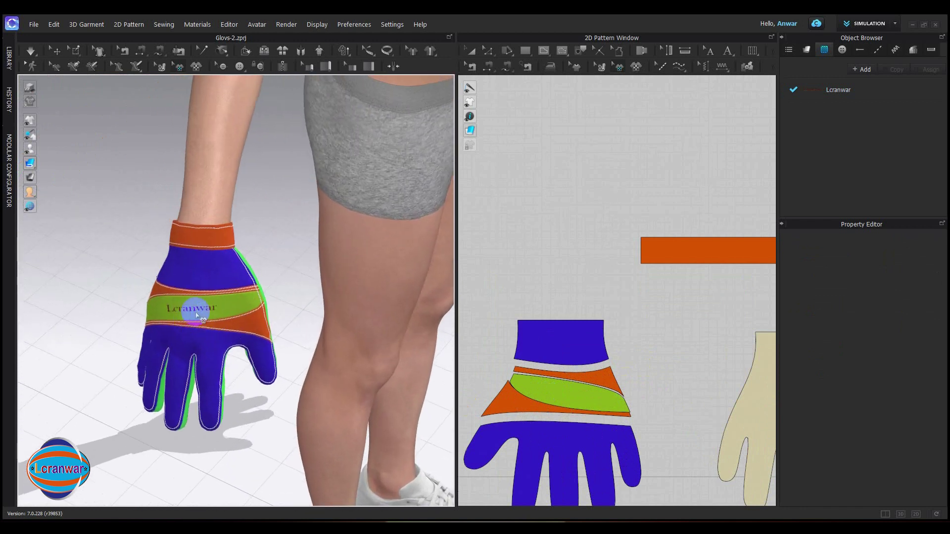
left_click(195, 309)
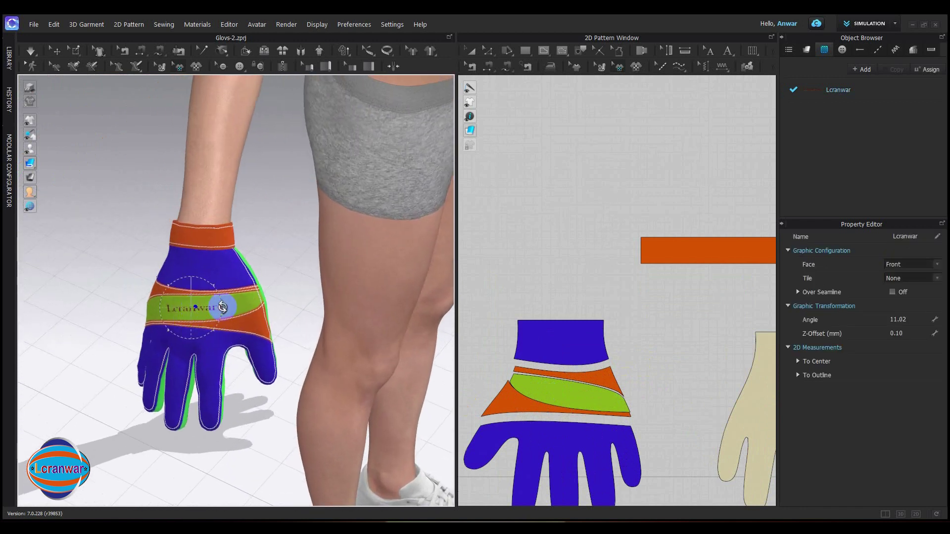
left_click_drag(223, 308, 233, 317)
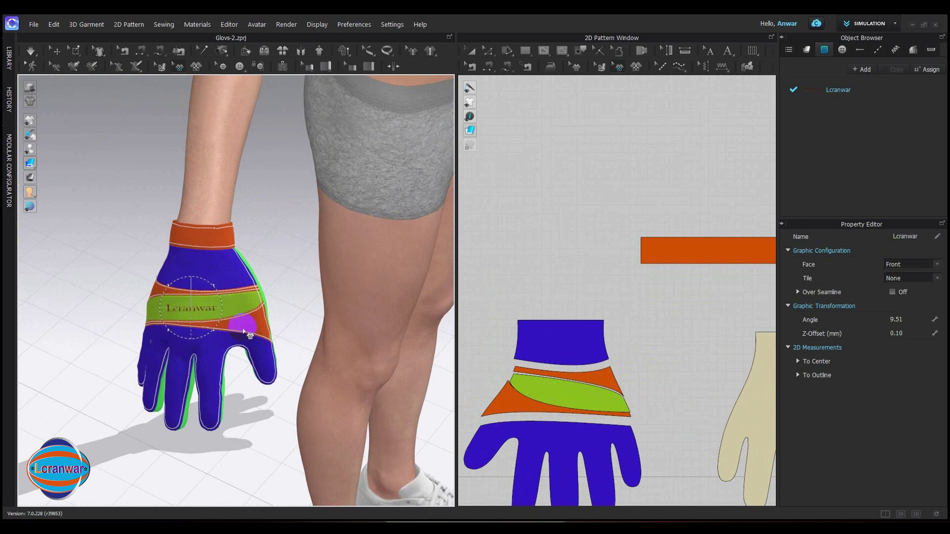
scroll(176, 349, "down", 5)
right_click_drag(327, 317, 257, 310)
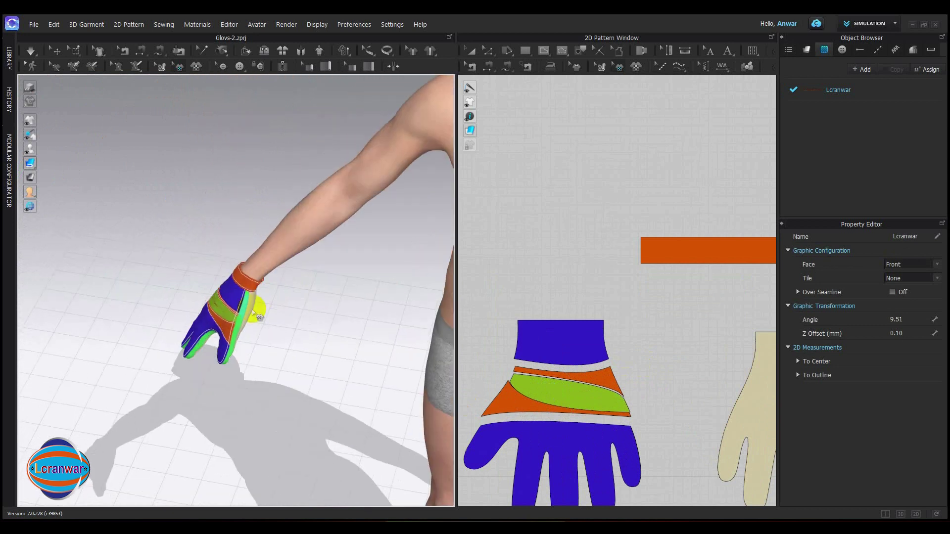
middle_click_drag(357, 346, 116, 208)
right_click_drag(335, 316, 271, 286)
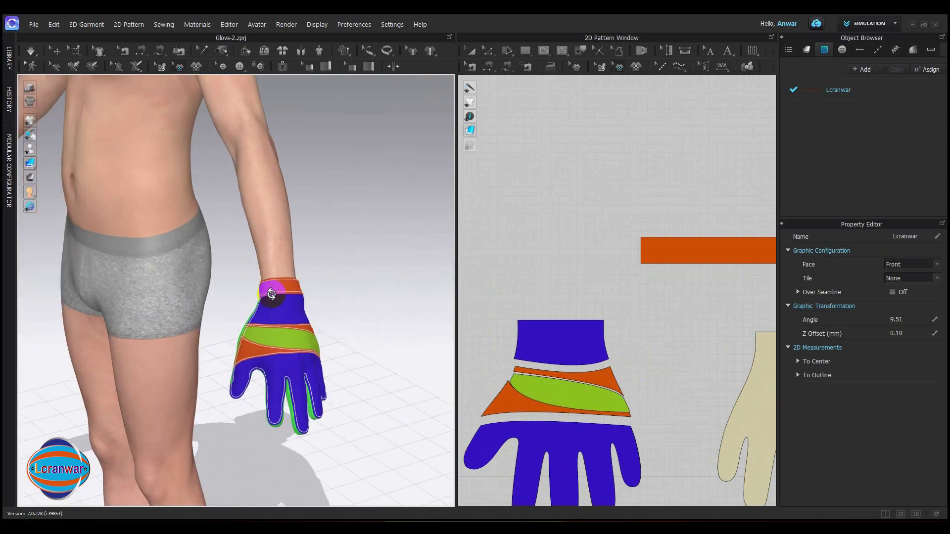
Add the Lcranwar image from the Desktop as a 1.58 by 0.47 cm graphic on the left glove's green band.
left_click(196, 66)
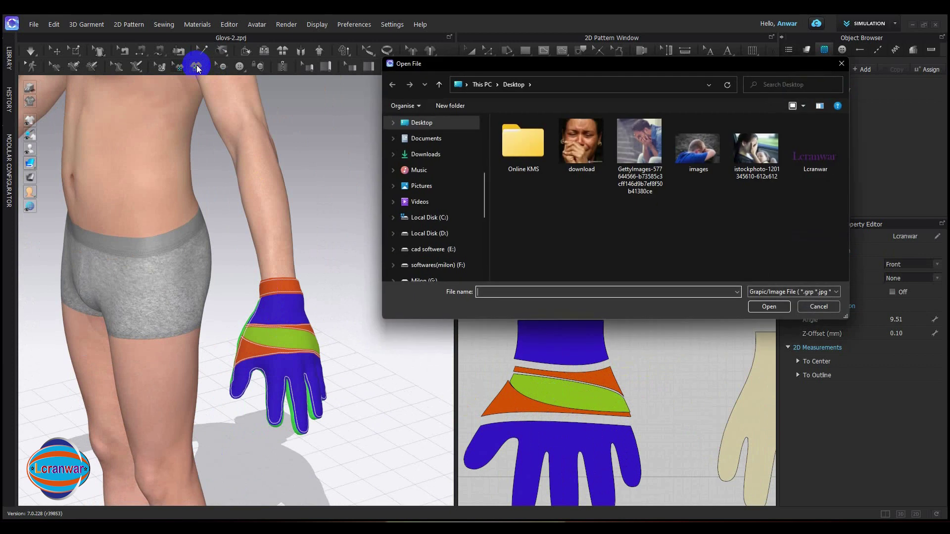
double_click(816, 148)
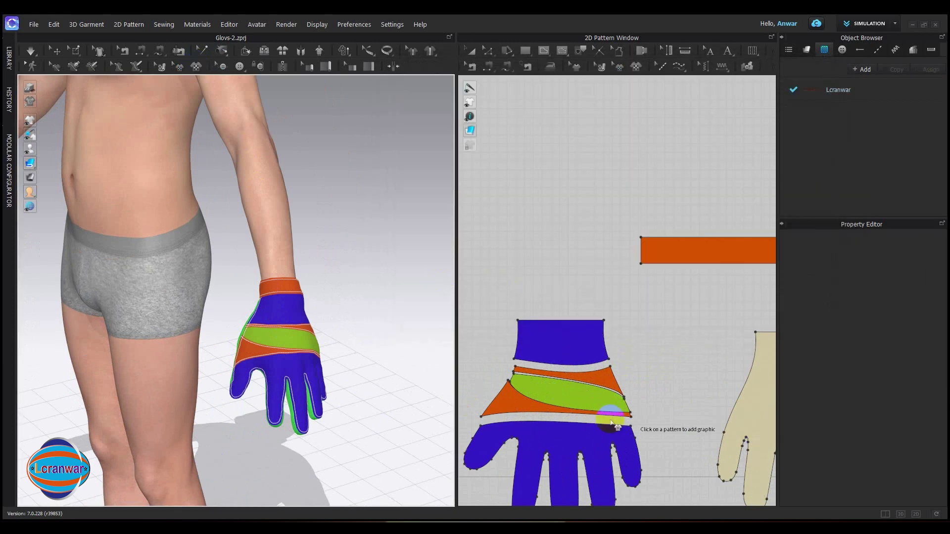
left_click(300, 339)
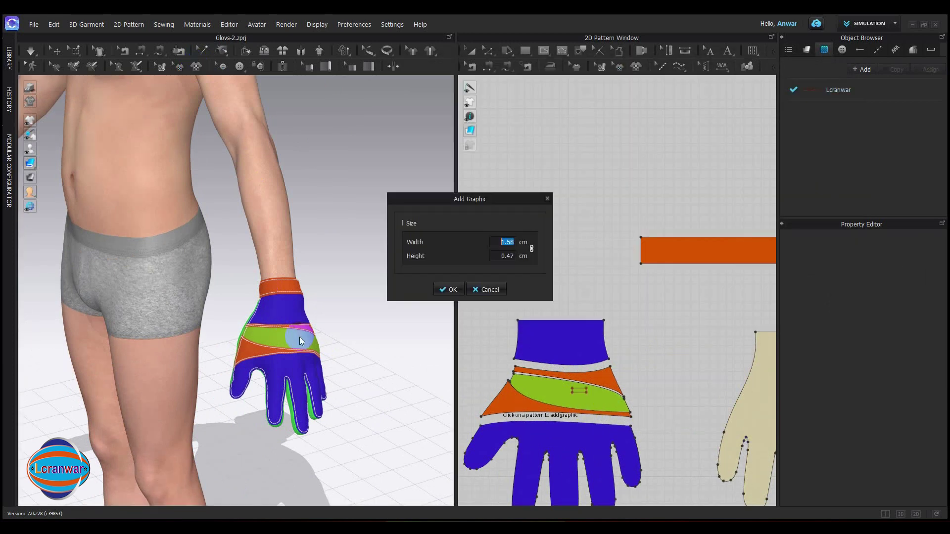
left_click(451, 288)
Enlarge the Lcranwar logo on the left glove's green band and rotate it to an angle of -10.98.
scroll(299, 352, "up", 4)
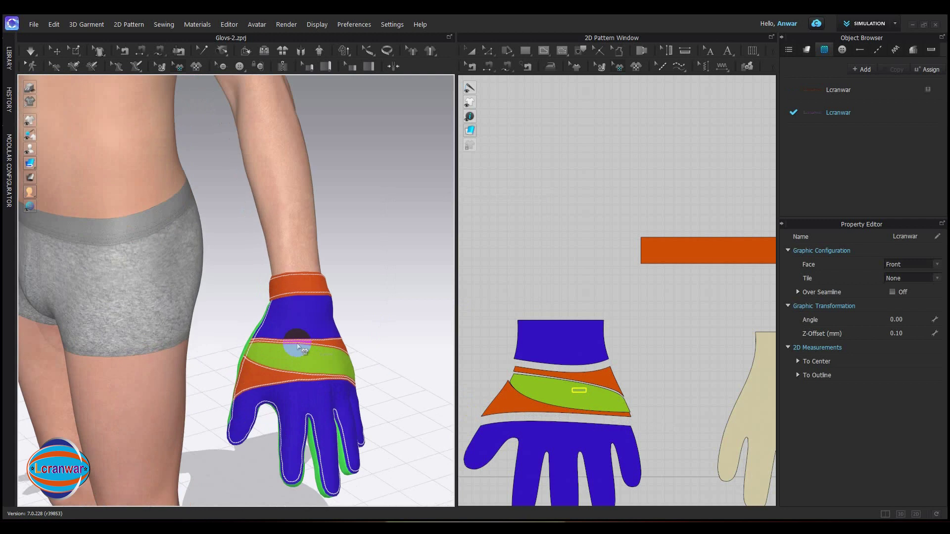
middle_click_drag(297, 339, 277, 158)
scroll(319, 245, "up", 4)
right_click_drag(398, 244, 314, 316)
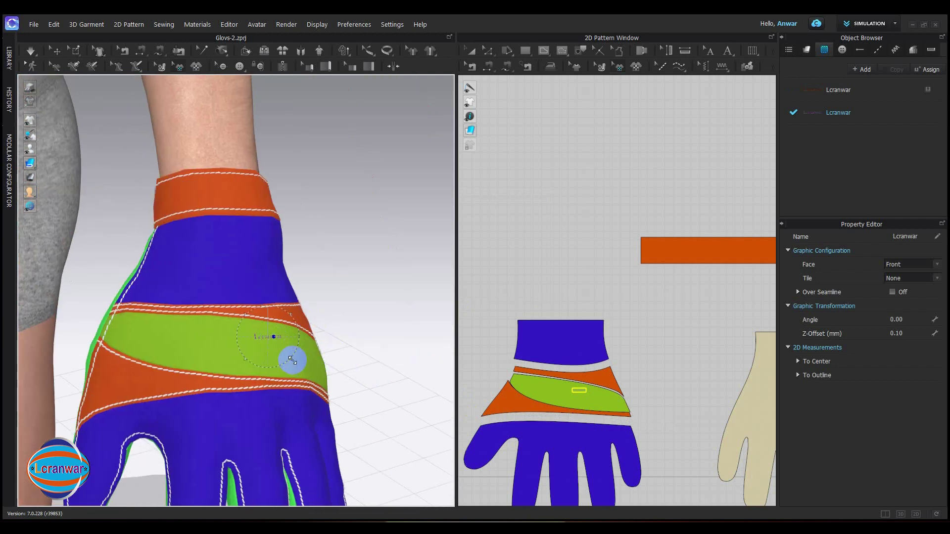
left_click_drag(293, 360, 323, 394)
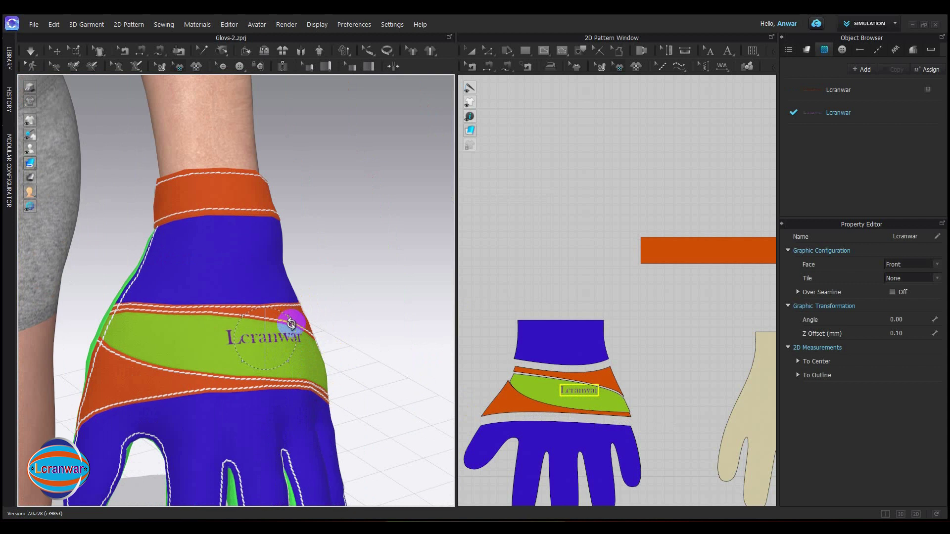
left_click_drag(298, 330, 286, 362)
Check the Lcranwar logo placement on both gloves on the avatar and on the flat pattern pieces.
scroll(286, 362, "down", 4)
mouse_move(268, 330)
right_mouse_down()
mouse_move(245, 335)
mouse_move(254, 336)
right_mouse_up()
middle_click_drag(161, 293, 390, 278)
right_click_drag(326, 281, 374, 275)
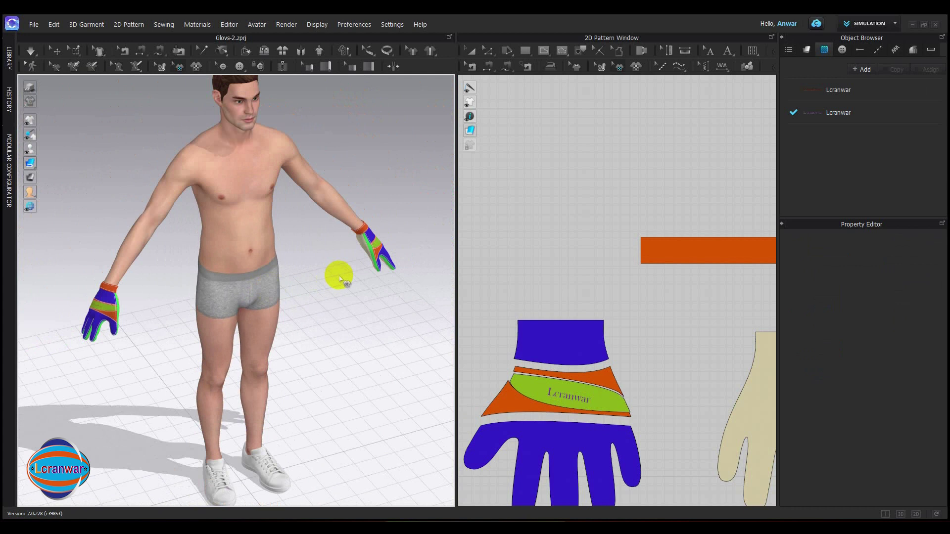
right_click_drag(339, 276, 220, 274)
scroll(355, 338, "up", 4)
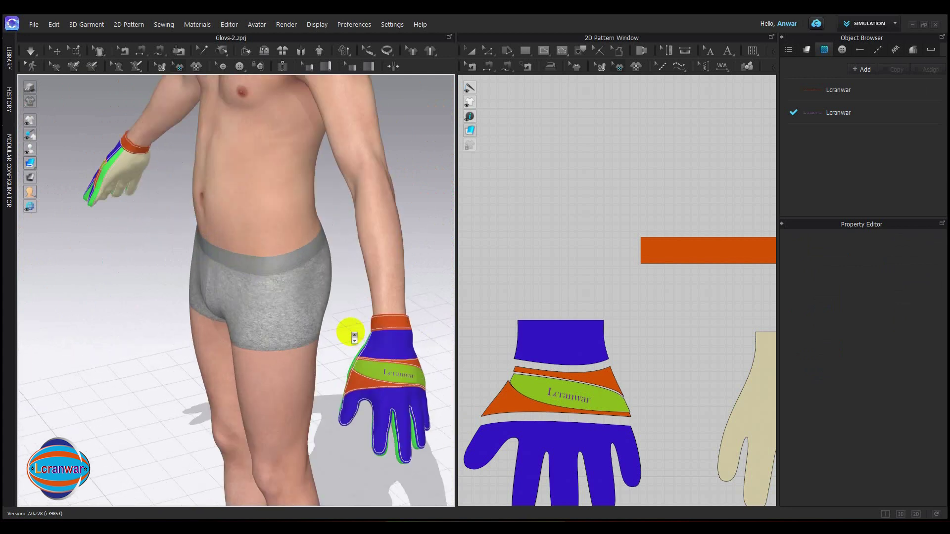
middle_click_drag(375, 334, 304, 241)
scroll(589, 389, "down", 8)
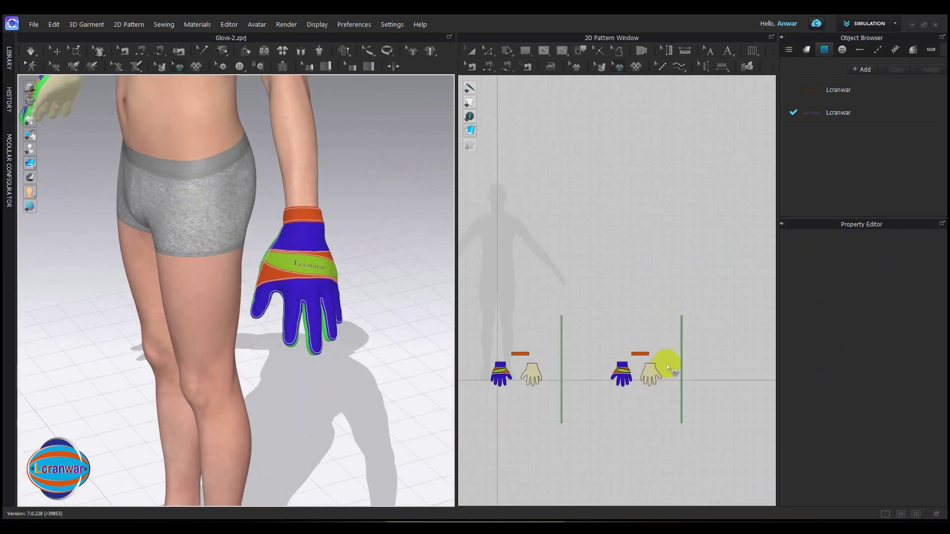
scroll(509, 368, "up", 3)
scroll(509, 366, "up", 4)
scroll(509, 376, "down", 7)
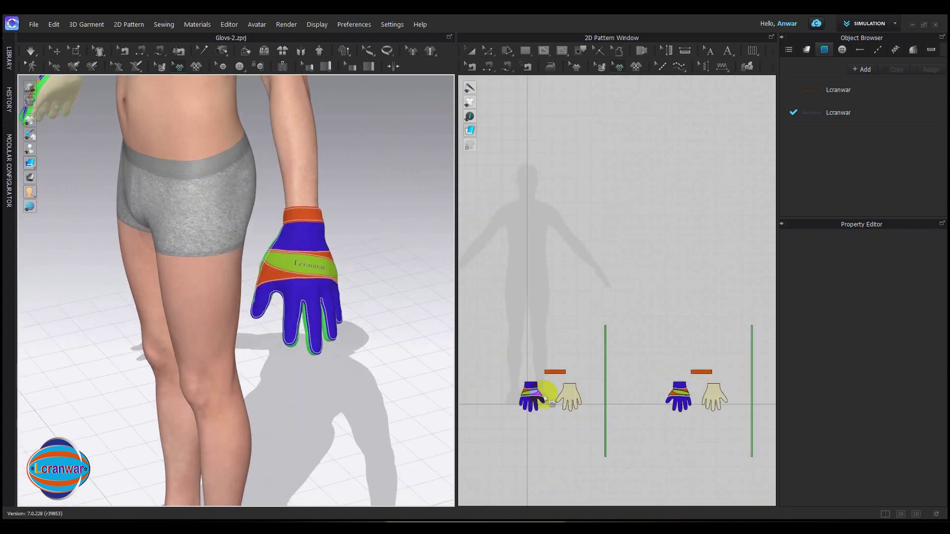
scroll(687, 398, "up", 5)
scroll(663, 384, "up", 5)
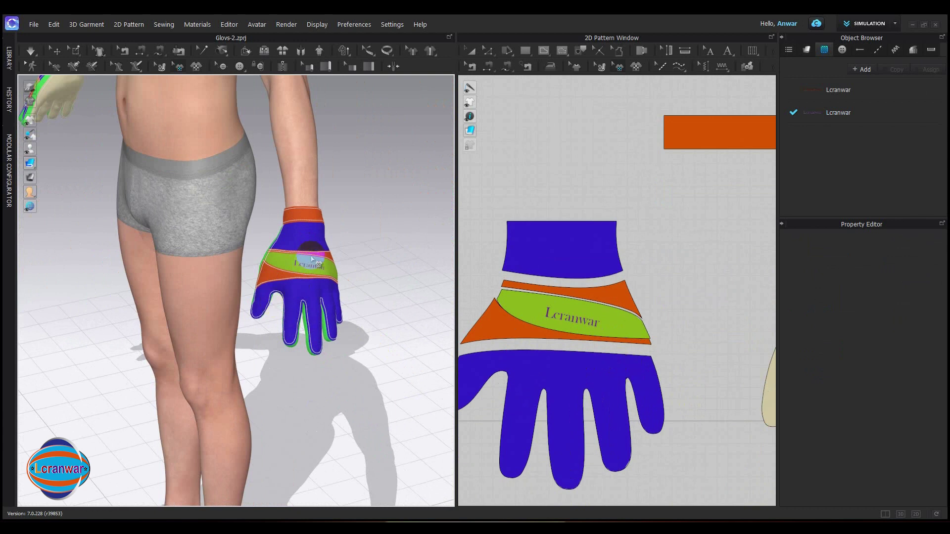
scroll(311, 259, "up", 3)
Set the material colour of the left glove's Lcranwar graphic to Magenta 1.
left_click(364, 250)
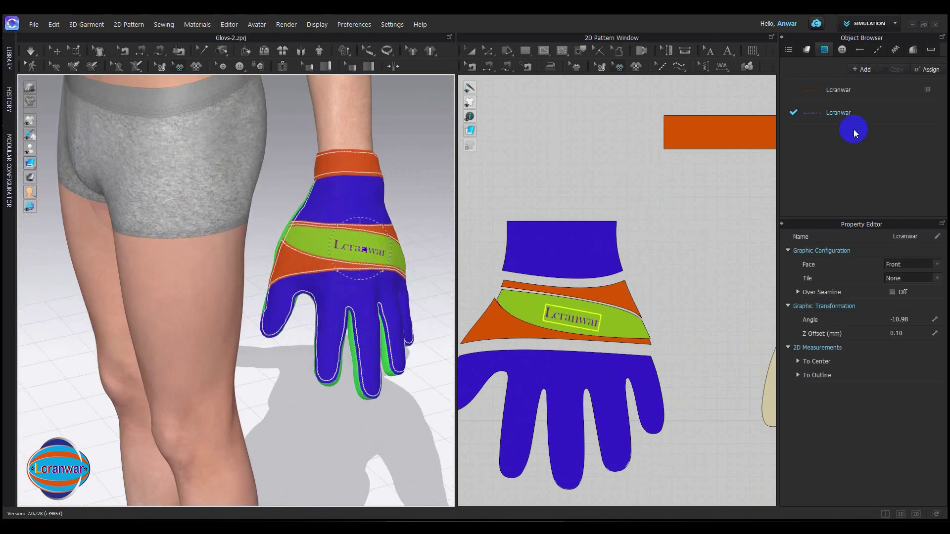
left_click(815, 114)
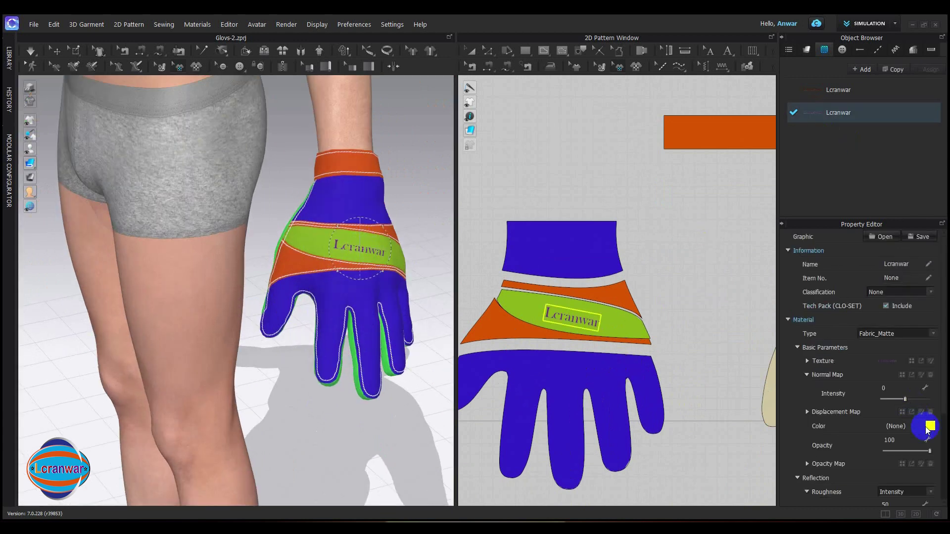
left_click(930, 426)
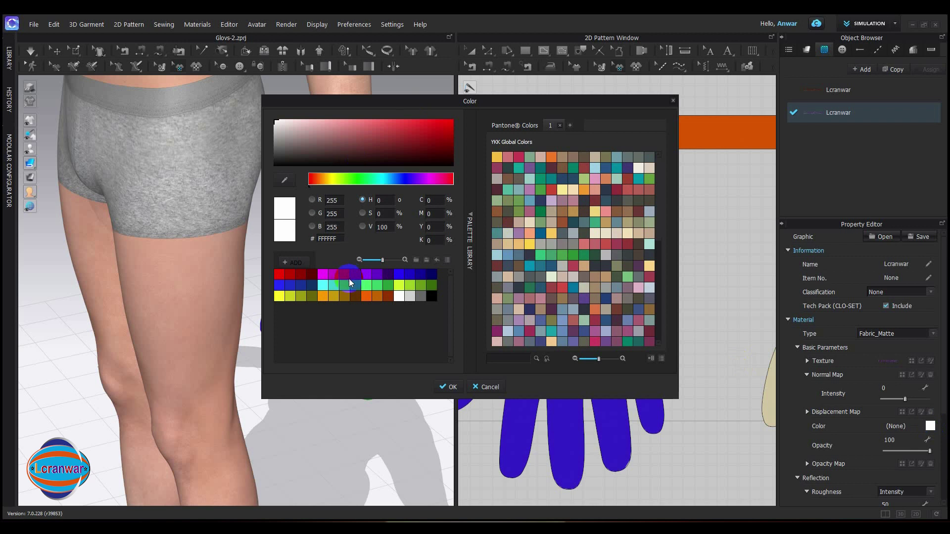
left_click_drag(526, 100, 761, 101)
left_click(673, 258)
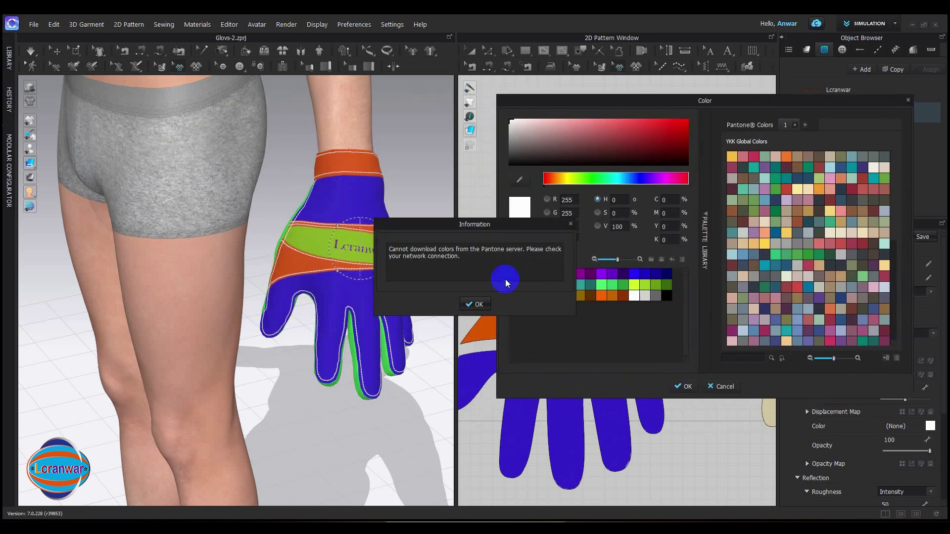
key("Return")
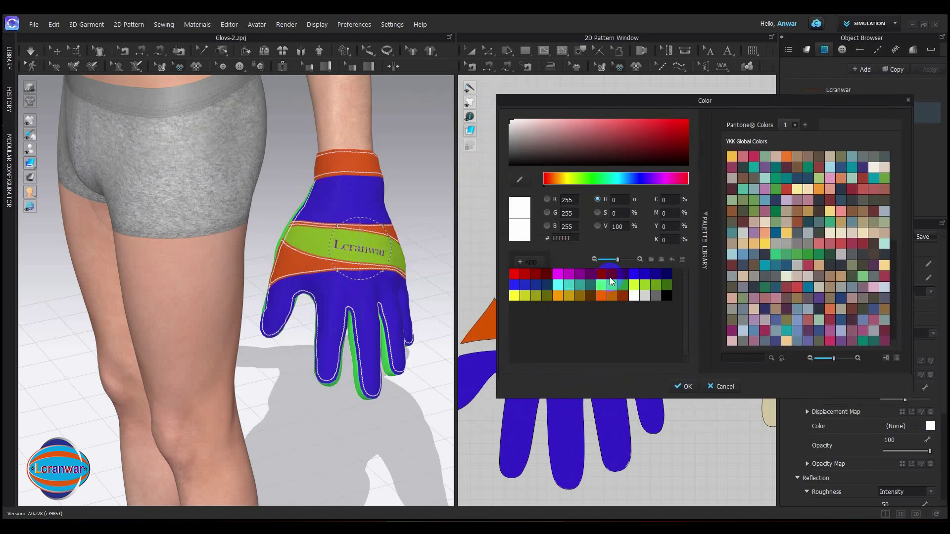
left_click(626, 275)
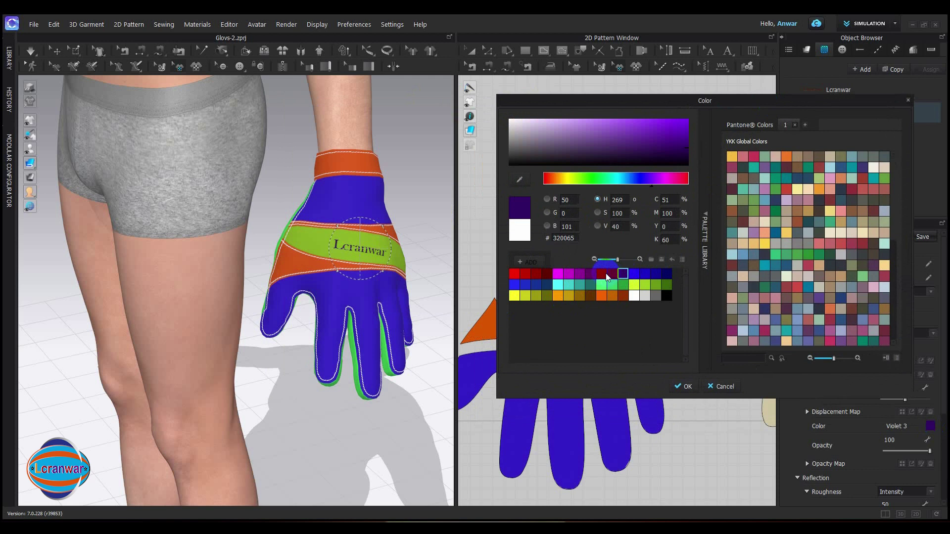
left_click(601, 274)
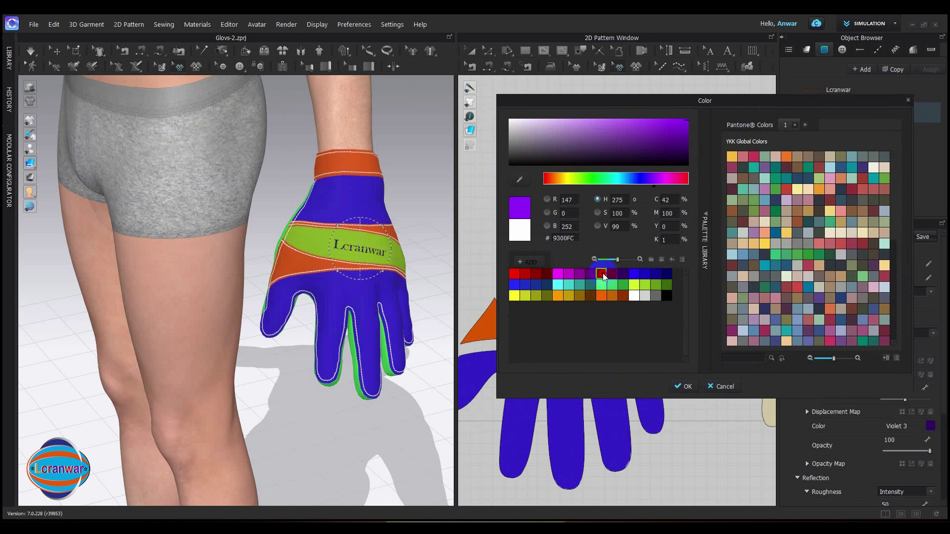
left_click(558, 275)
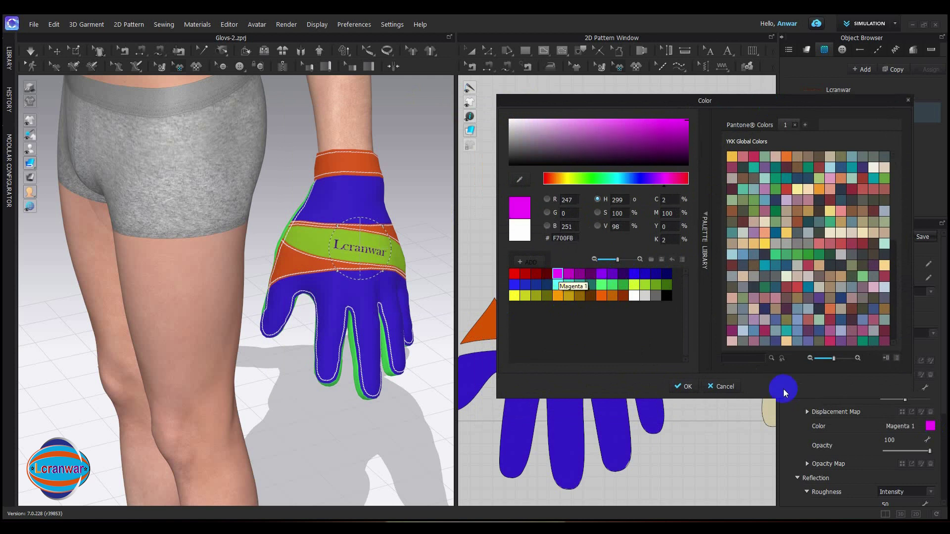
left_click(687, 387)
Deselect the Lcranwar logo and widen the 2D Pattern Window at the expense of the 3D view.
scroll(313, 271, "down", 5)
right_click_drag(314, 272, 288, 248)
middle_click_drag(289, 248, 247, 258)
scroll(275, 268, "up", 2)
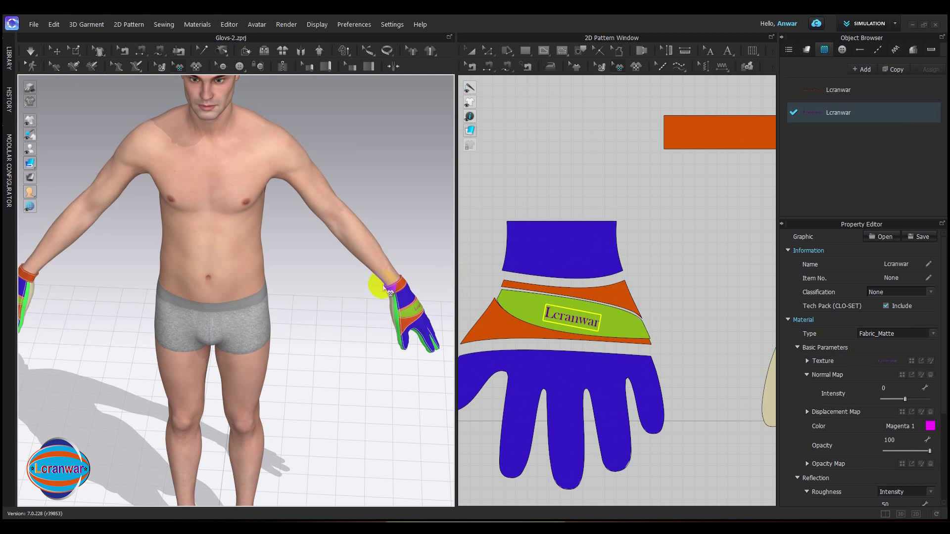
scroll(600, 361, "down", 4)
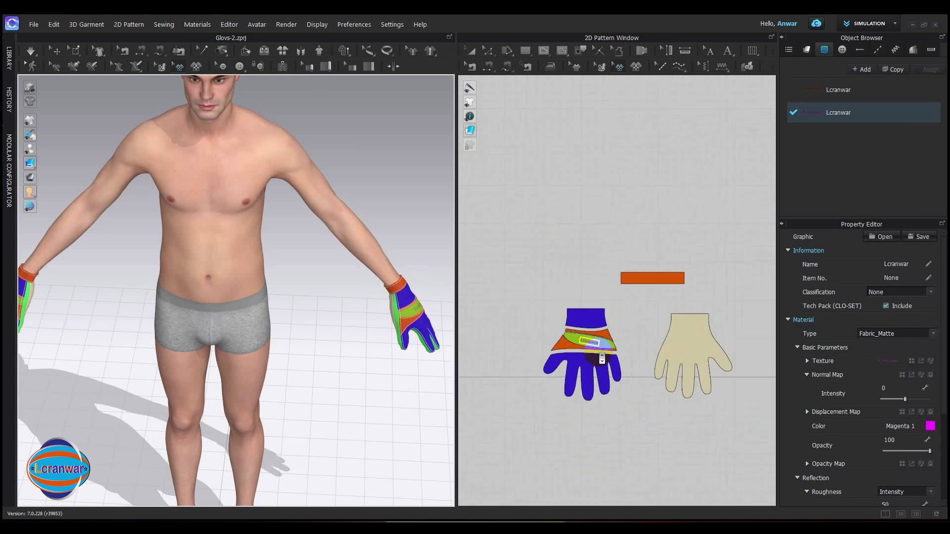
left_click(546, 252)
scroll(607, 286, "down", 4)
left_click_drag(455, 252, 393, 259)
scroll(494, 332, "down", 4)
scroll(462, 324, "up", 3)
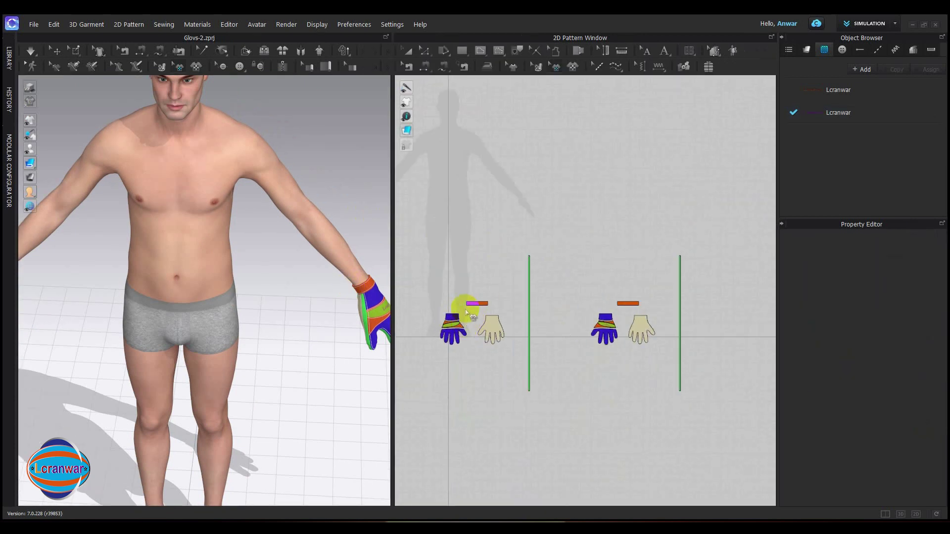
Draw a small circle with the Ellipse tool inside the orange cuff strip, near its right end.
scroll(470, 304, "up", 2)
right_click_drag(356, 287, 101, 260)
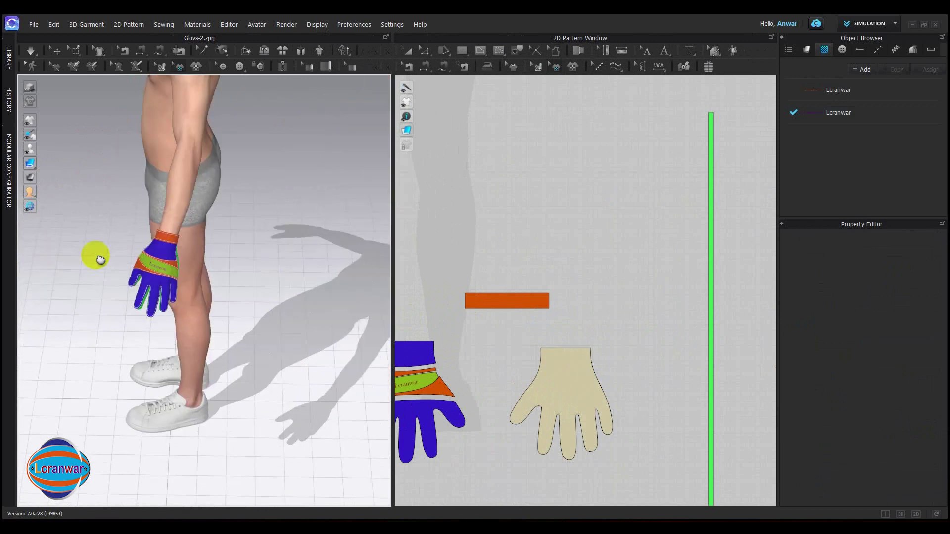
scroll(100, 259, "up", 2)
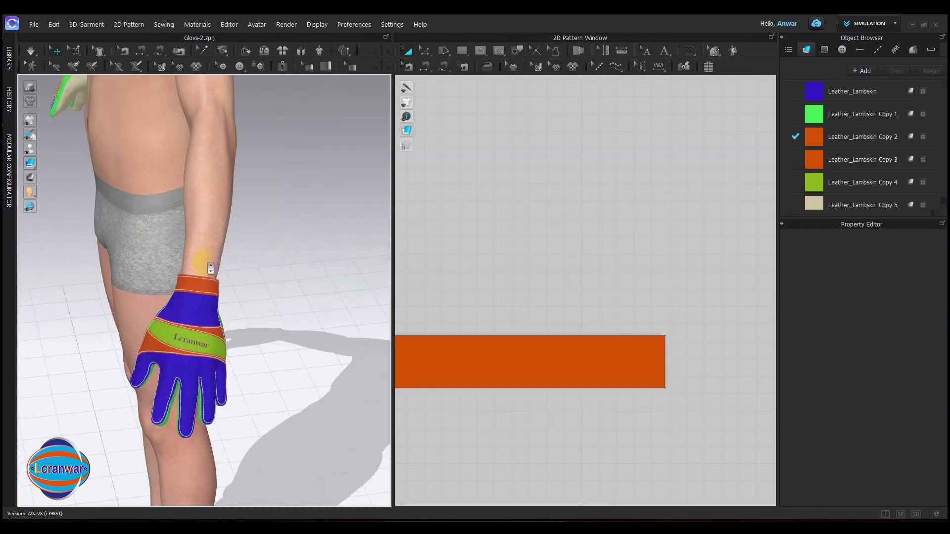
right_click_drag(205, 269, 195, 239)
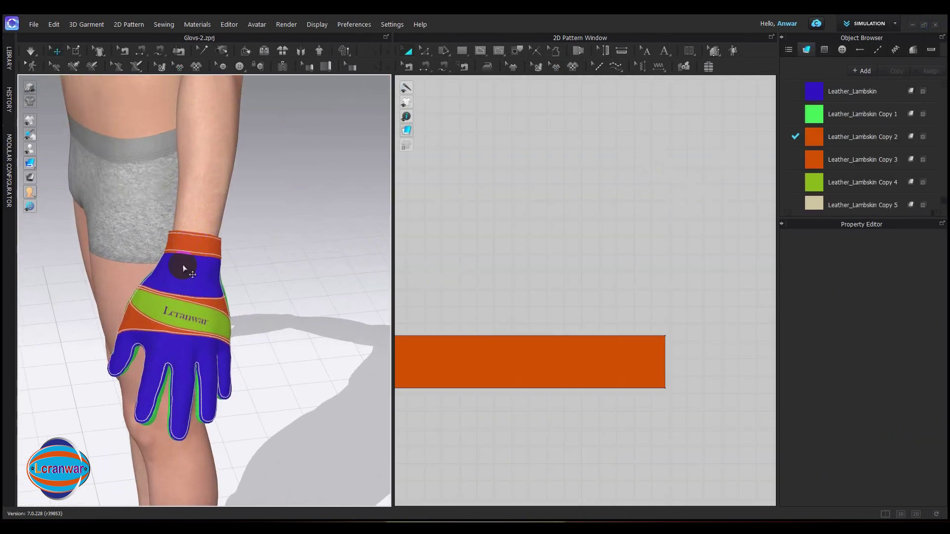
scroll(183, 265, "up", 3)
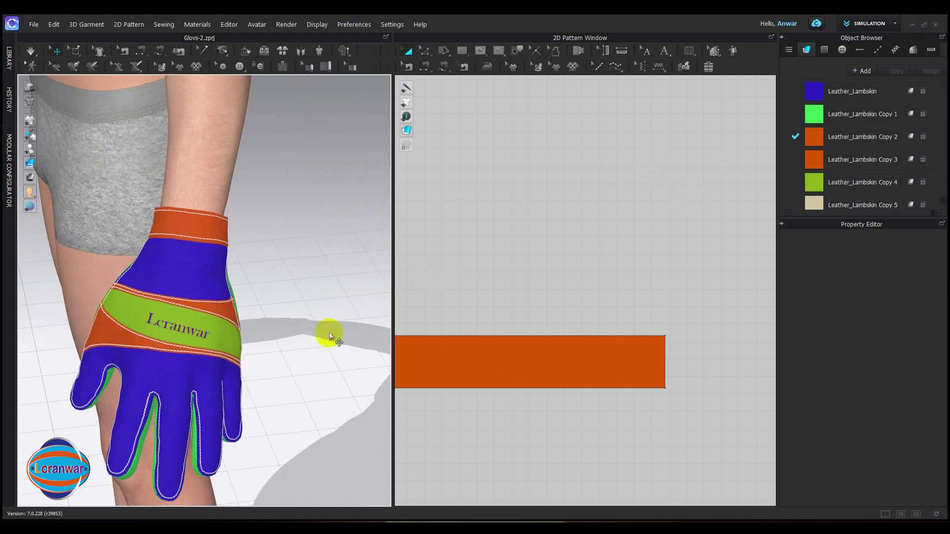
scroll(689, 385, "up", 2)
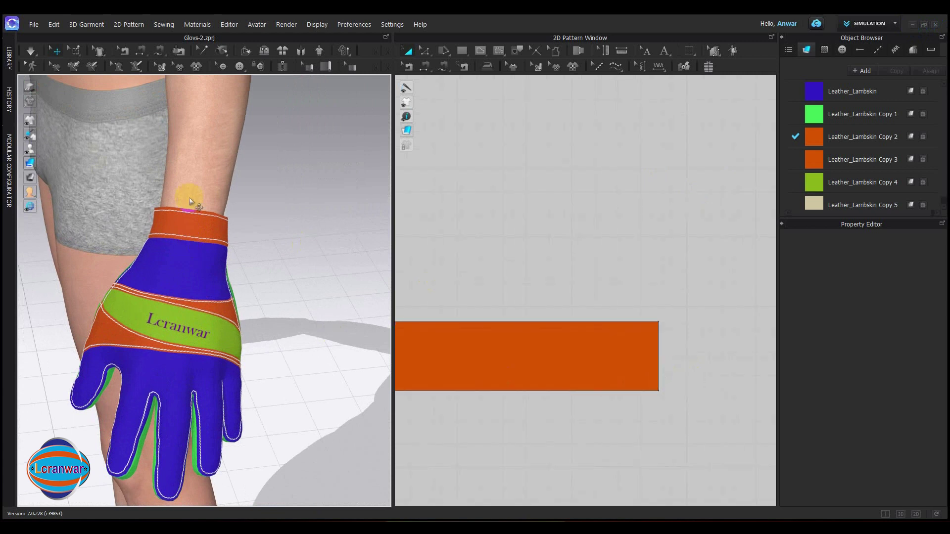
right_click_drag(190, 202, 490, 310)
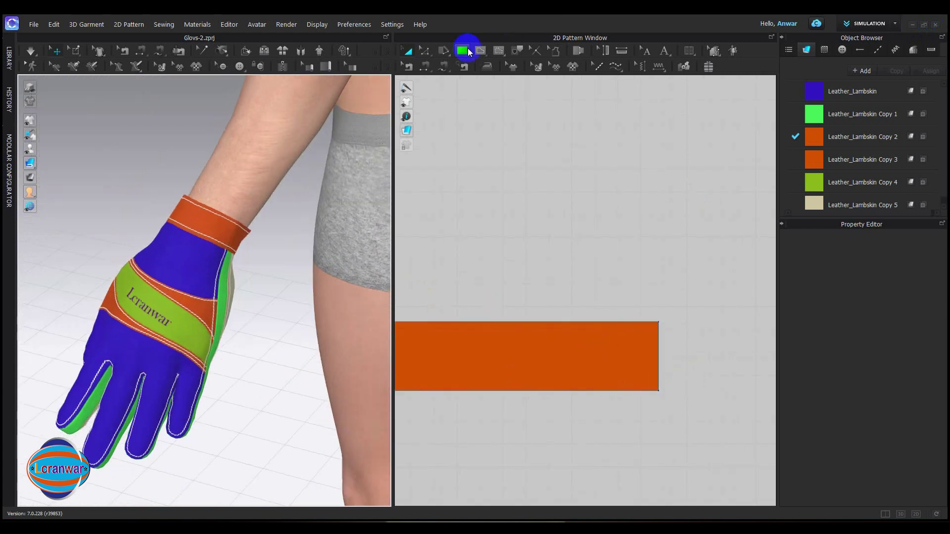
left_click(467, 51)
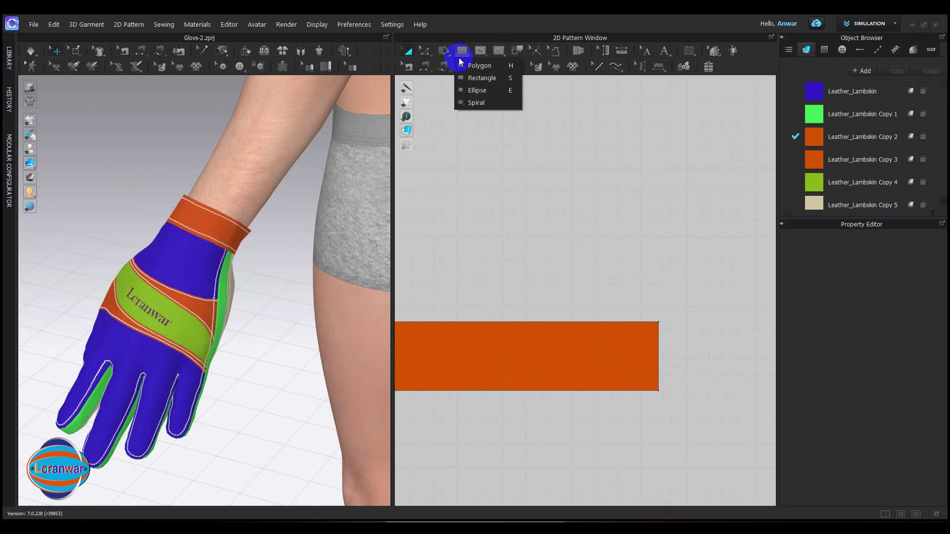
left_click(468, 78)
key("e")
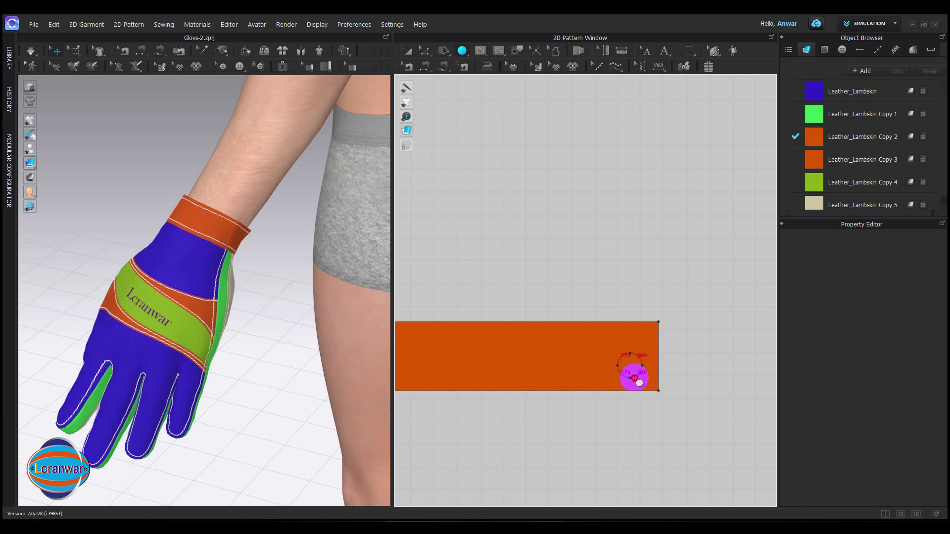
left_click_drag(643, 386, 643, 386)
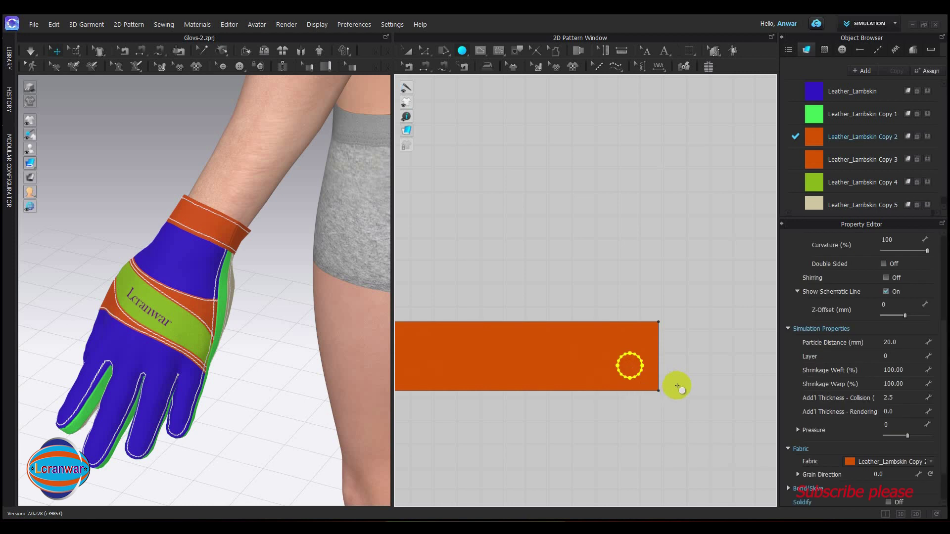
Move the small circle pattern out of the orange cuff strip into the empty area to its right.
right_click_drag(371, 265, 248, 248)
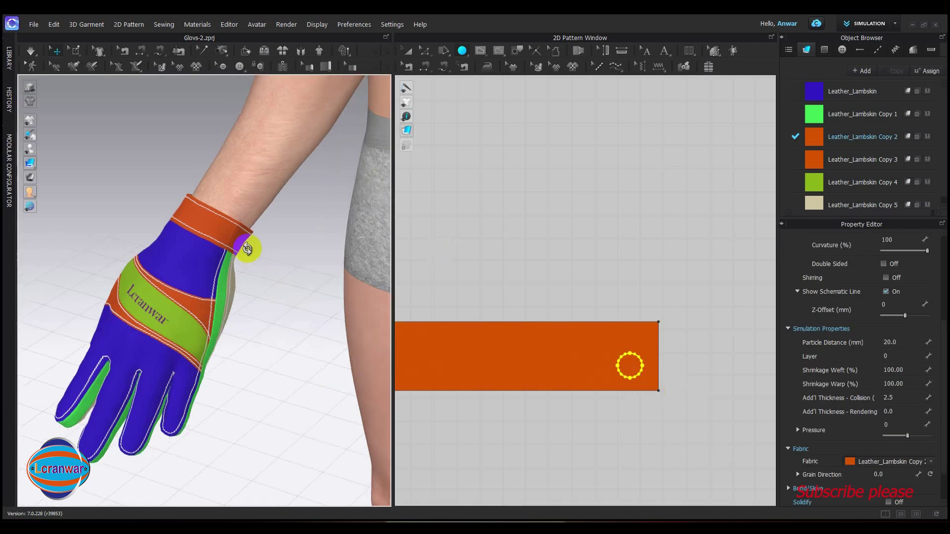
left_click(407, 51)
left_click(599, 268)
left_click(627, 369)
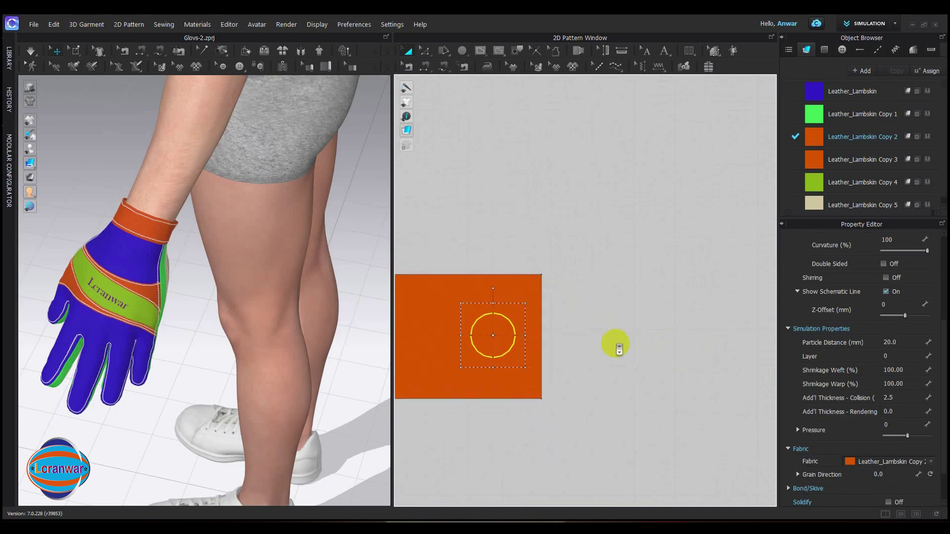
scroll(615, 344, "up", 2)
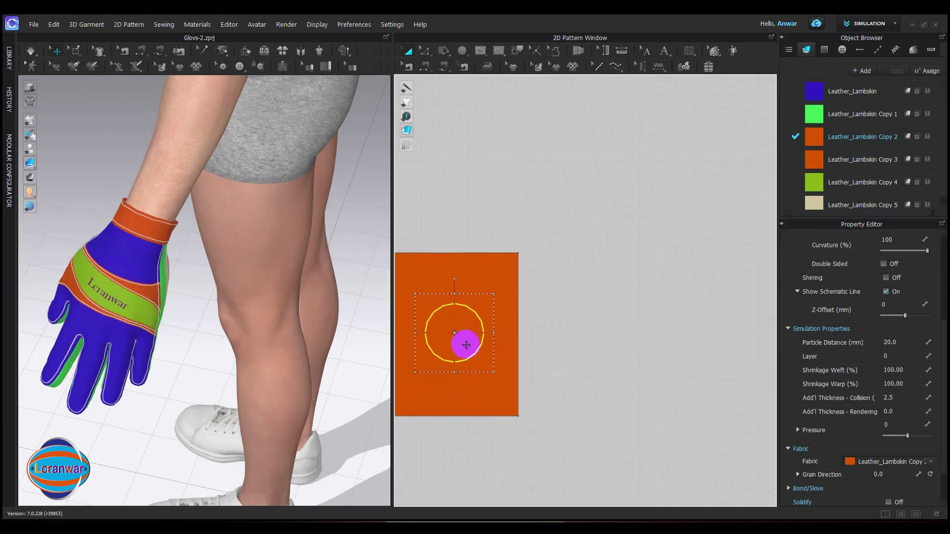
left_click_drag(465, 342, 606, 345)
left_click(599, 388)
left_click(447, 67)
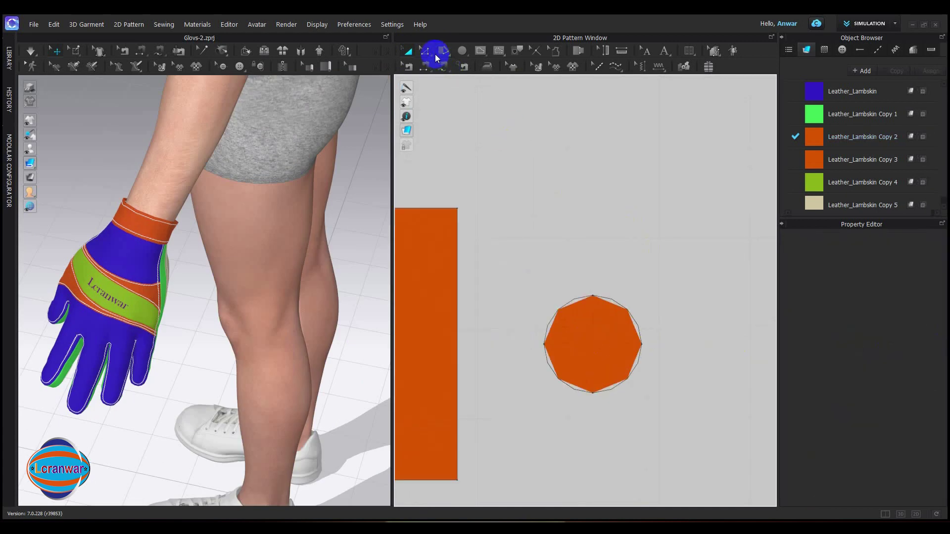
Add points all around the outline of the small orange circle with the Add Point/Split Line tool to round it out.
left_click(435, 54)
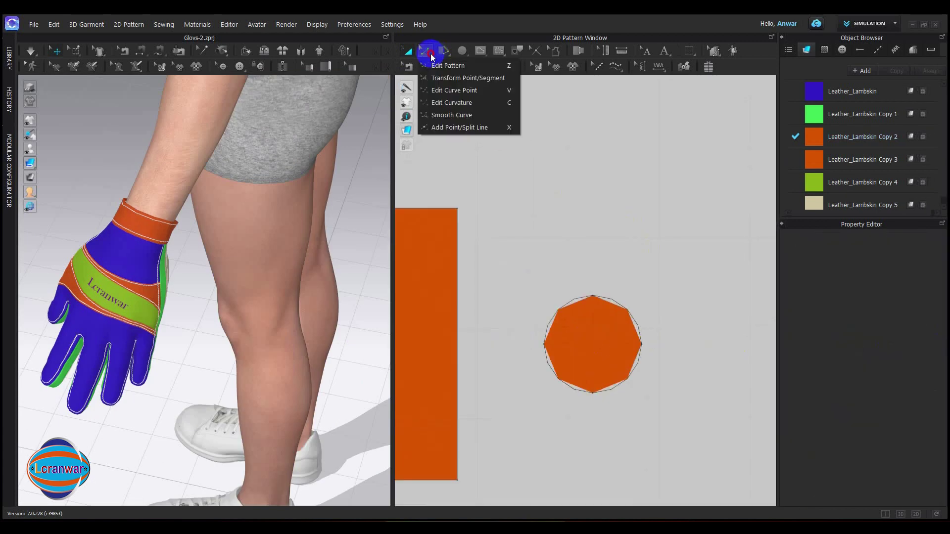
left_click(446, 118)
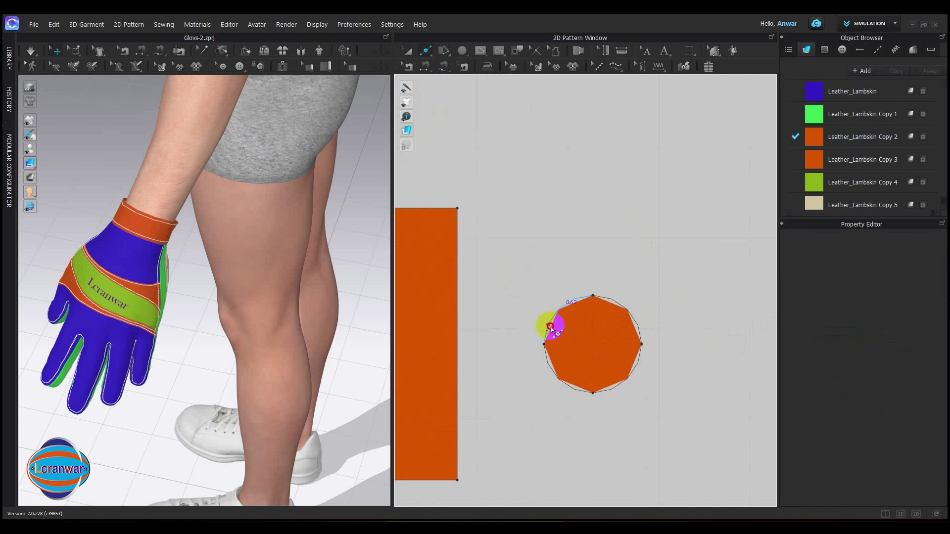
left_click(563, 312)
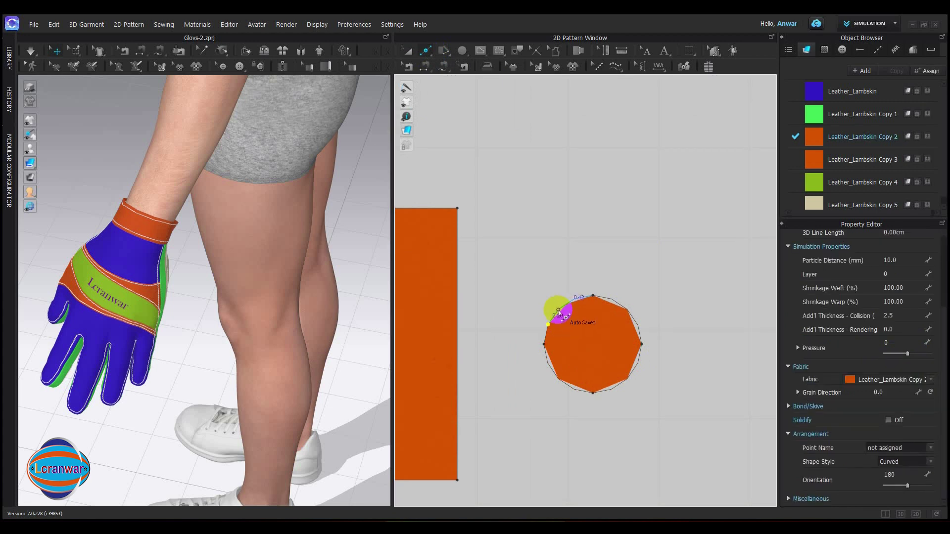
left_click(558, 309)
left_click(571, 300)
left_click(620, 306)
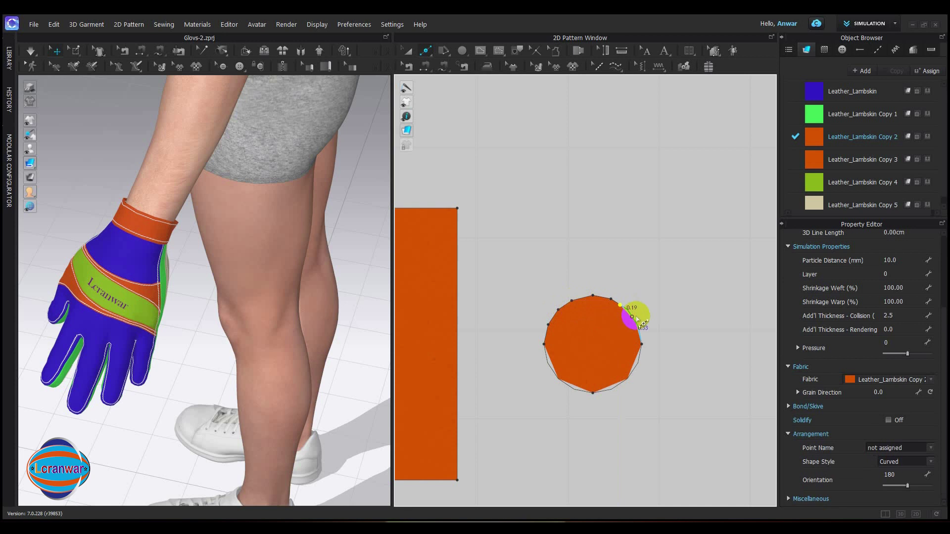
left_click(635, 321)
left_click(639, 333)
left_click(639, 356)
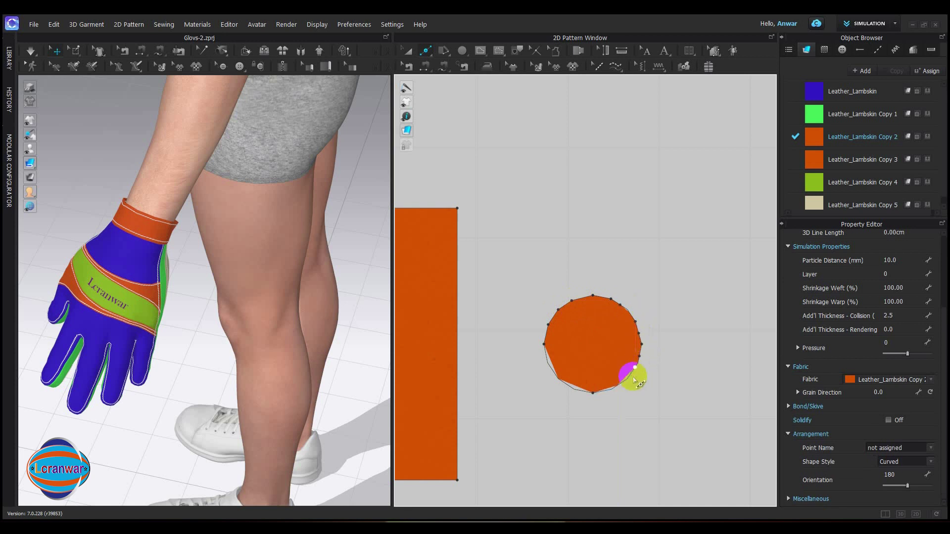
left_click(627, 379)
left_click(615, 387)
left_click(578, 390)
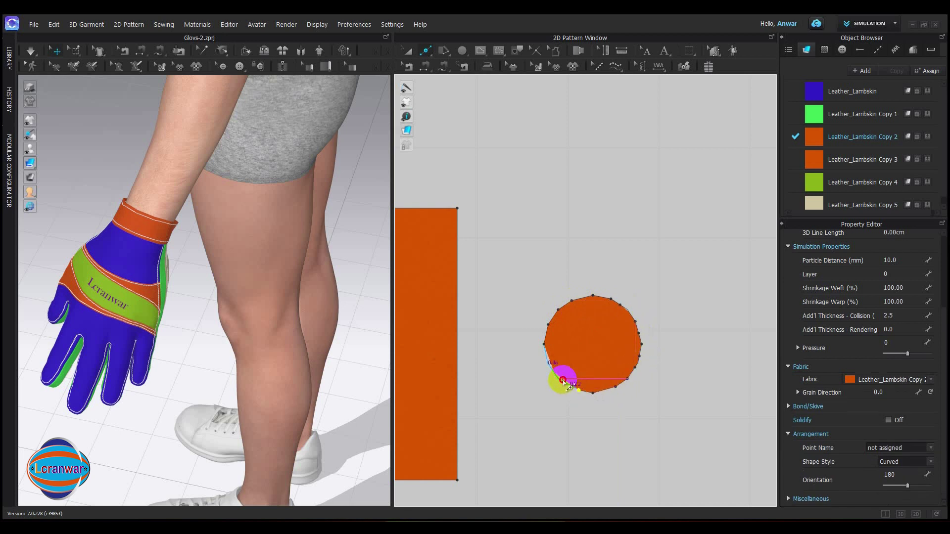
left_click(562, 380)
left_click(569, 356)
left_click(549, 350)
left_click(577, 357)
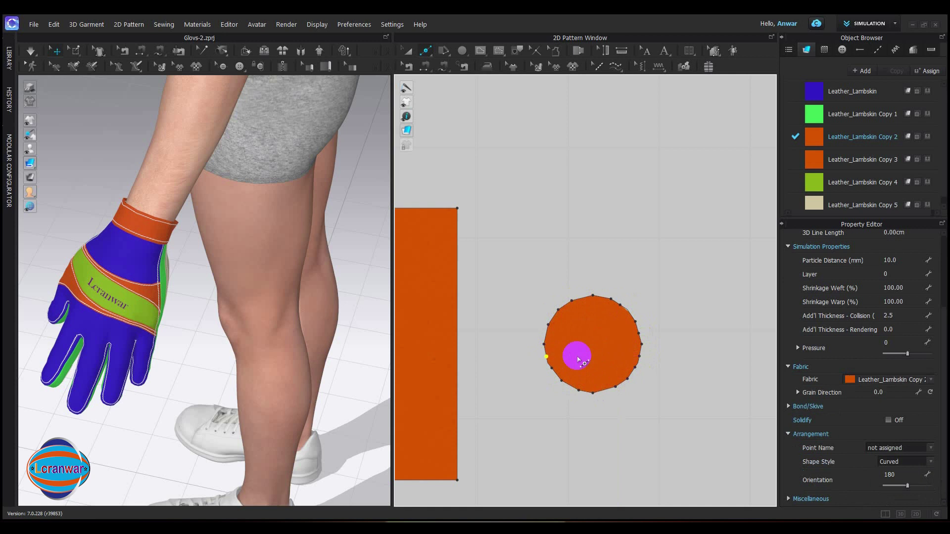
Offset the small circle's outline inward as one internal line at a distance of 0.20 cm.
left_click(407, 49)
left_click(610, 363)
left_click(691, 269)
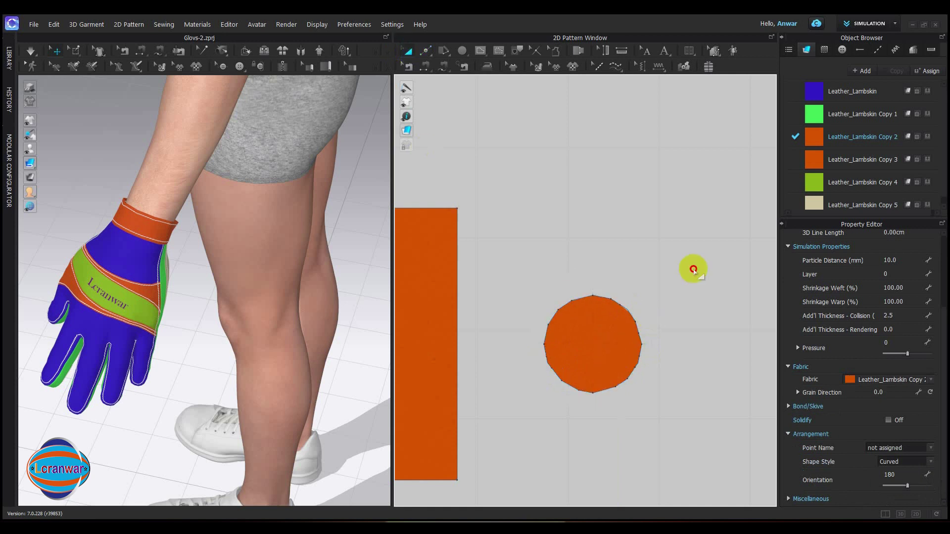
left_click(571, 351)
scroll(573, 353, "down", 5)
middle_click_drag(580, 353, 664, 360)
key("z")
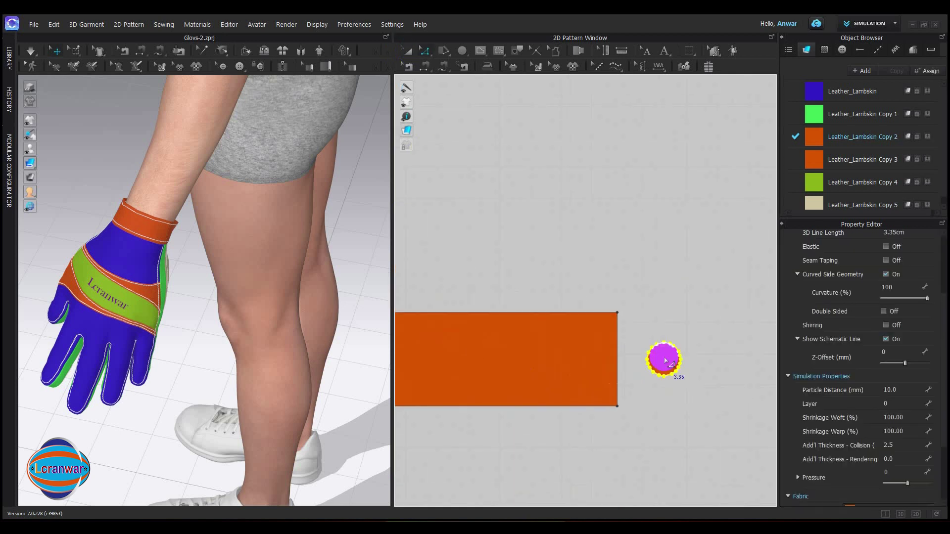
scroll(664, 361, "up", 2)
key("a")
left_click(659, 362)
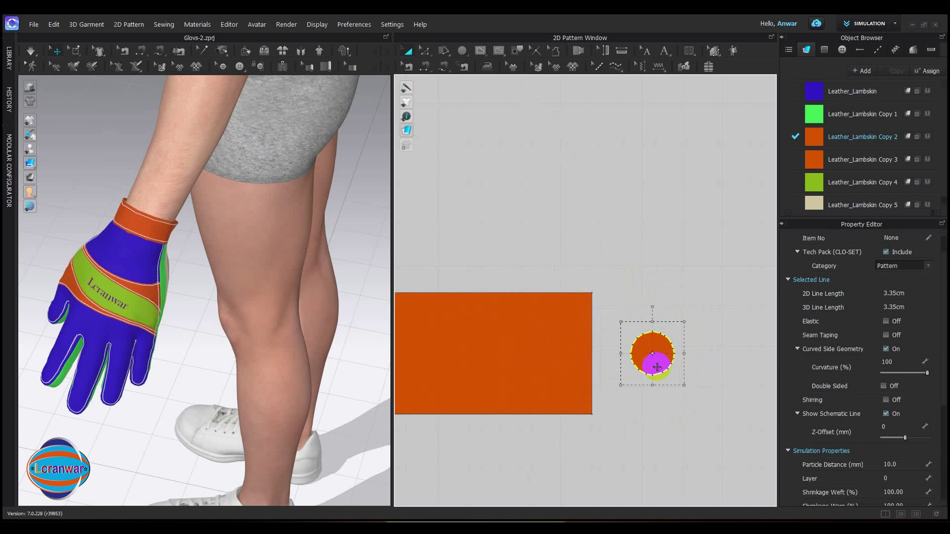
right_click(660, 377)
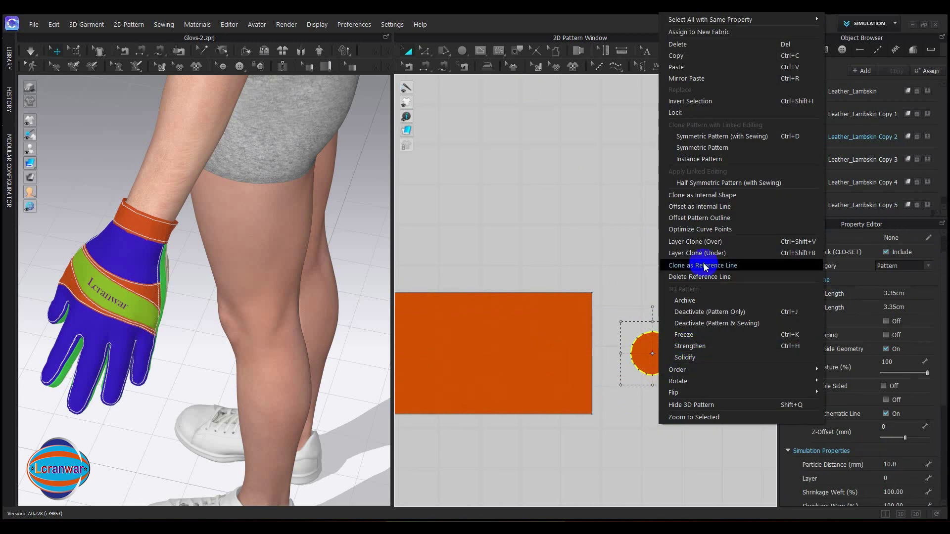
left_click(711, 207)
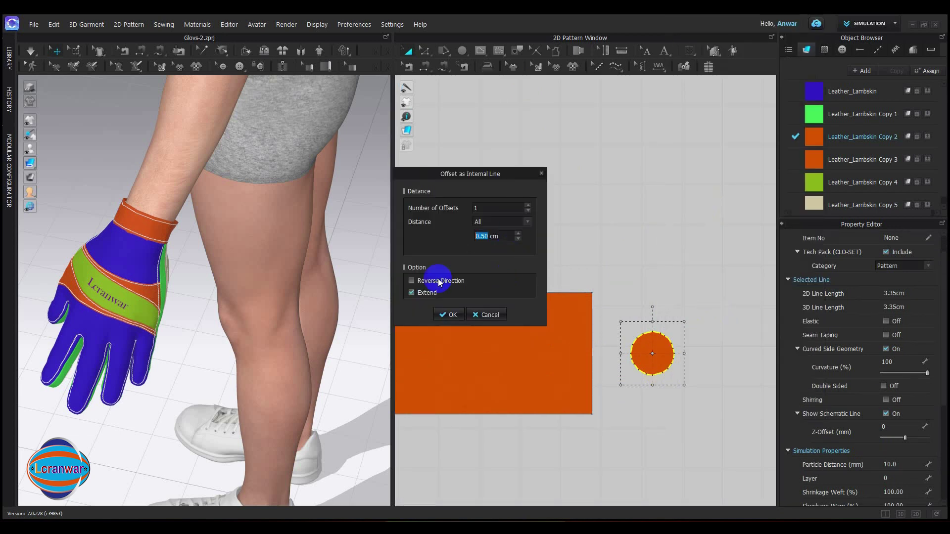
left_click(411, 281)
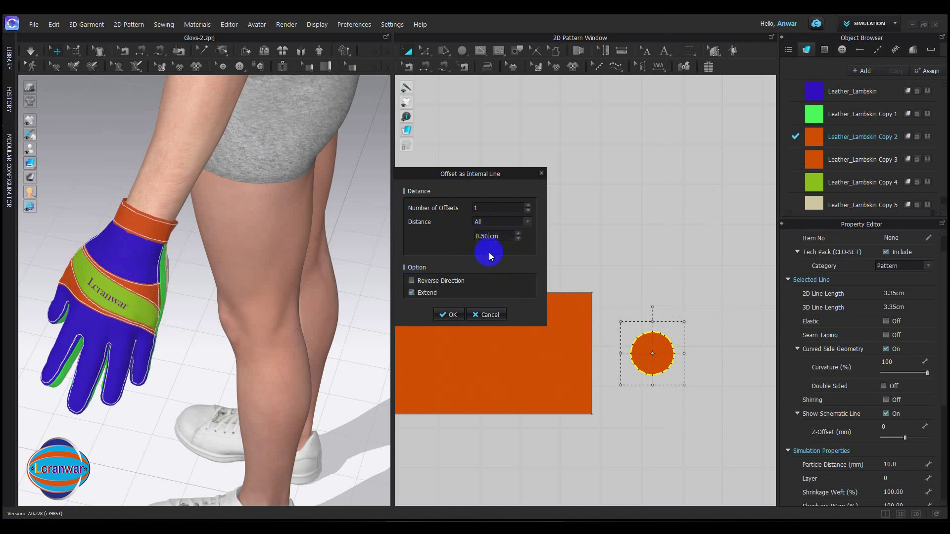
type("0.20")
key("Return")
left_click(451, 315)
Cut the circle along its internal line, delete the inner disc and move the remaining ring close to the orange cuff strip.
scroll(666, 353, "up", 2)
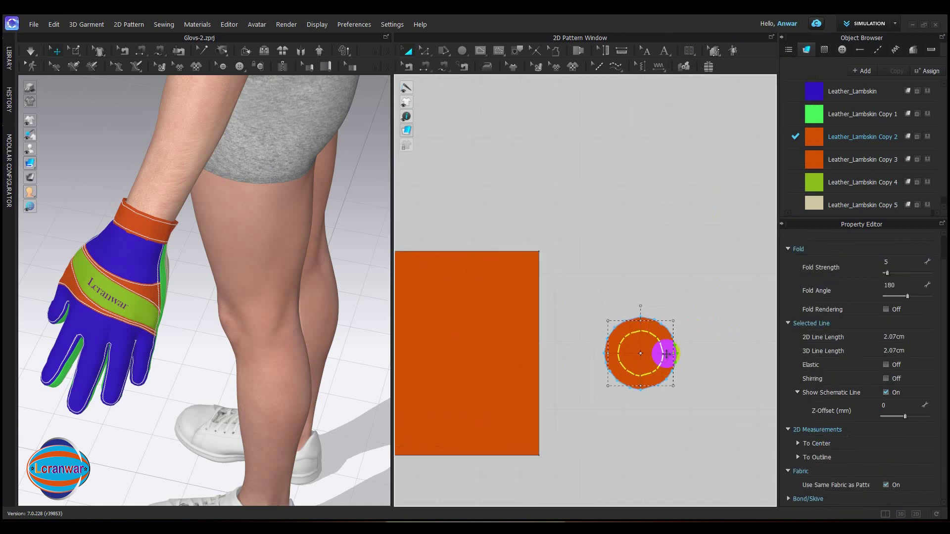
right_click(661, 349)
left_click(689, 263)
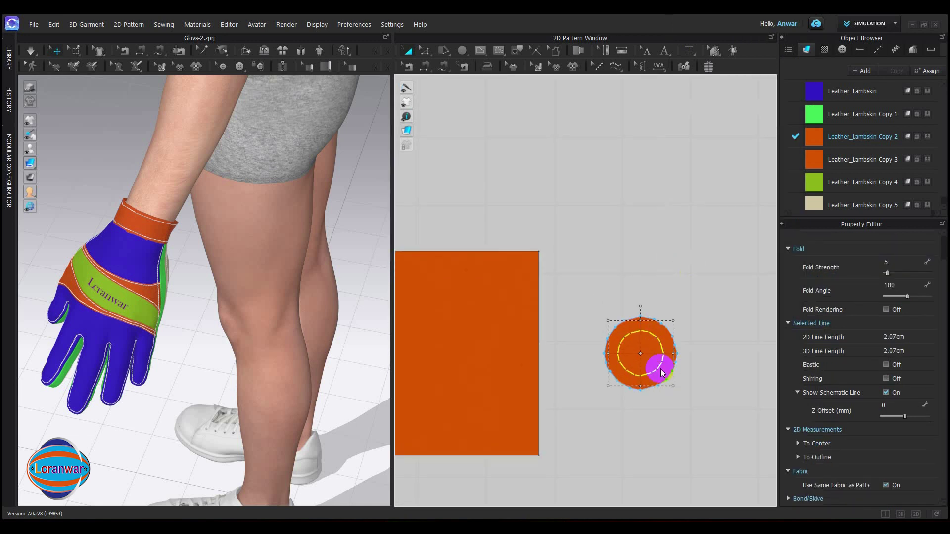
left_click_drag(636, 352, 629, 274)
key("Delete")
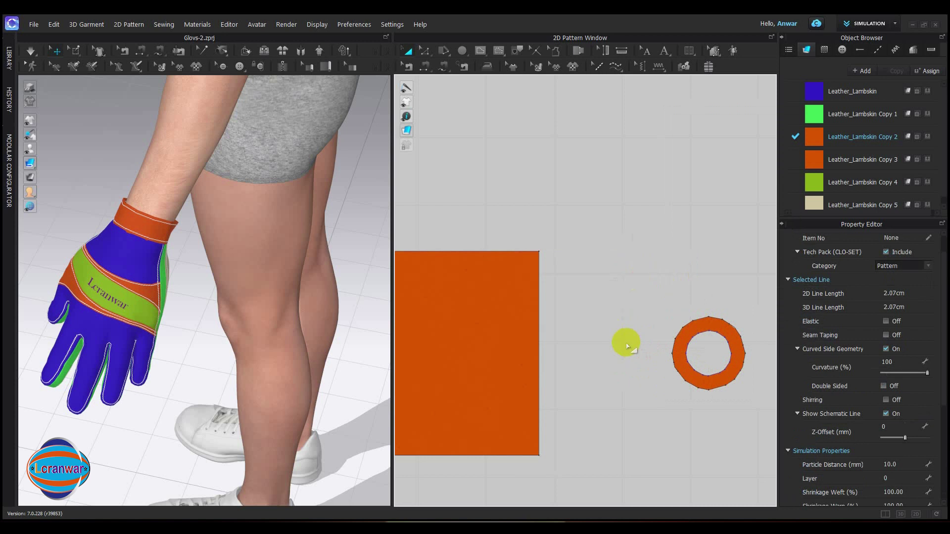
left_click_drag(707, 340, 623, 327)
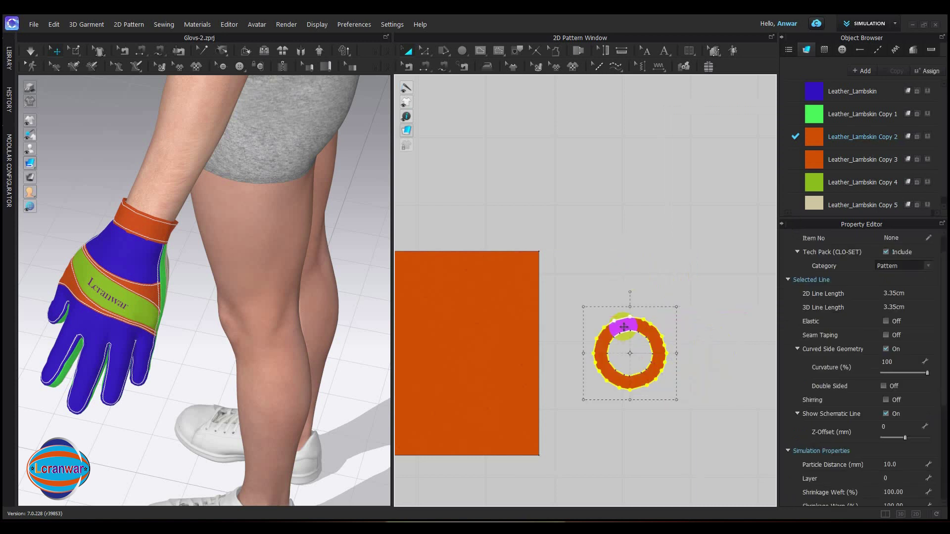
scroll(625, 327, "up", 2)
Clone the ring's outer outline as an internal shape inside the orange cuff strip, near its right end.
left_click(517, 50)
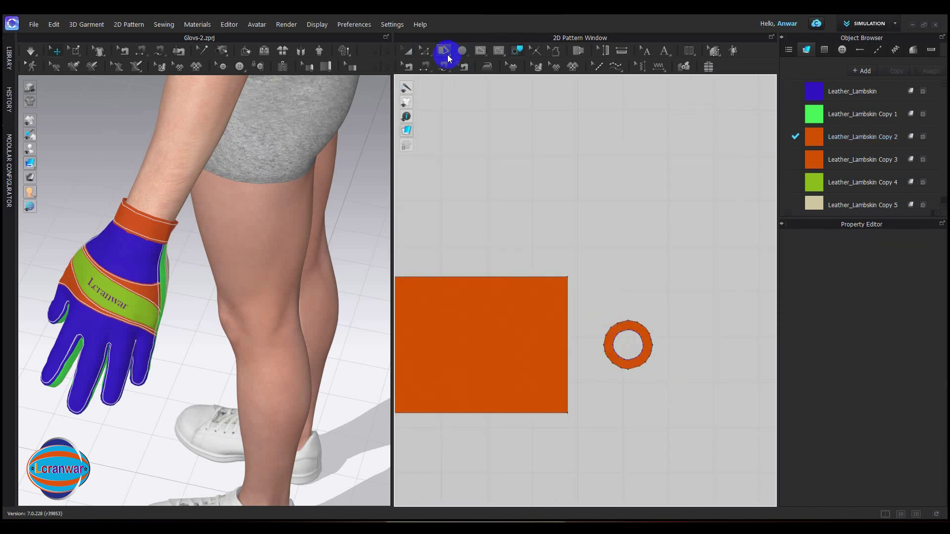
left_click(615, 329)
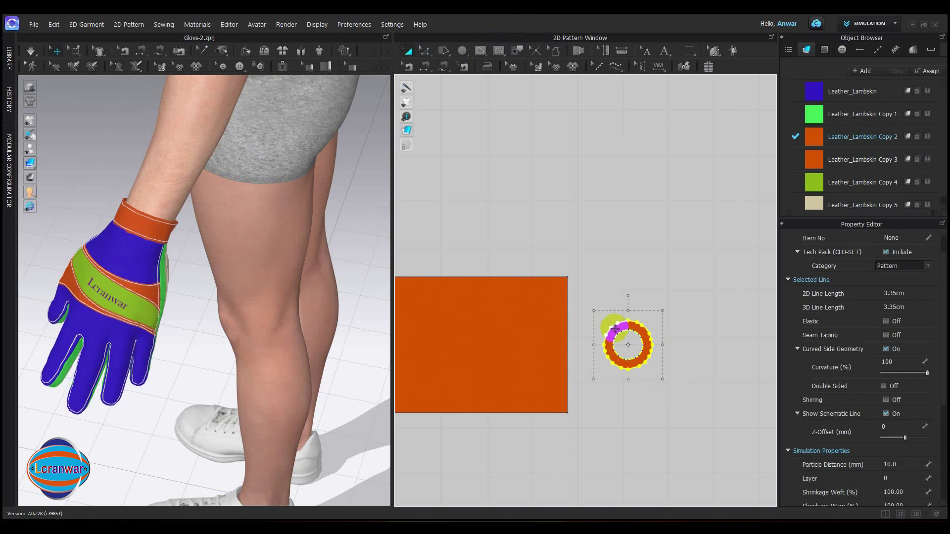
right_click(616, 328)
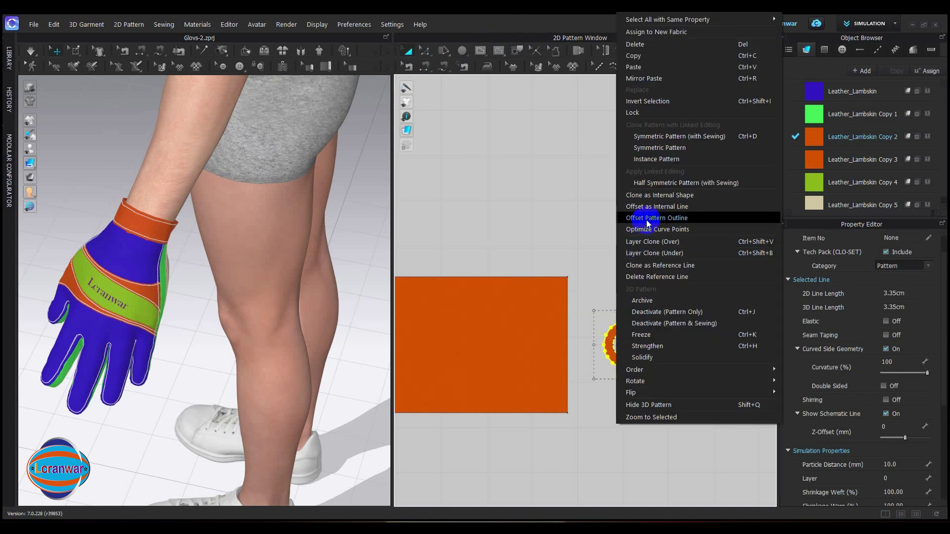
left_click(693, 194)
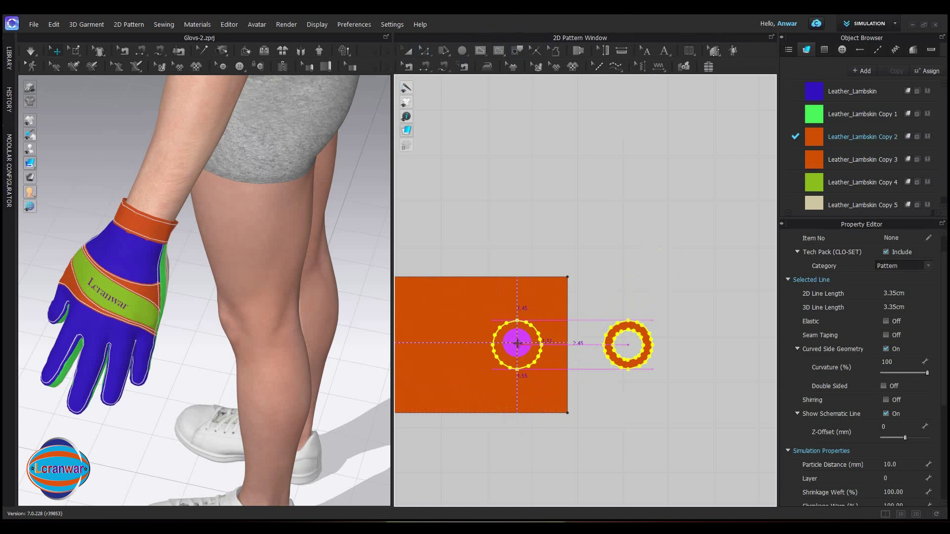
left_click(517, 346)
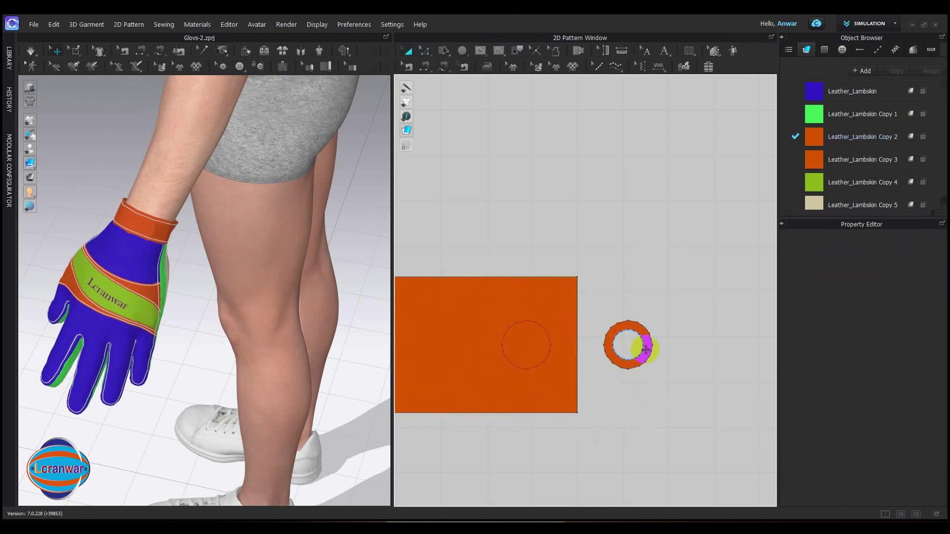
Clone the ring's inner circle as a separate disc pattern and place it just below the ring.
left_click(644, 349)
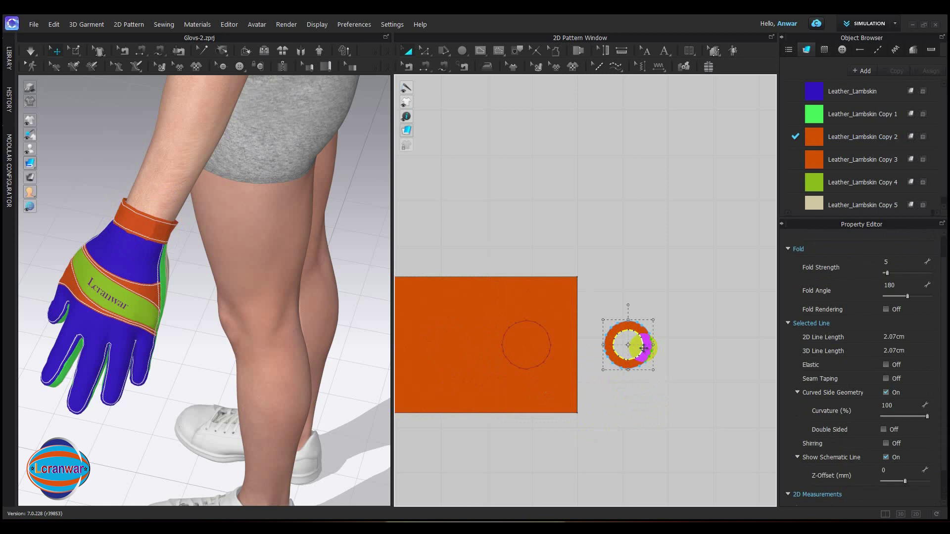
right_click(644, 349)
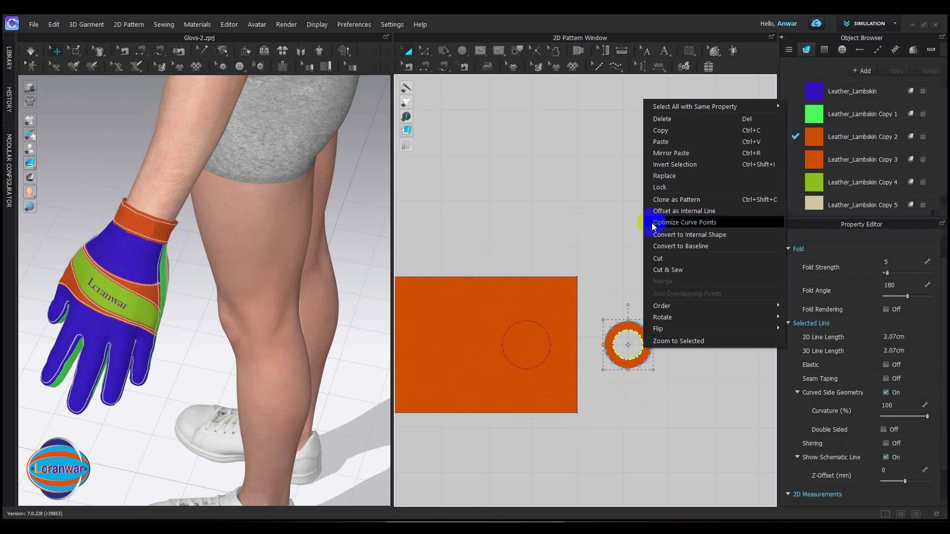
left_click(692, 211)
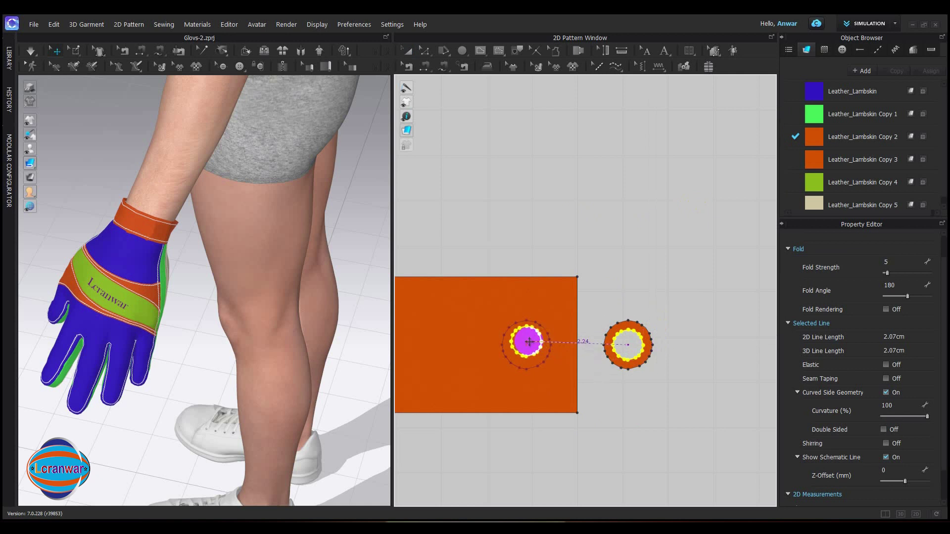
left_click(570, 369)
left_click(597, 392)
left_click(565, 381)
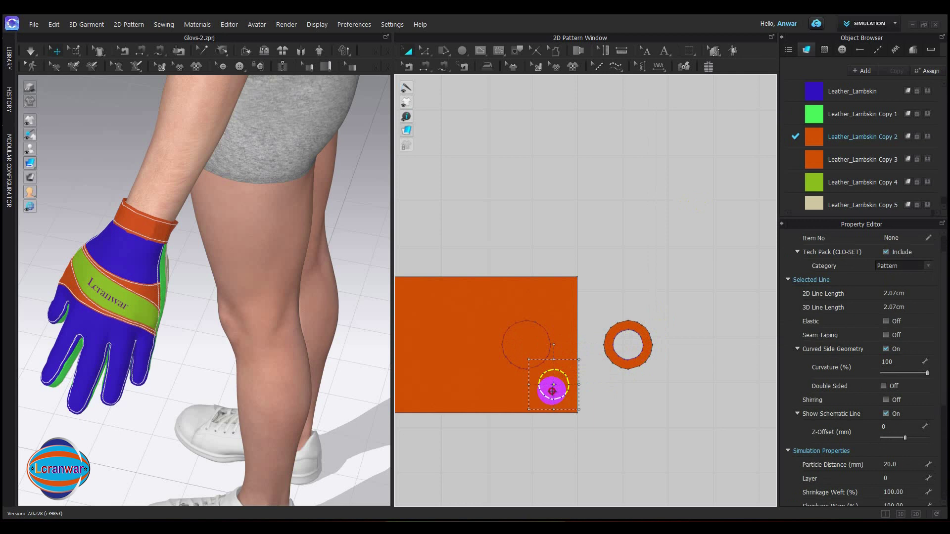
left_click_drag(552, 391, 617, 399)
left_click(663, 409)
scroll(624, 394, "up", 2)
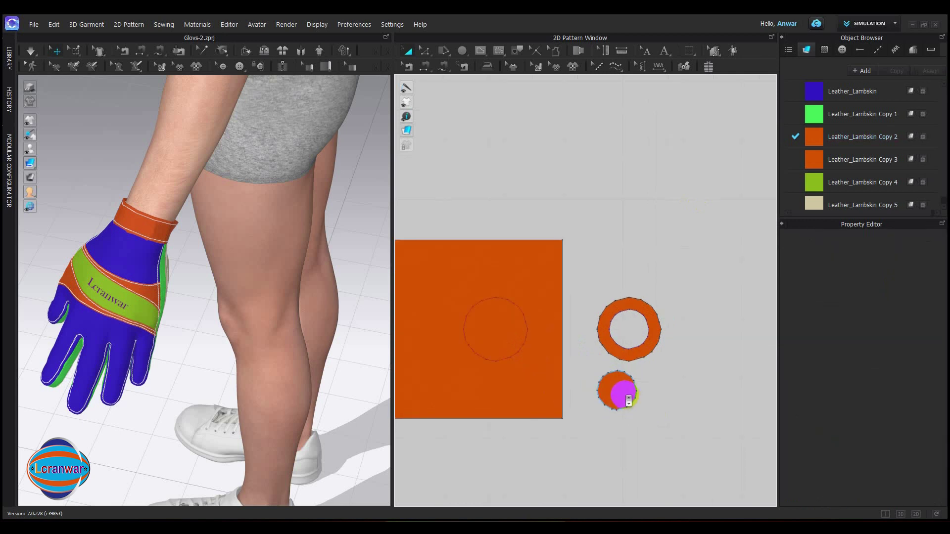
Offset the new disc's outline inward as an internal line and cut along it to separate a smaller ring from its centre.
scroll(629, 401, "down", 1)
left_click(633, 389)
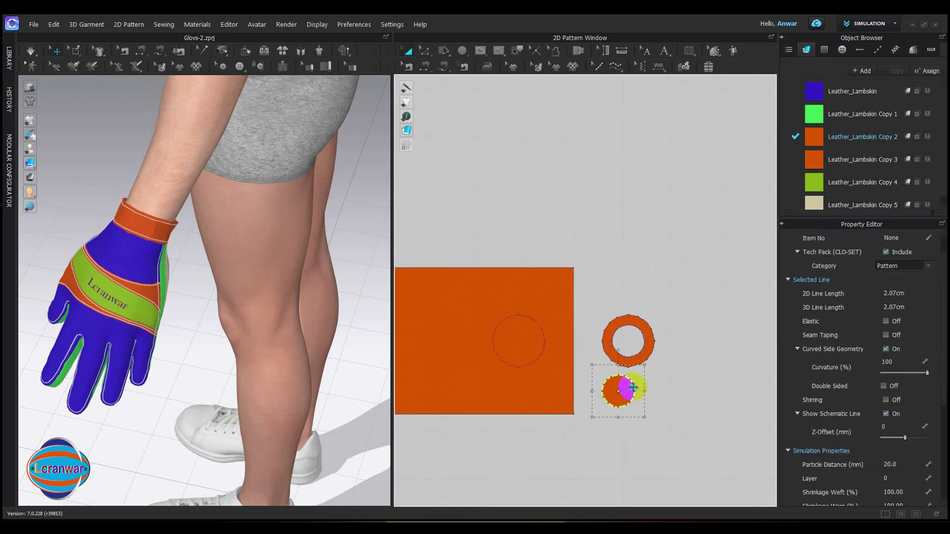
right_click(633, 388)
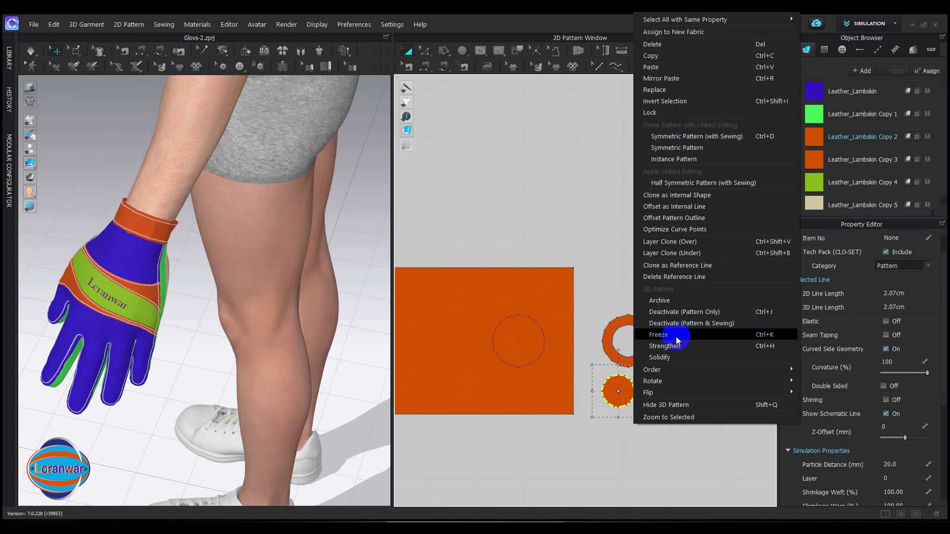
left_click(674, 206)
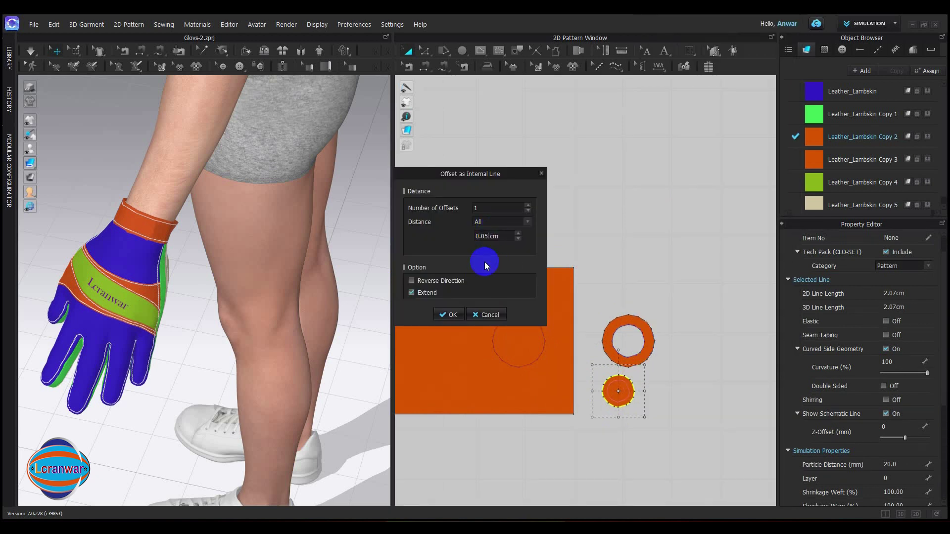
key("Return")
left_click(451, 315)
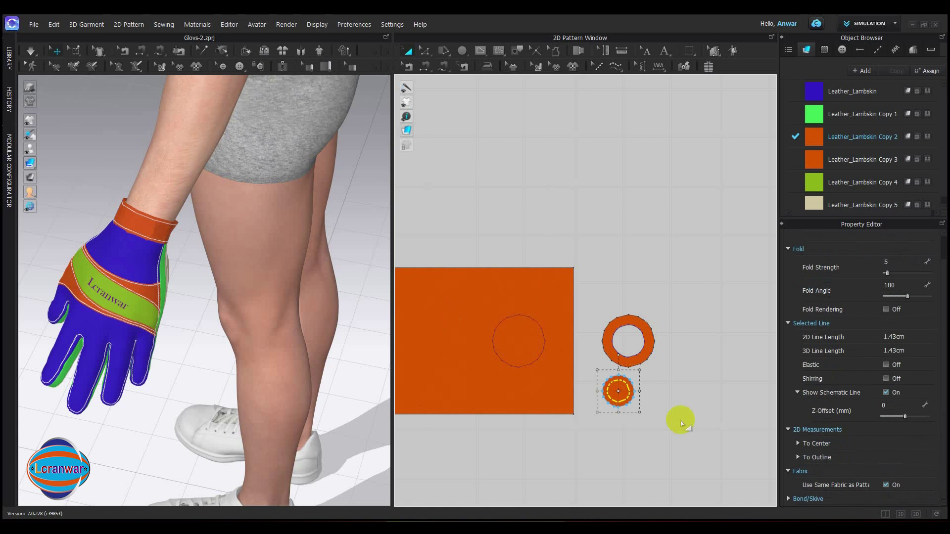
right_click(624, 381)
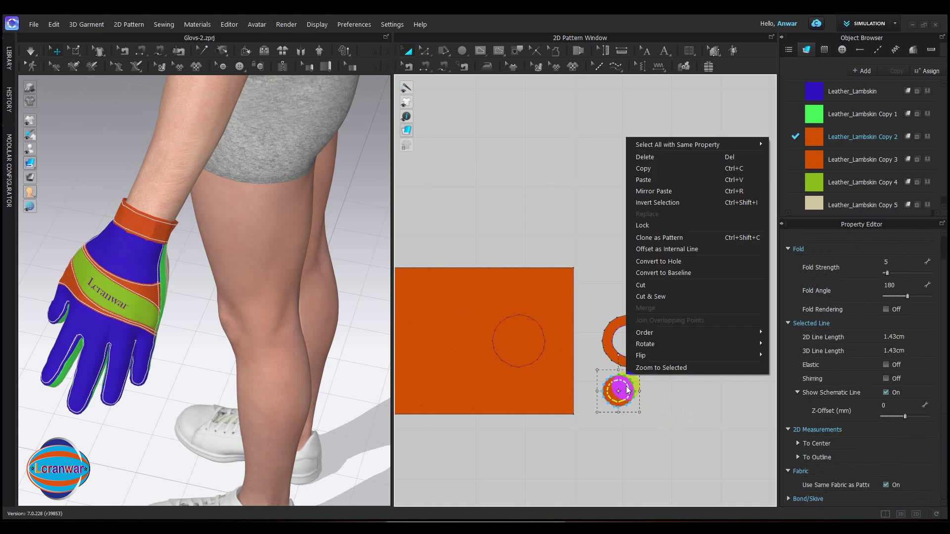
left_click(646, 285)
Clone the smaller ring's outline as an internal shape at the centre of the circle on the orange cuff strip.
right_click(682, 385)
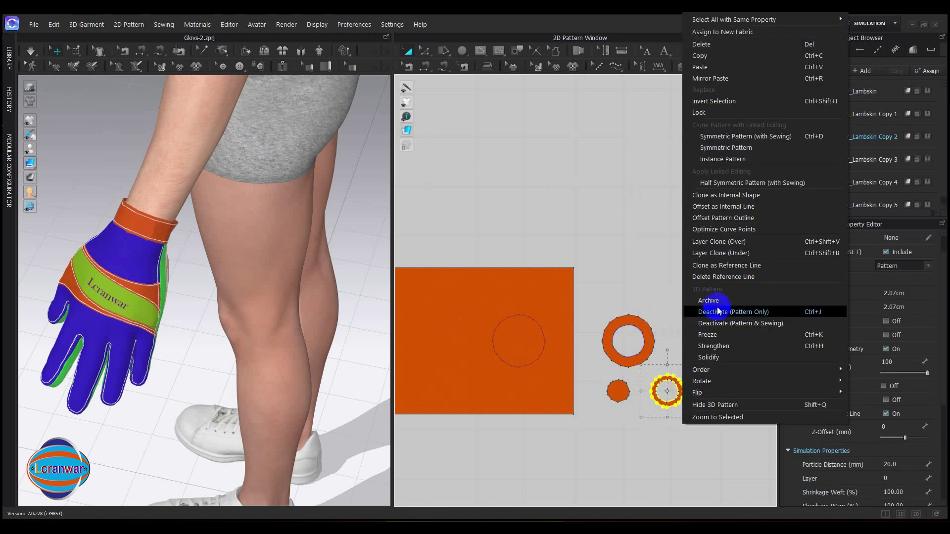
left_click(727, 195)
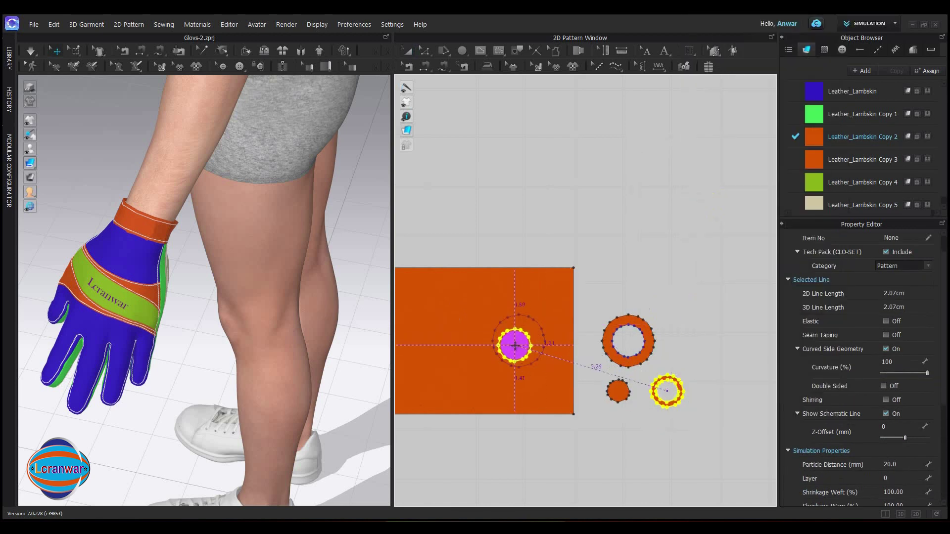
left_click(517, 342)
mouse_move(549, 389)
left_mouse_down()
mouse_move(520, 392)
mouse_move(555, 396)
left_mouse_up()
left_click(644, 444)
left_click(644, 443)
left_click(617, 390)
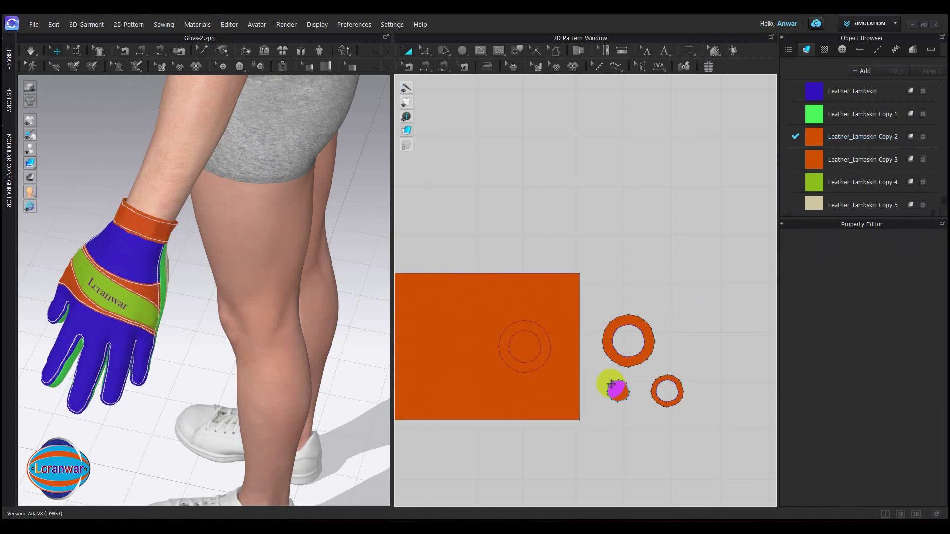
Delete the small disc and the smaller ring from the pattern layout and shift the orange cuff strip slightly.
key("Delete")
left_click(665, 401)
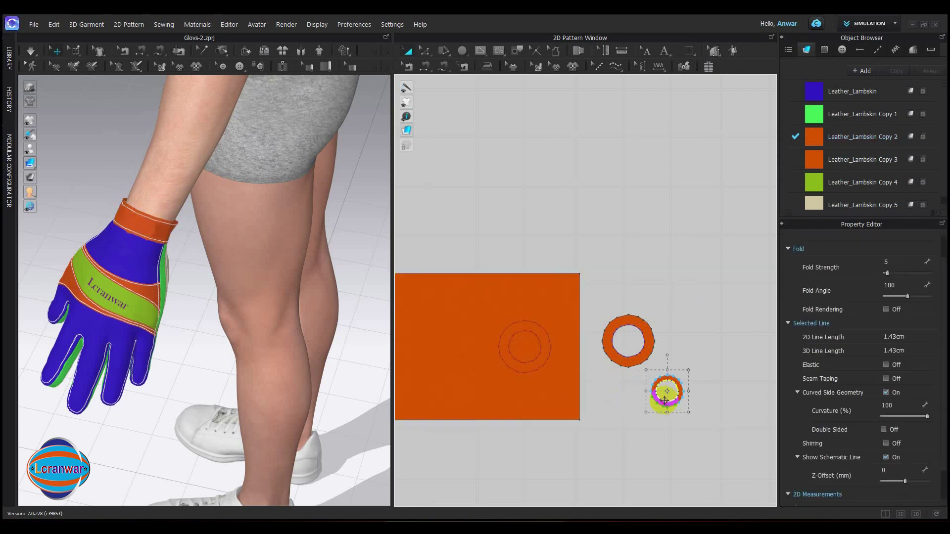
key("Delete")
left_click(663, 396)
key("Delete")
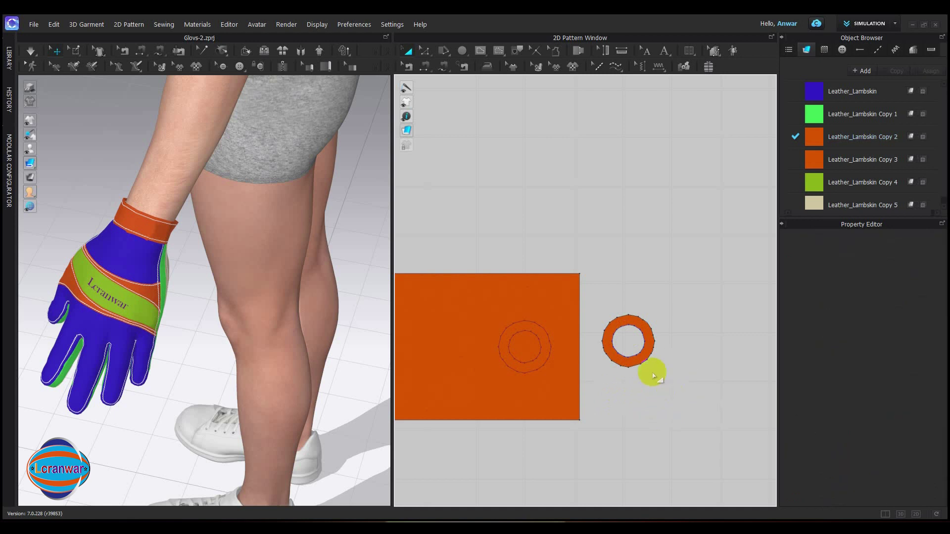
mouse_move(551, 402)
left_mouse_down()
mouse_move(524, 401)
mouse_move(548, 400)
left_mouse_up()
left_click(619, 424)
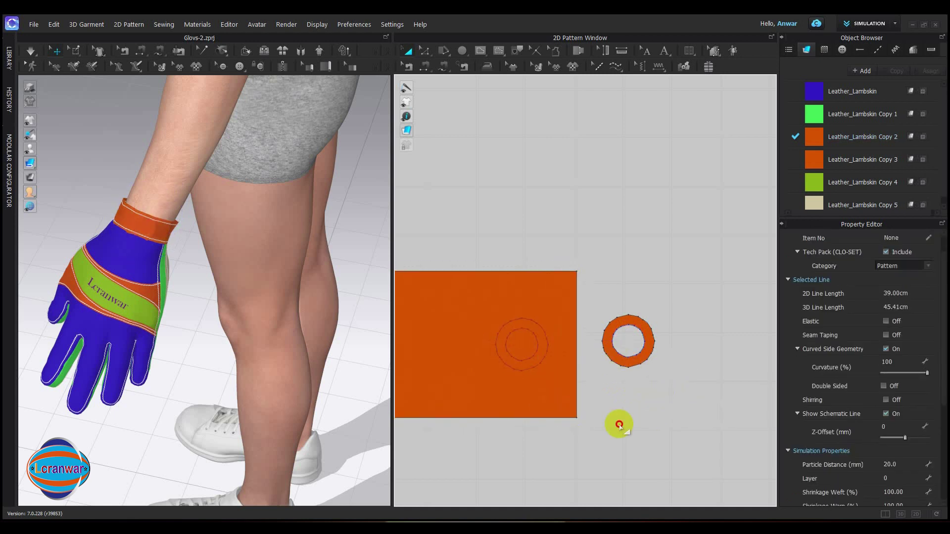
Free-sew the ring's outer outline to the outer internal circle on the orange cuff strip.
left_click(445, 67)
left_click(460, 81)
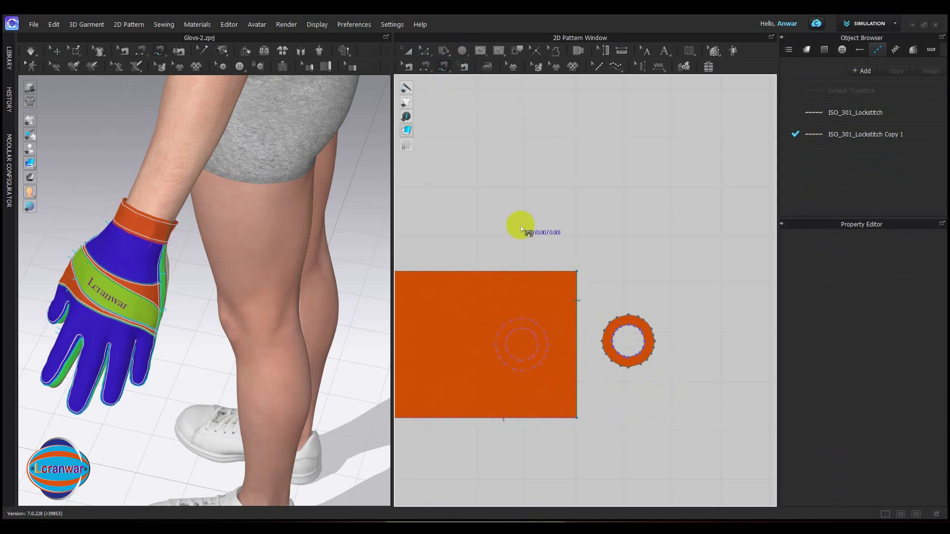
scroll(505, 328, "up", 2)
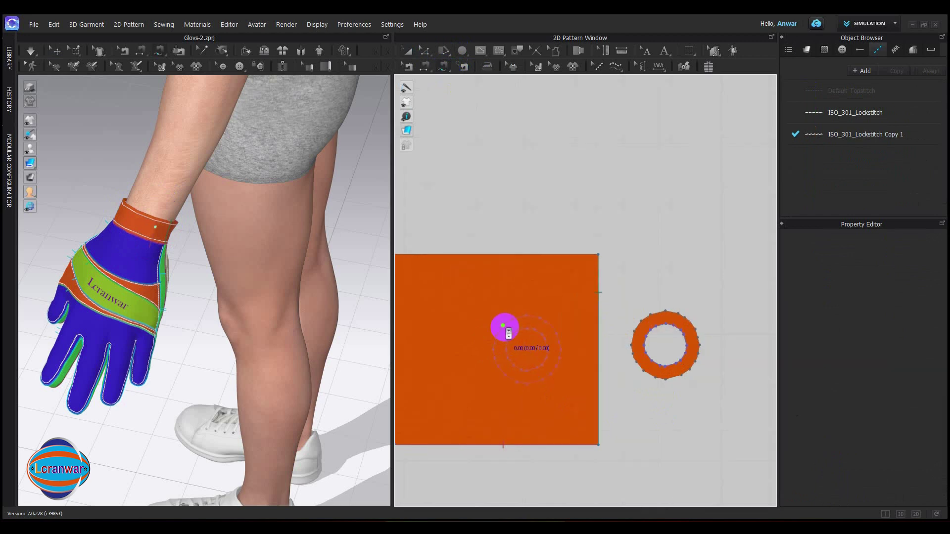
left_click(666, 313)
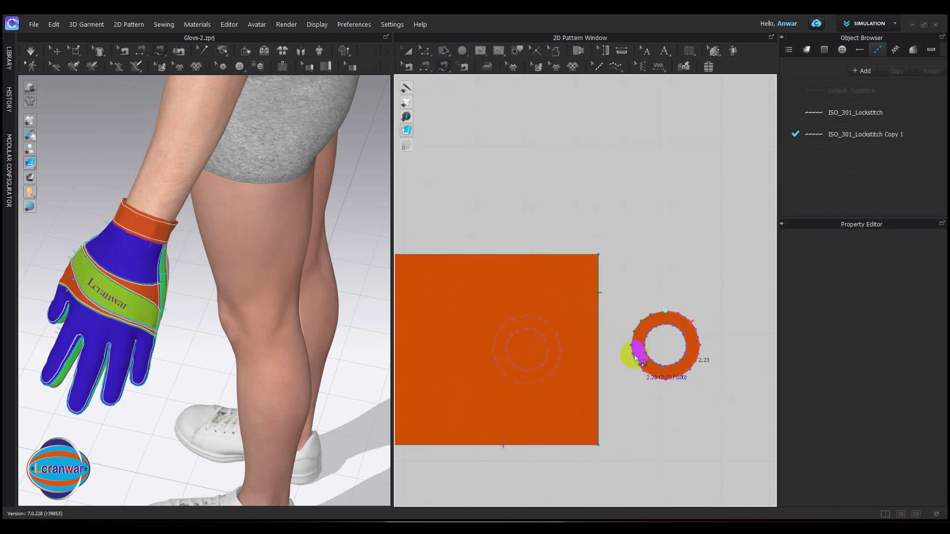
left_click(526, 315)
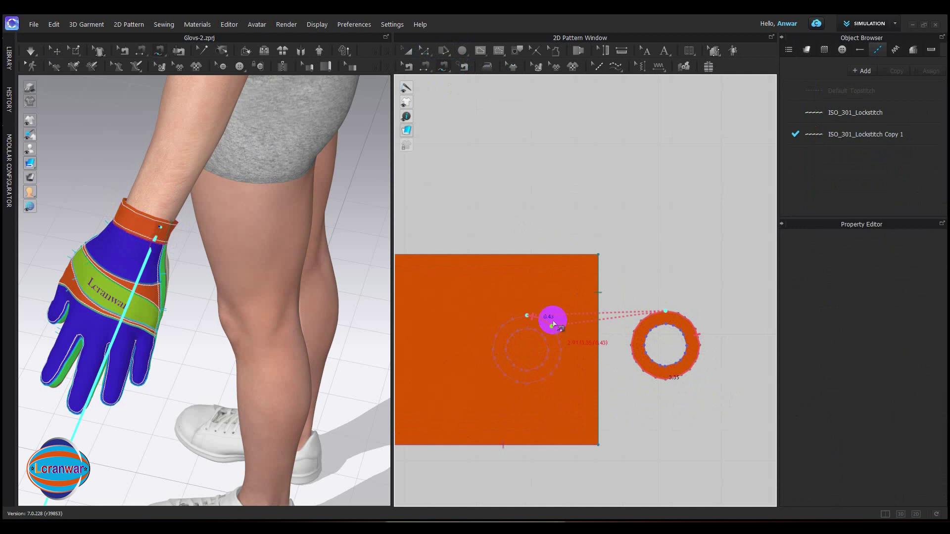
left_click(528, 312)
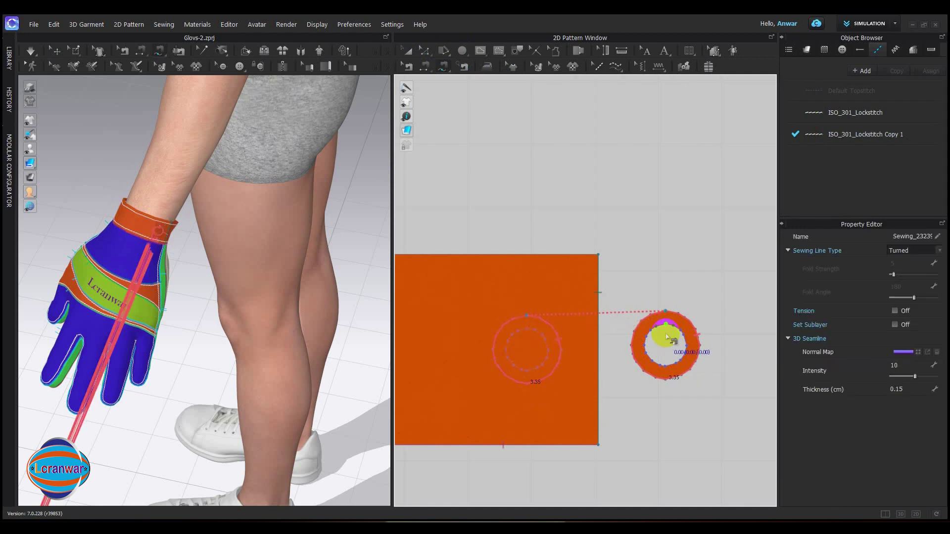
Free-sew the ring's inner circle to the inner internal circle on the orange cuff strip.
left_click(665, 327)
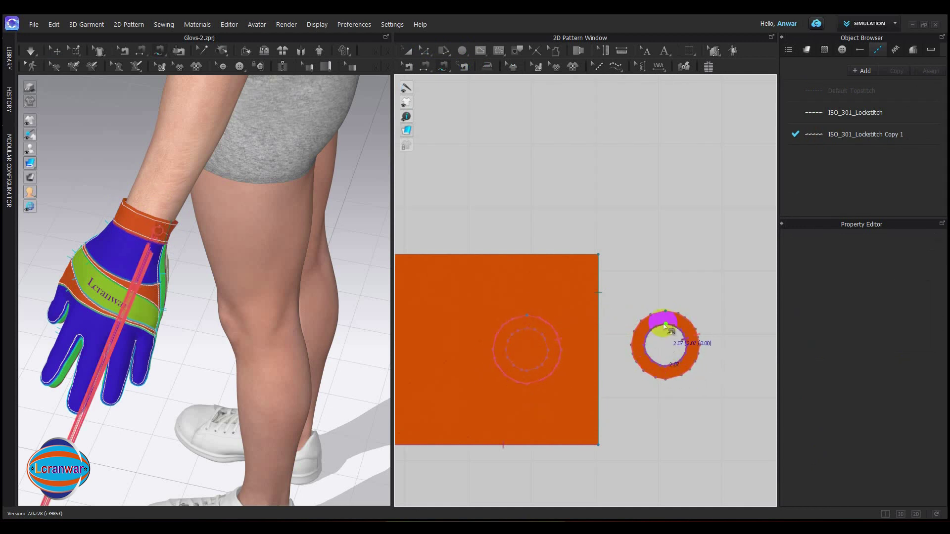
left_click(665, 326)
left_click(527, 329)
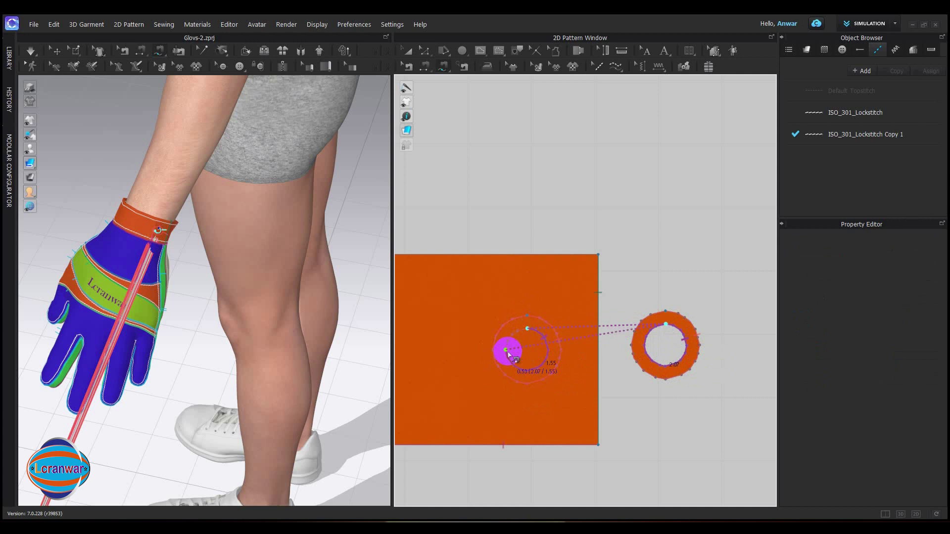
left_click(525, 326)
left_click(406, 51)
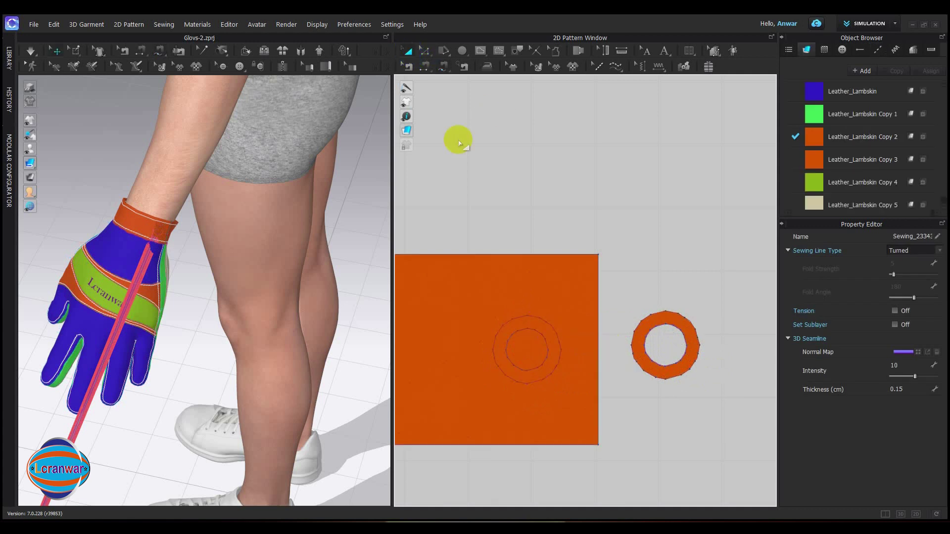
Duplicate the beige Leather_Lambskin Copy 5 fabric and select the duplicate for editing.
left_click(689, 329)
left_click(840, 183)
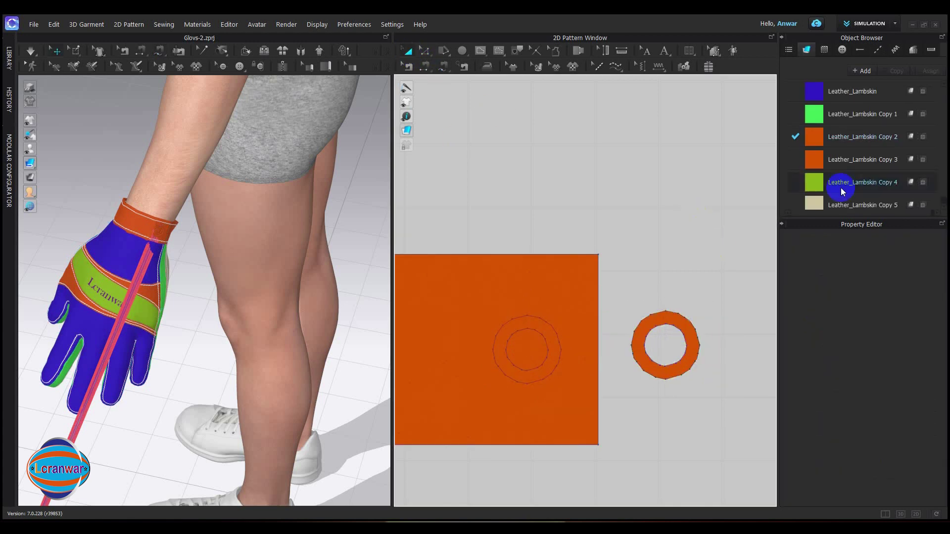
left_click(836, 197)
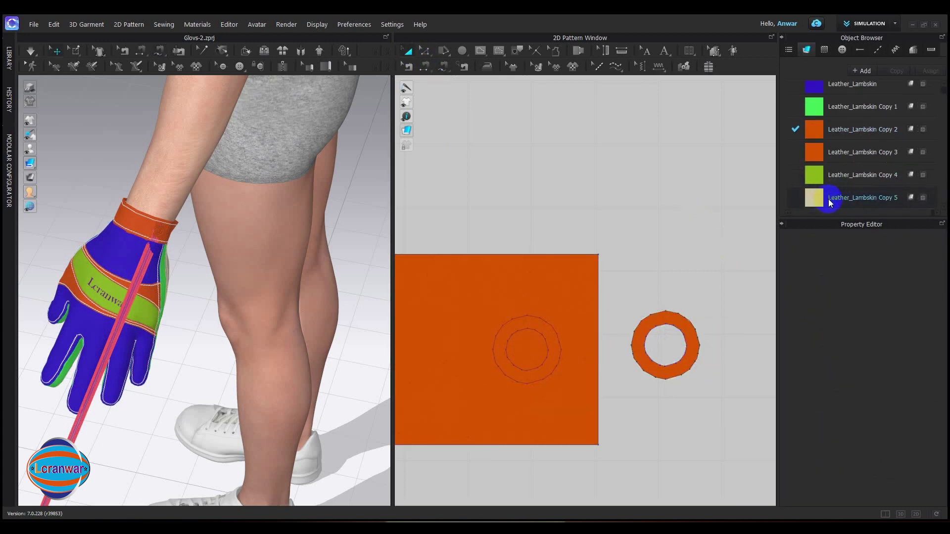
left_click(848, 197)
left_click(889, 71)
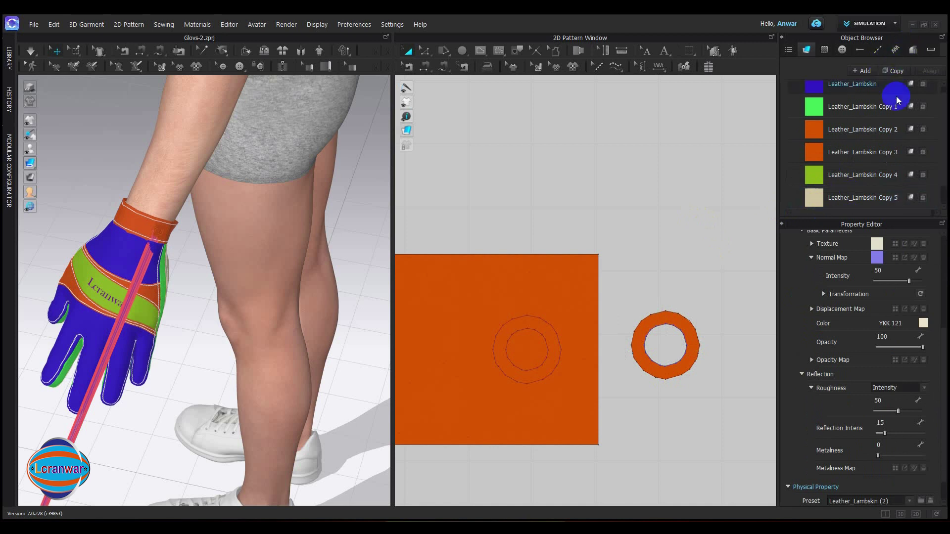
left_click_drag(837, 218, 832, 306)
left_click(807, 229)
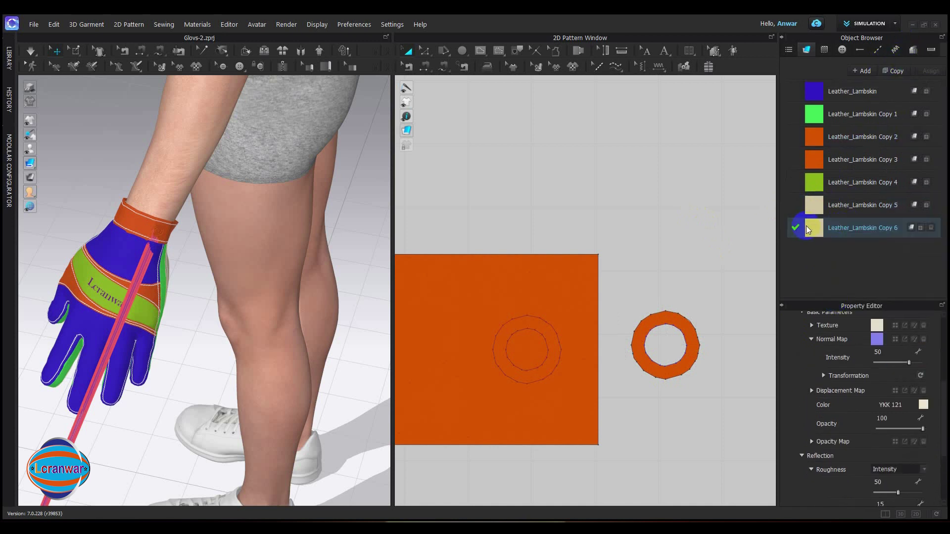
Set the duplicated fabric's physical property preset to Trim_Hardware and its front material type to Metal.
scroll(912, 445, "down", 3)
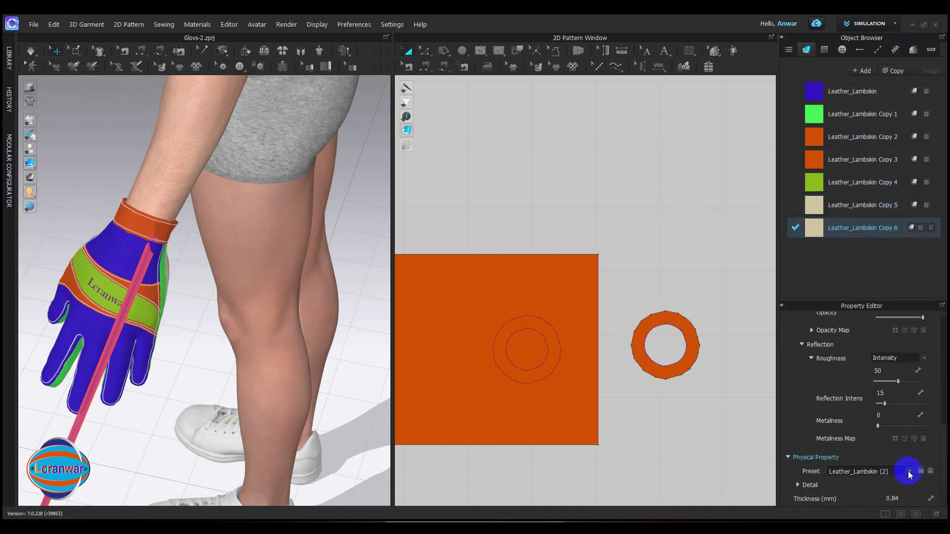
left_click(908, 472)
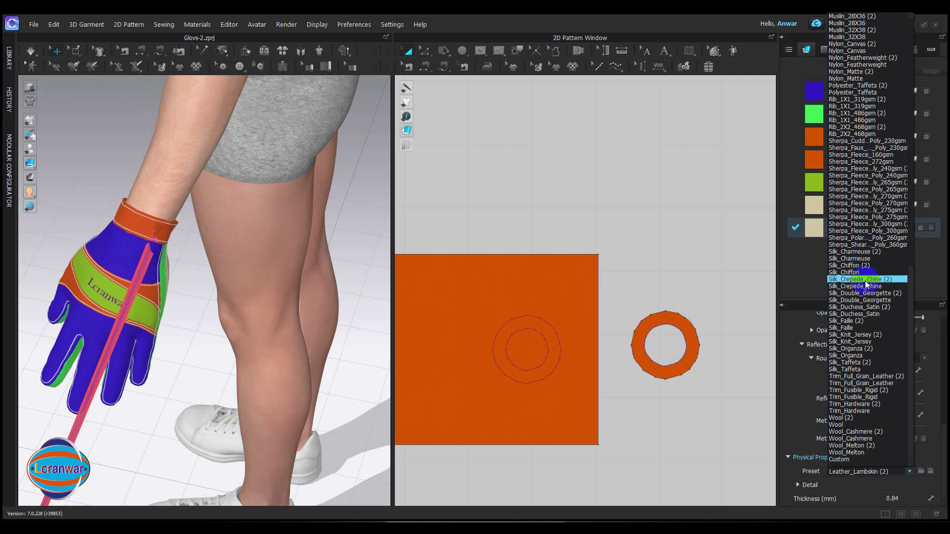
left_click(861, 411)
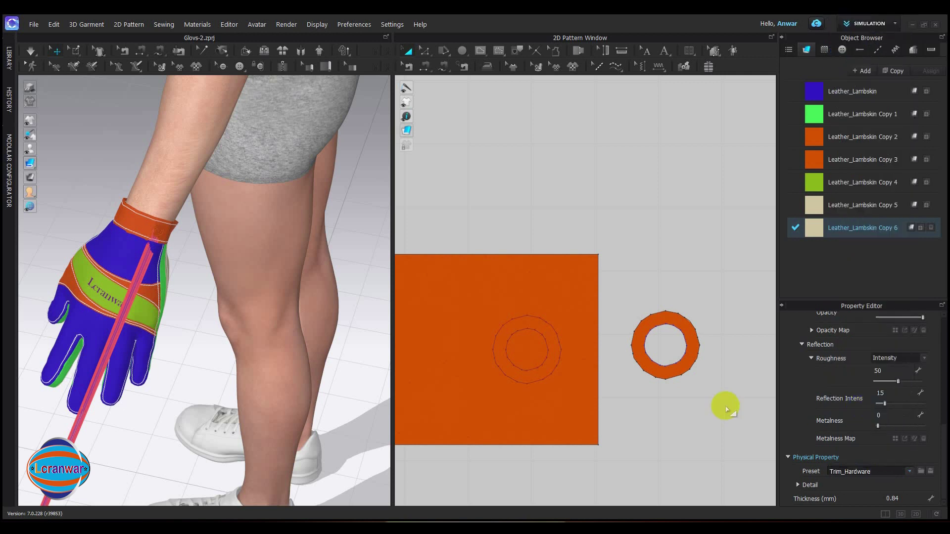
left_click(826, 244)
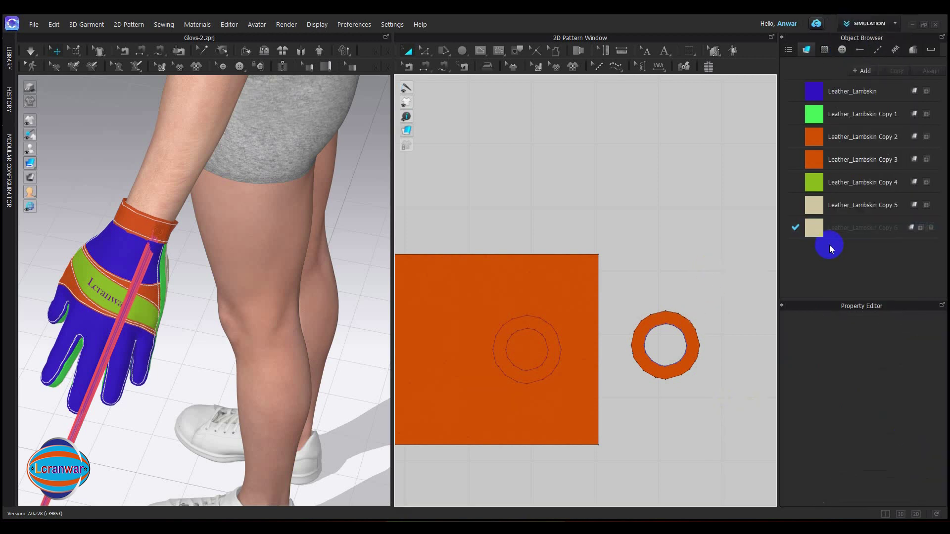
left_click(811, 228)
scroll(913, 379, "up", 3)
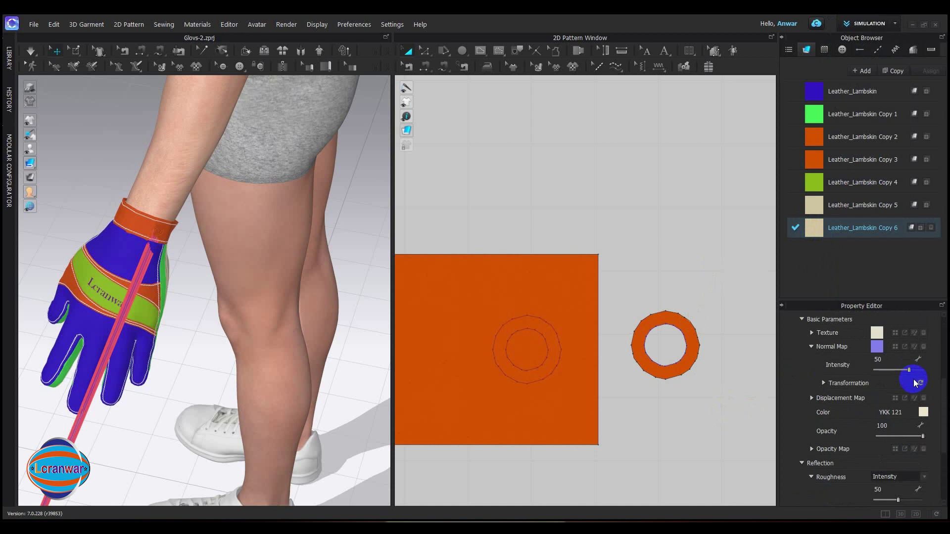
scroll(903, 386, "up", 4)
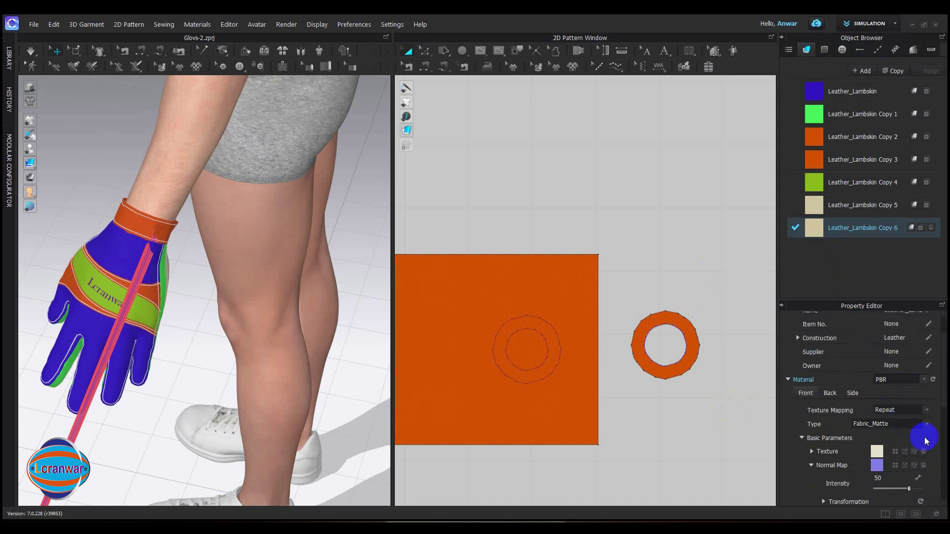
left_click(927, 424)
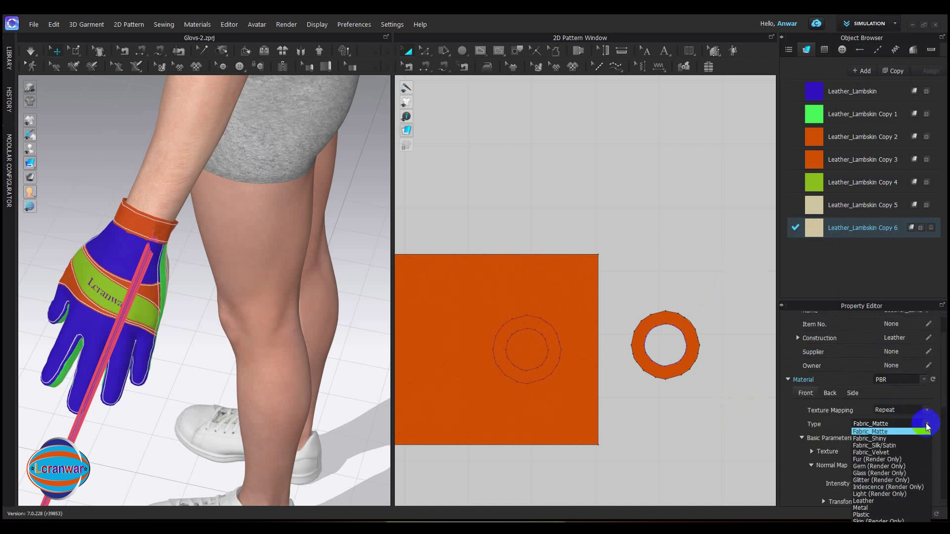
left_click(896, 509)
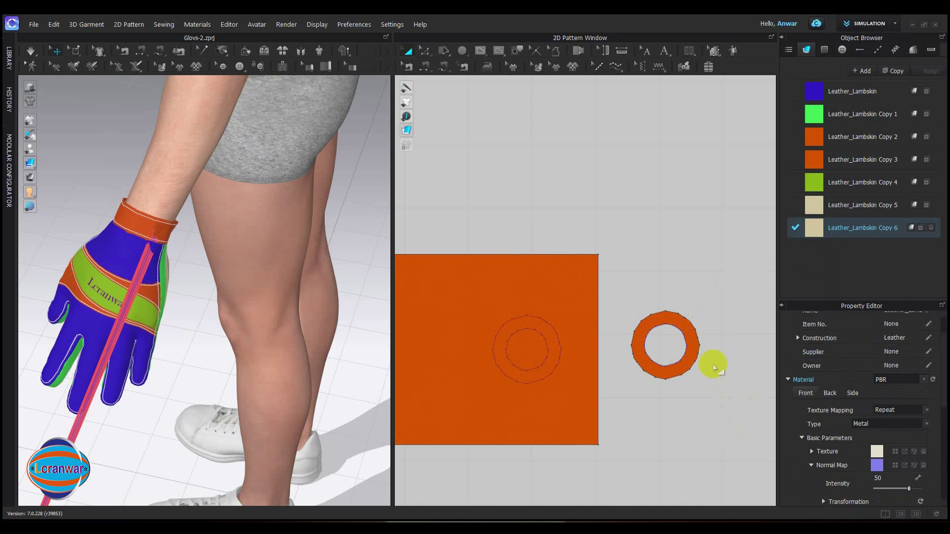
Assign the Leather_Lambskin Copy 6 fabric to the ring pattern beside the cuff strip.
left_click(690, 350)
left_click(815, 228)
left_click_drag(815, 227, 682, 318)
left_click(683, 328)
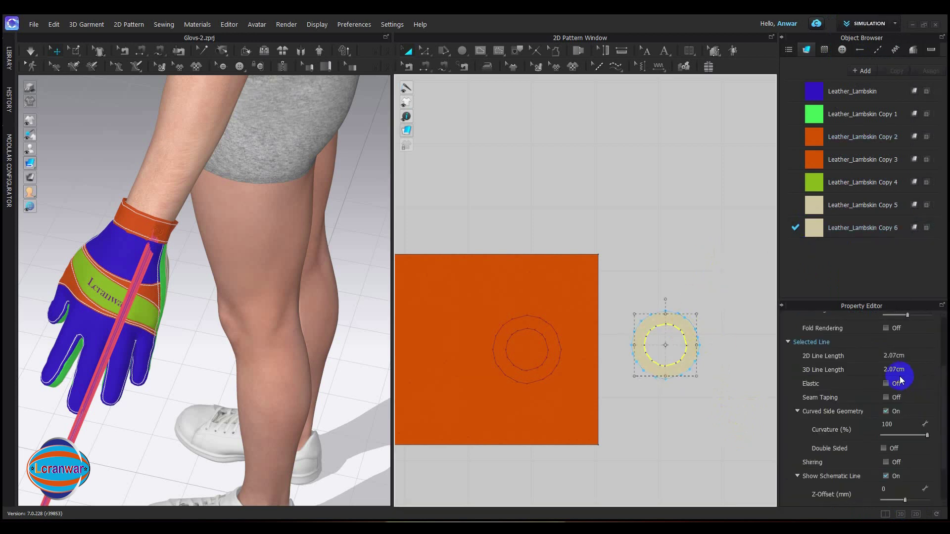
Remove the texture and normal map from the ring's metal fabric.
scroll(903, 377, "down", 2)
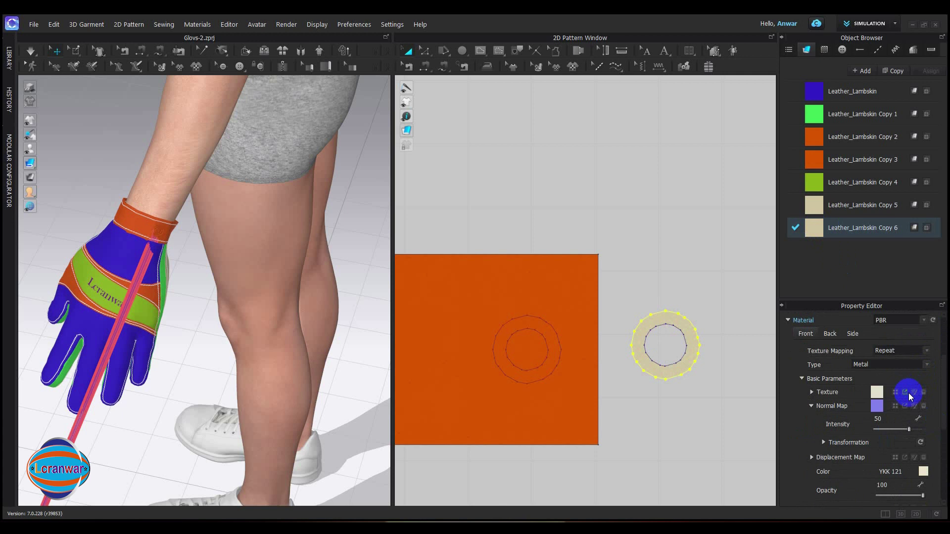
left_click(923, 392)
left_click(921, 407)
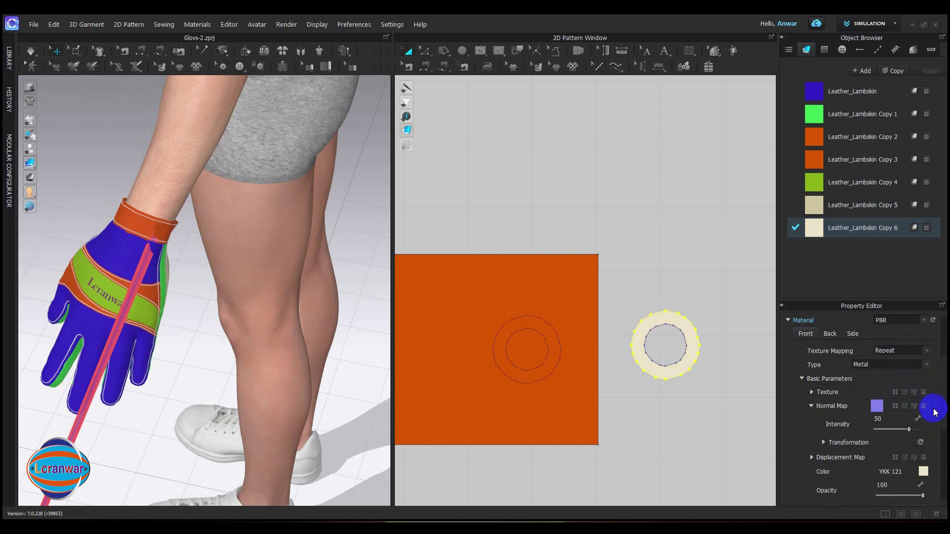
left_click(715, 368)
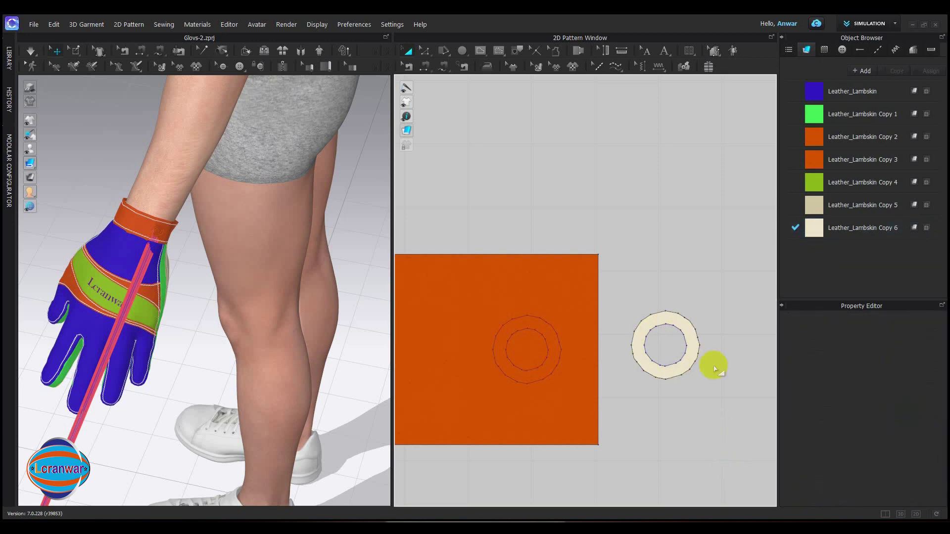
Shift the ring slightly lower in the 2D layout and move it next to the glove's orange cuff in 3D.
left_click_drag(689, 344, 685, 364)
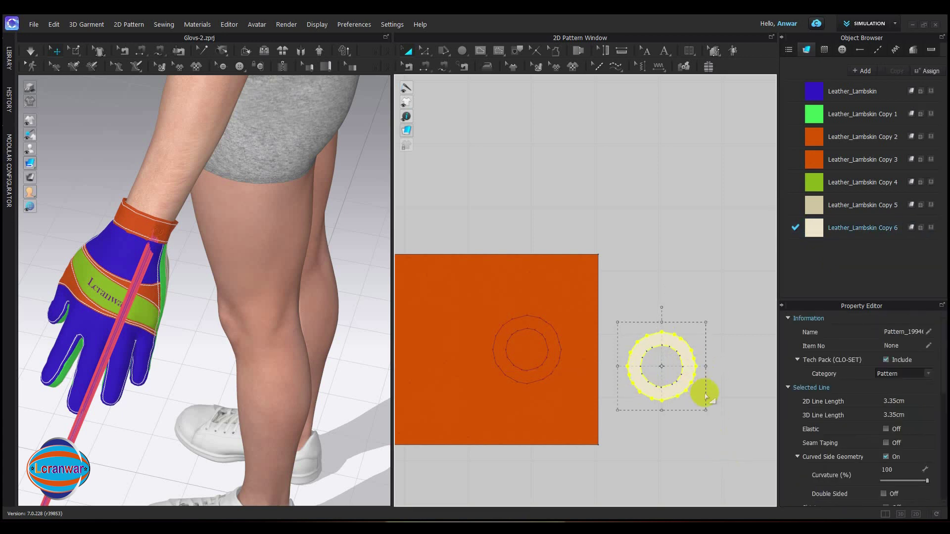
left_click(707, 393)
left_click(694, 378)
scroll(246, 299, "down", 5)
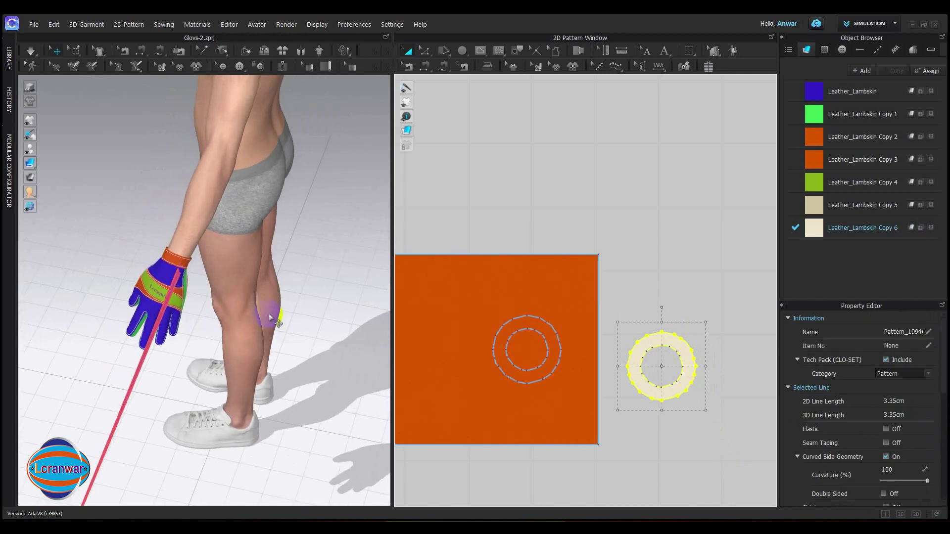
scroll(278, 323, "down", 1)
right_click_drag(278, 322, 262, 304)
middle_click_drag(262, 305, 189, 349)
scroll(193, 349, "up", 3)
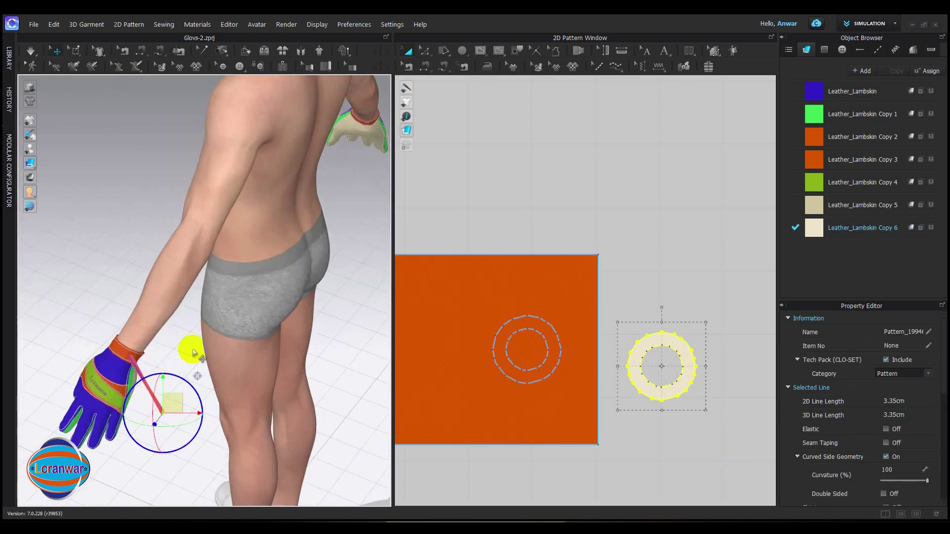
middle_click_drag(168, 406, 238, 308)
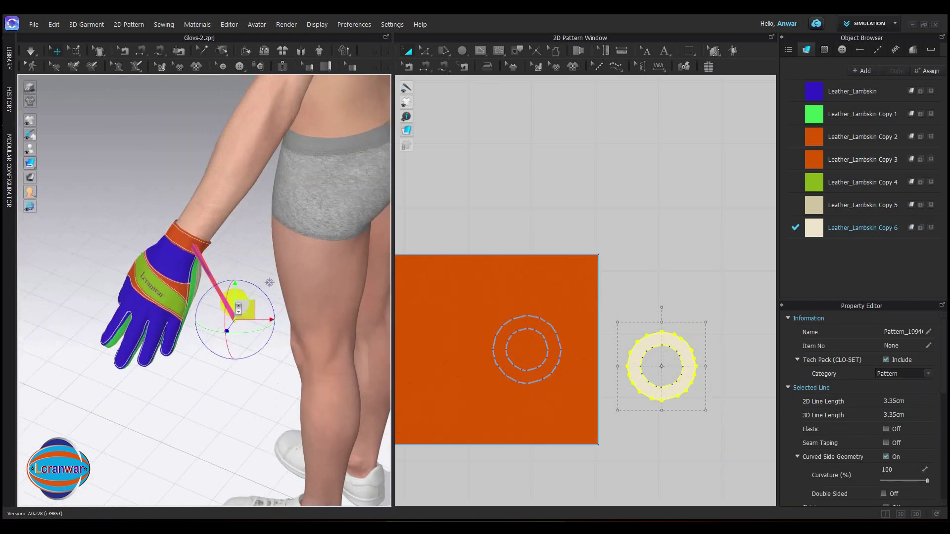
scroll(238, 309, "up", 2)
left_click_drag(238, 308, 219, 241)
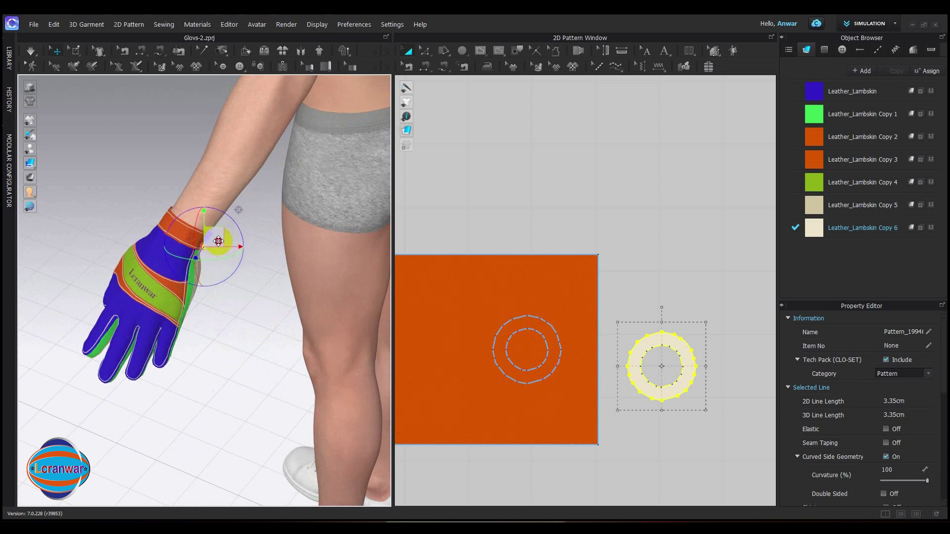
Superimpose the ring over the orange cuff of the glove in 3D.
right_click(217, 240)
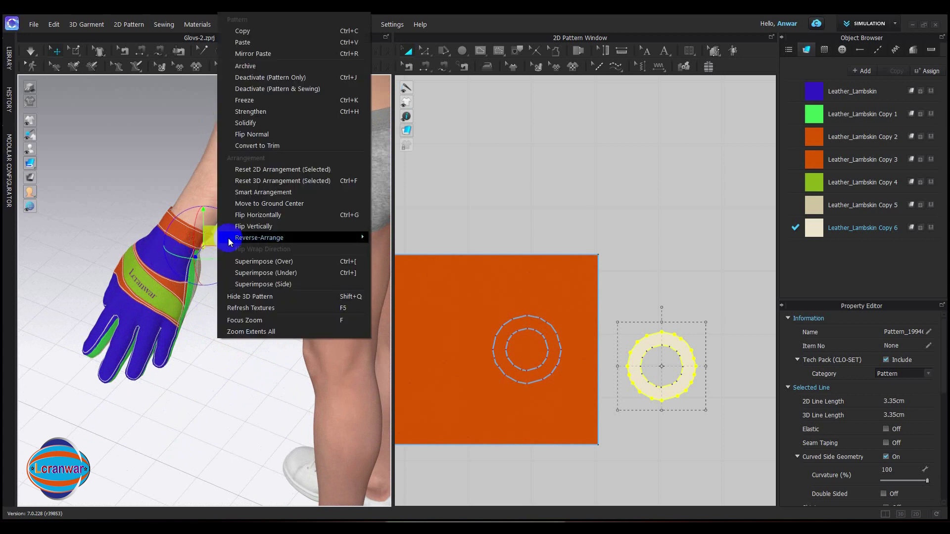
left_click(294, 266)
scroll(277, 280, "up", 3)
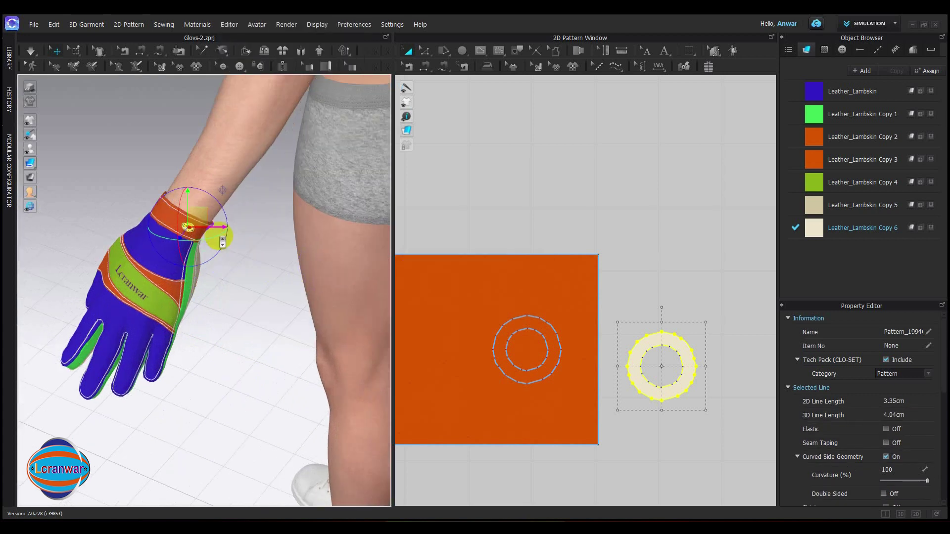
left_click(252, 278)
scroll(184, 217, "up", 6)
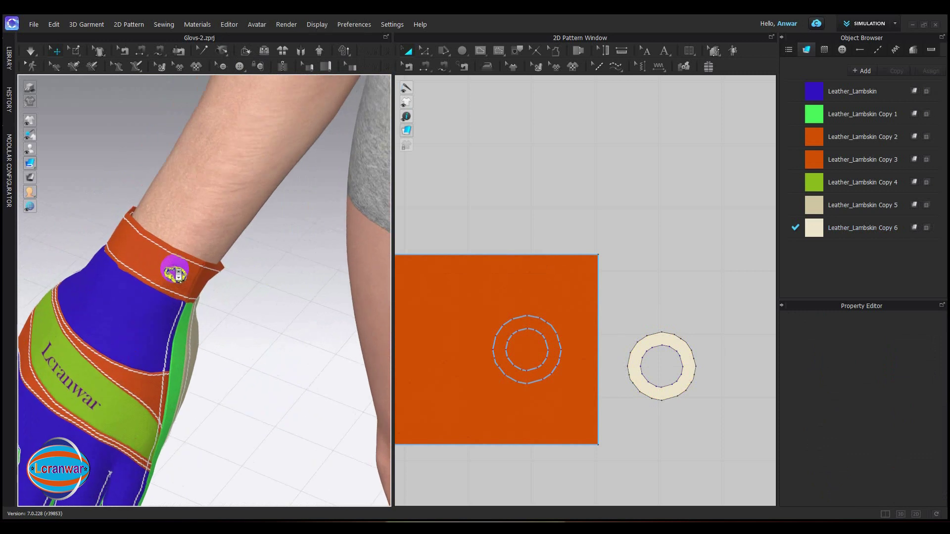
Simulate the garment so the metal ring settles onto the orange cuff.
scroll(174, 268, "up", 2)
scroll(144, 258, "down", 4)
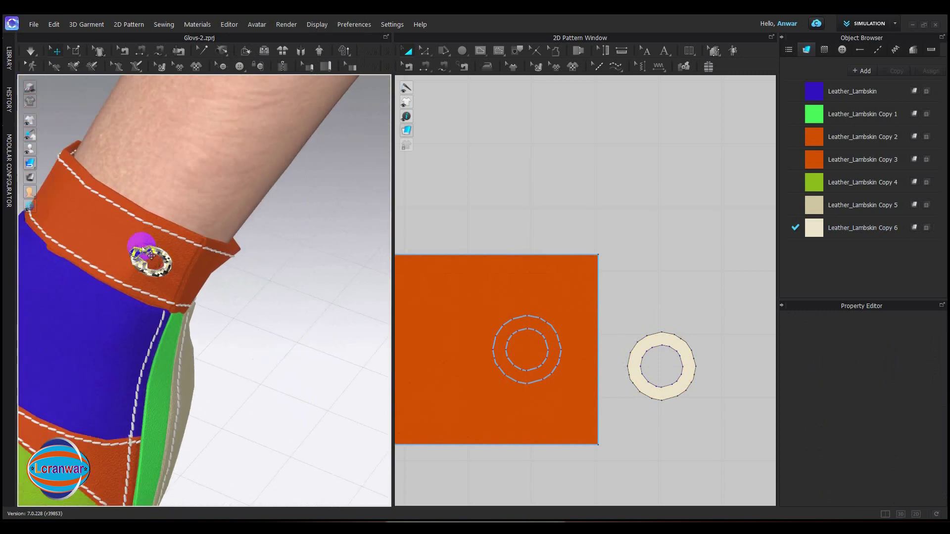
key("space")
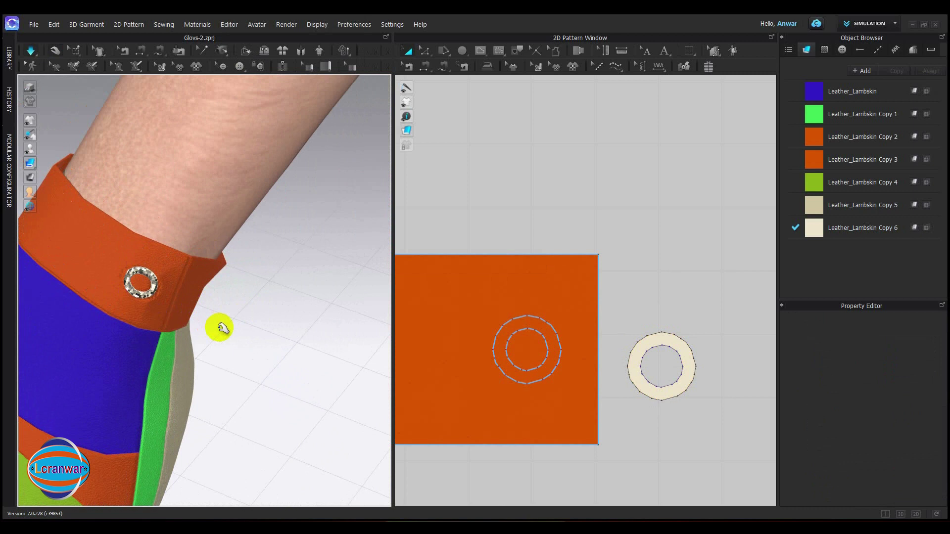
key("space")
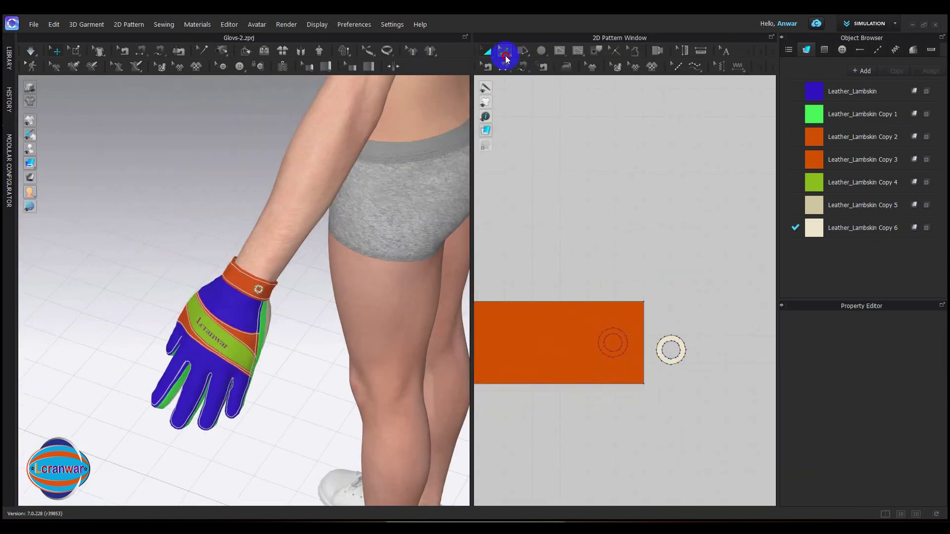
Duplicate the two concentric internal circles on the orange cuff strip and place the copy beside them, away from the strip's end.
left_click(505, 55)
left_click(516, 65)
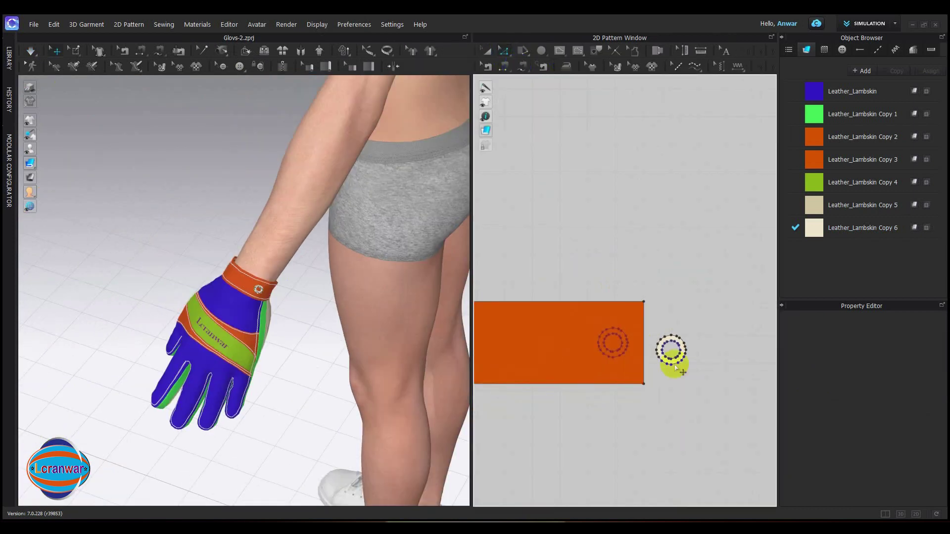
left_click(608, 352)
left_click_drag(595, 324, 571, 347)
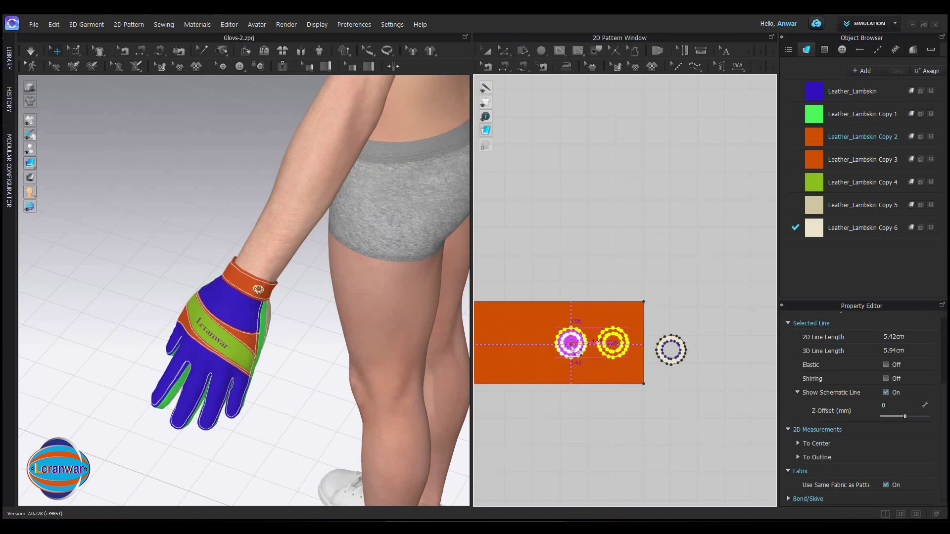
left_click(571, 346)
left_click(719, 396)
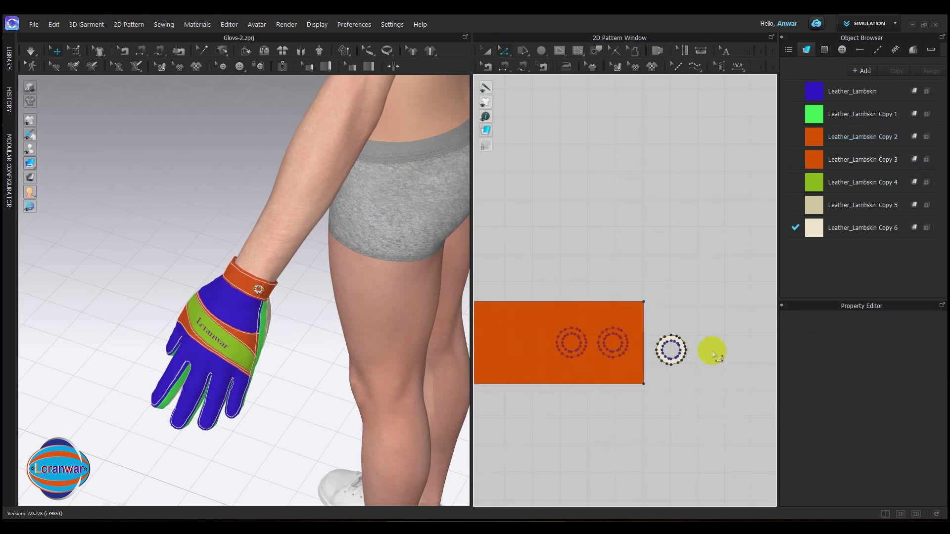
Duplicate the metal ring pattern and place the copy above the orange cuff strip in the 2D layout.
left_click(485, 56)
left_click(485, 57)
left_click_drag(653, 371, 660, 377)
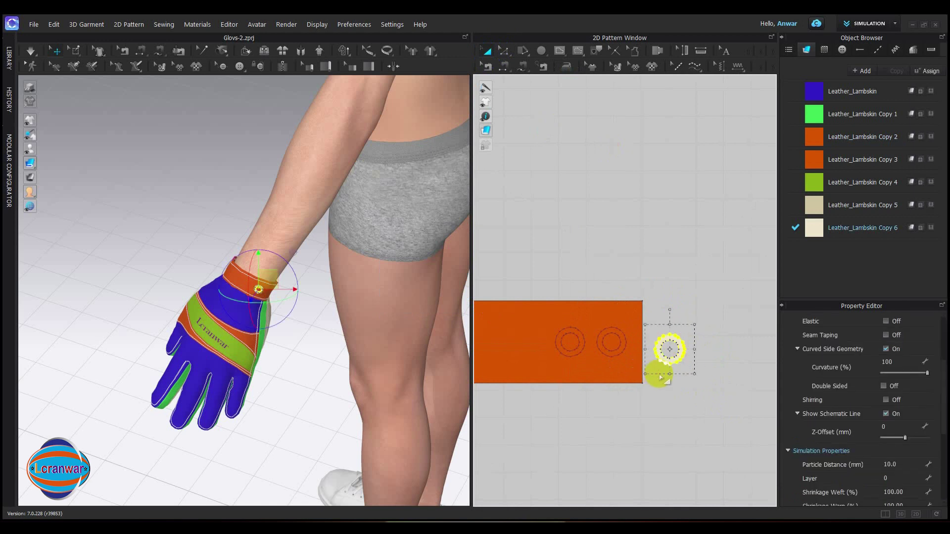
key("ctrl+c")
key("ctrl+v")
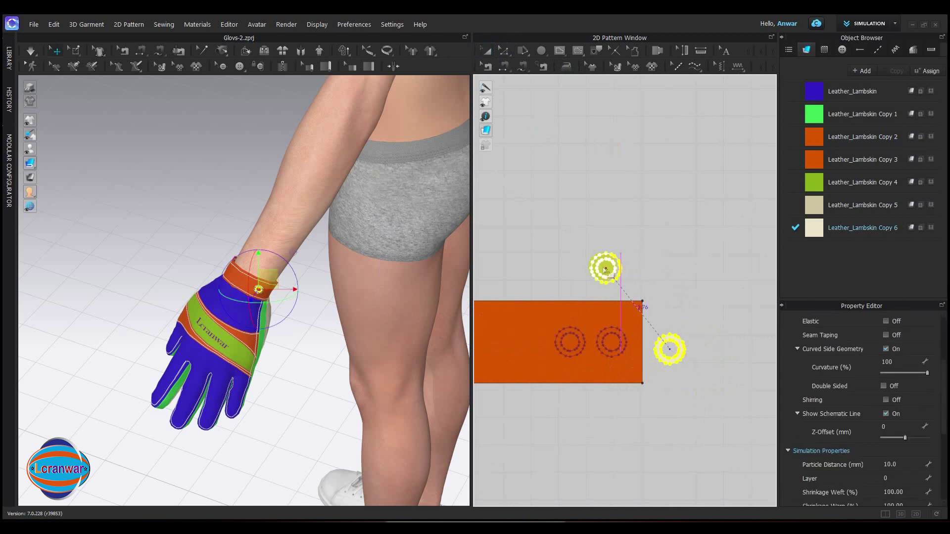
left_click(599, 265)
left_click(719, 268)
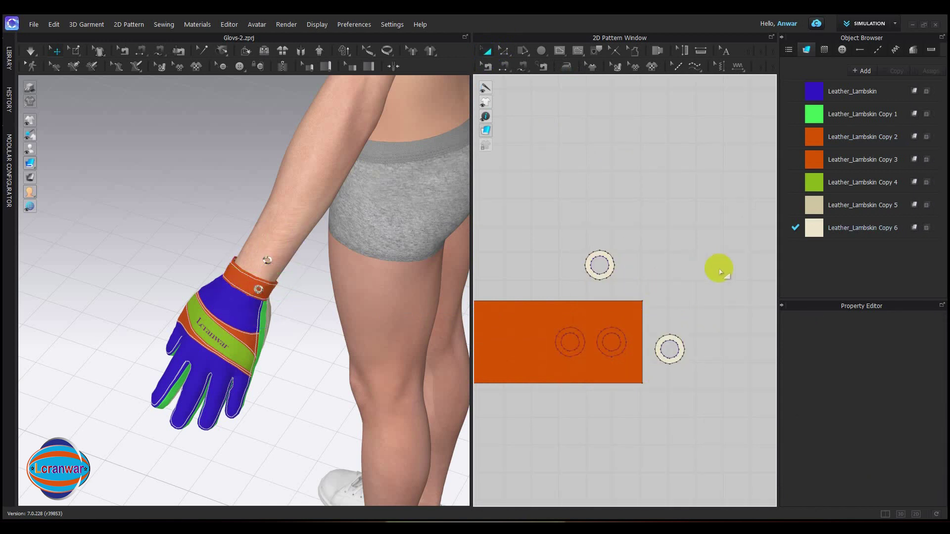
Sew the ring copy's outer edge to the outer circle of the duplicated pair on the cuff strip with Free Sewing.
left_click(586, 331)
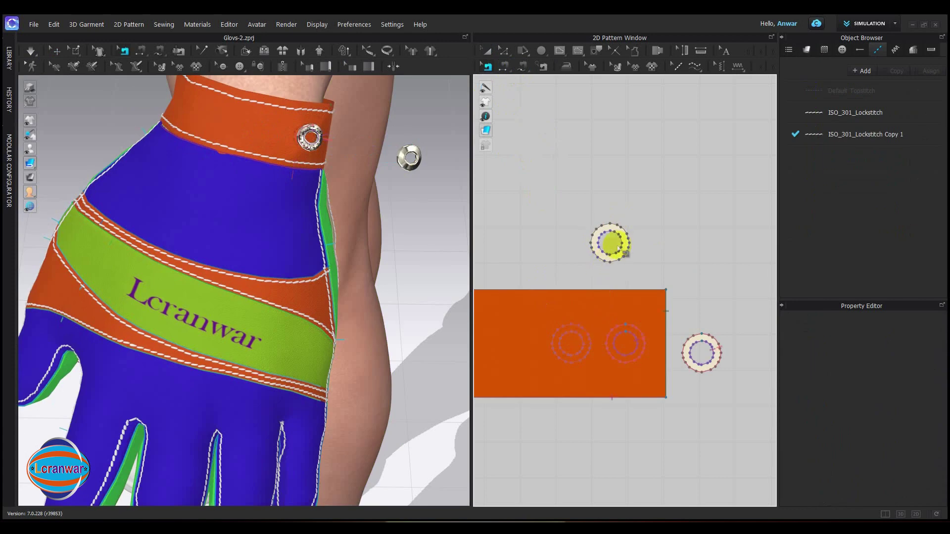
left_click(523, 66)
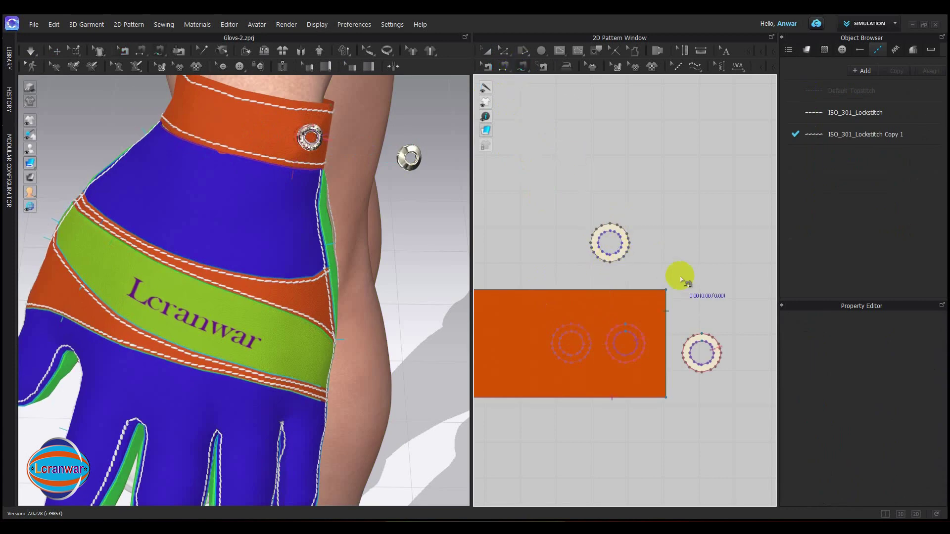
left_click(582, 356)
scroll(582, 356, "up", 3)
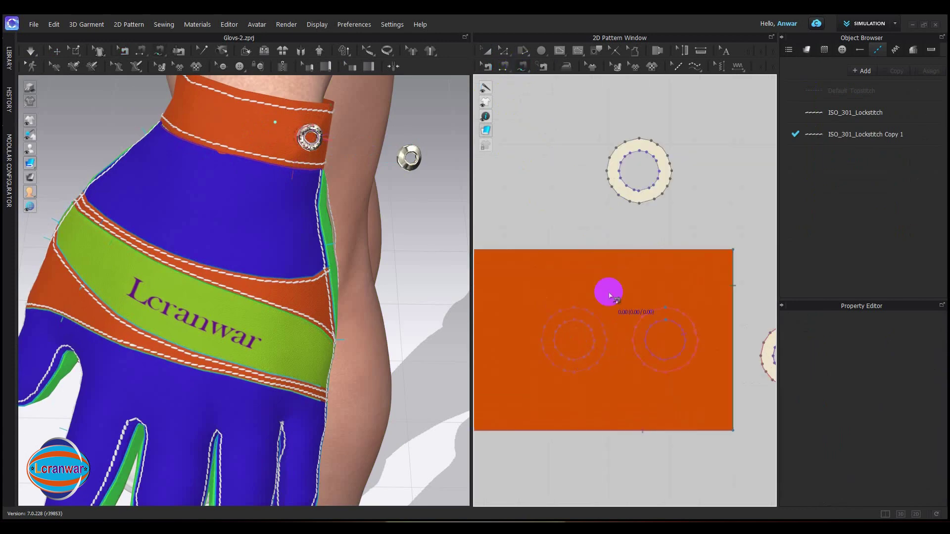
left_click(640, 135)
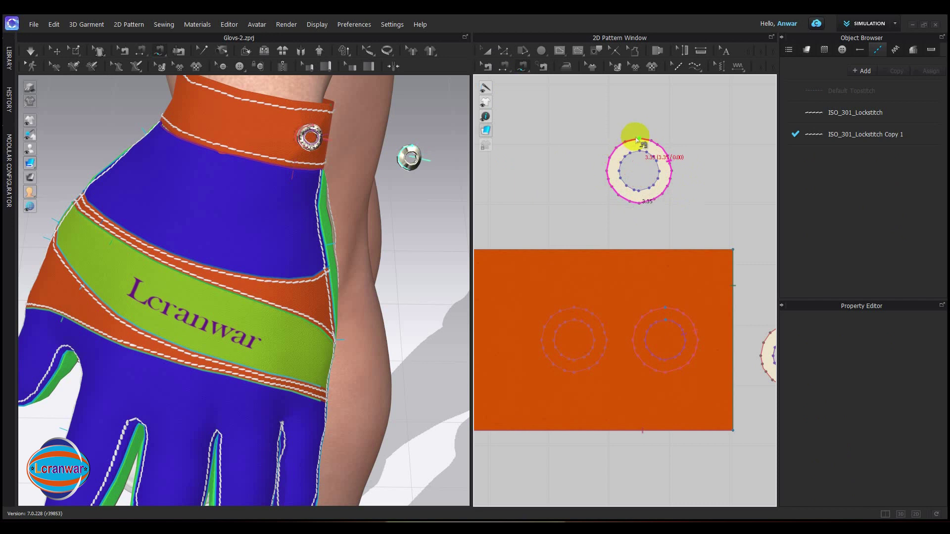
left_click(576, 308)
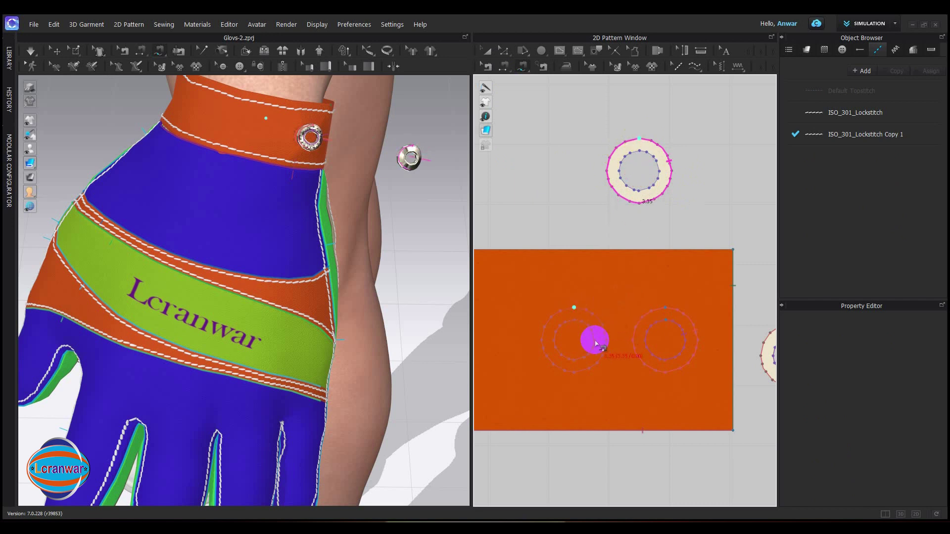
left_click(575, 311)
Sew the ring copy's inner edge to the matching inner circle on the cuff strip.
left_click(641, 154)
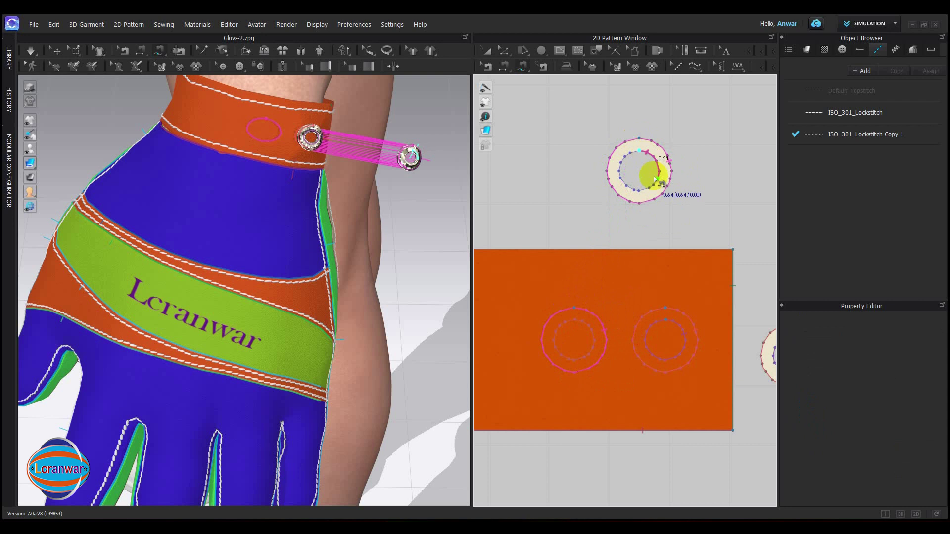
left_click(640, 150)
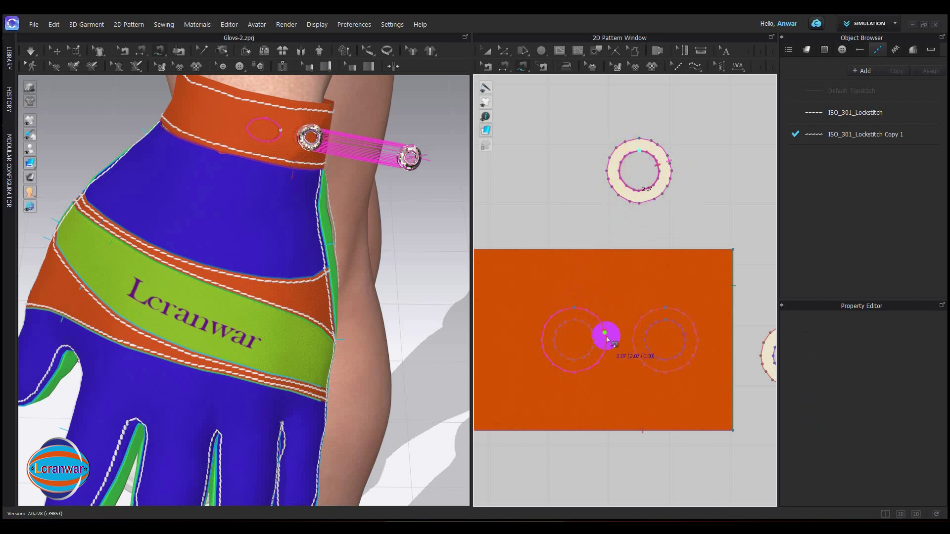
left_click(575, 322)
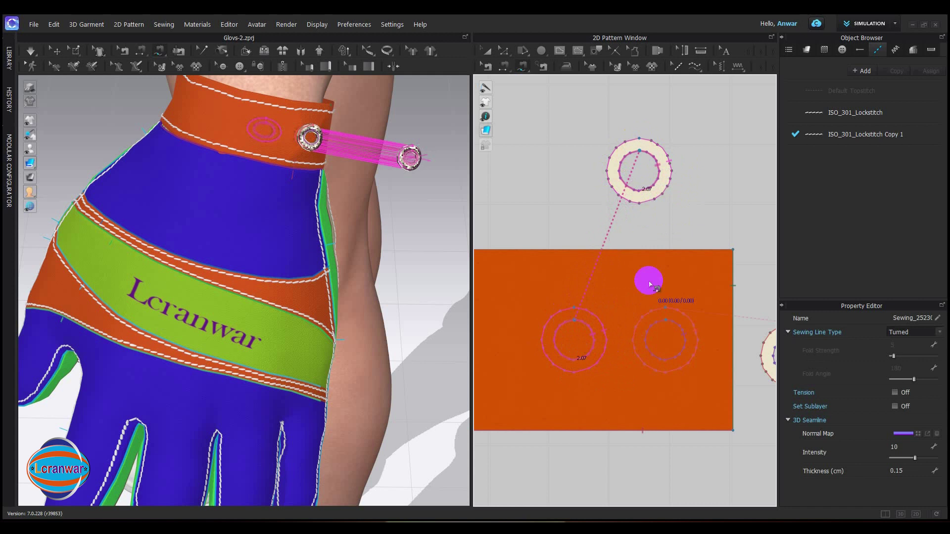
Select the ring copy and superimpose it over the orange cuff in 3D.
left_click(488, 51)
left_click_drag(591, 106, 679, 205)
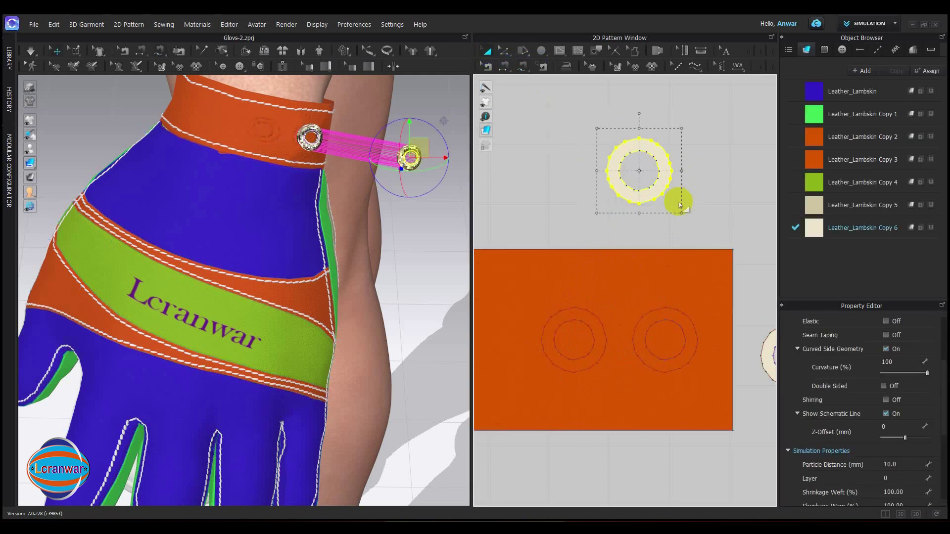
left_click(439, 218)
left_click_drag(443, 155, 448, 151)
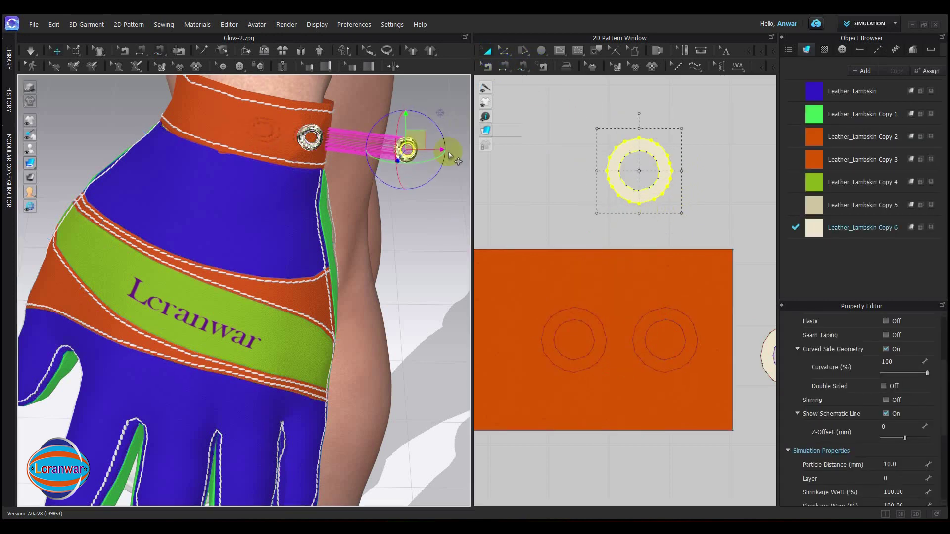
right_click(423, 141)
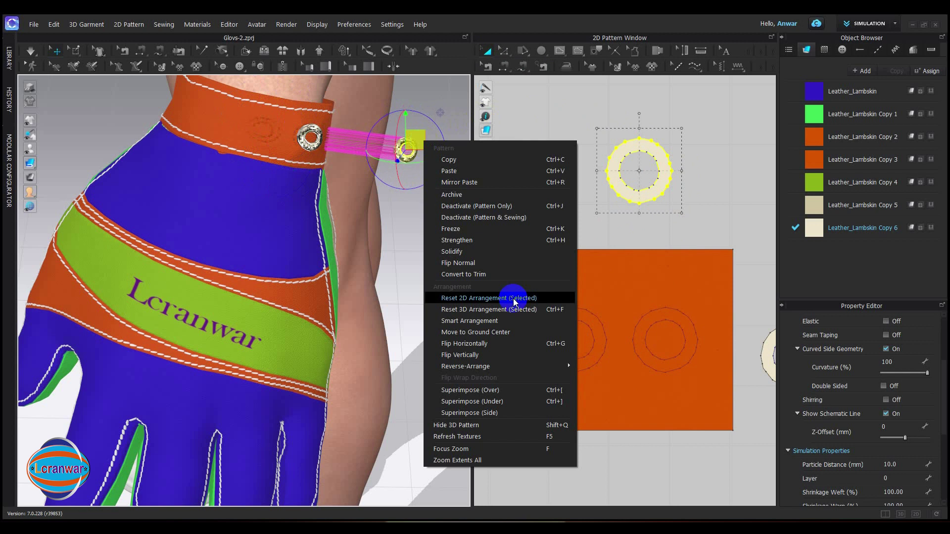
left_click(497, 390)
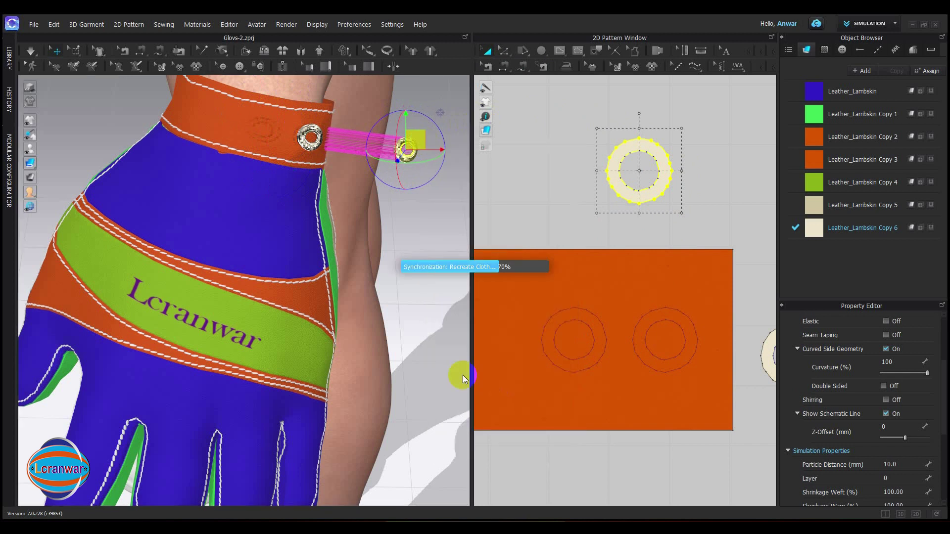
Simulate the garment to settle the second ring on the cuff and check both rings on the glove.
key("space")
key("space")
key("space")
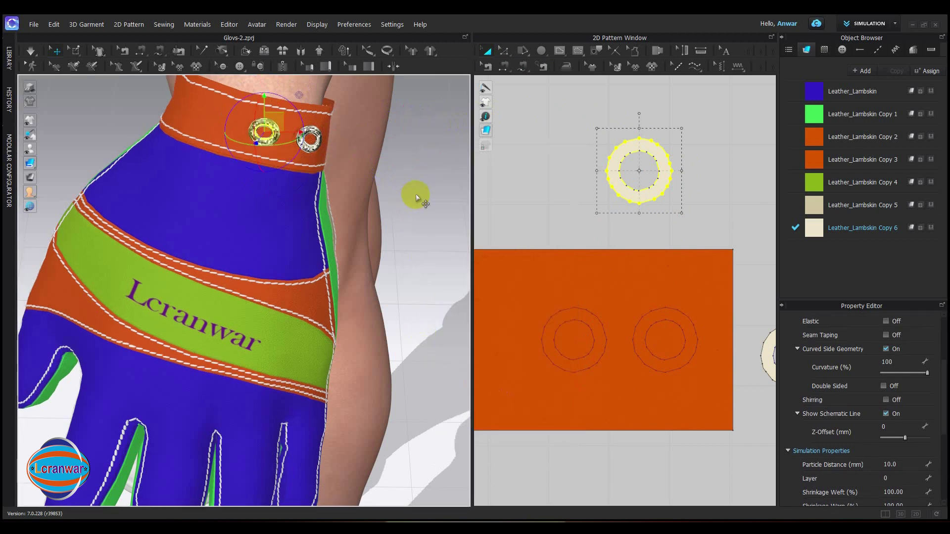
left_click(417, 193)
key("space")
mouse_move(302, 226)
right_mouse_down()
mouse_move(293, 216)
mouse_move(299, 227)
right_mouse_up()
scroll(309, 222, "up", 3)
scroll(313, 228, "down", 2)
middle_click_drag(276, 259, 271, 233)
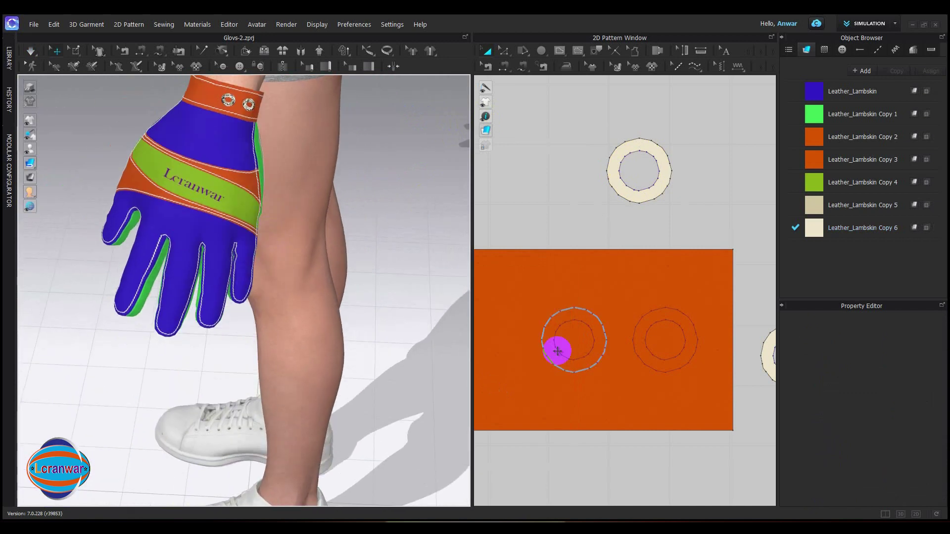
Draw a straight 3.00 cm internal line across the full height of the orange cuff strip, on the inner side of the two circle pairs.
scroll(556, 347, "down", 6)
scroll(557, 354, "up", 3)
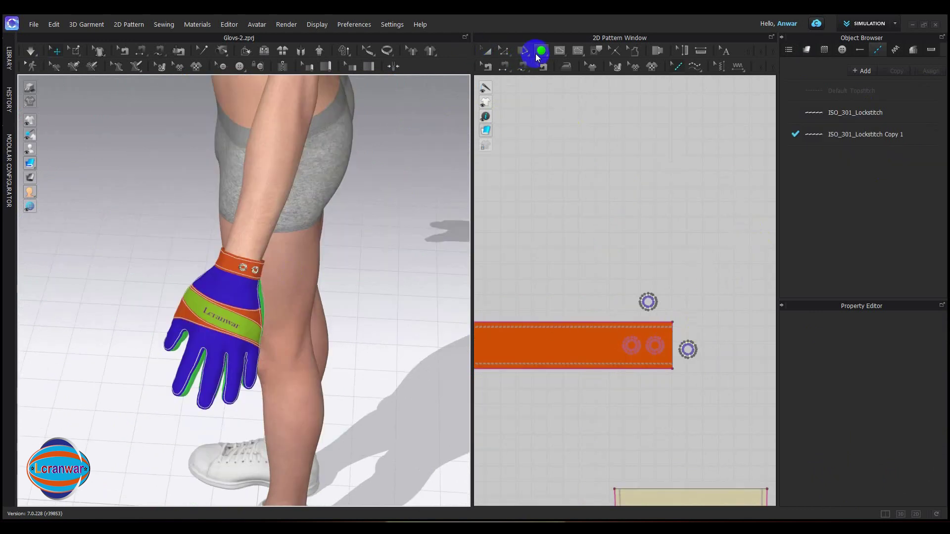
left_click(527, 54)
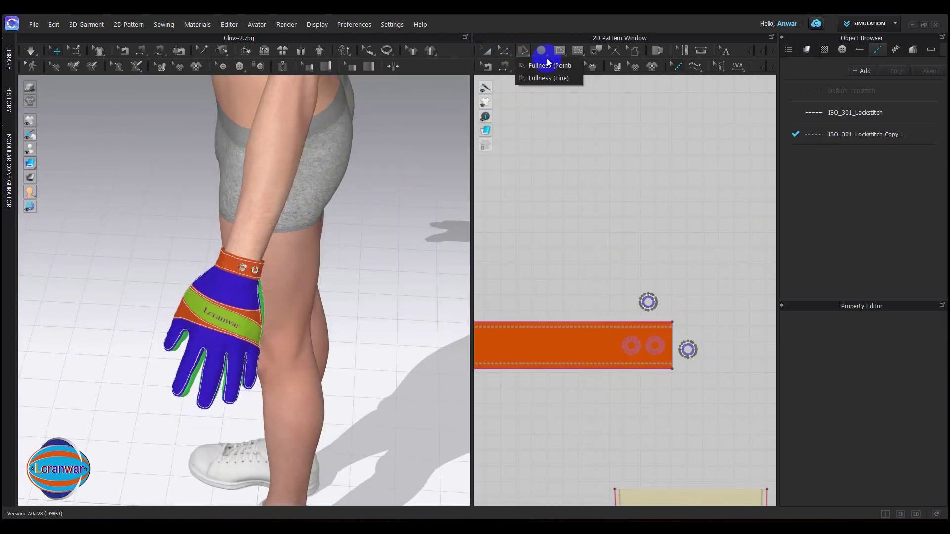
left_click(559, 51)
left_click(562, 78)
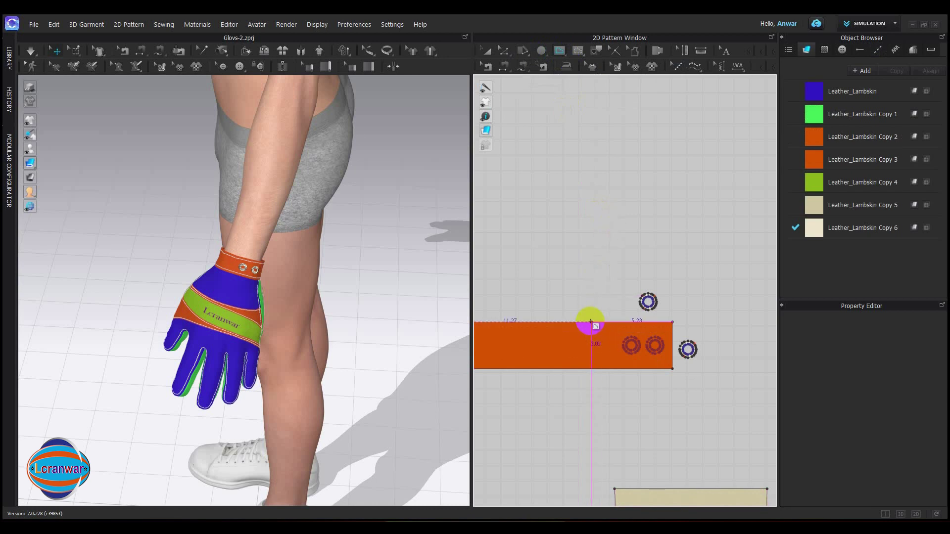
left_click(564, 322)
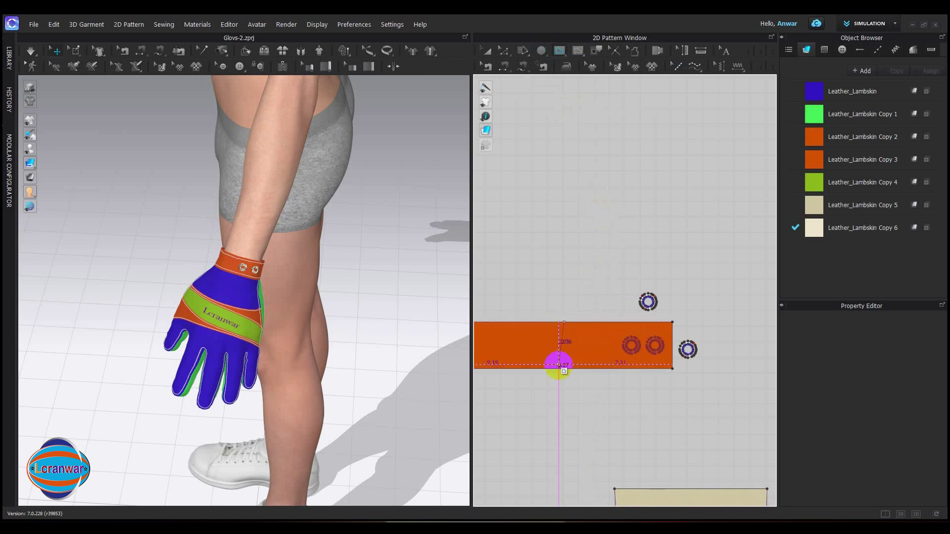
left_click(563, 369)
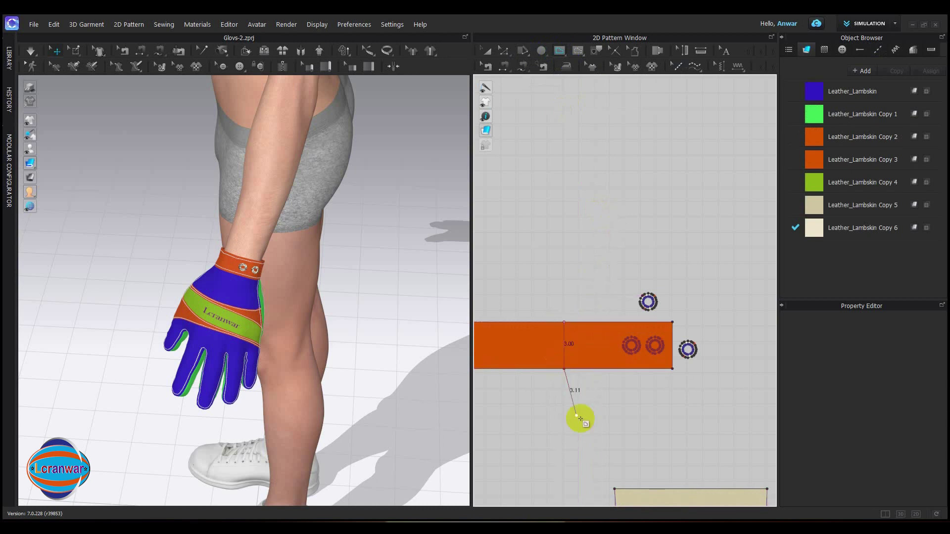
double_click(565, 369)
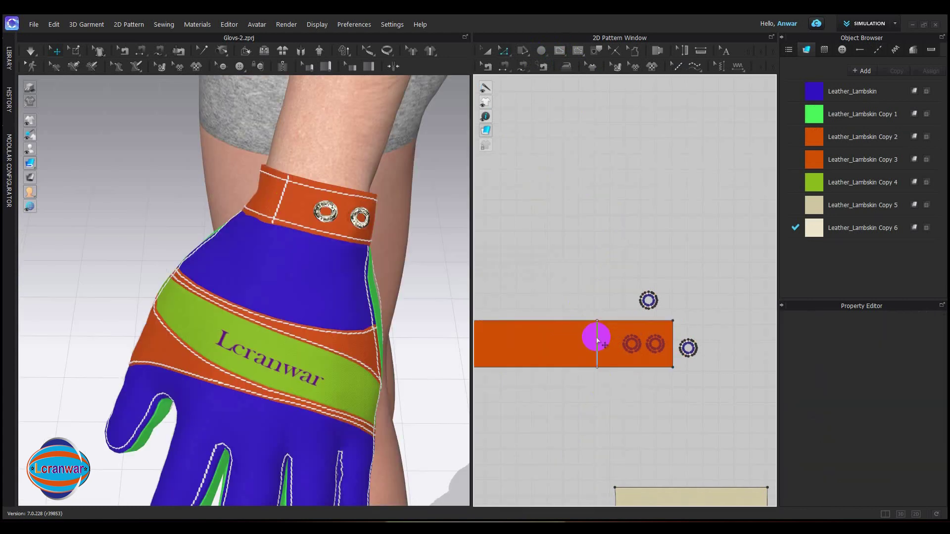
Cut the orange cuff strip into two separate patterns along the internal line.
left_click(595, 335)
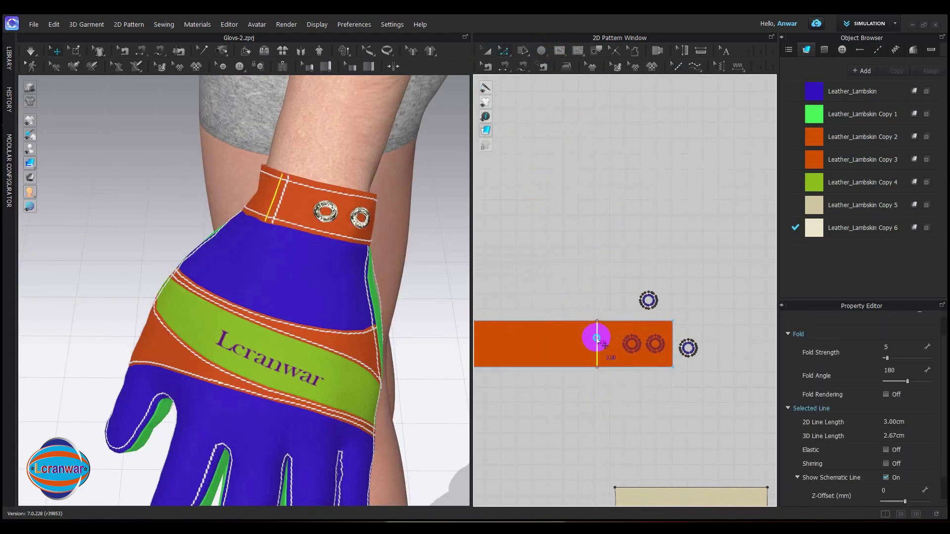
right_click(596, 335)
left_click(621, 237)
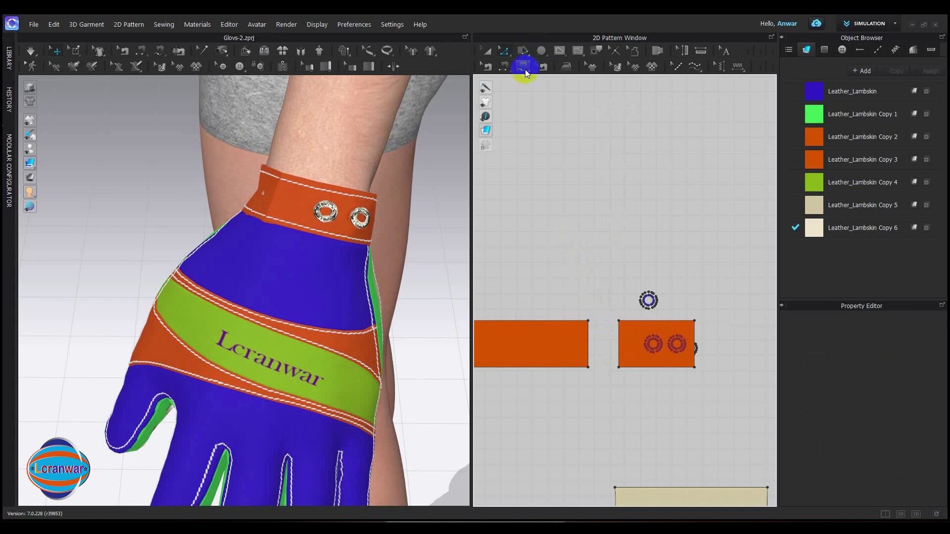
Sew the two cut edges of the orange cuff pieces together and simulate the garment.
left_click(505, 67)
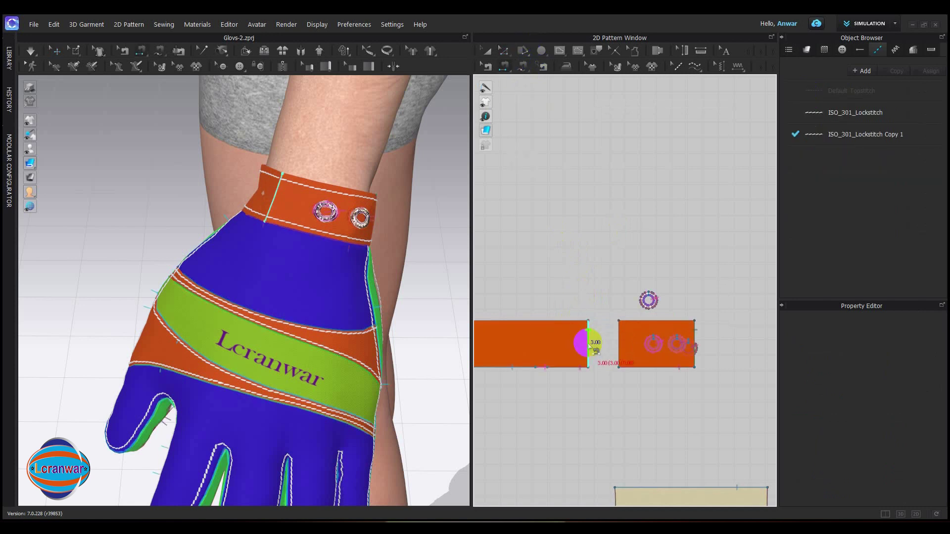
left_click(588, 344)
left_click(619, 346)
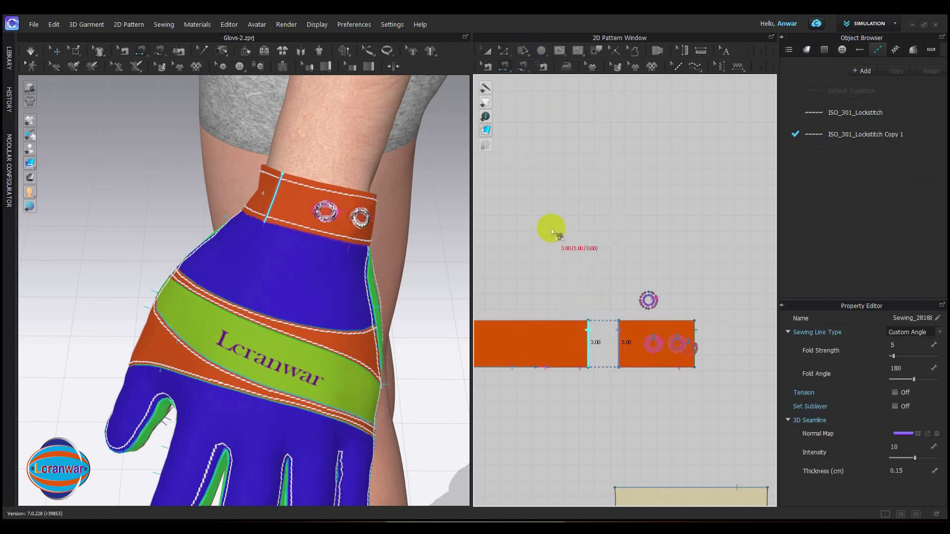
key("space")
key("space")
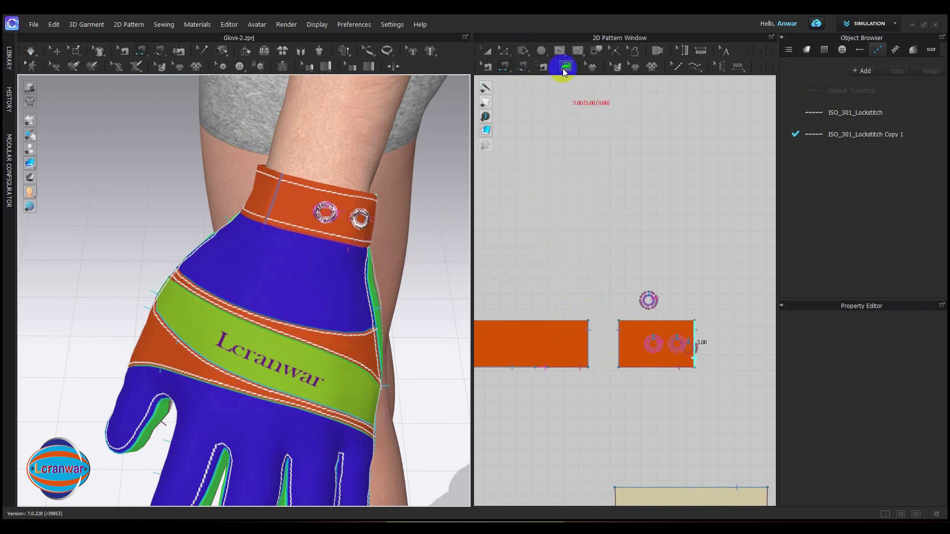
Apply the ISO_301_Lockstitch Copy 1 topstitch to the cut edge of the short cuff piece with the circles.
left_click(795, 132)
left_click(634, 337)
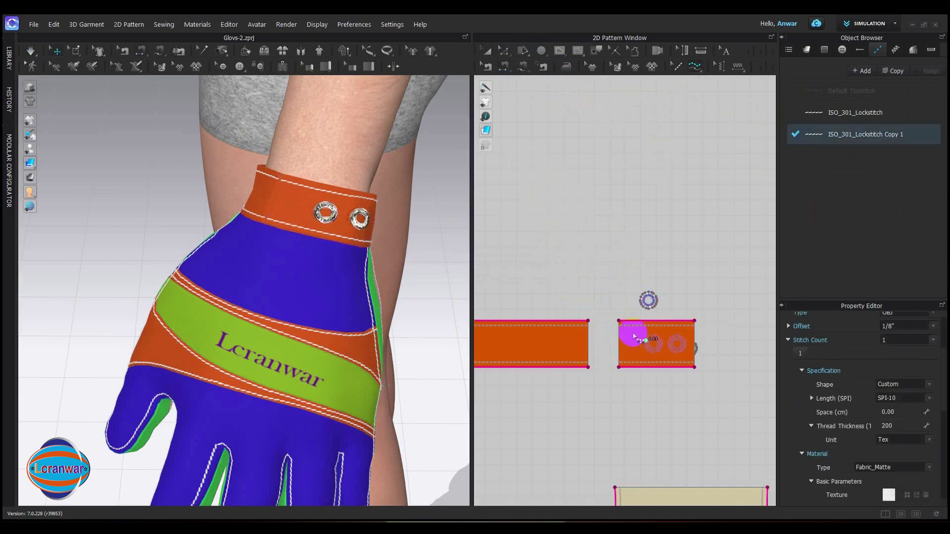
left_click(619, 366)
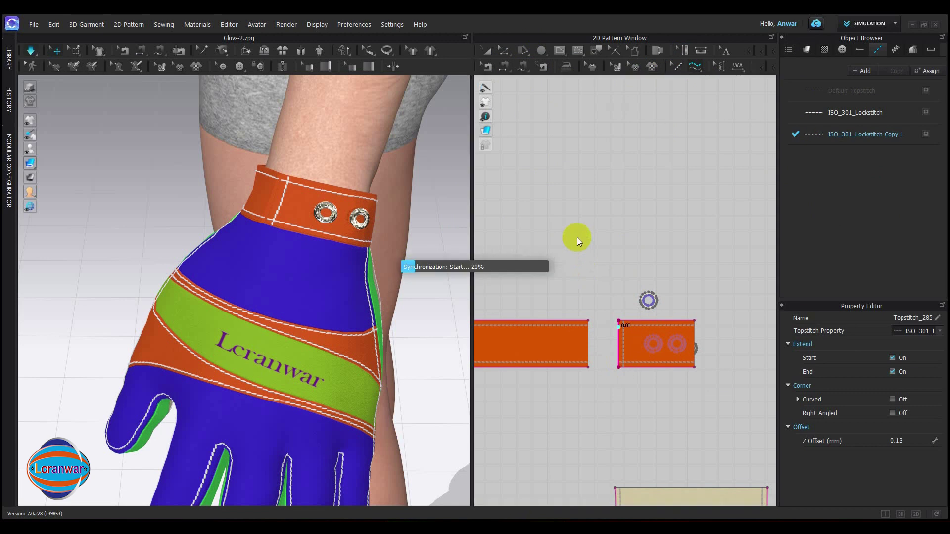